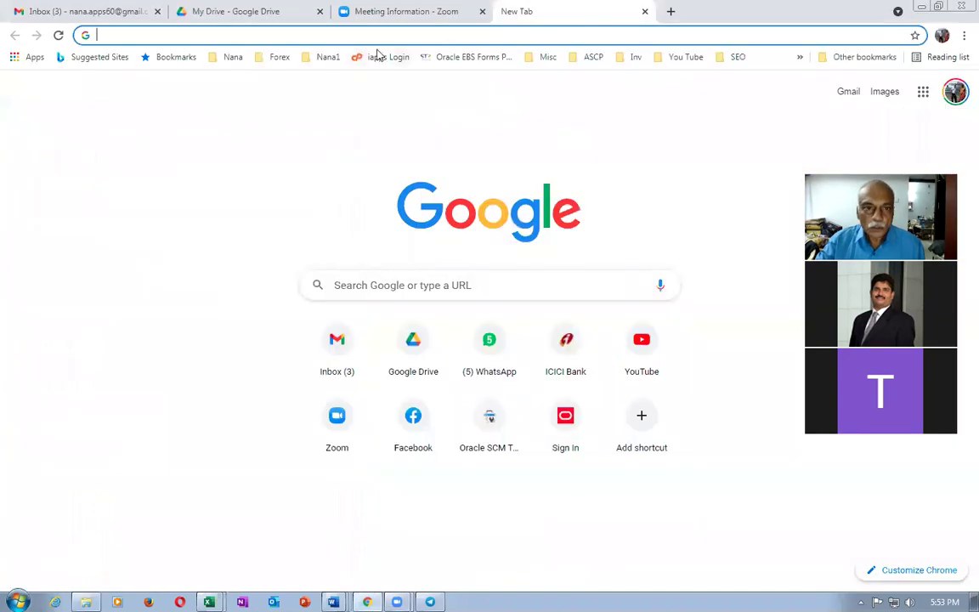
- Load oraclenana.com/invpo, the Fusion Inventory and Procurement Training page
left_click(384, 38)
type("ora")
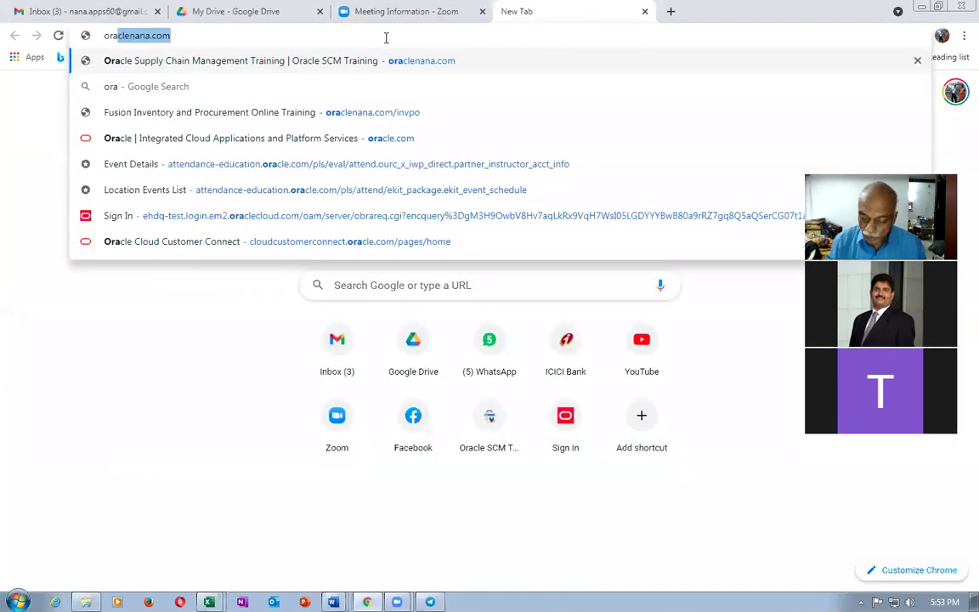
key("End")
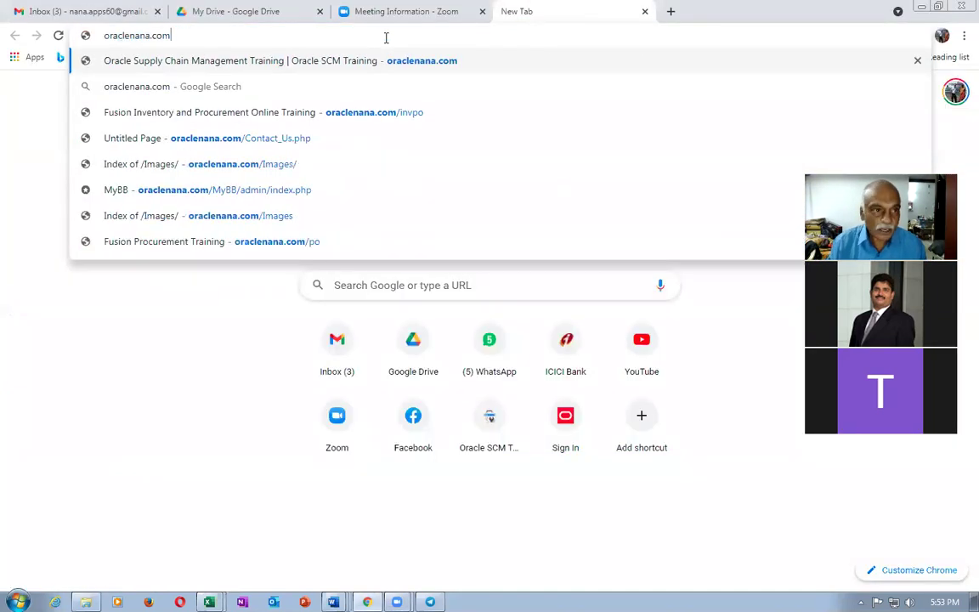
type("/invpo")
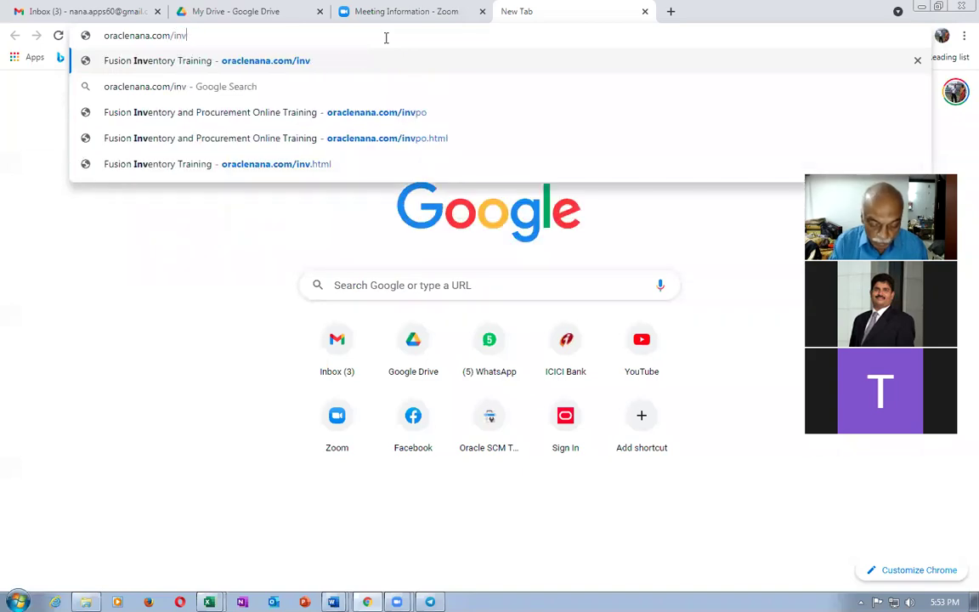
key("Return")
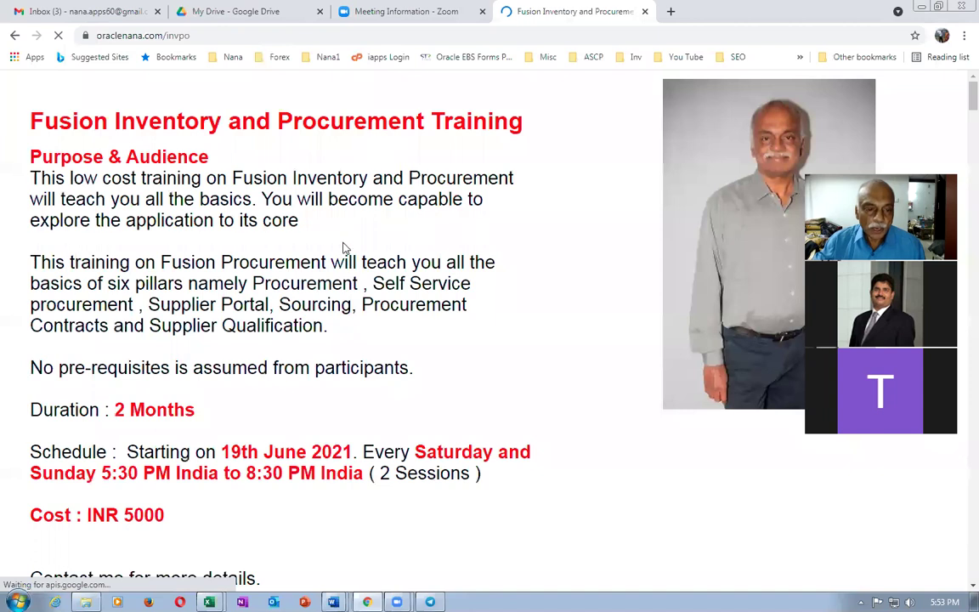
- Highlight the 2 Months duration and the 5:30 PM to 8:30 PM session schedule
scroll(328, 257, "down", 3)
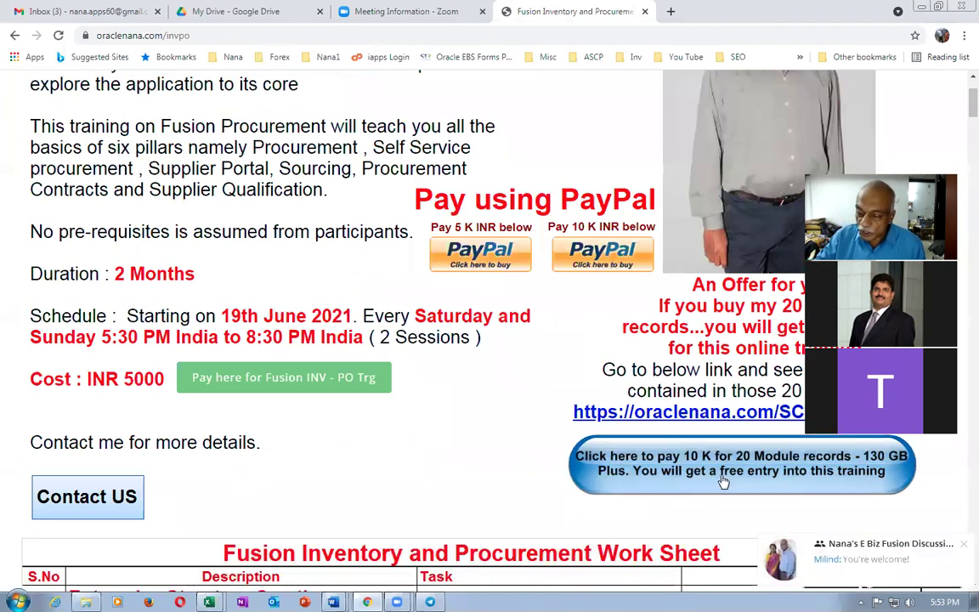
left_click(963, 547)
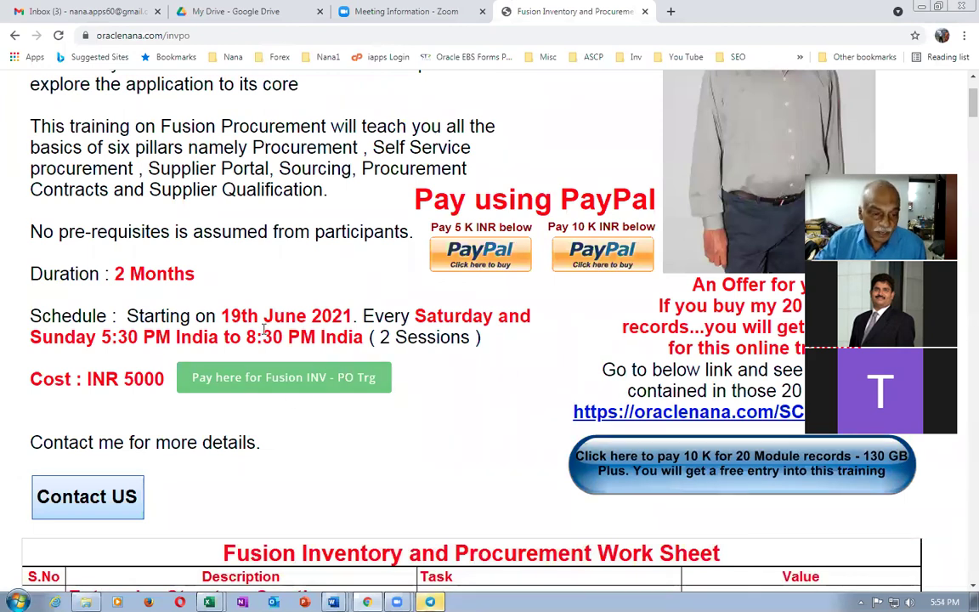
left_click_drag(414, 316, 400, 357)
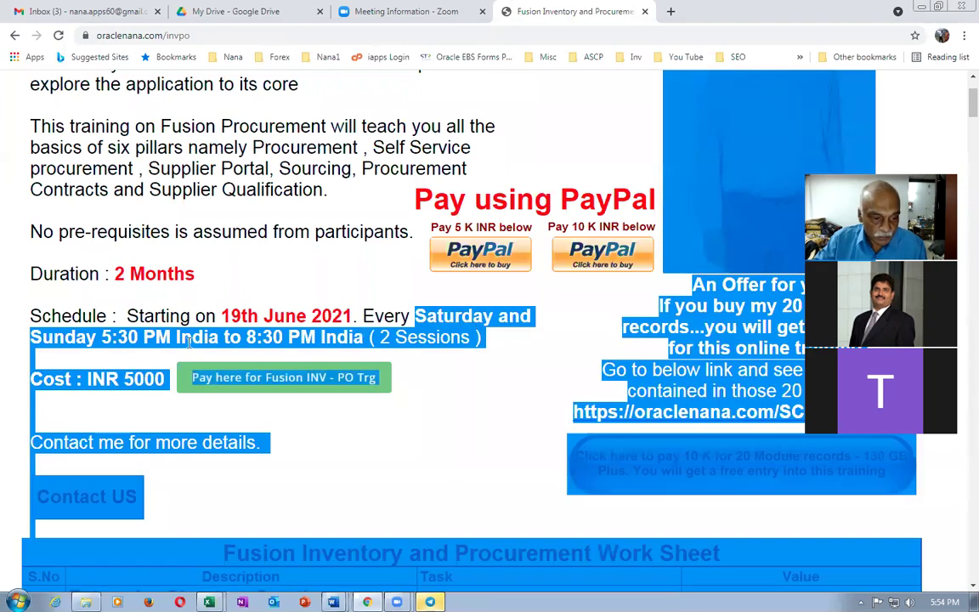
left_click(181, 338)
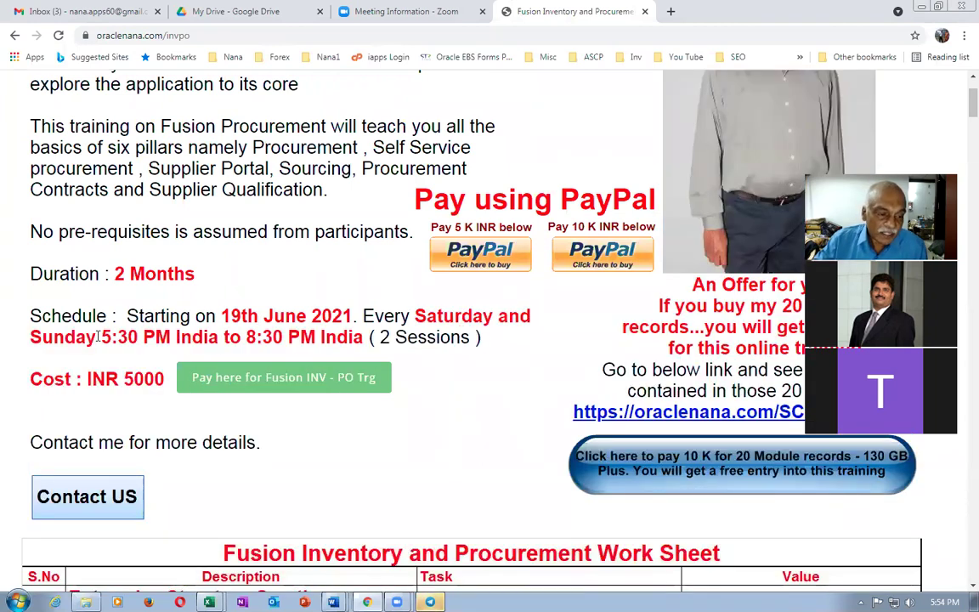
left_click_drag(99, 336, 316, 337)
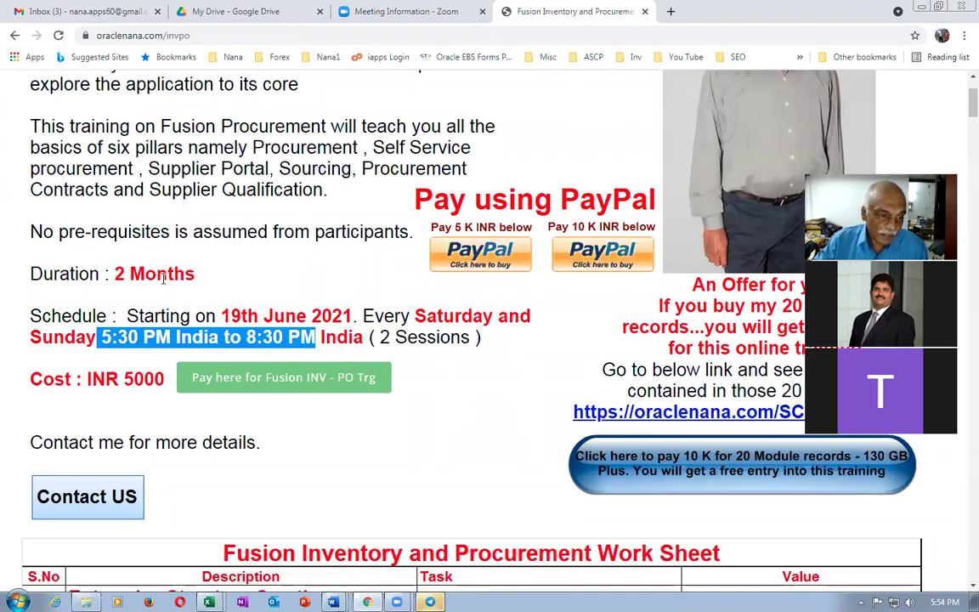
left_click_drag(114, 272, 184, 291)
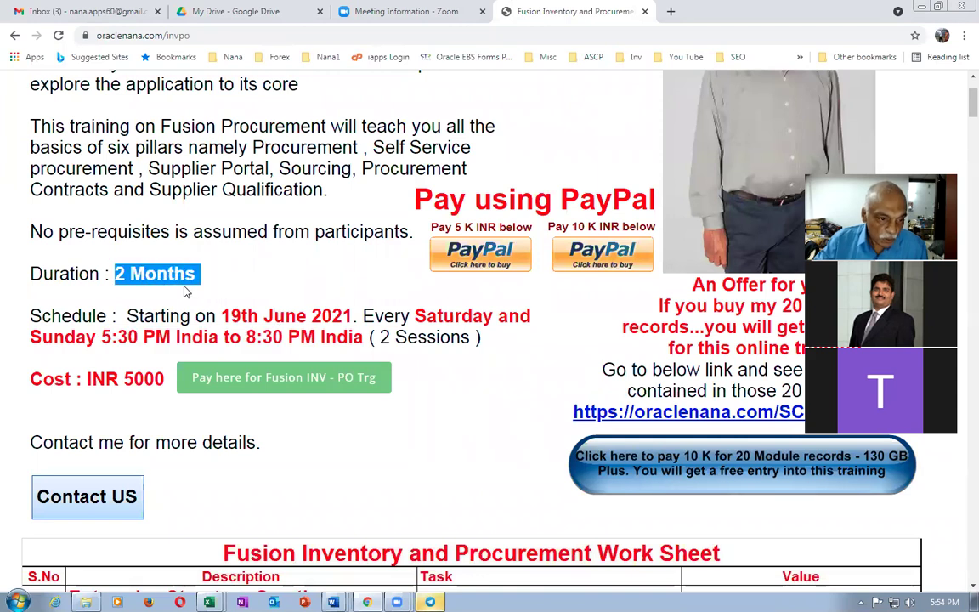
left_click(416, 376)
left_click_drag(154, 311, 501, 343)
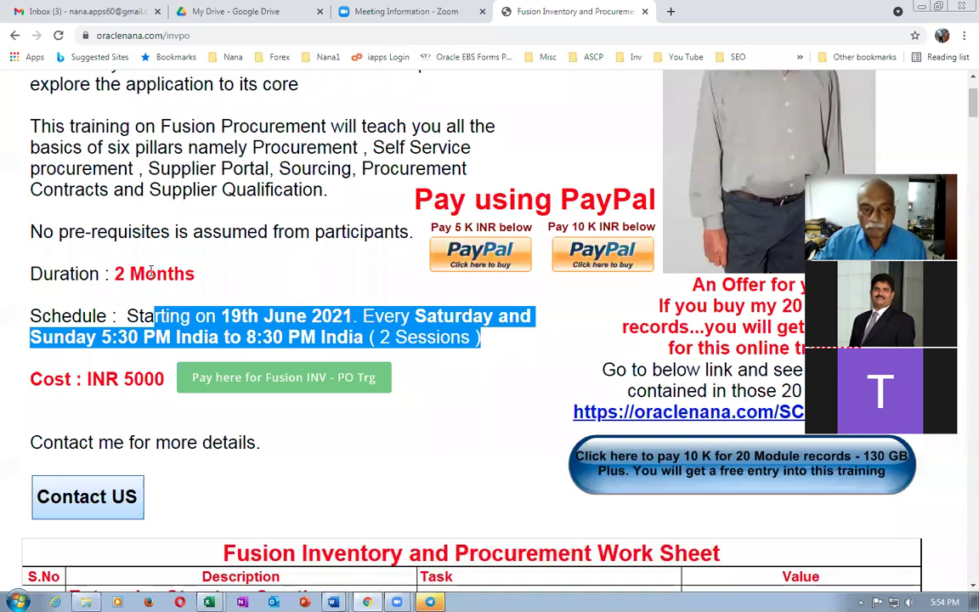
left_click(349, 335)
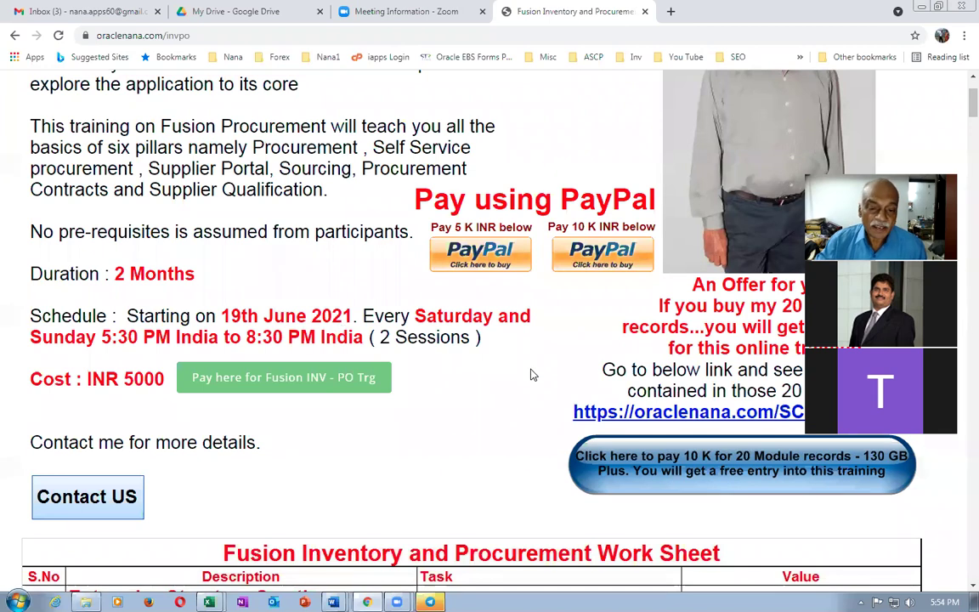
left_click(670, 11)
- Go to Google Drive, toggle grid/list view, and open the Fusion Inventory Procurement Training 19th June 2021 folder
type("drive")
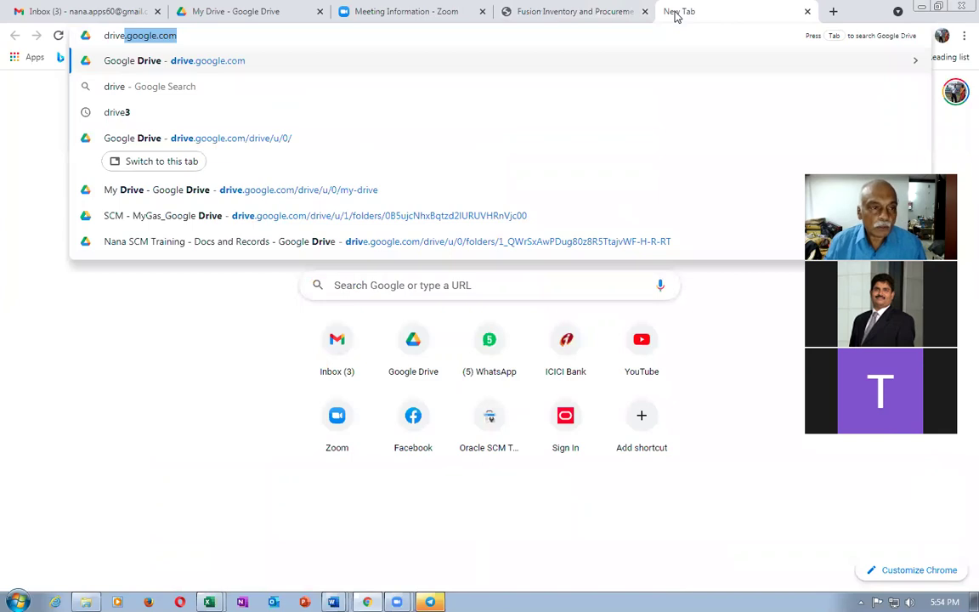
key("Return")
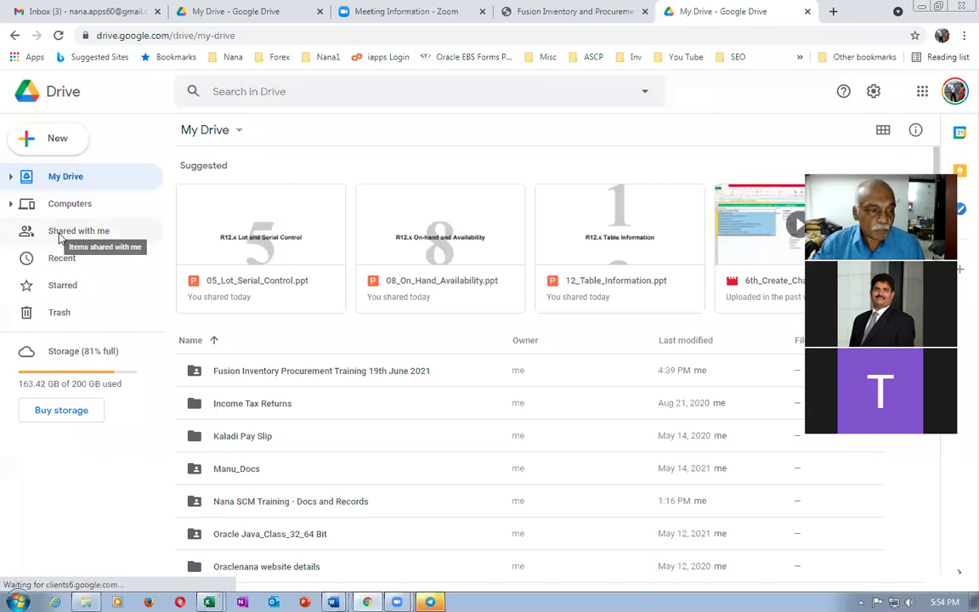
left_click(883, 130)
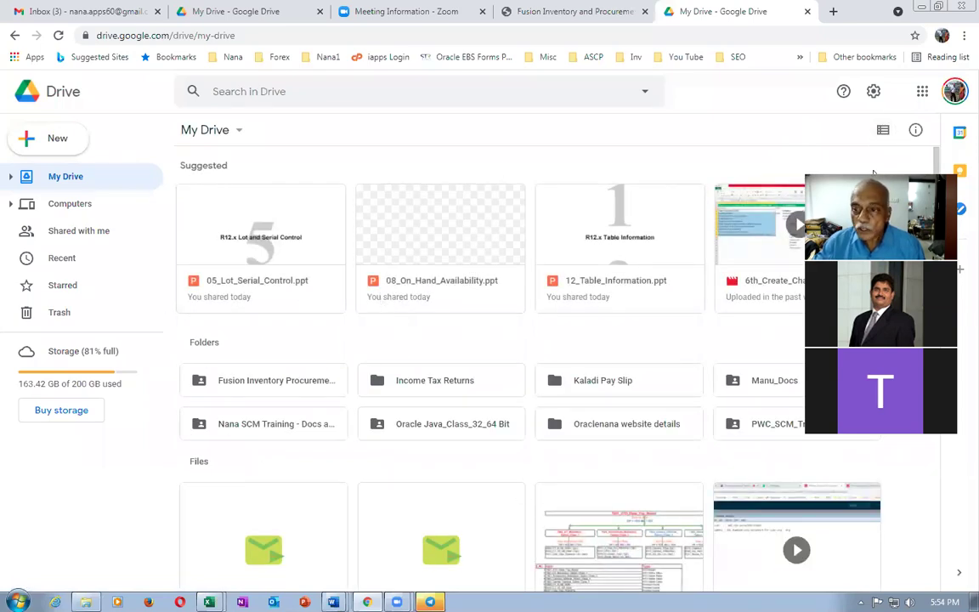
left_click(882, 130)
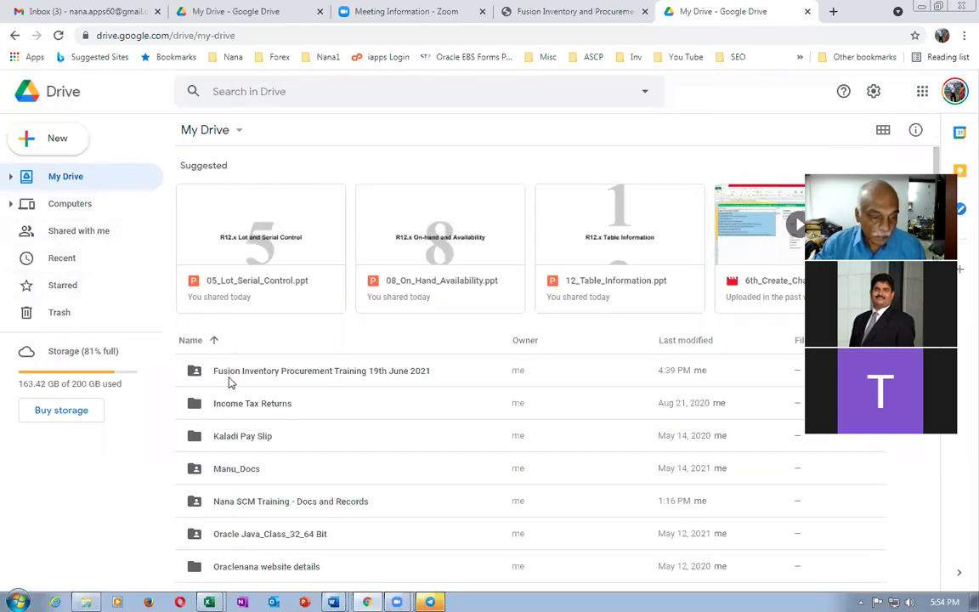
double_click(417, 380)
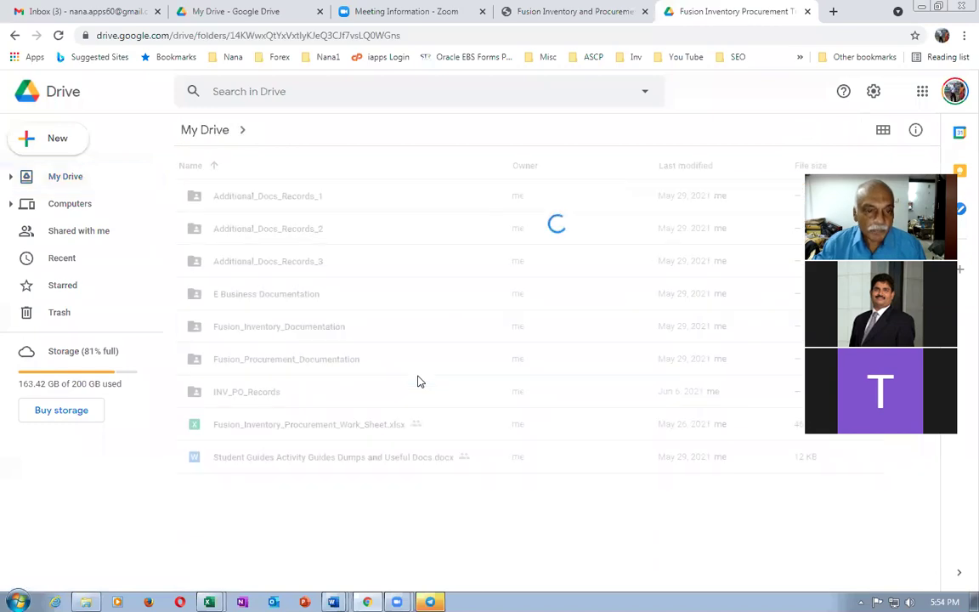
left_click(389, 207)
right_click(389, 207)
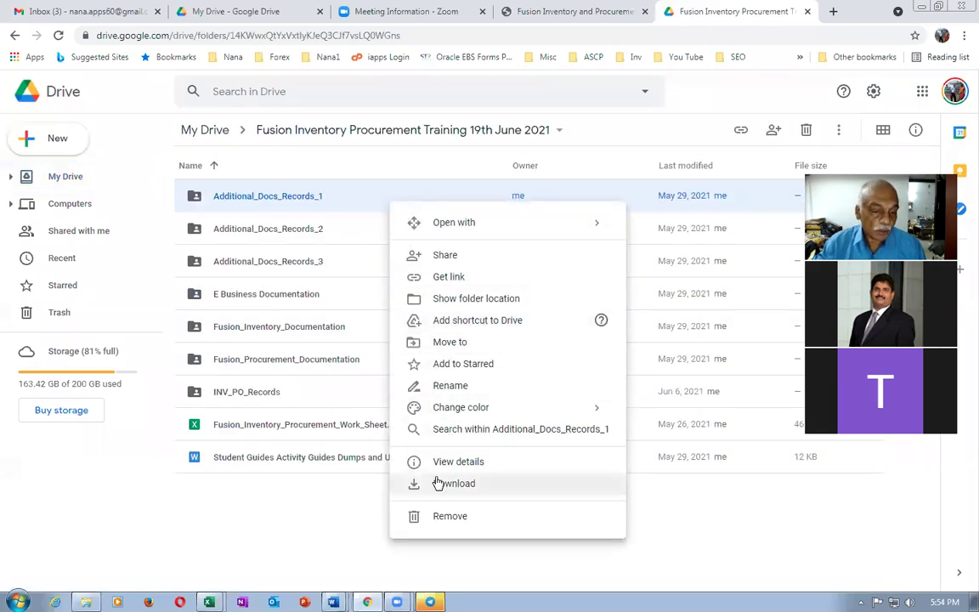
left_click(240, 529)
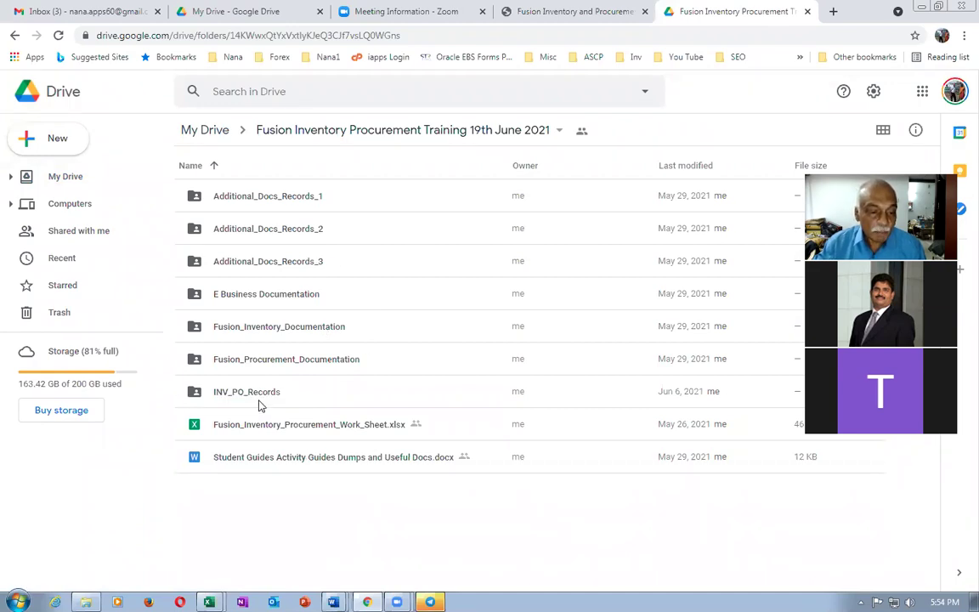
- Look through INV_PO_Records, return to the training folder, then show Local Disk (C:) in Explorer
double_click(318, 397)
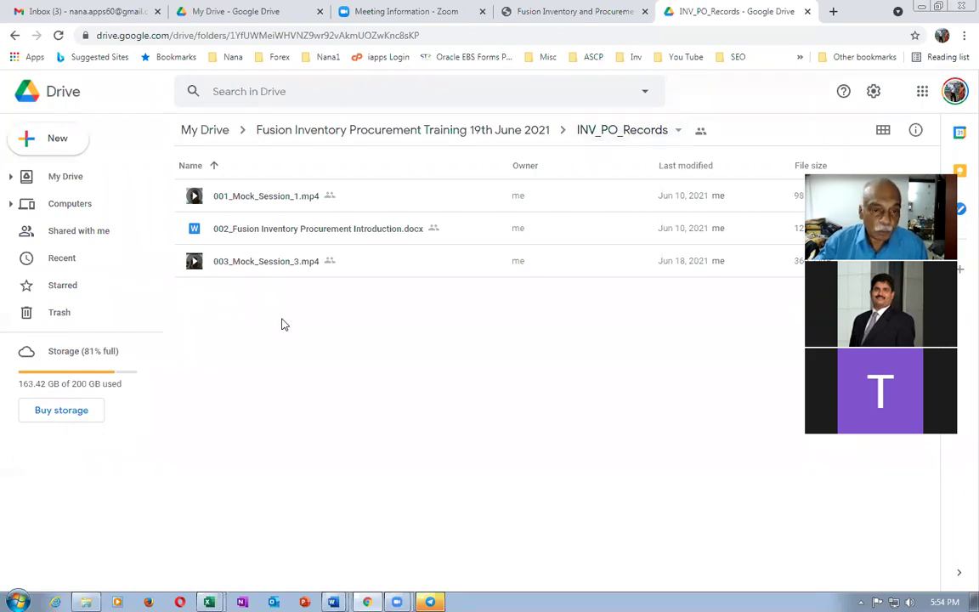
left_click(418, 134)
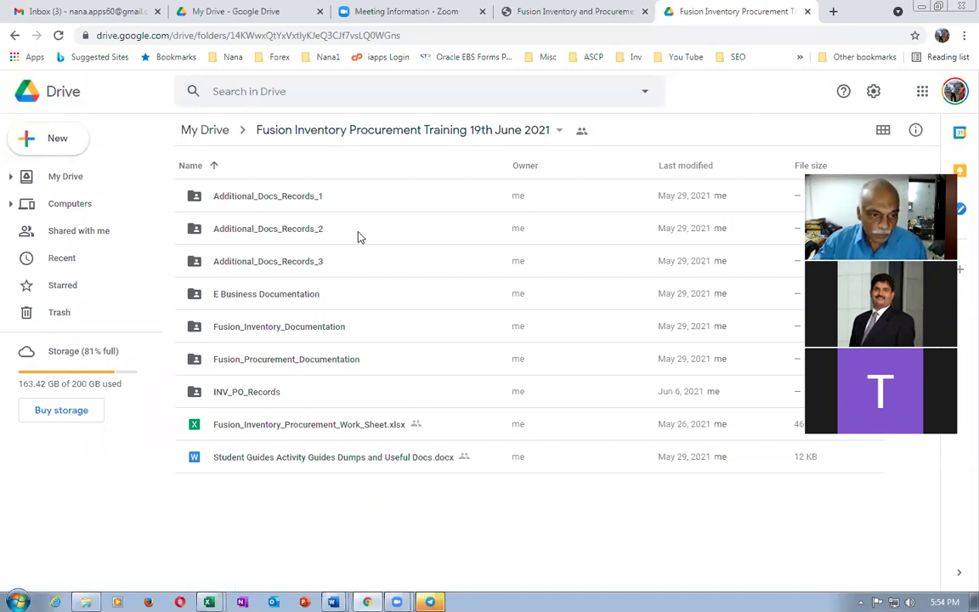
left_click(304, 397)
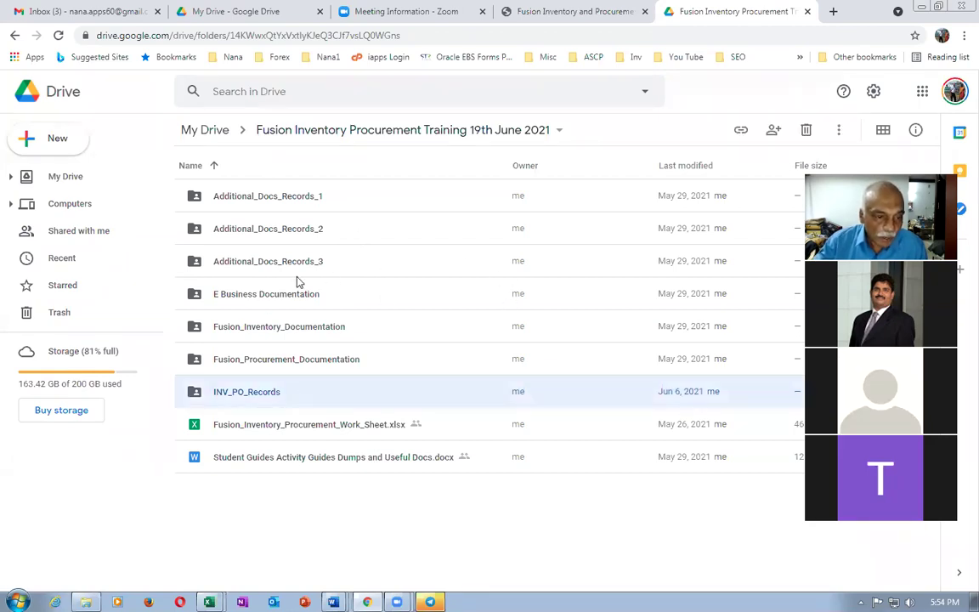
left_click(347, 272)
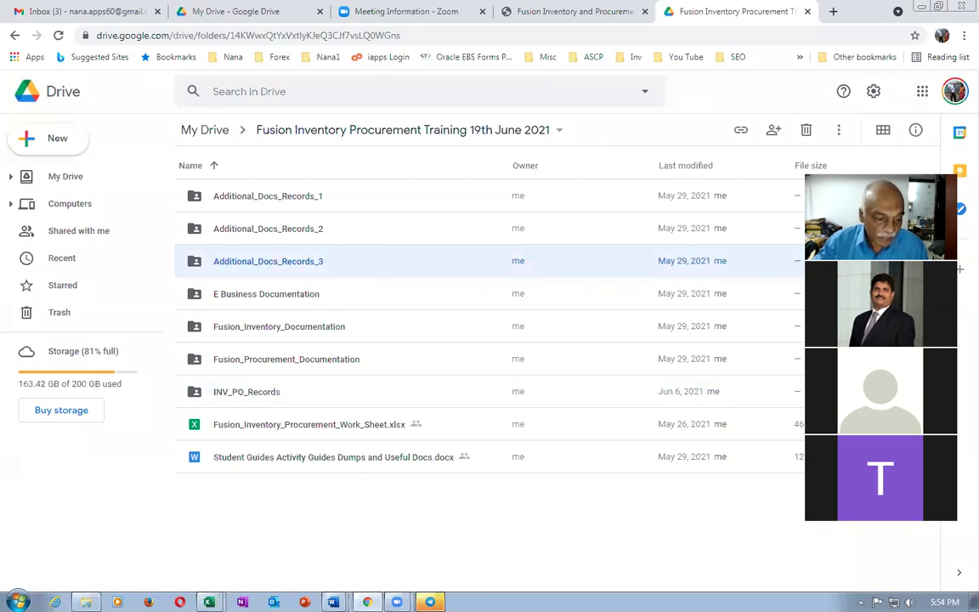
key("alt+Tab")
left_click(361, 449)
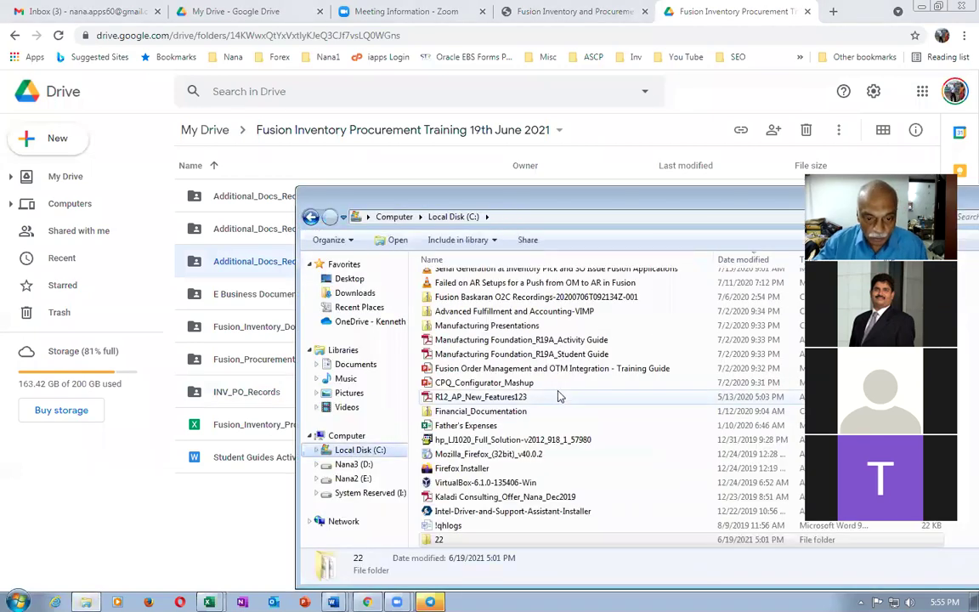
- Open C:\22\Additional_Docs_Records_4 to see its 01_Global Enterprise Structure PDF, go back, and return to Drive
left_click(559, 396)
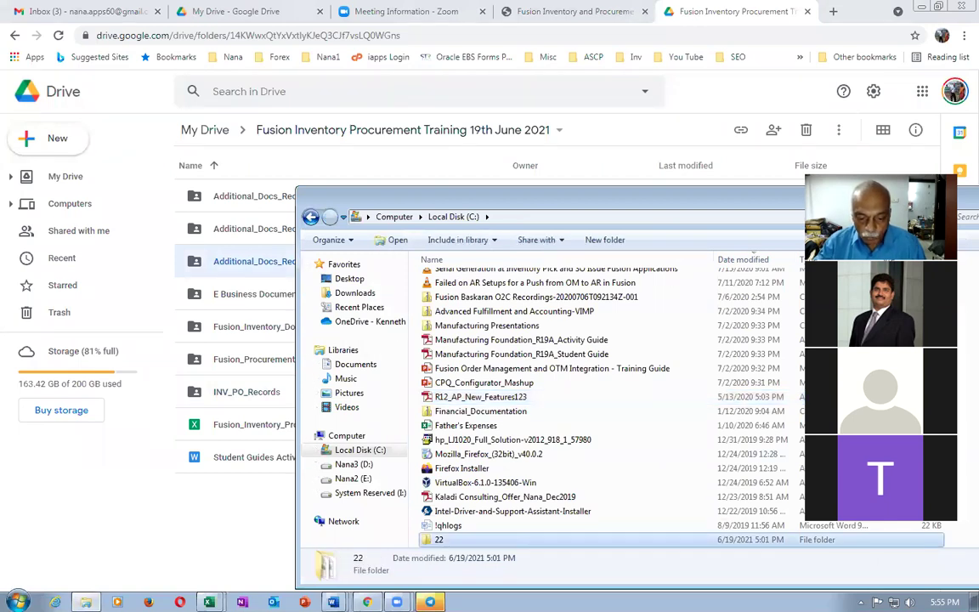
double_click(438, 540)
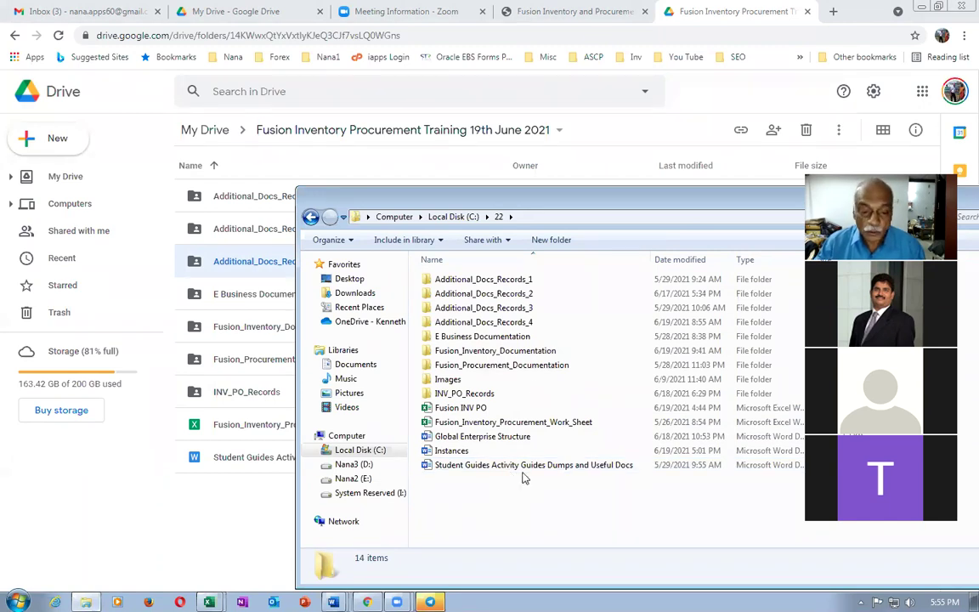
left_click(483, 324)
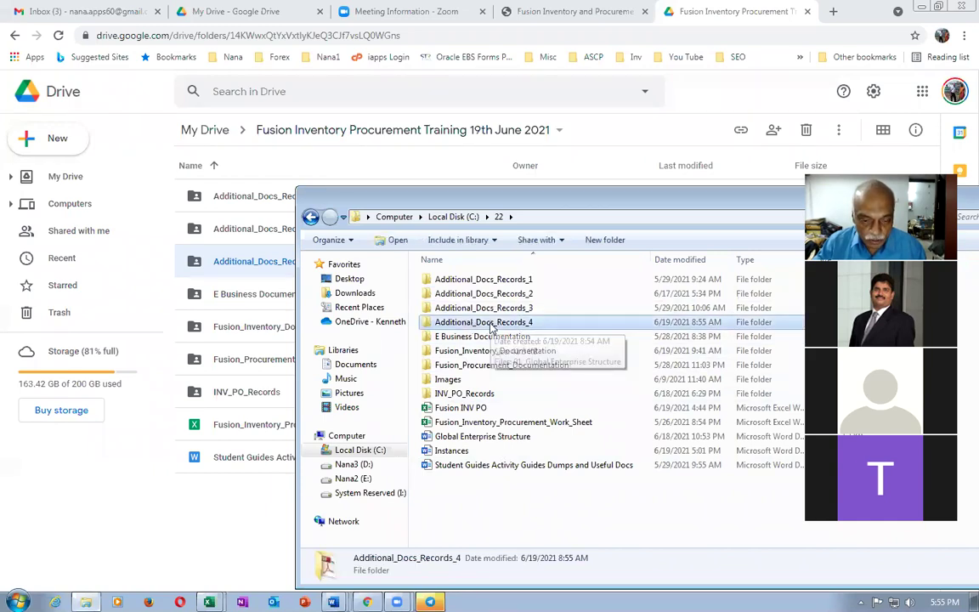
double_click(489, 328)
left_click(486, 281)
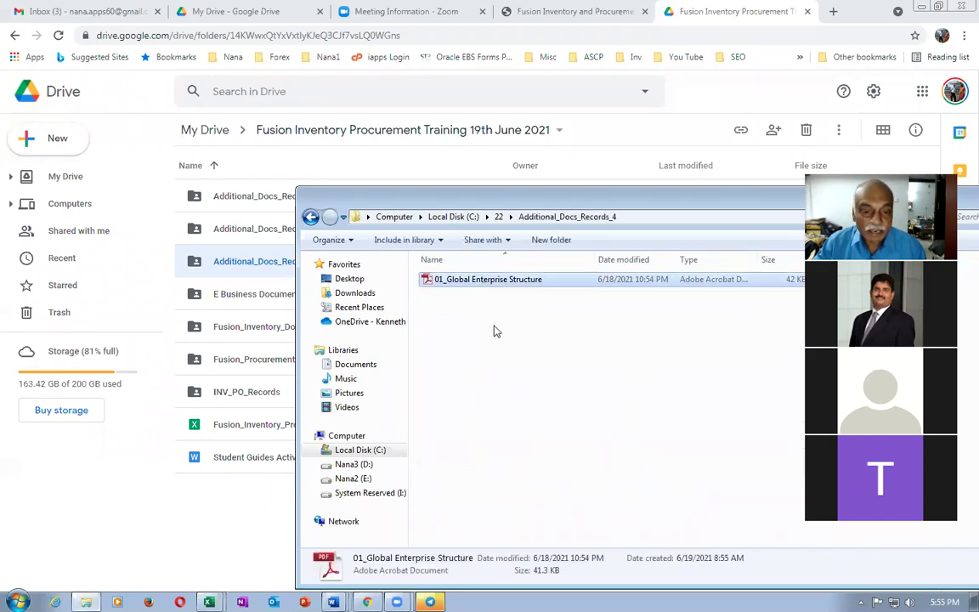
left_click(478, 374)
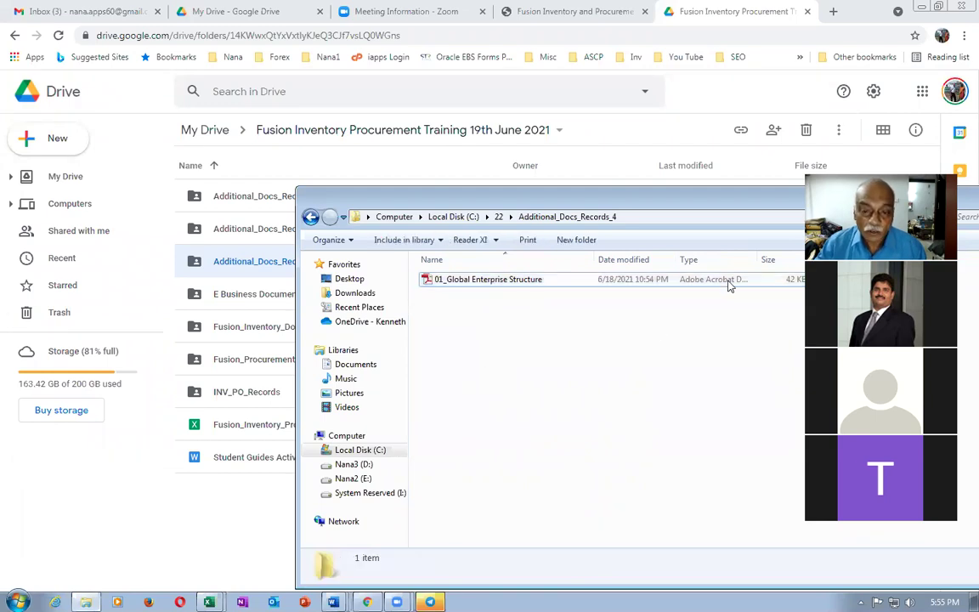
left_click(310, 218)
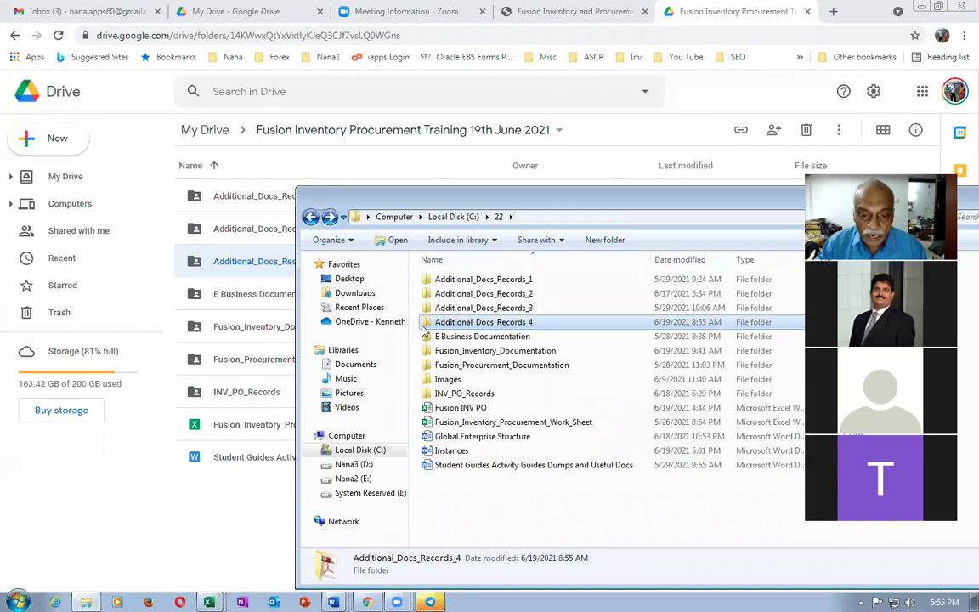
left_click(229, 546)
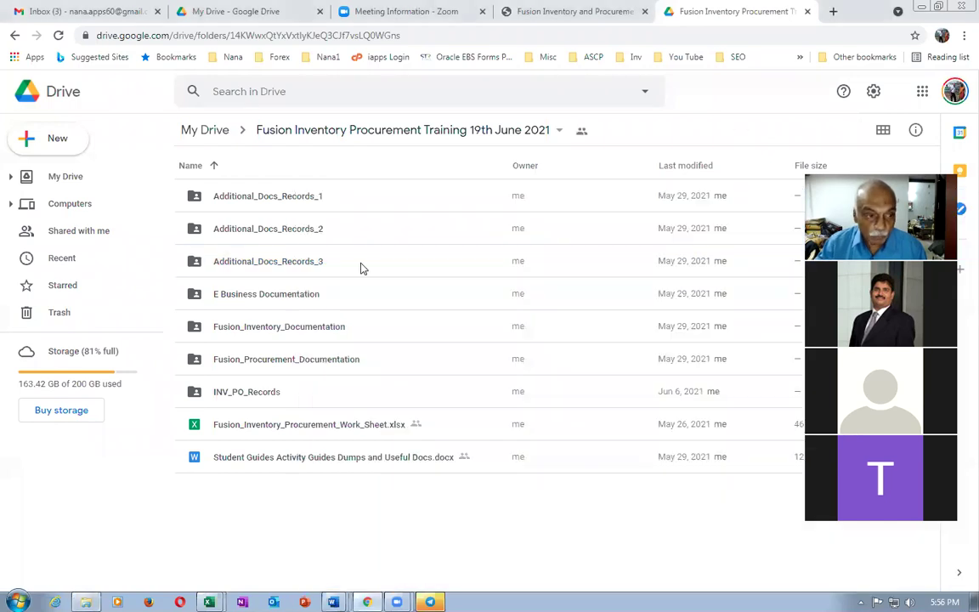
- Folder-upload C:\22\Additional_Docs_Records_4 into the Drive training folder
left_click(68, 146)
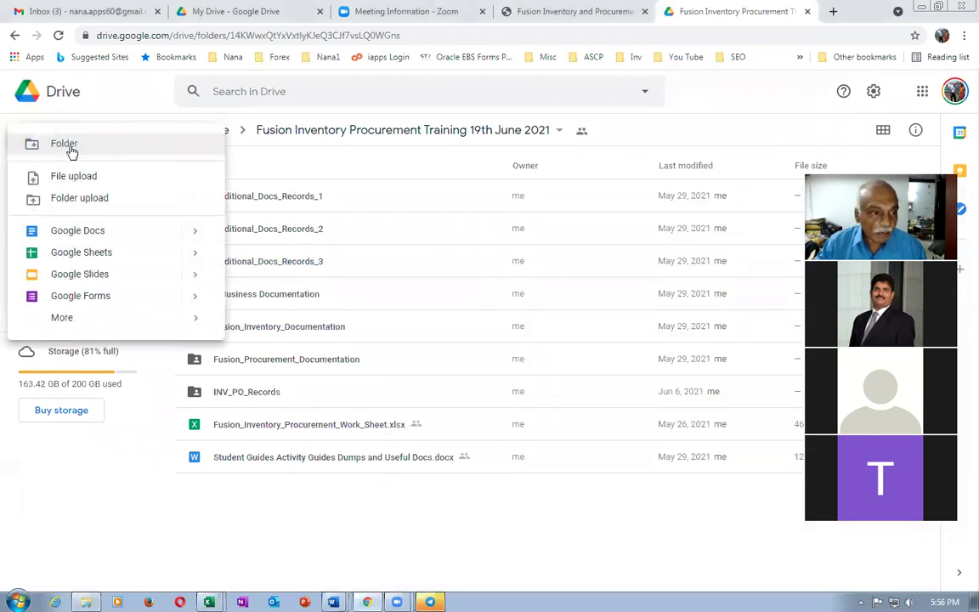
left_click(79, 204)
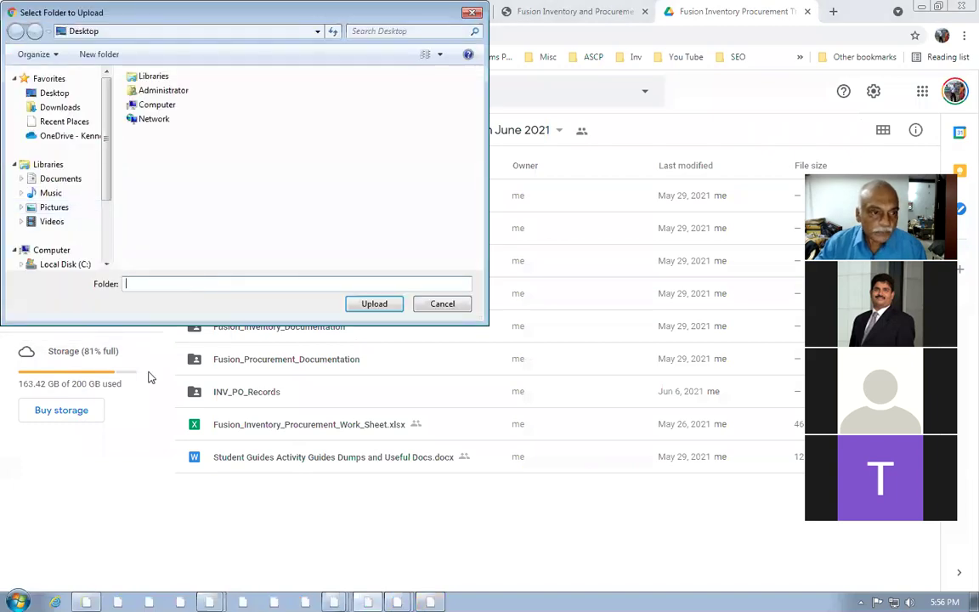
left_click(65, 264)
left_click(211, 206)
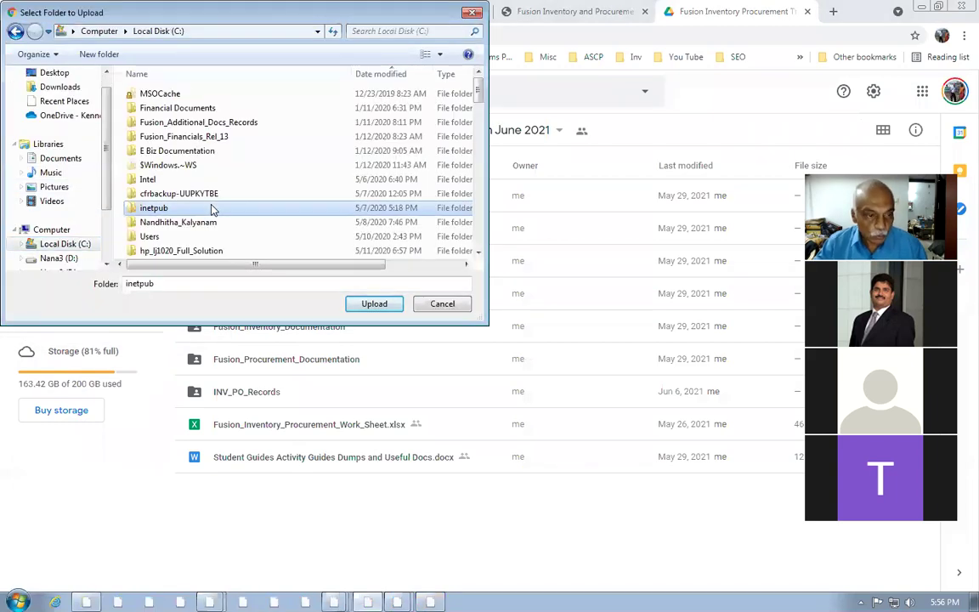
key("End")
double_click(192, 253)
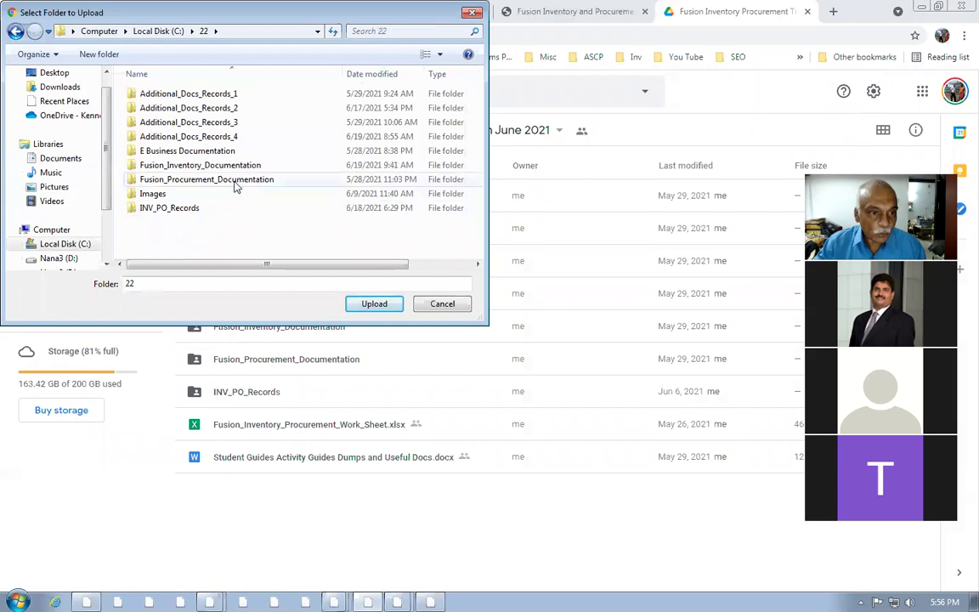
left_click(236, 137)
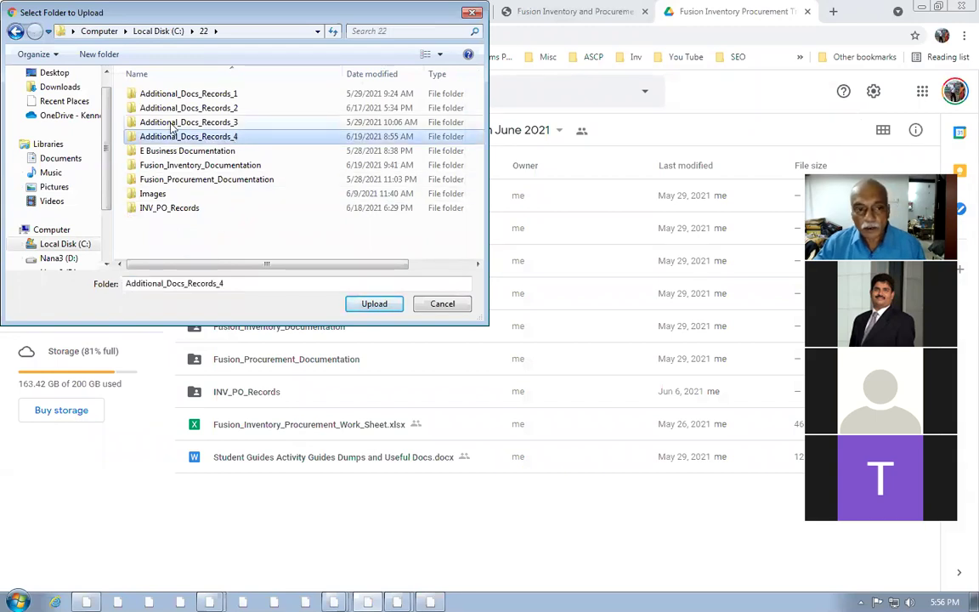
left_click(380, 303)
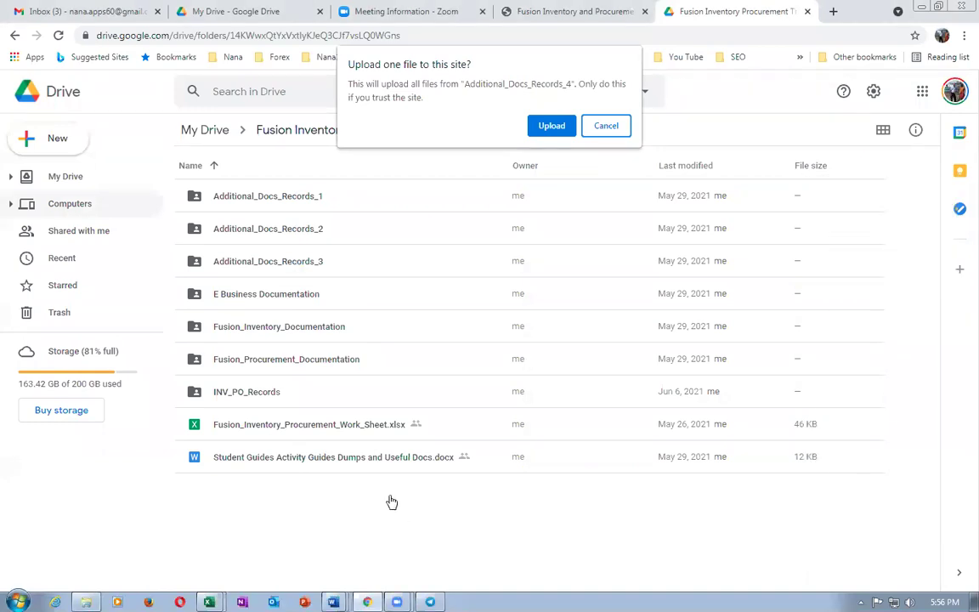
left_click(552, 126)
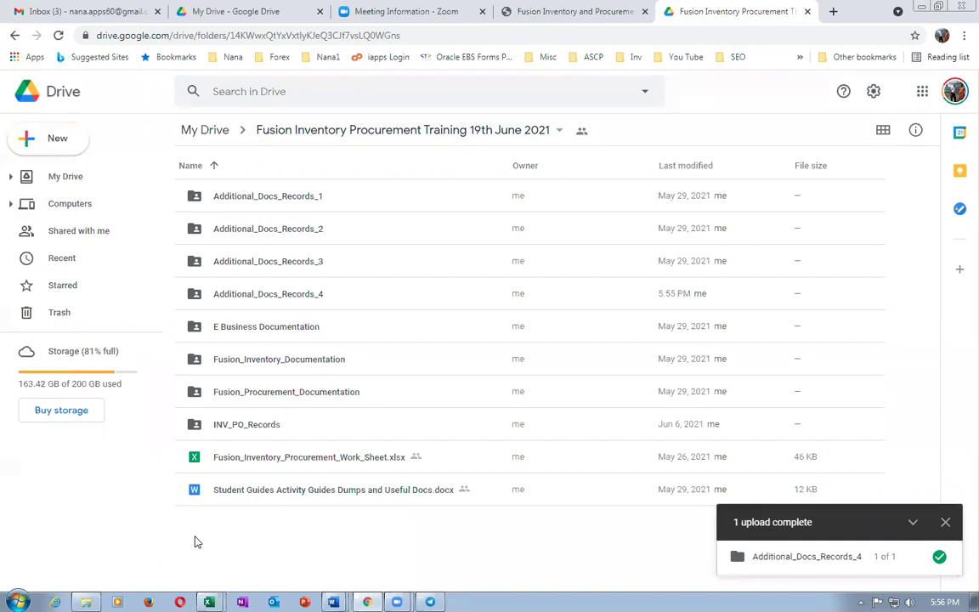
- Open the uploaded Additional_Docs_Records_4 to confirm it holds 01_Global Enterprise Structure.pdf, then go back
left_click(335, 301)
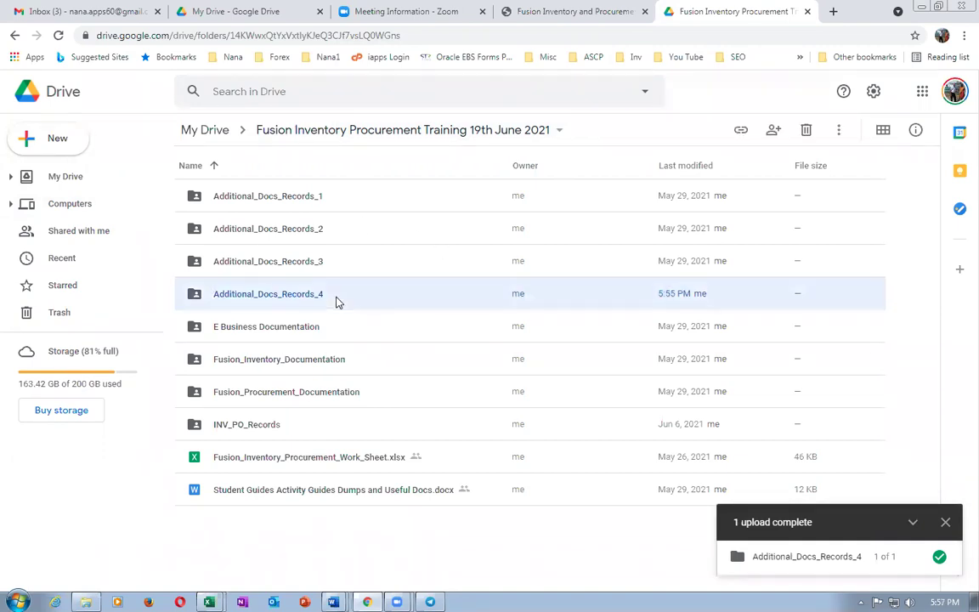
double_click(336, 301)
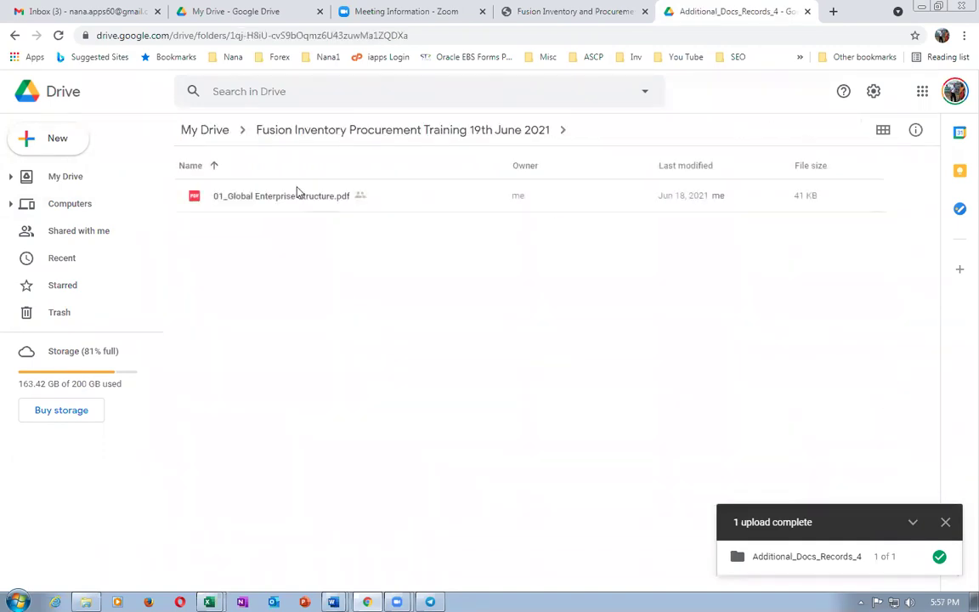
left_click(14, 35)
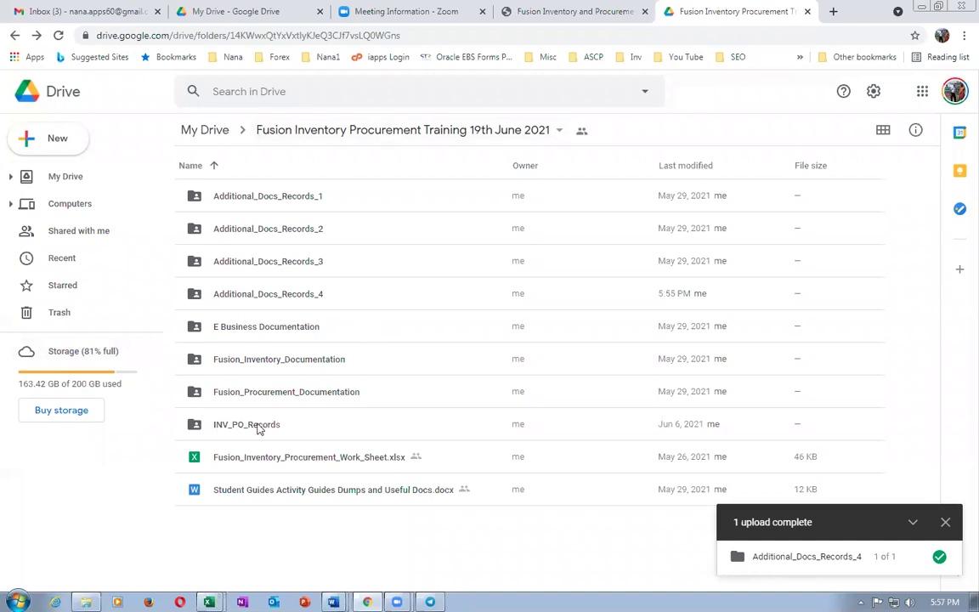
- Switch to Telegram and scroll back through E Biz Fusion Discussions to the demo user-ID message
left_click(500, 567)
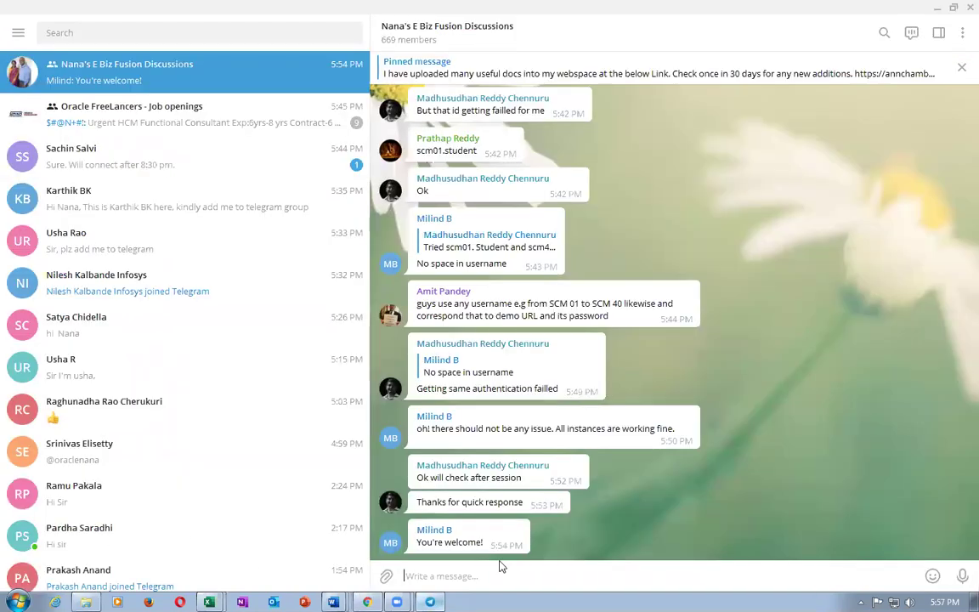
scroll(811, 372, "up", 15)
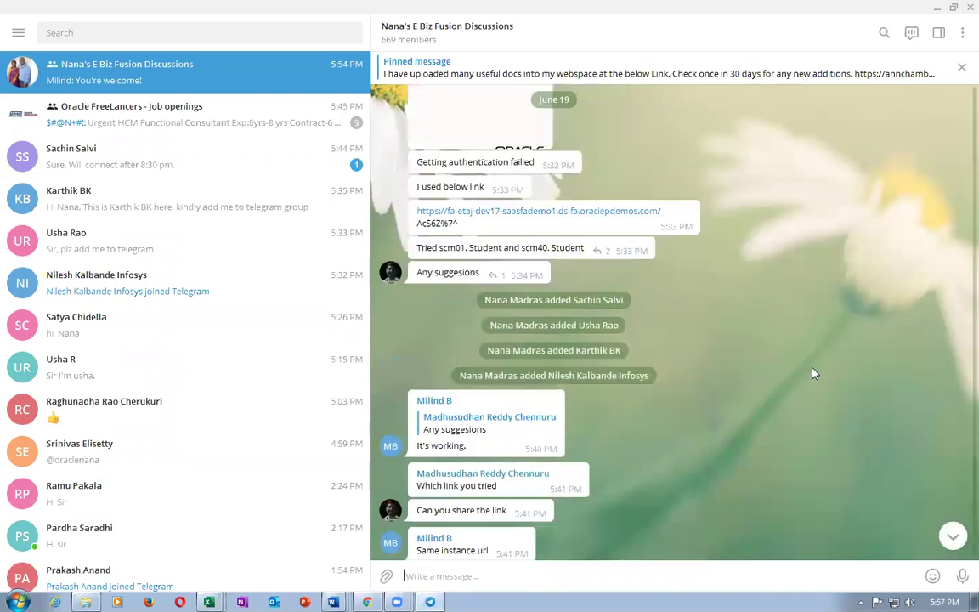
scroll(824, 366, "up", 12)
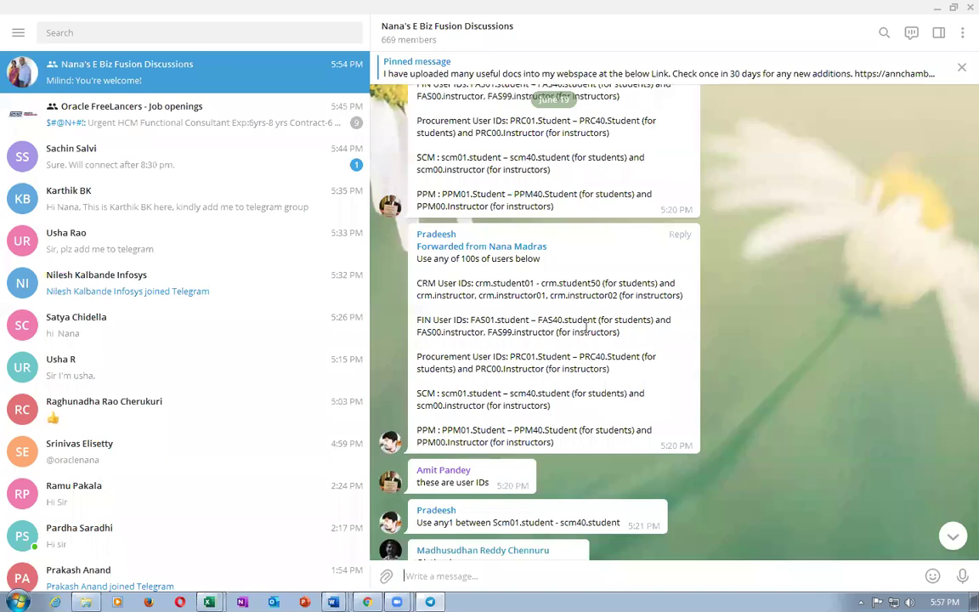
scroll(595, 347, "up", 5)
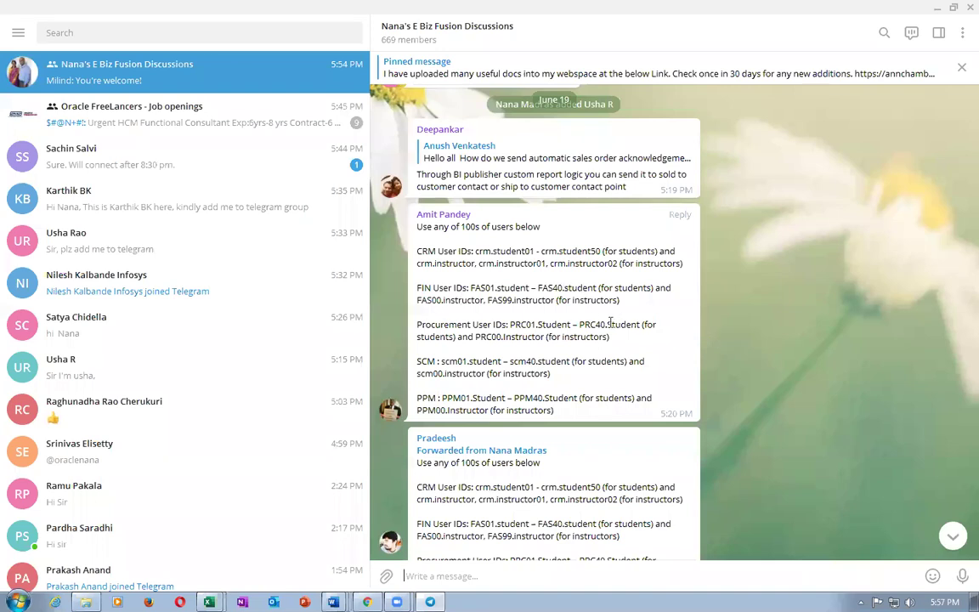
scroll(610, 321, "up", 2)
scroll(611, 331, "down", 5)
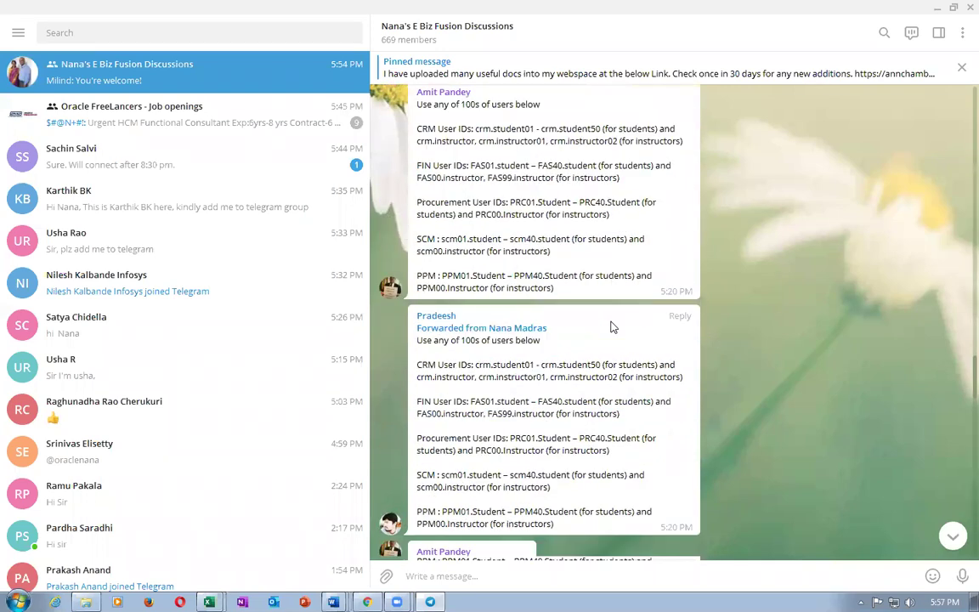
scroll(612, 327, "down", 1)
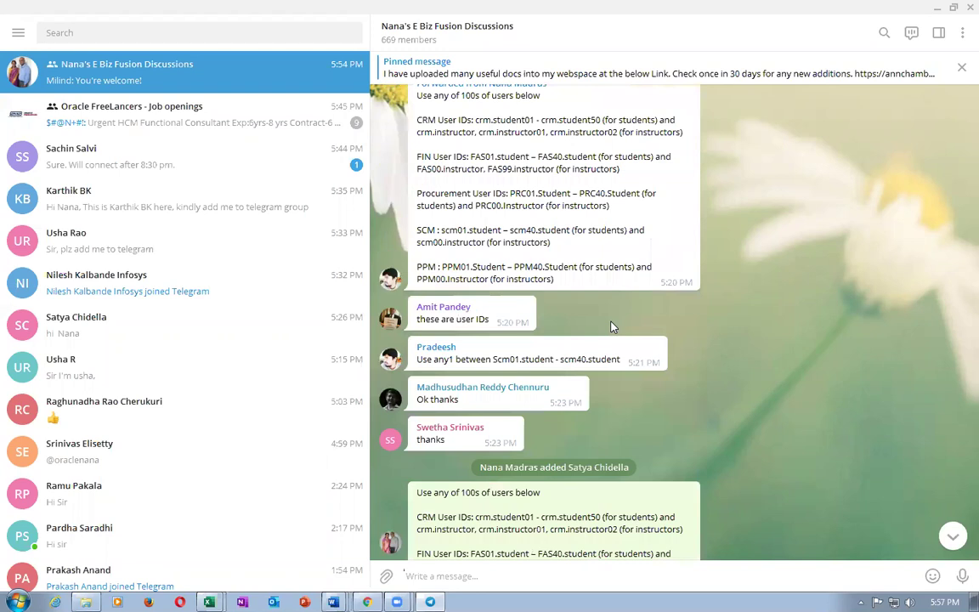
scroll(611, 327, "up", 8)
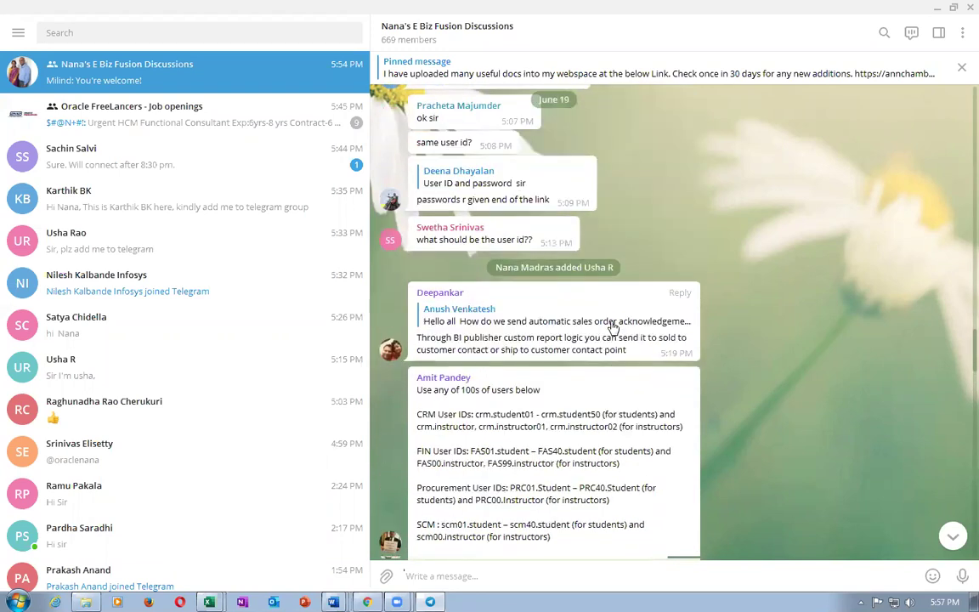
scroll(611, 326, "up", 4)
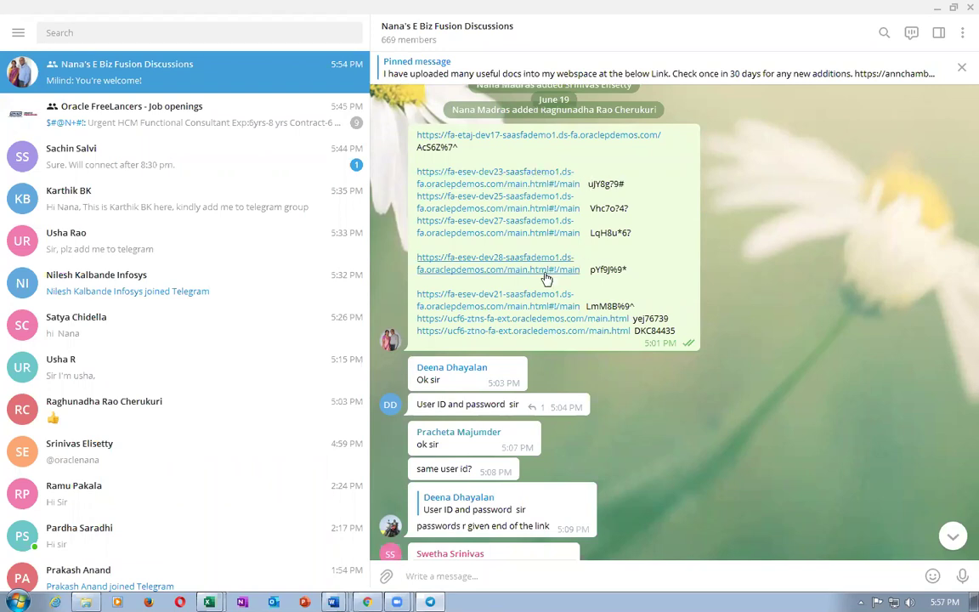
scroll(543, 280, "down", 5)
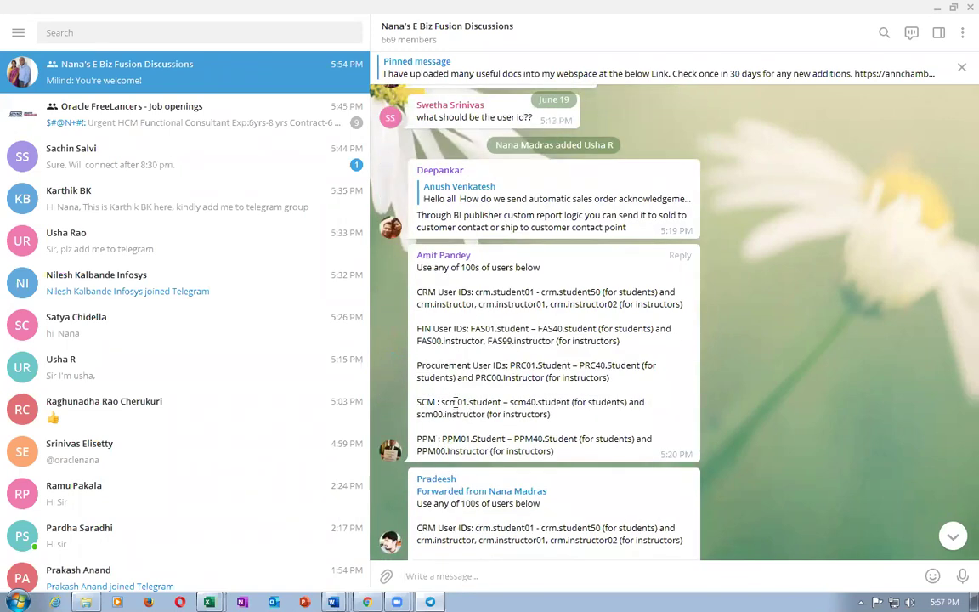
left_click_drag(416, 402, 501, 415)
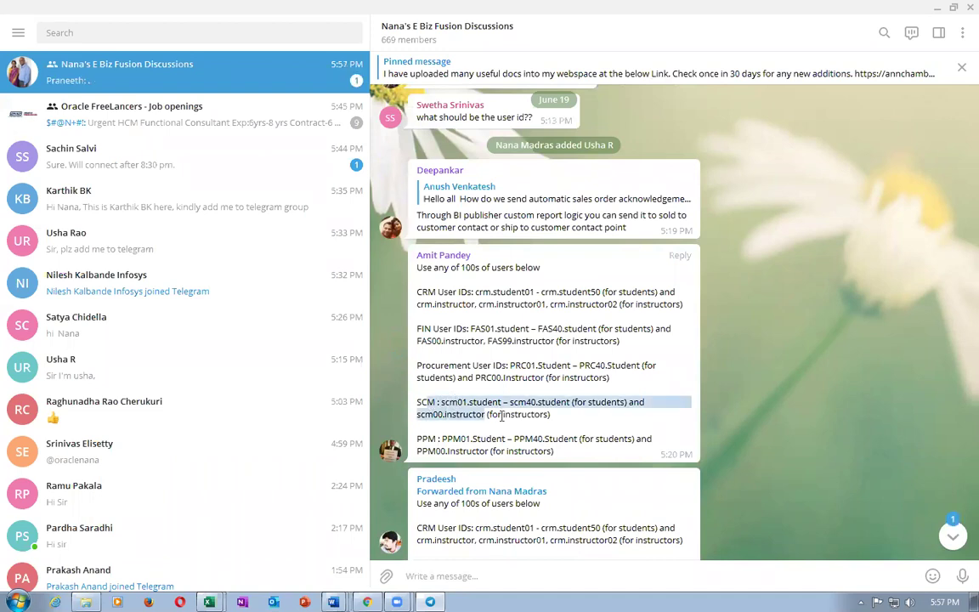
left_click_drag(435, 366, 479, 377)
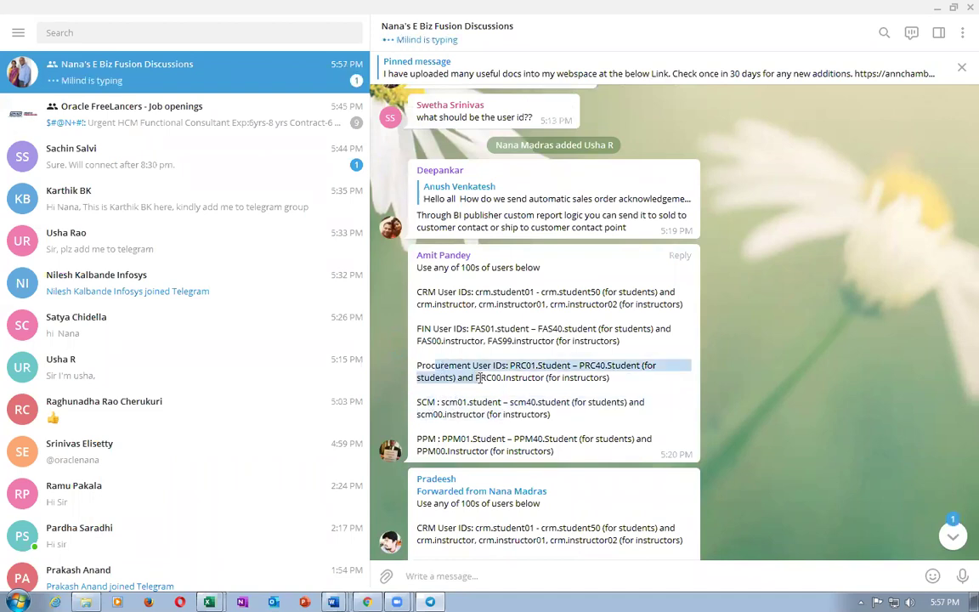
left_click(533, 374)
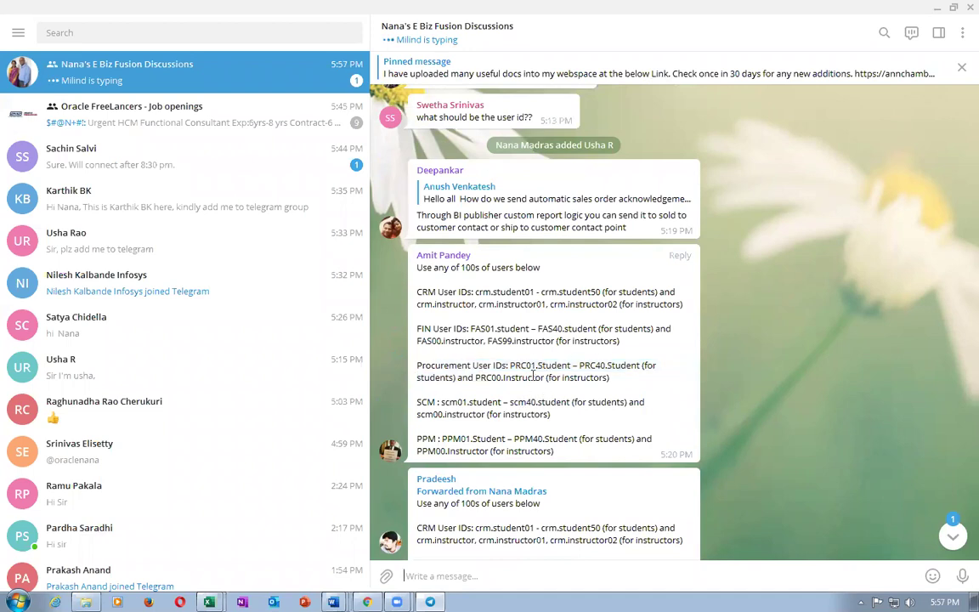
left_click_drag(510, 365, 628, 365)
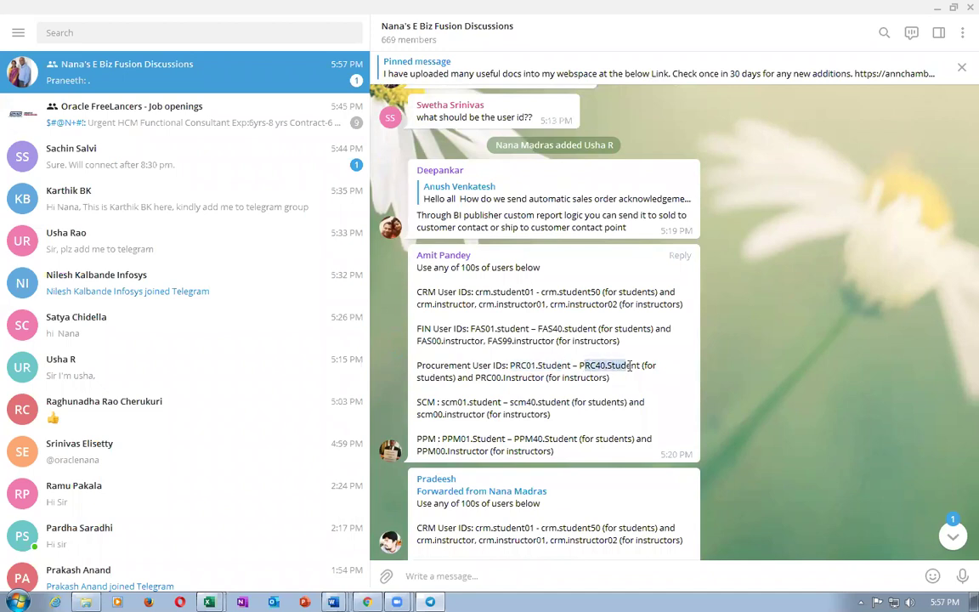
left_click(476, 375)
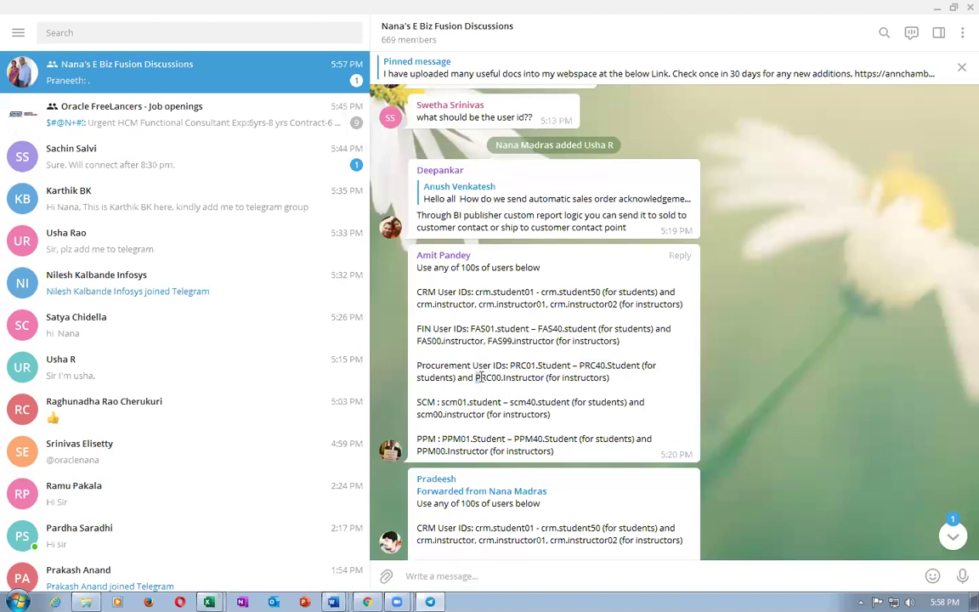
left_click_drag(477, 376, 545, 379)
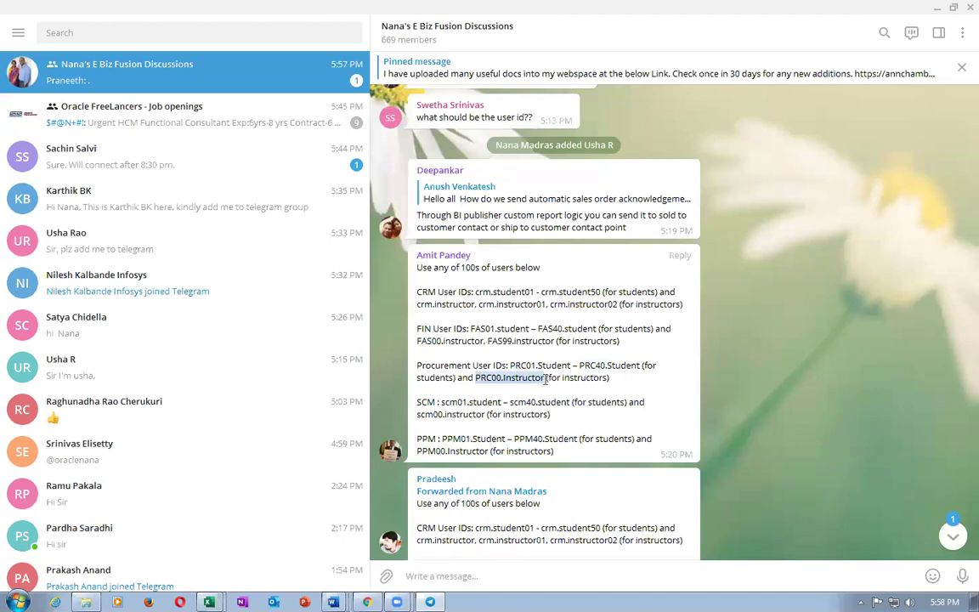
left_click(499, 400)
left_click_drag(476, 378, 547, 377)
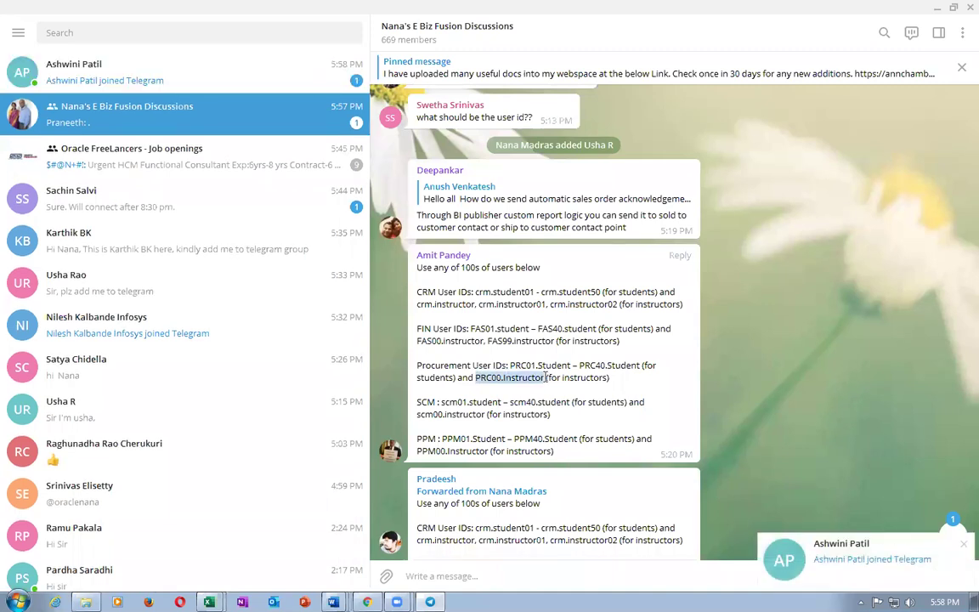
mouse_move(941, 520)
left_click(490, 386)
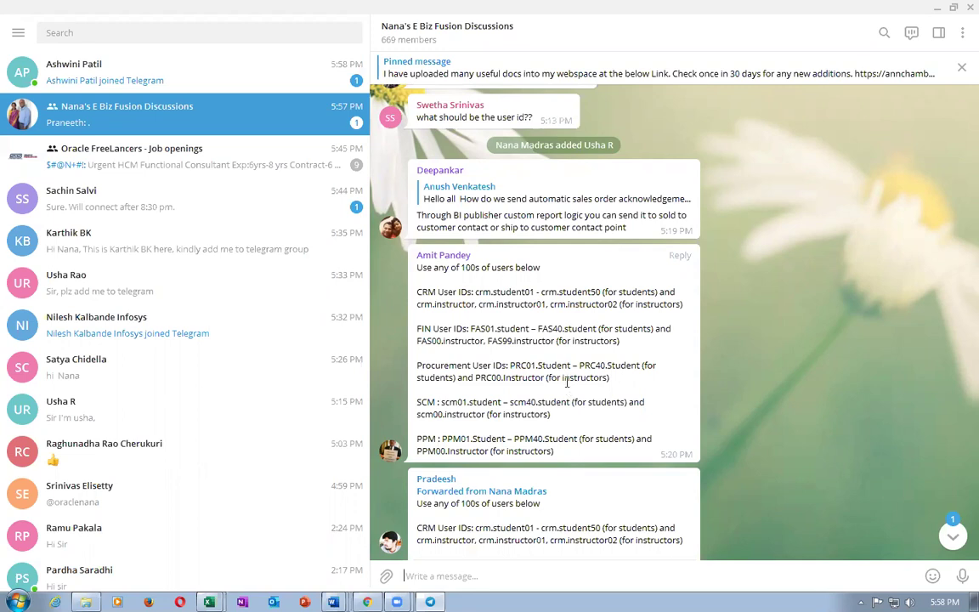
scroll(570, 379, "up", 6)
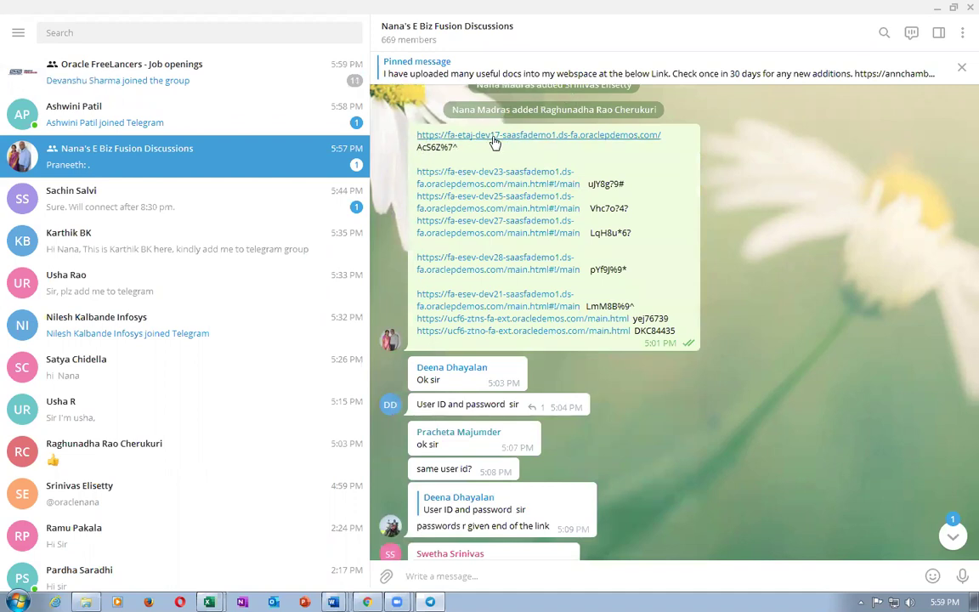
scroll(502, 190, "up", 1)
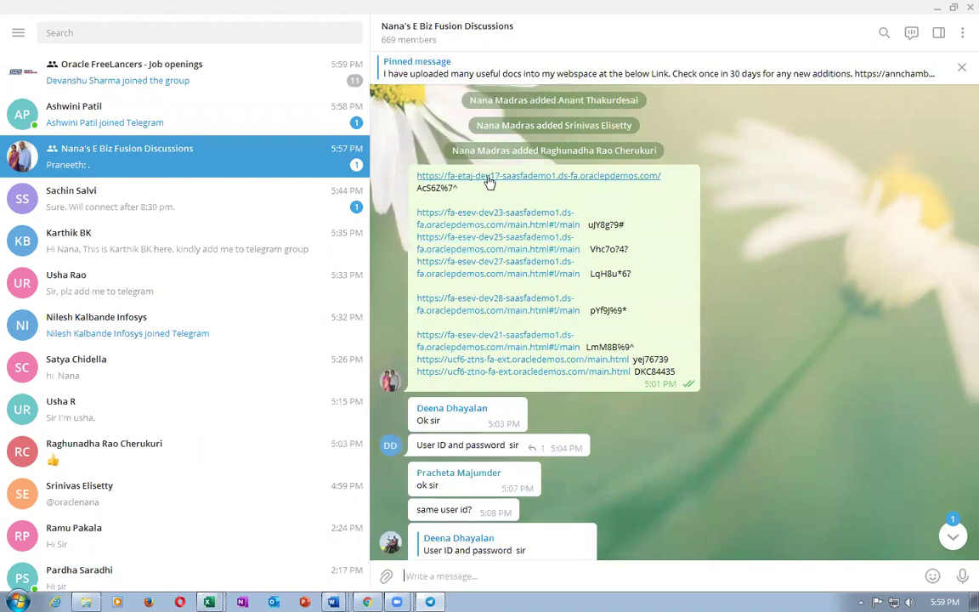
left_click_drag(688, 377, 418, 183)
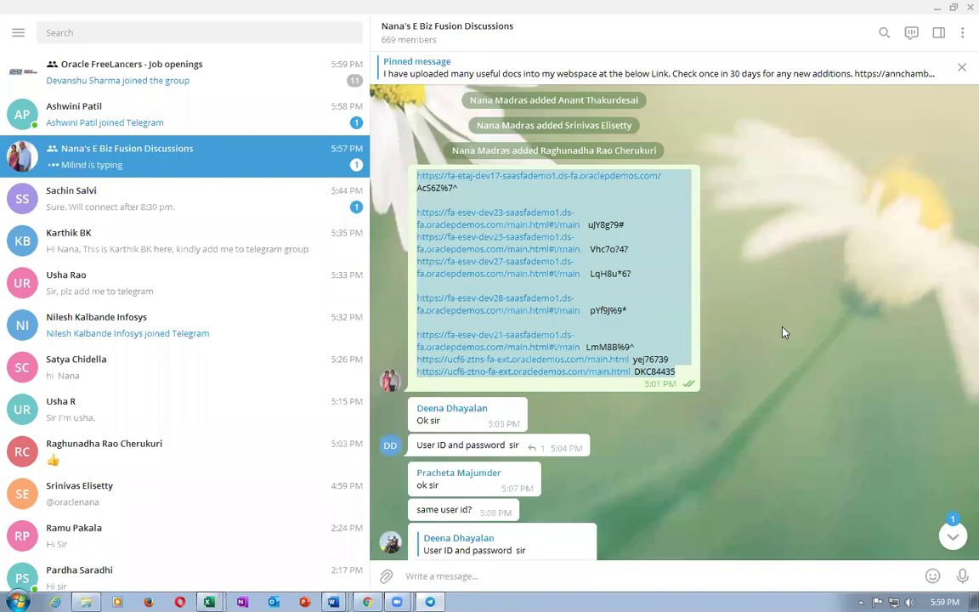
left_click(649, 330)
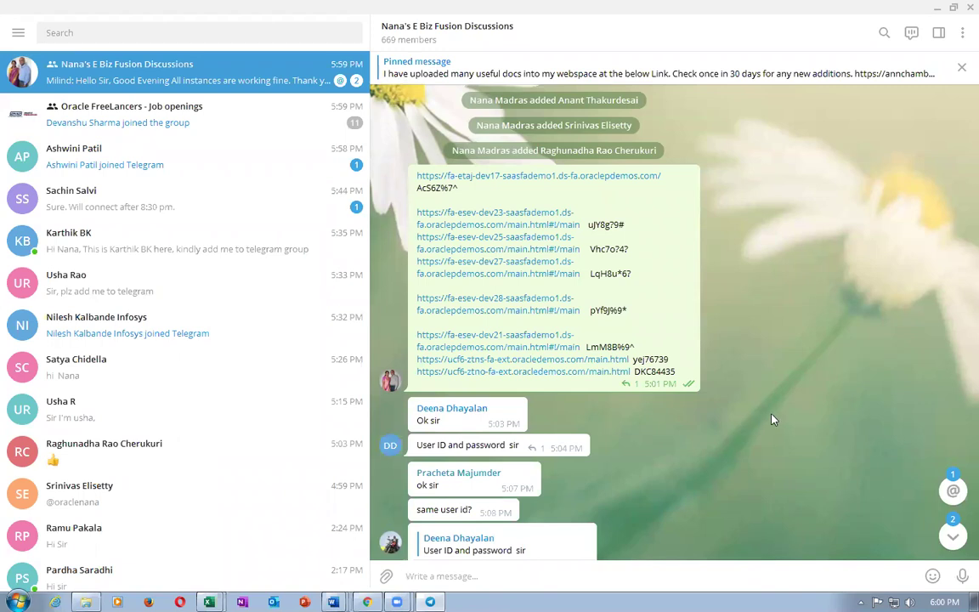
- Scroll to the CRM, FIN, Procurement, SCM and PPM user-ID post and briefly highlight its text
scroll(771, 417, "down", 3)
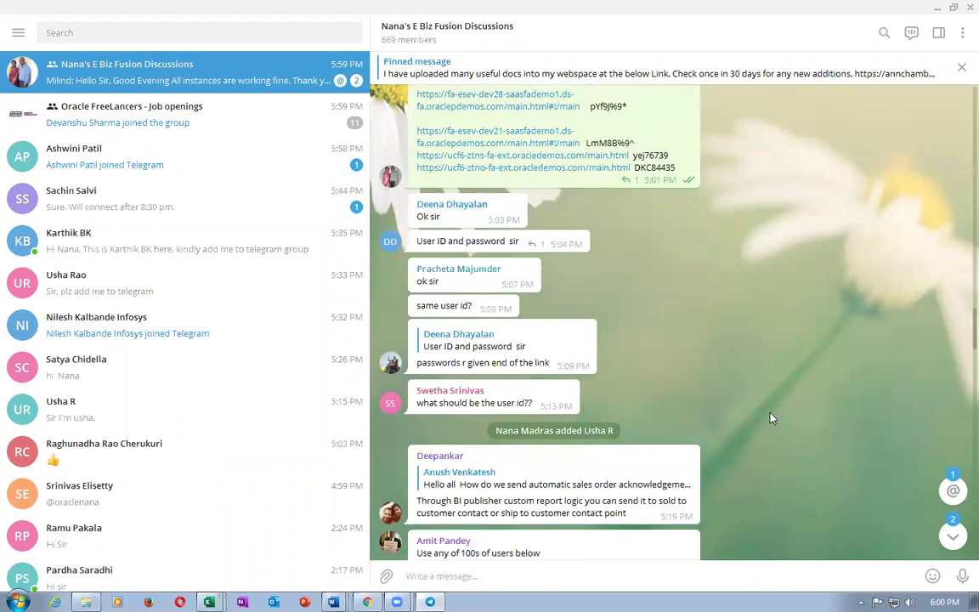
scroll(771, 417, "up", 3)
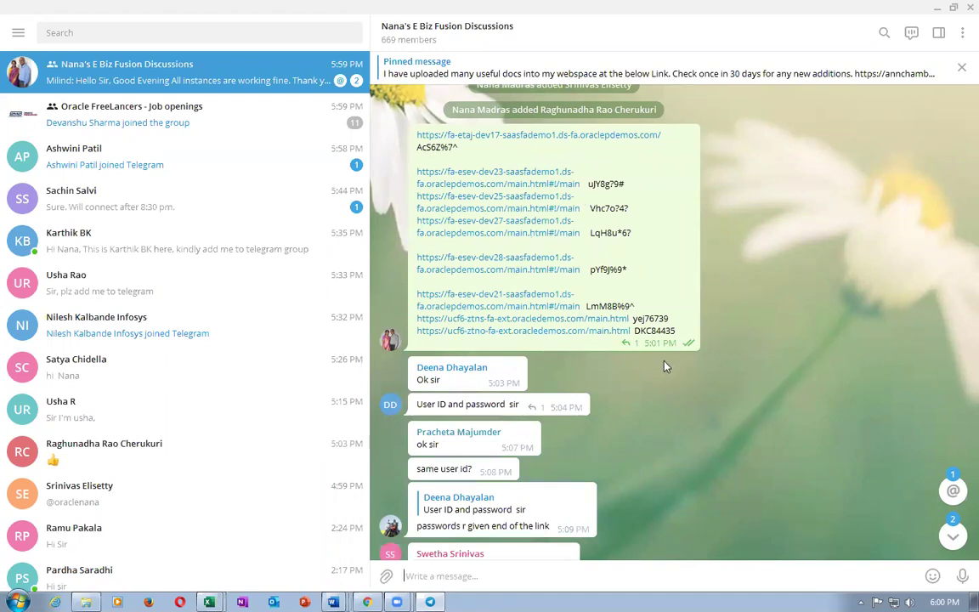
scroll(664, 374, "down", 3)
scroll(665, 374, "down", 1)
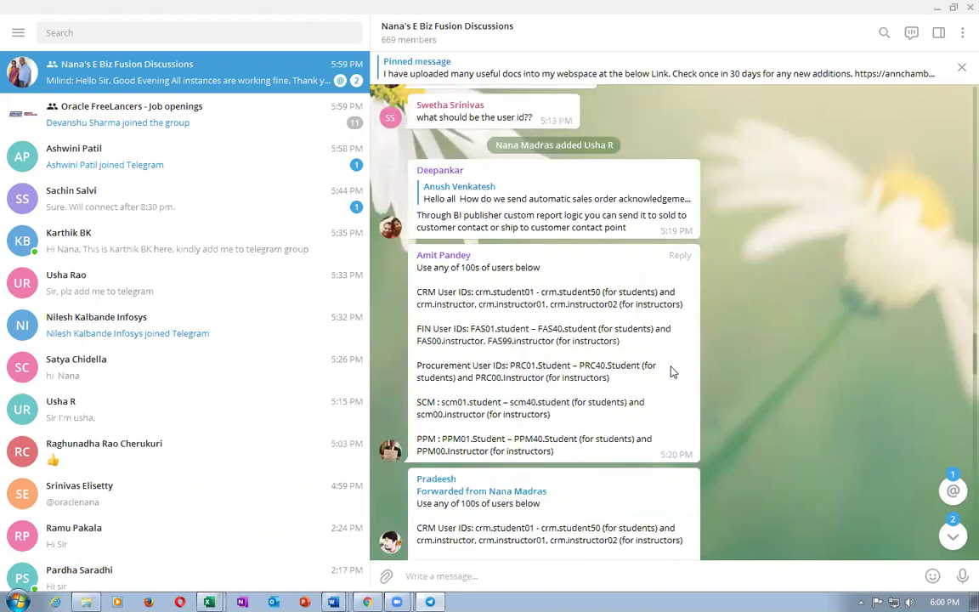
left_click_drag(461, 267, 570, 447)
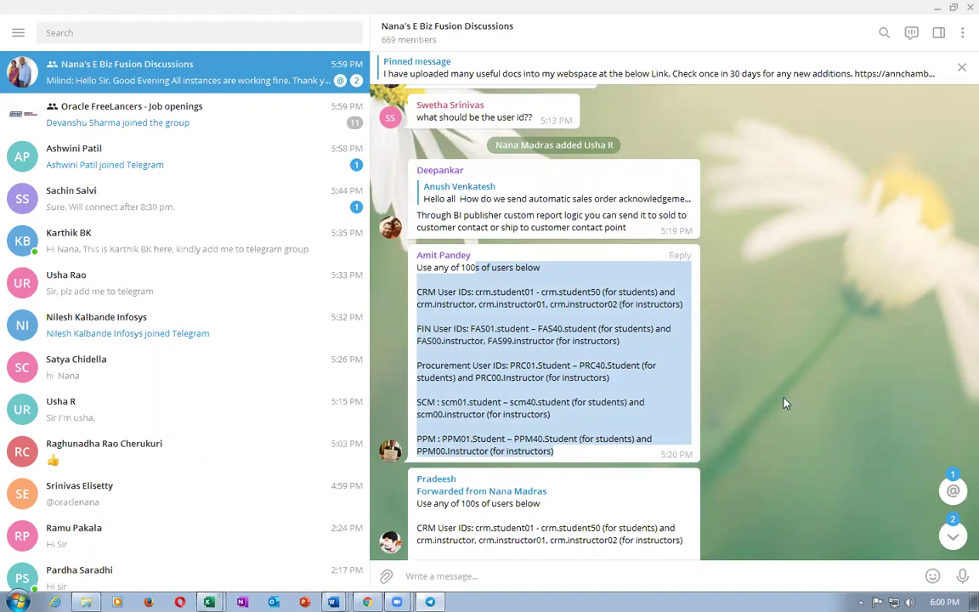
left_click(666, 425)
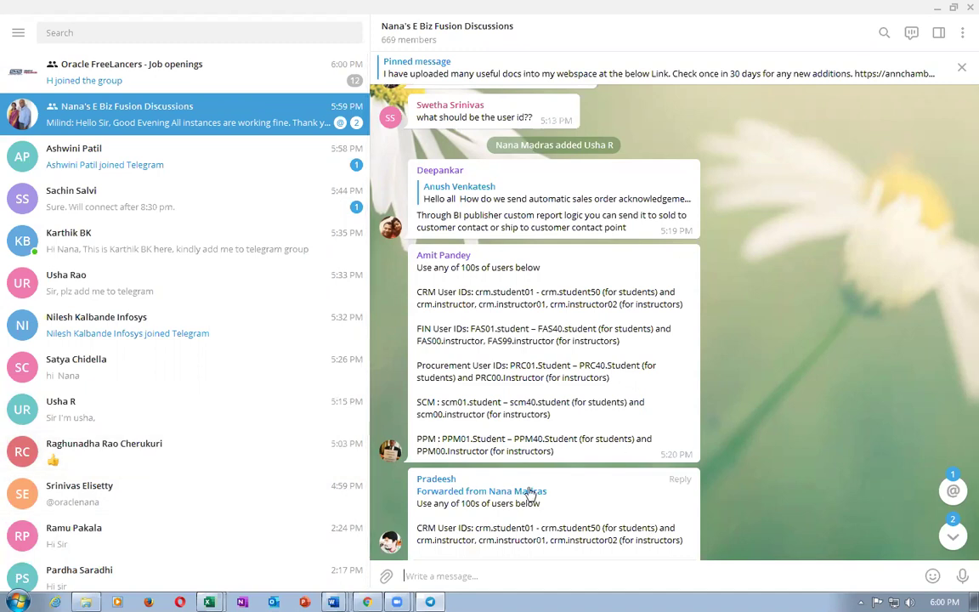
- Open a new Chrome tab and load web.whatsapp.com
left_click(367, 602)
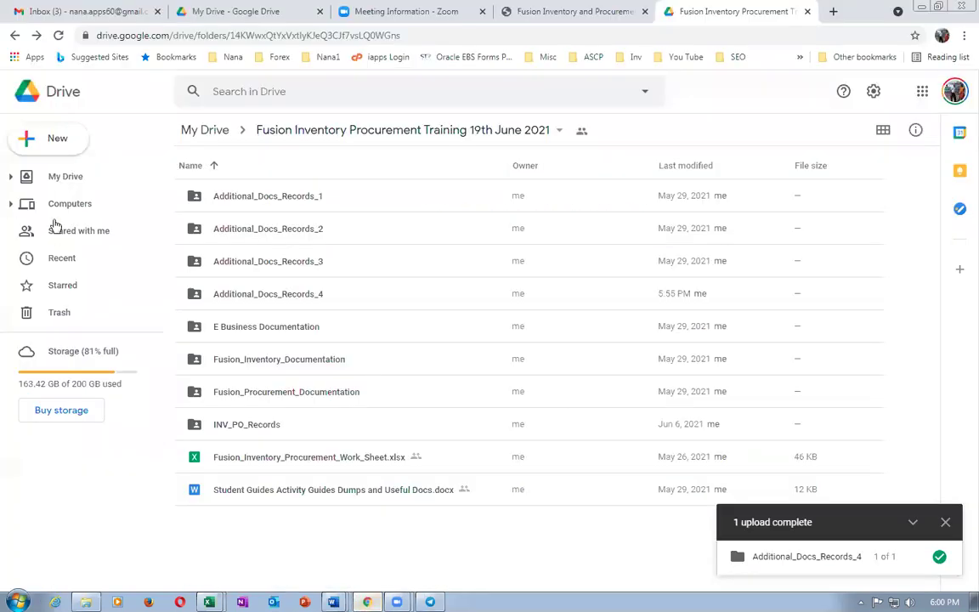
left_click(833, 11)
type("web.whatsapp.com")
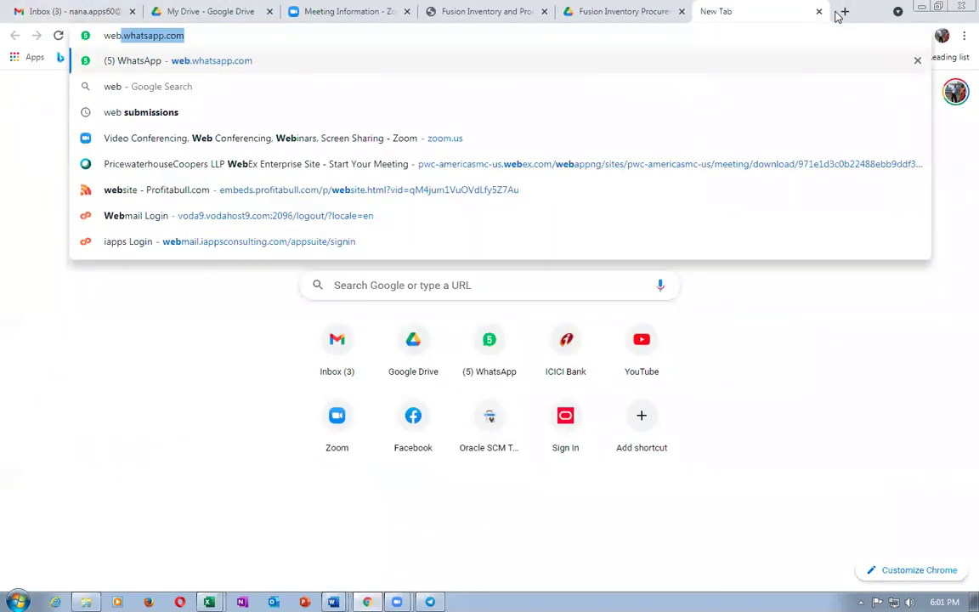
key("Return")
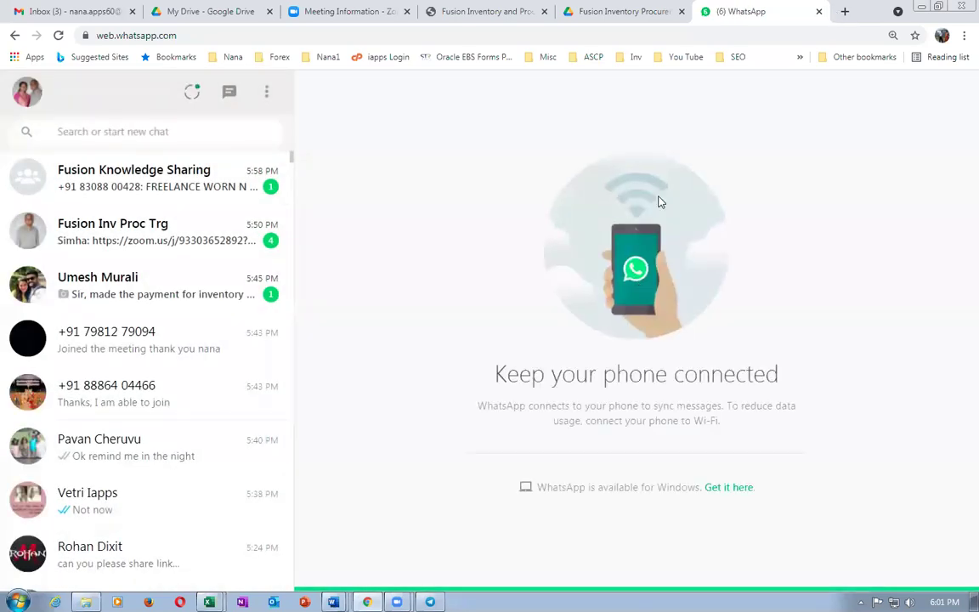
- Search chats for 'inv' and open the Fusion Inv Proc Trg group to read its Zoom details
left_click(179, 134)
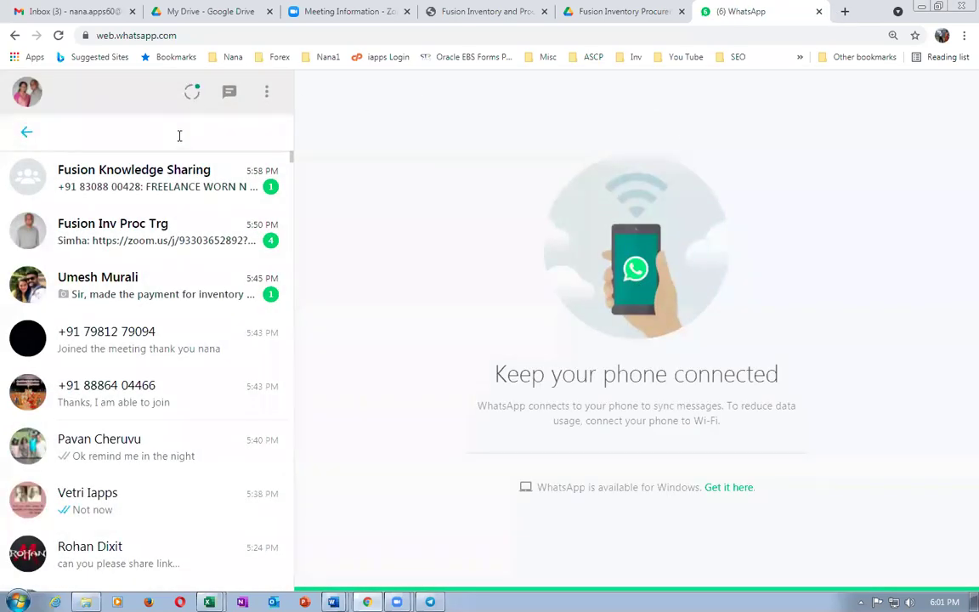
type("inv")
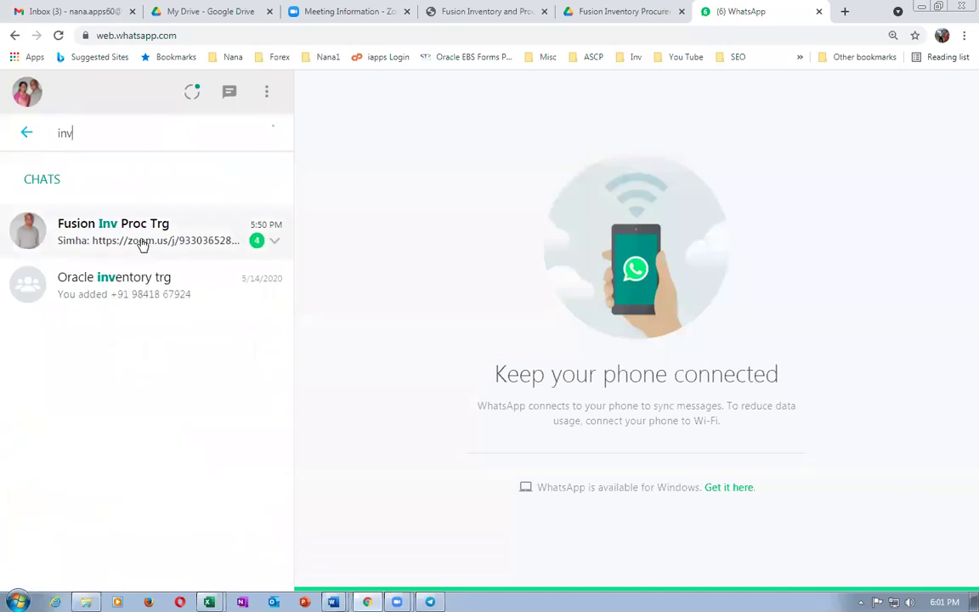
left_click(143, 242)
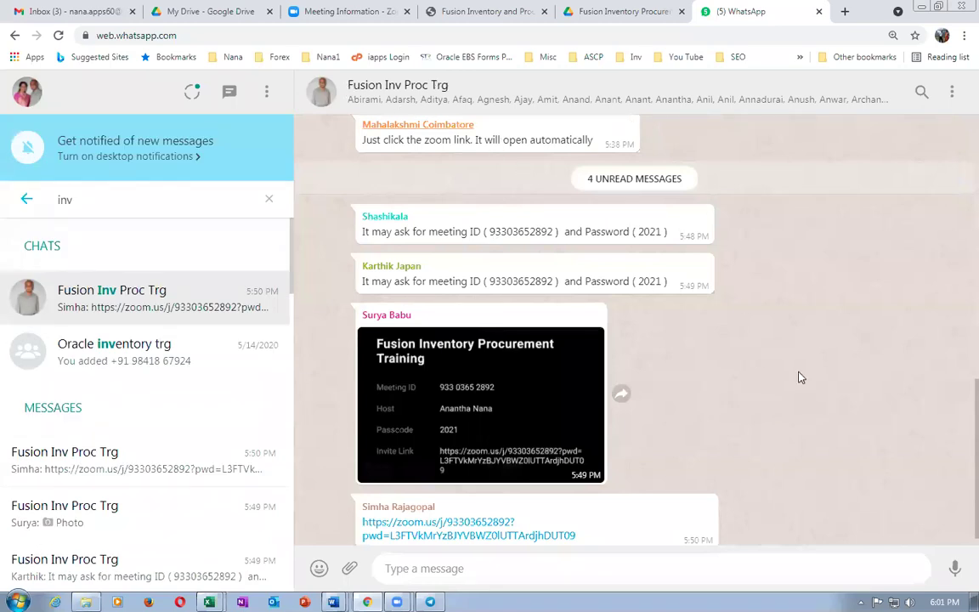
scroll(807, 413, "down", 1)
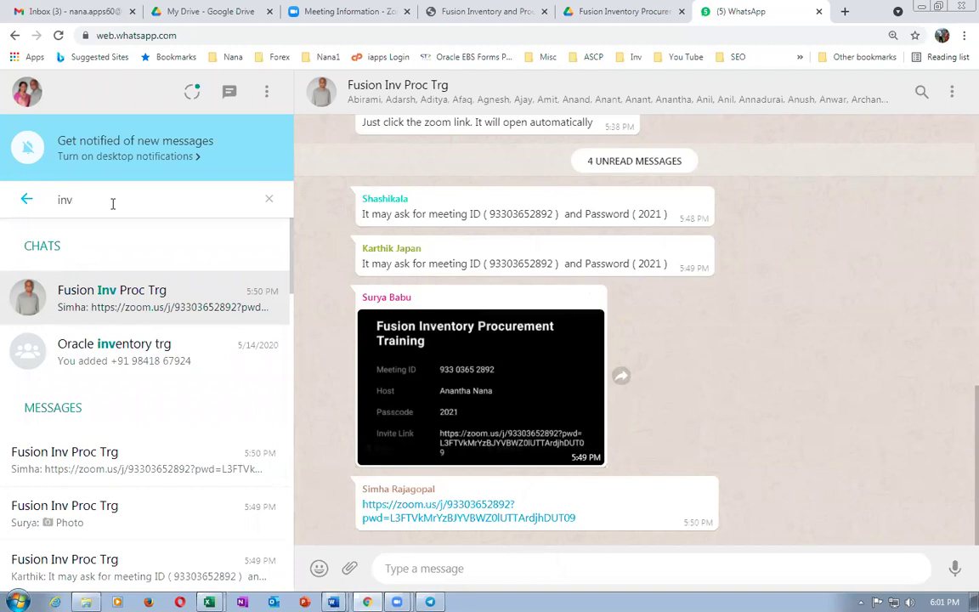
- Check the Fusion Knowledge Sharing and payment-confirmation chats, then return to Fusion Inv Proc Trg
key("BackSpace")
key("BackSpace")
key("BackSpace")
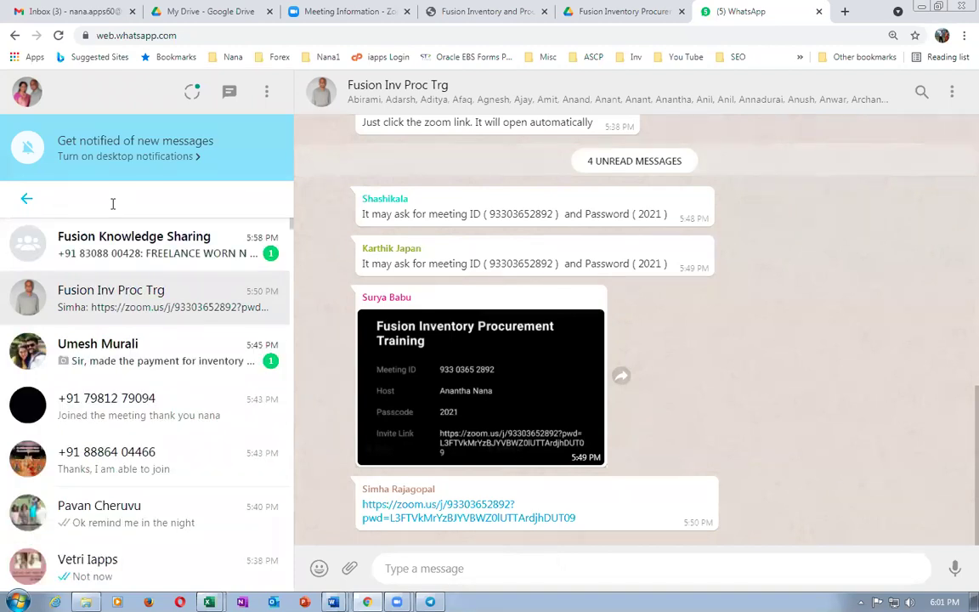
left_click(88, 255)
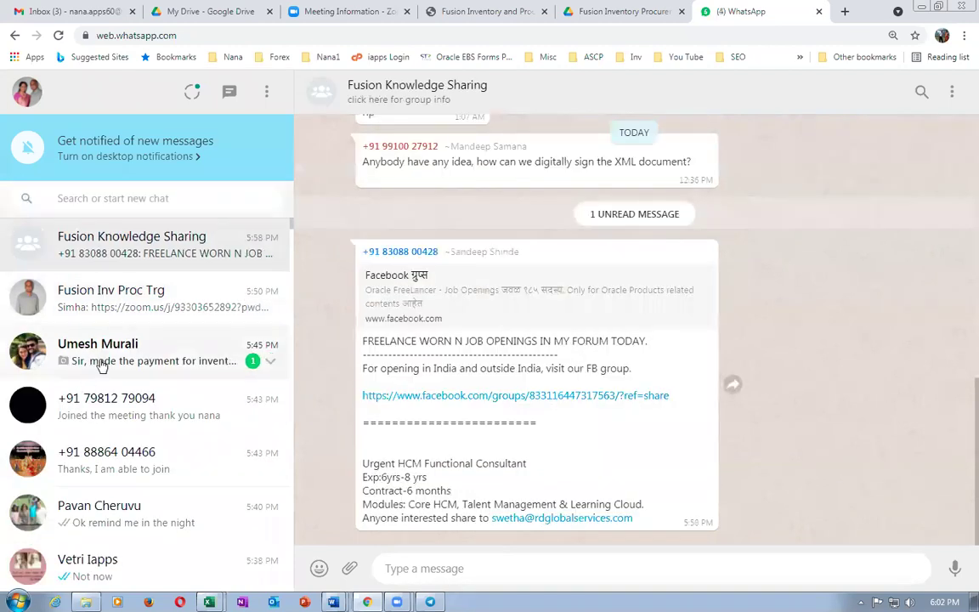
left_click(100, 365)
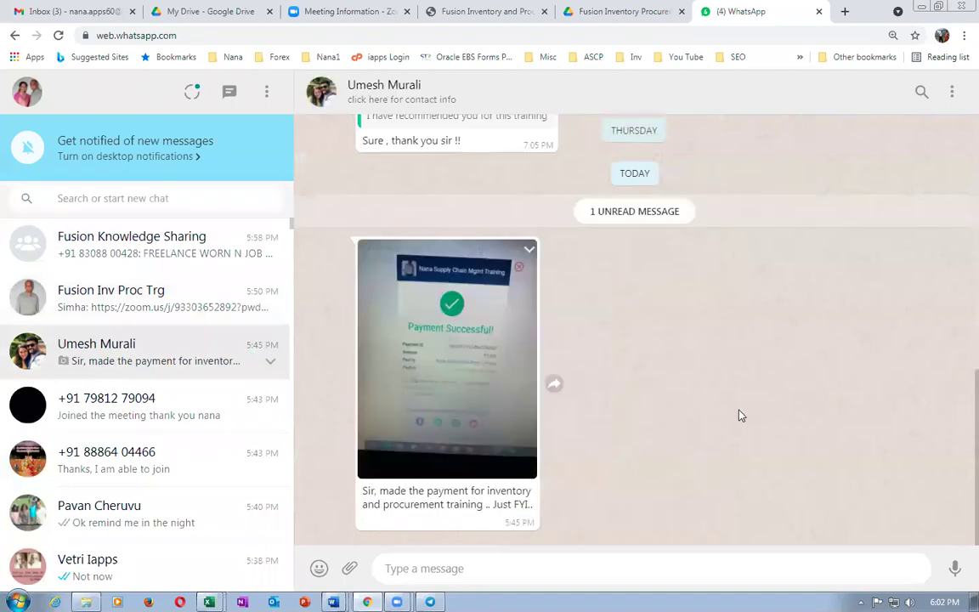
left_click(134, 289)
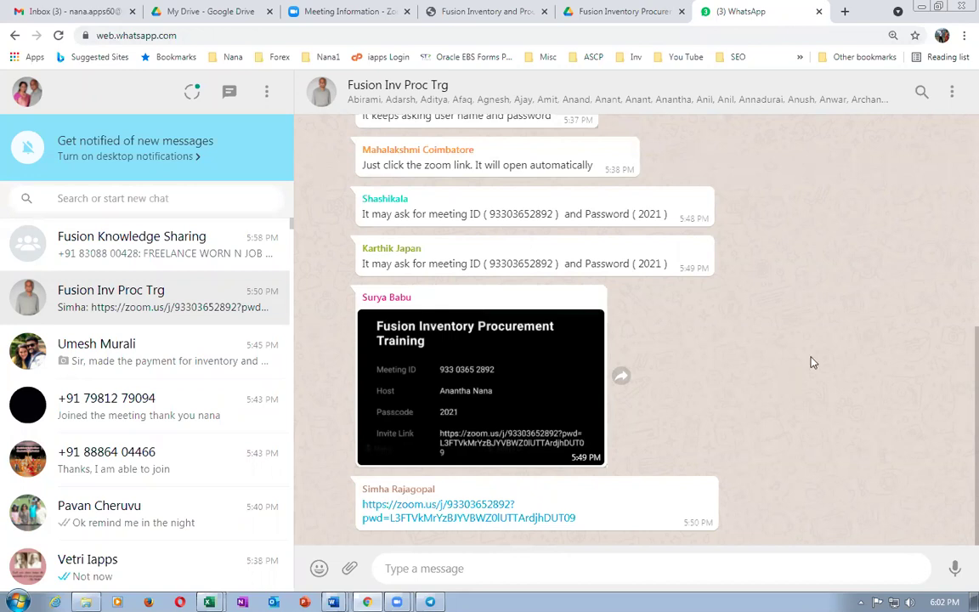
left_click(586, 17)
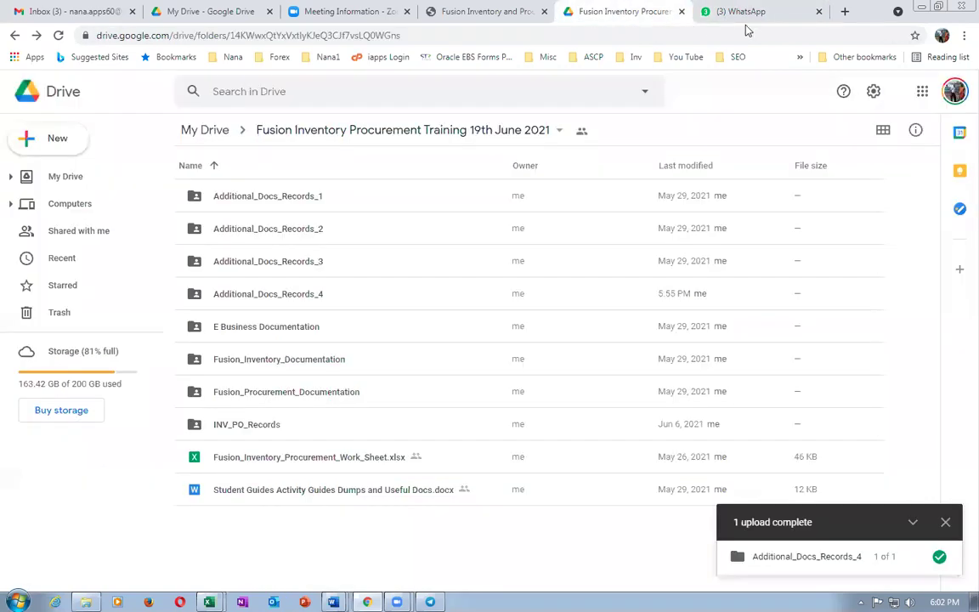
- Flip between the Drive and WhatsApp tabs, add a blank tab, check Zoom Cloud Meetings, then return to Telegram
left_click(746, 17)
left_click(571, 14)
left_click(710, 13)
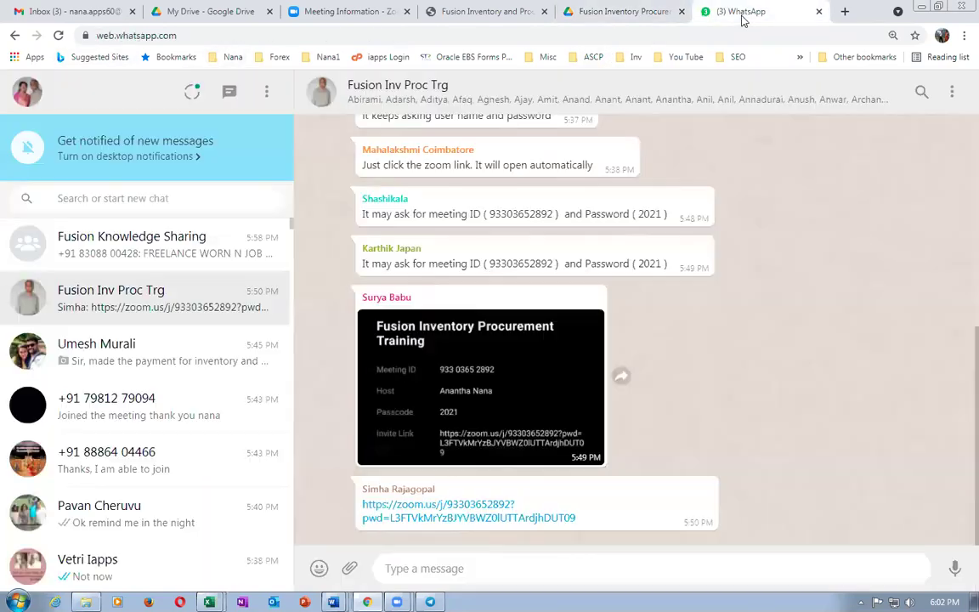
left_click(845, 11)
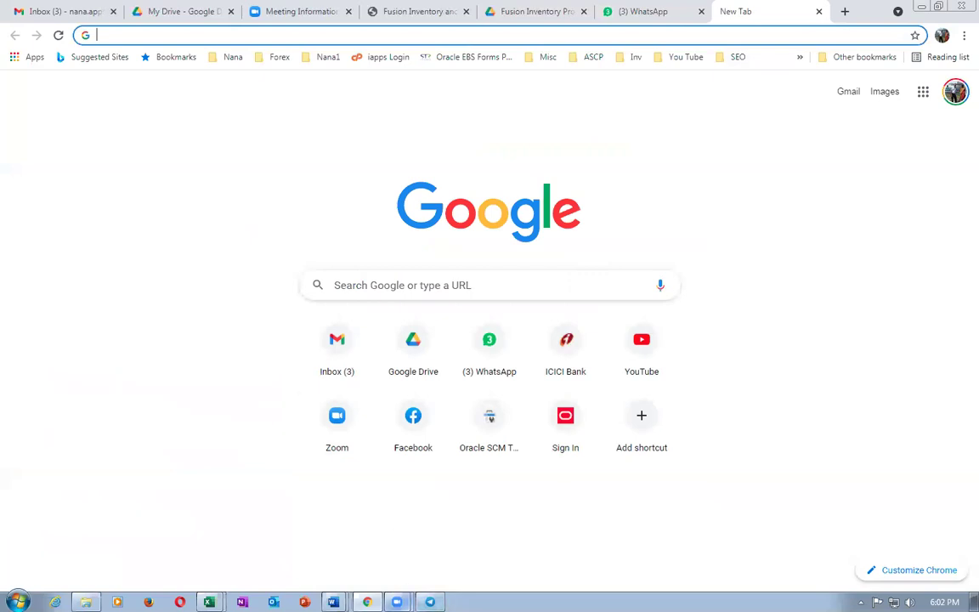
left_click(397, 602)
left_click(399, 554)
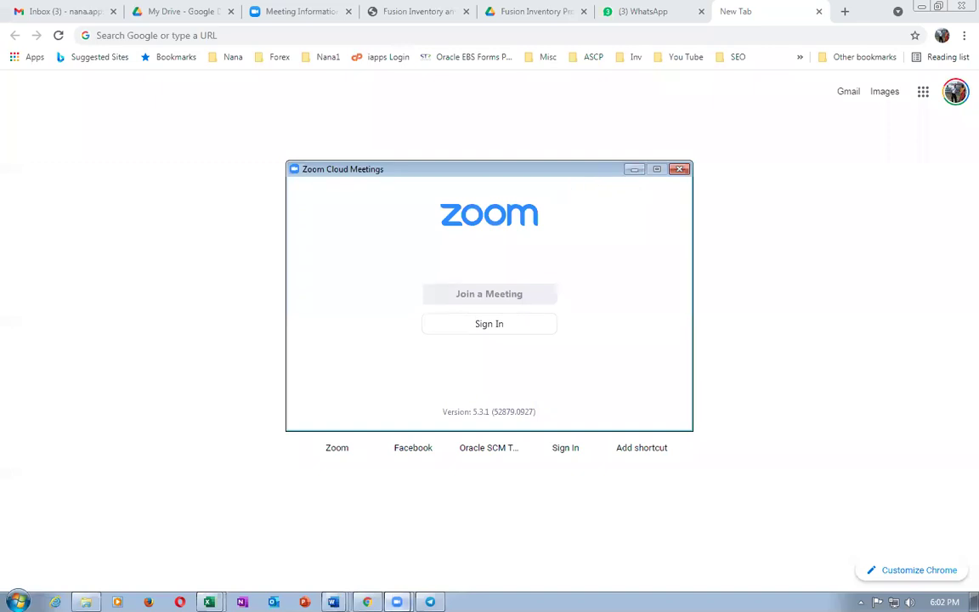
left_click(430, 602)
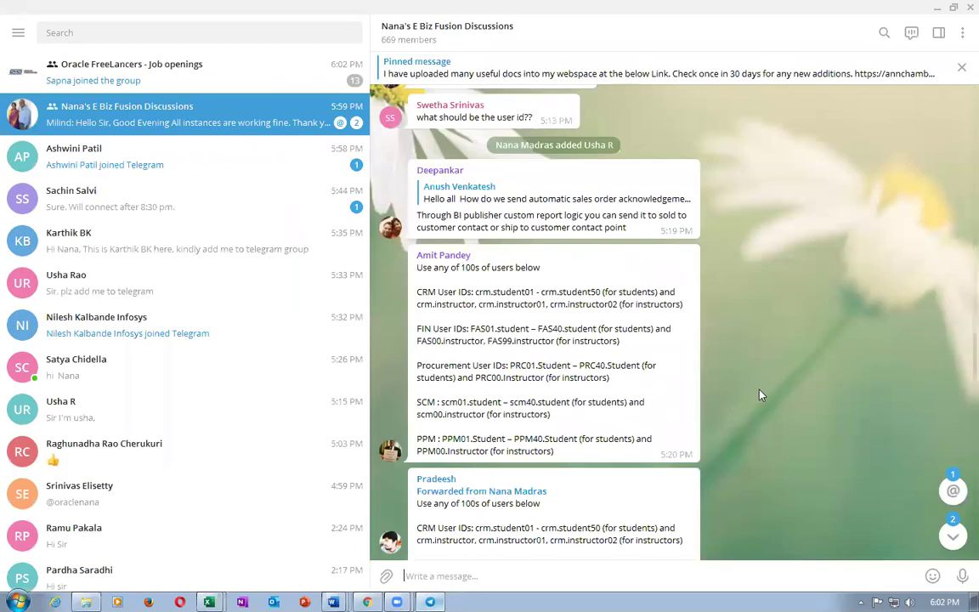
- Scroll up to the dev17–dev28 demo instance links post and open its context menu
scroll(769, 395, "up", 5)
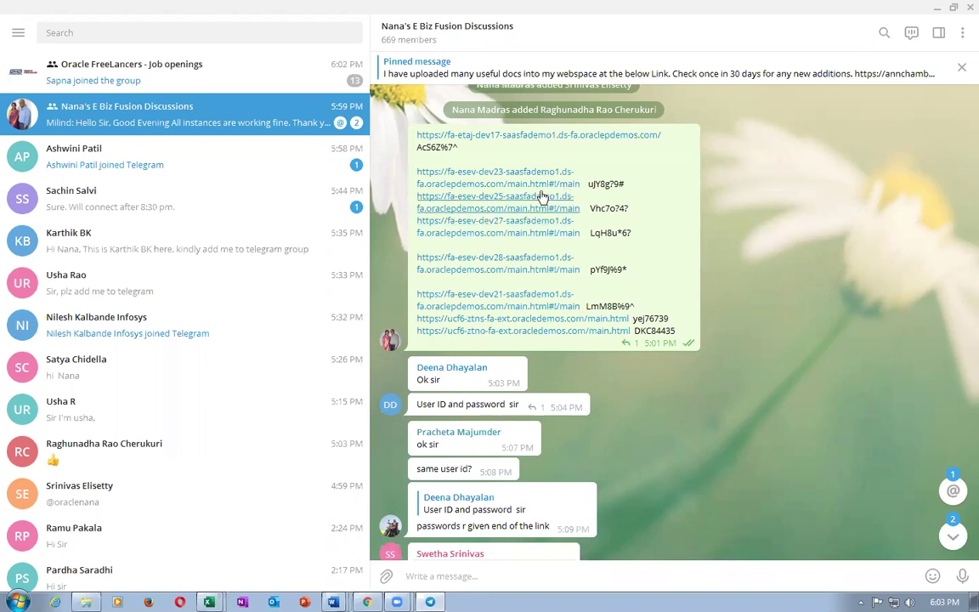
right_click(537, 235)
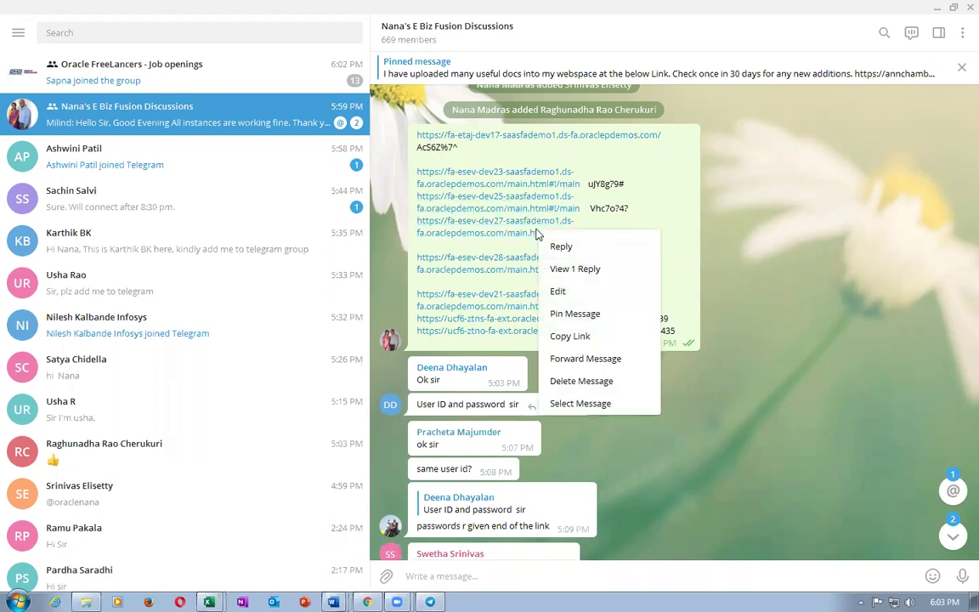
- Copy the dev27 instance password from Telegram and start the ERP and SCM Cloud login in a new tab
left_click(836, 245)
left_click(519, 240)
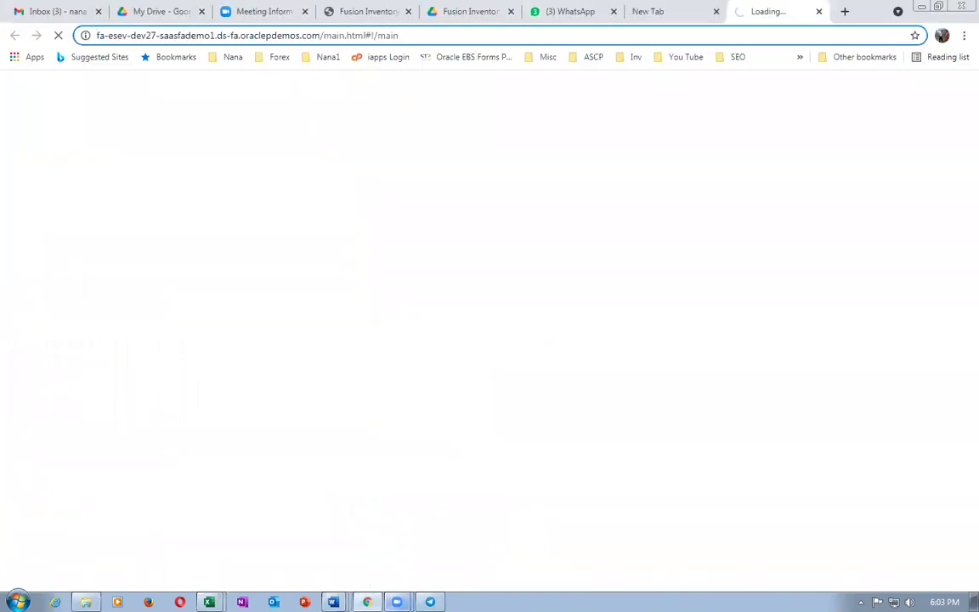
mouse_move(397, 602)
left_click(429, 602)
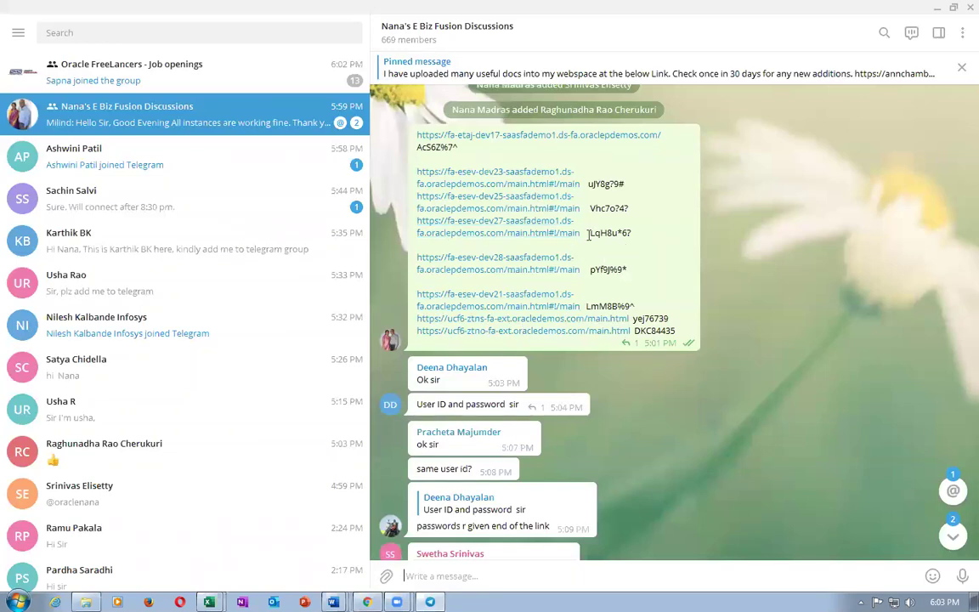
left_click_drag(586, 234, 635, 239)
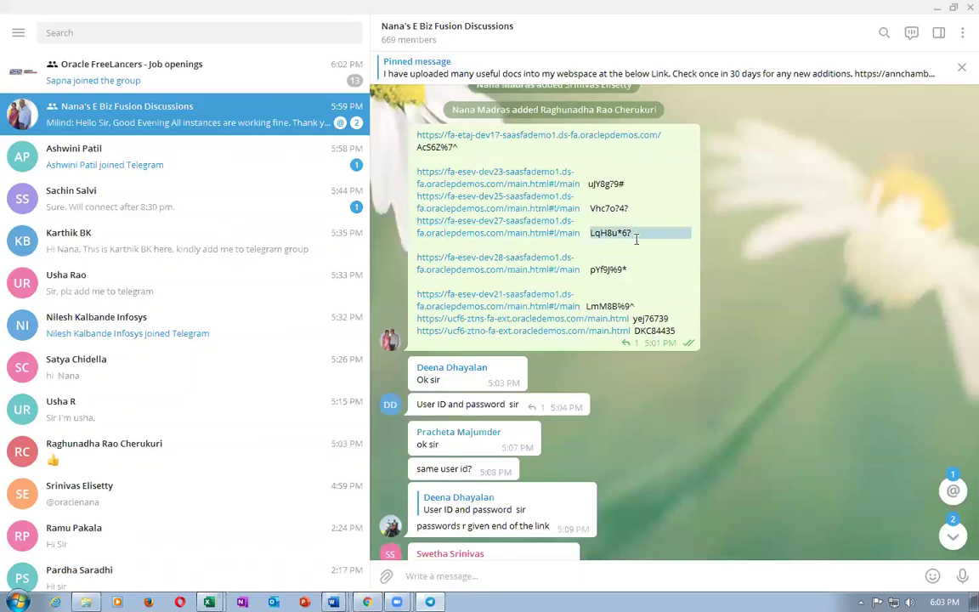
left_click(366, 602)
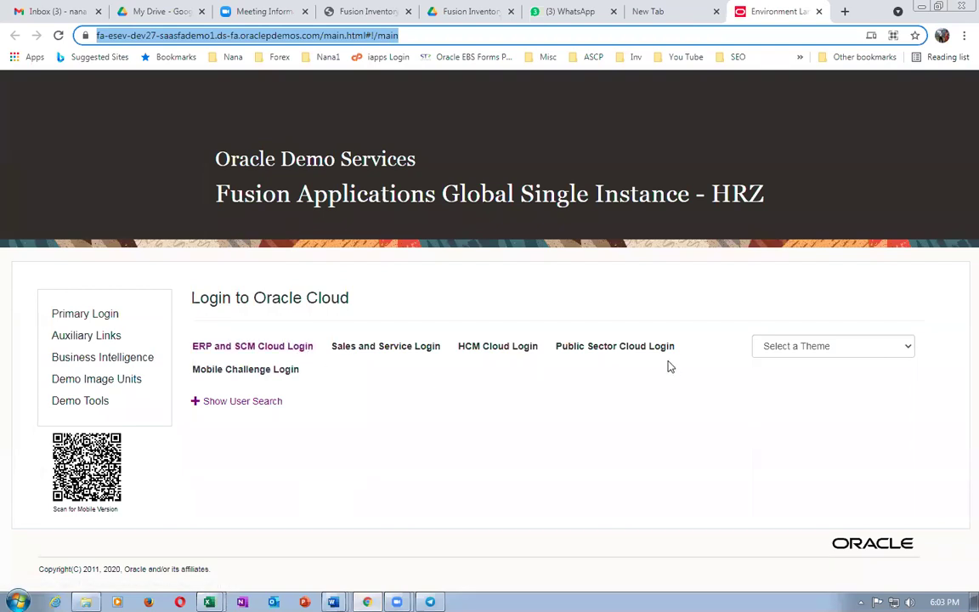
left_click(221, 349)
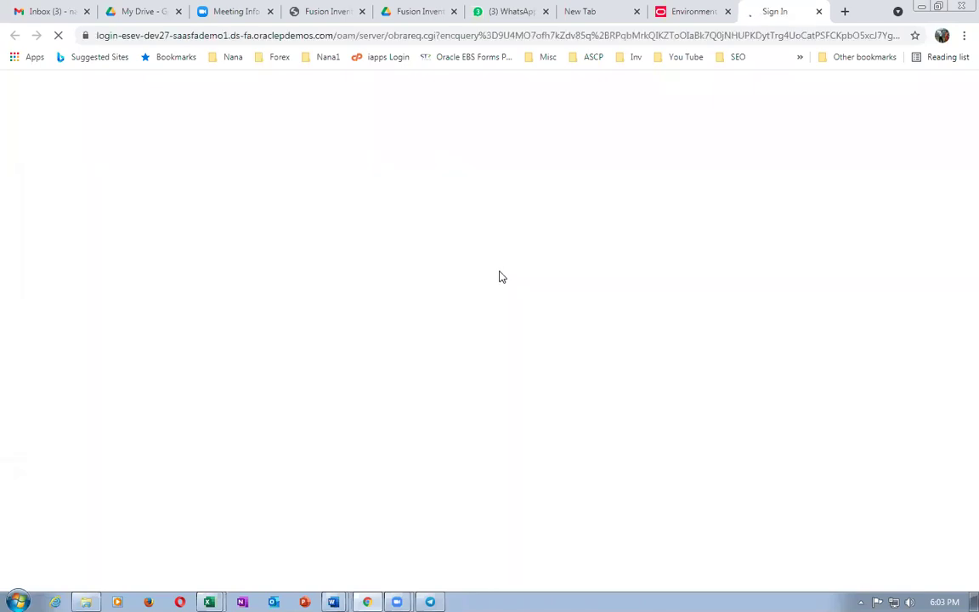
- Sign in to the dev27 Vision demo with the procurement student user ID and password, declining password saving
left_click(486, 299)
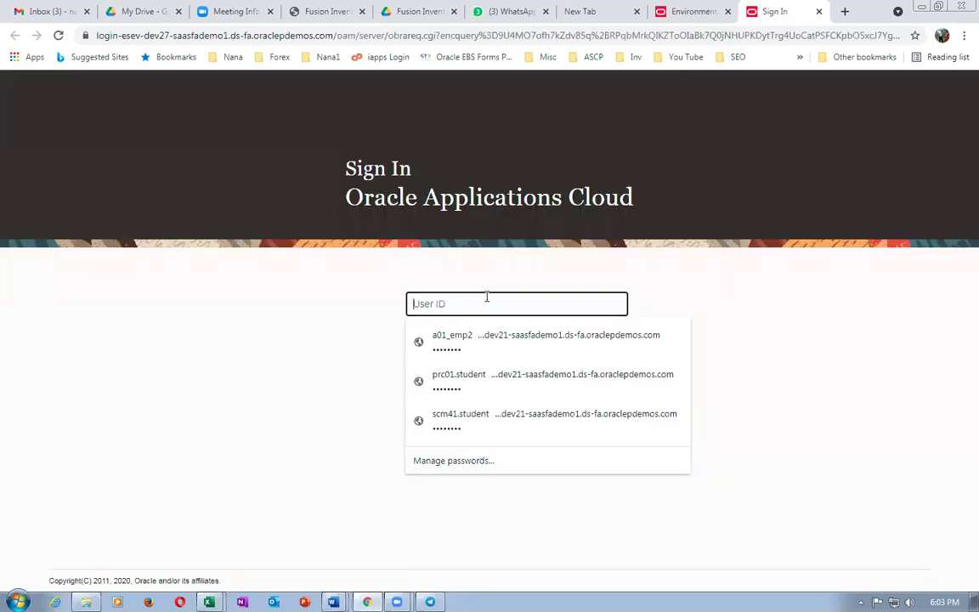
type("prc08")
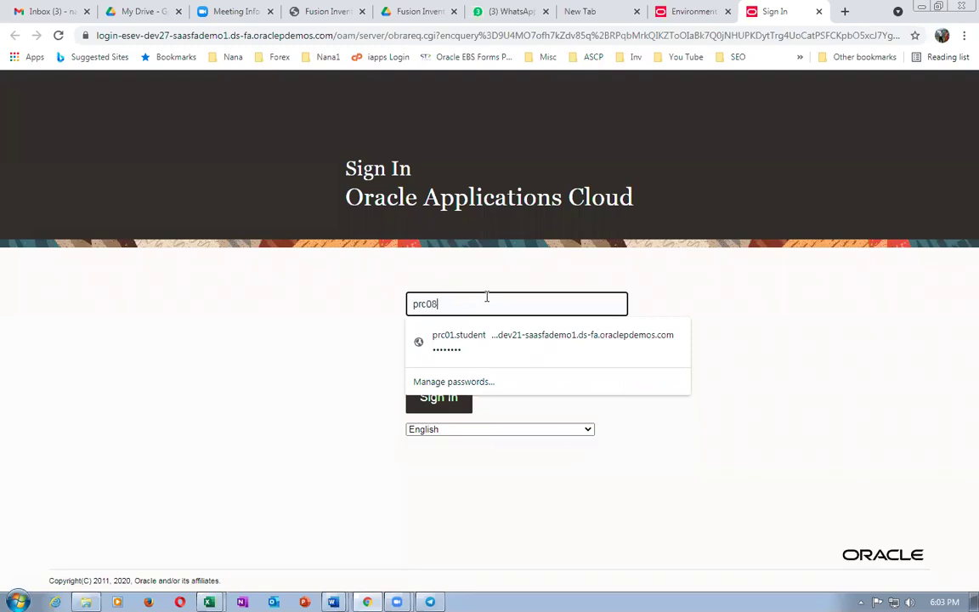
type(".student")
key("Tab")
type("********")
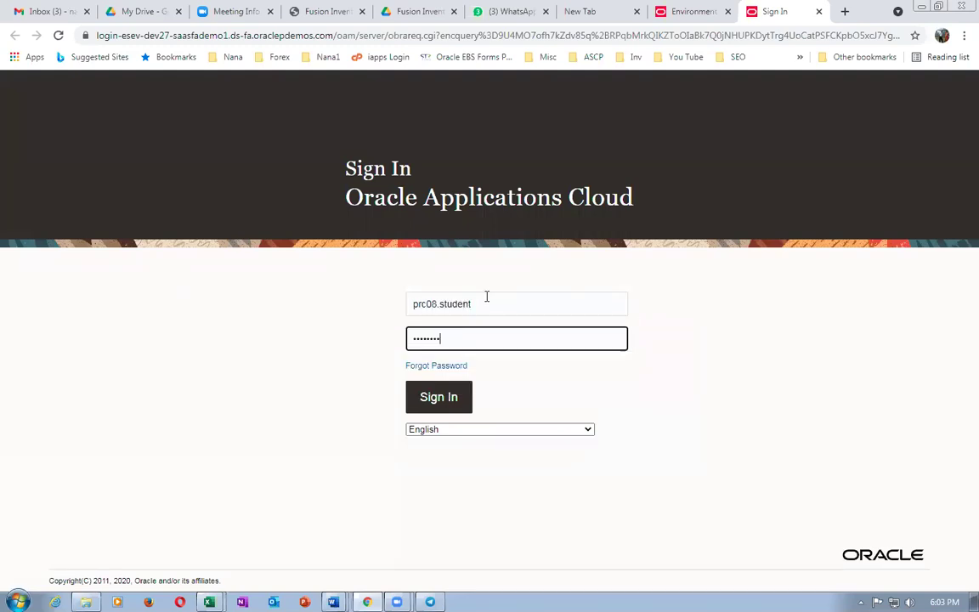
left_click(445, 411)
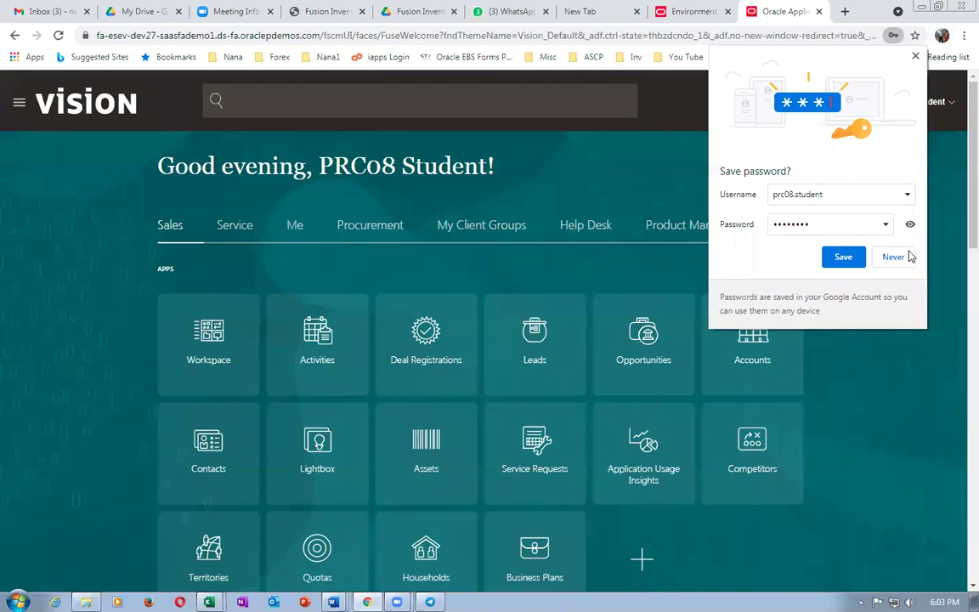
left_click(914, 57)
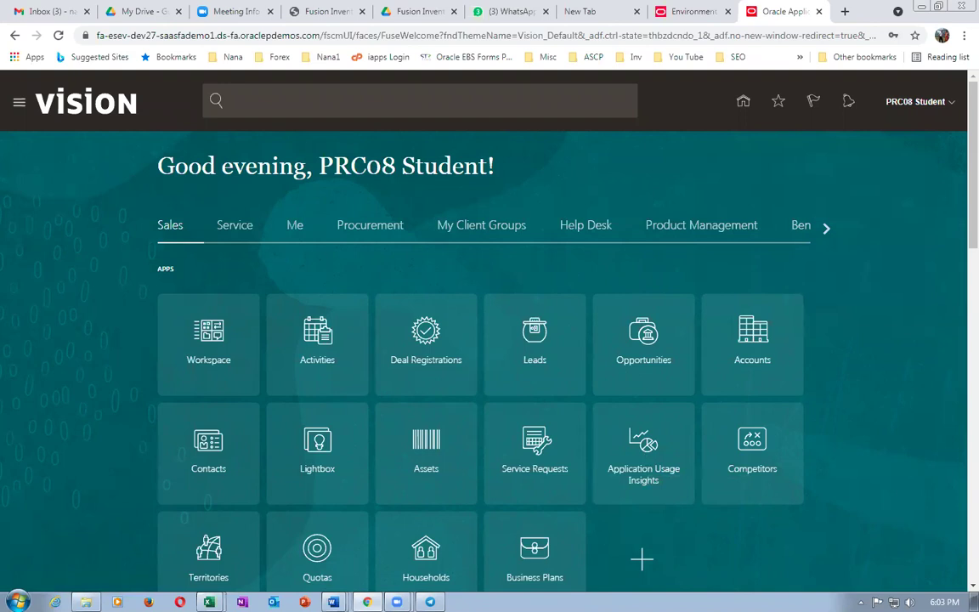
- Scroll the app group strip past Grants Management to the last groups and show the Configuration apps
scroll(629, 271, "down", 1)
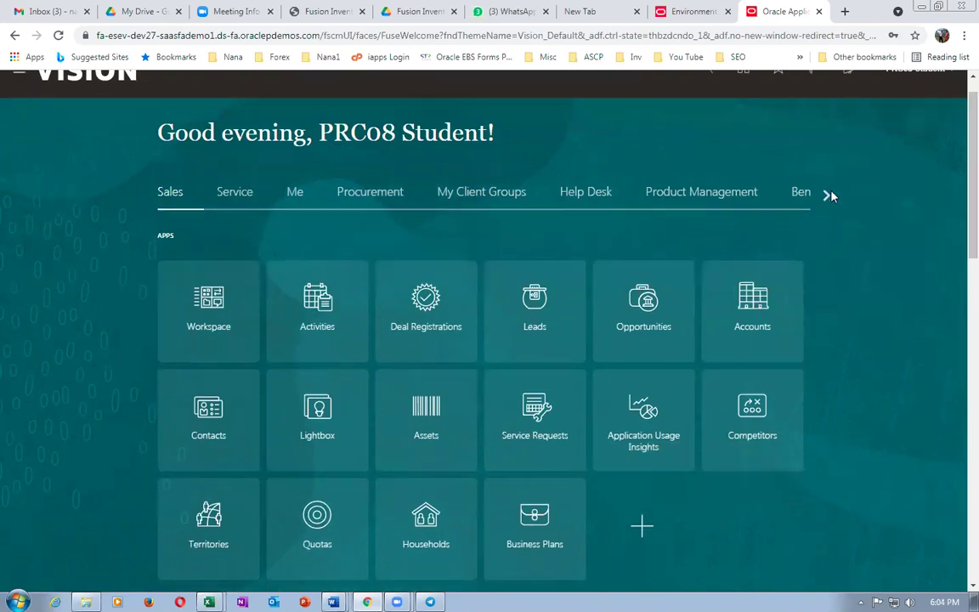
left_click(829, 196)
left_click(829, 196)
left_click(828, 196)
left_click(829, 196)
left_click(828, 195)
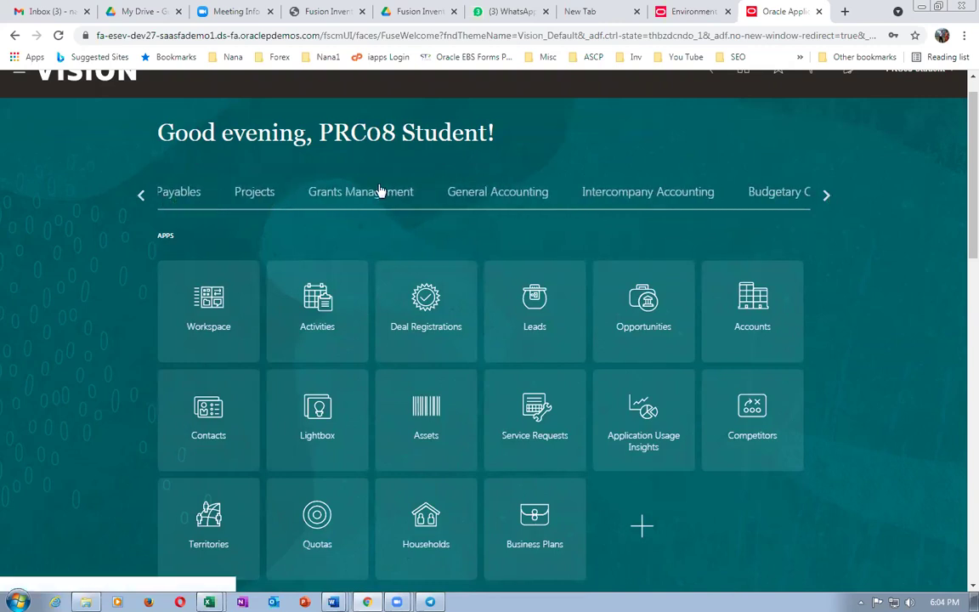
left_click(379, 195)
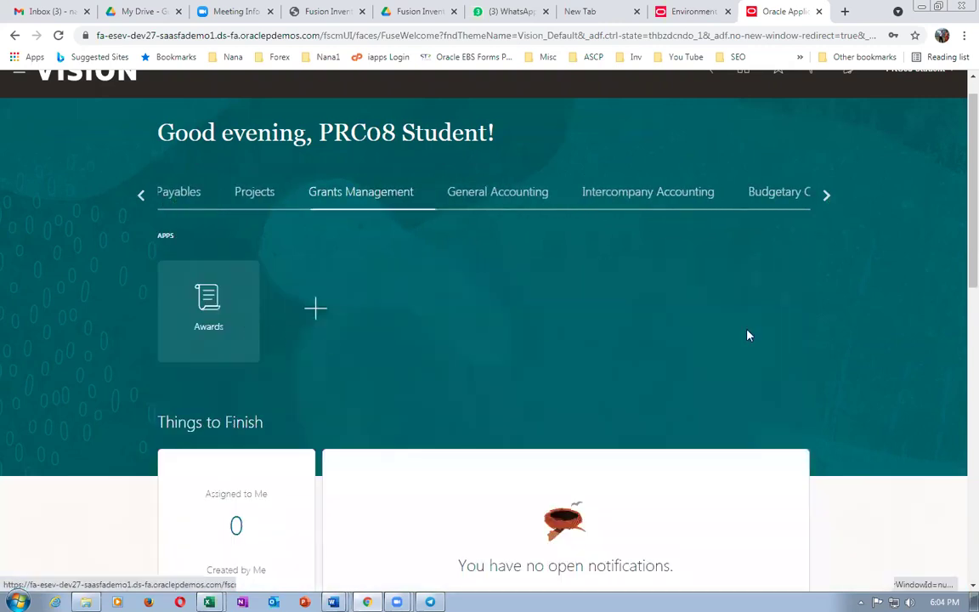
left_click(826, 197)
left_click(827, 197)
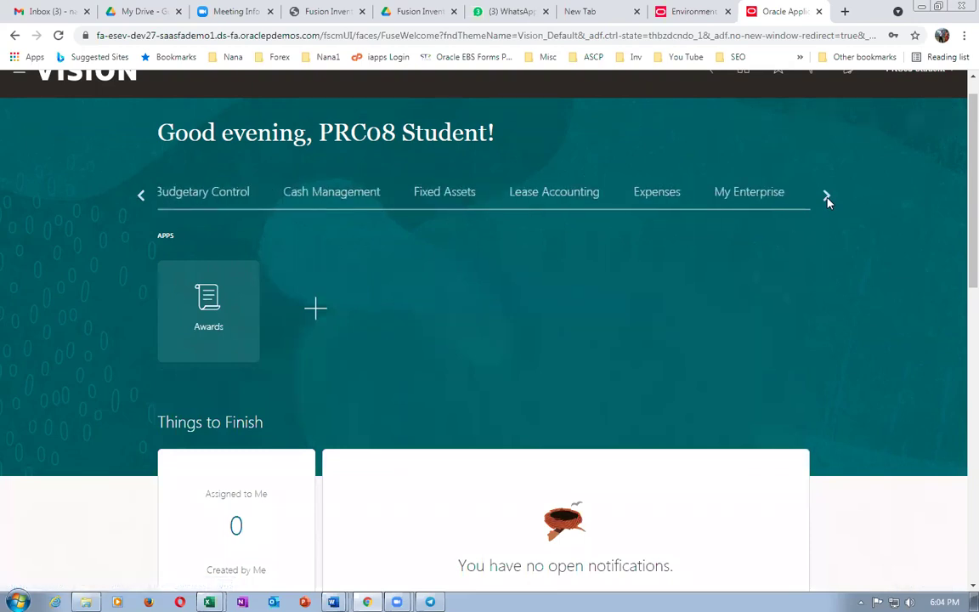
left_click(826, 197)
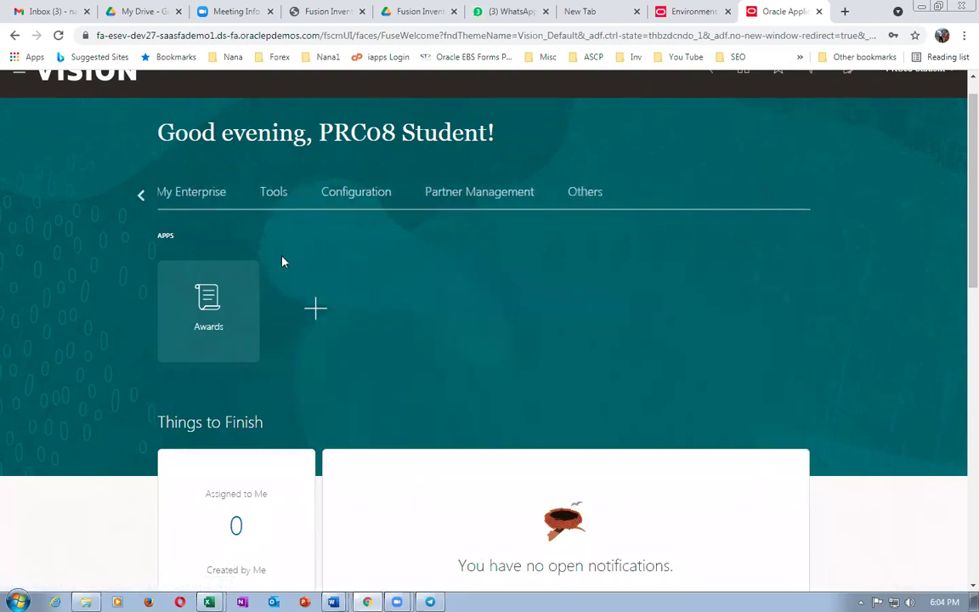
left_click(354, 197)
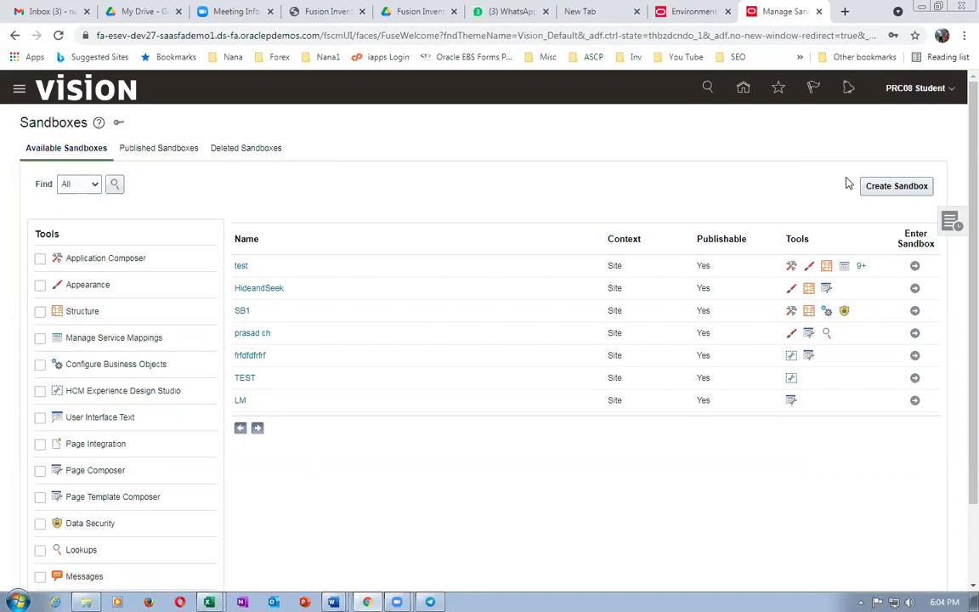
- Create a new sandbox named 'test 1' with the Appearance tool ticked active, then enter it
left_click(899, 187)
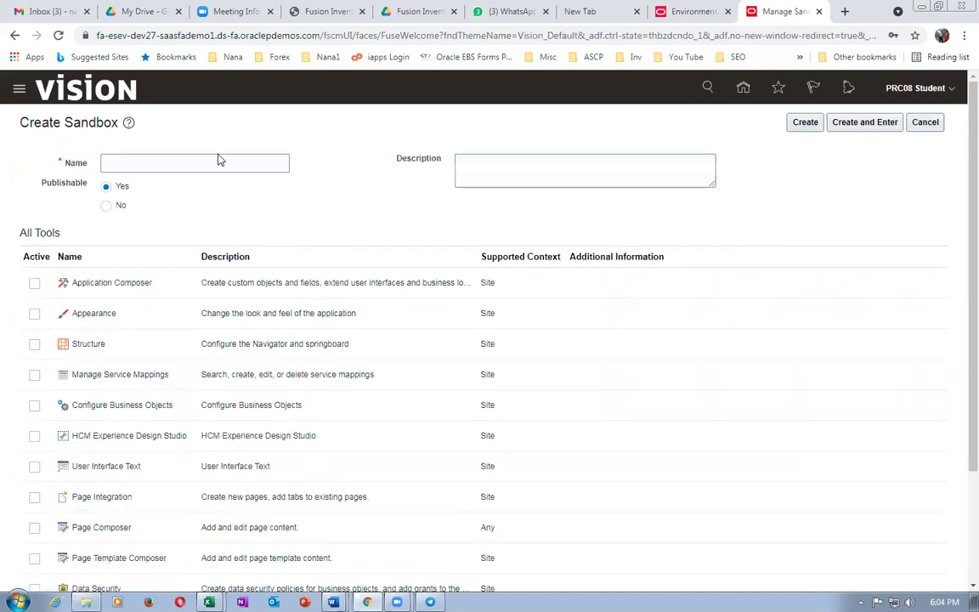
left_click(213, 161)
type("test 1")
key("Tab")
left_click(34, 313)
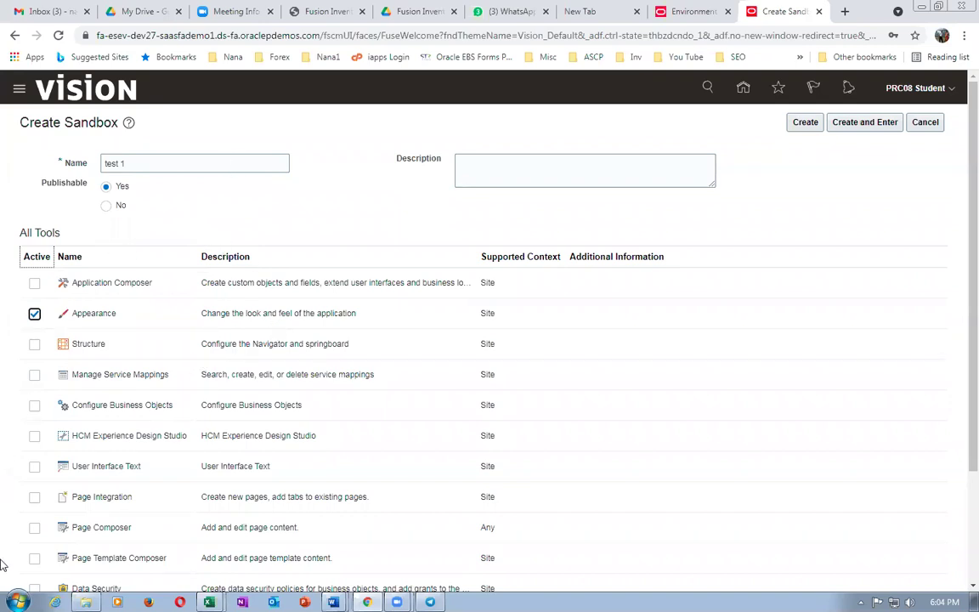
scroll(205, 406, "down", 3)
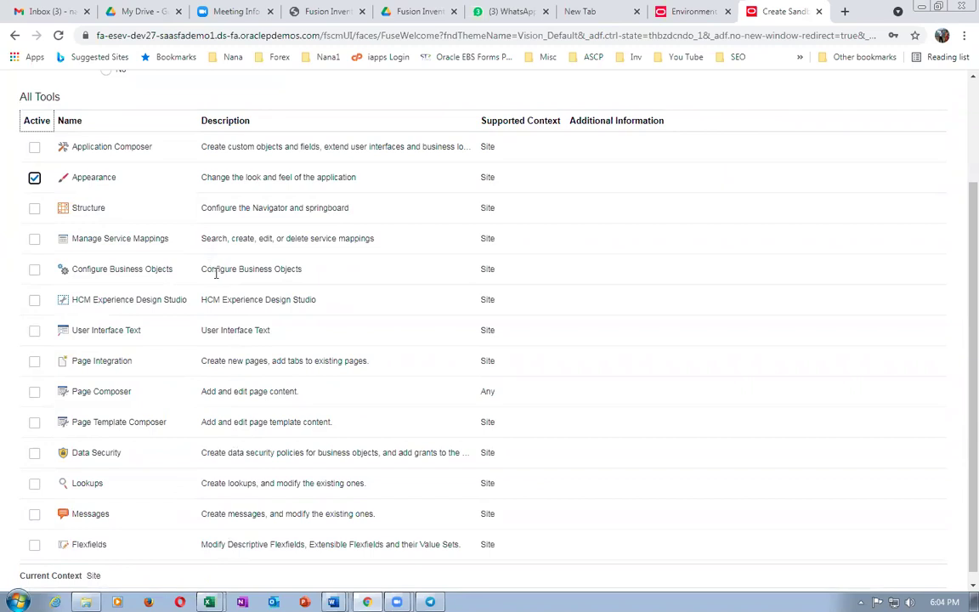
scroll(195, 241, "up", 3)
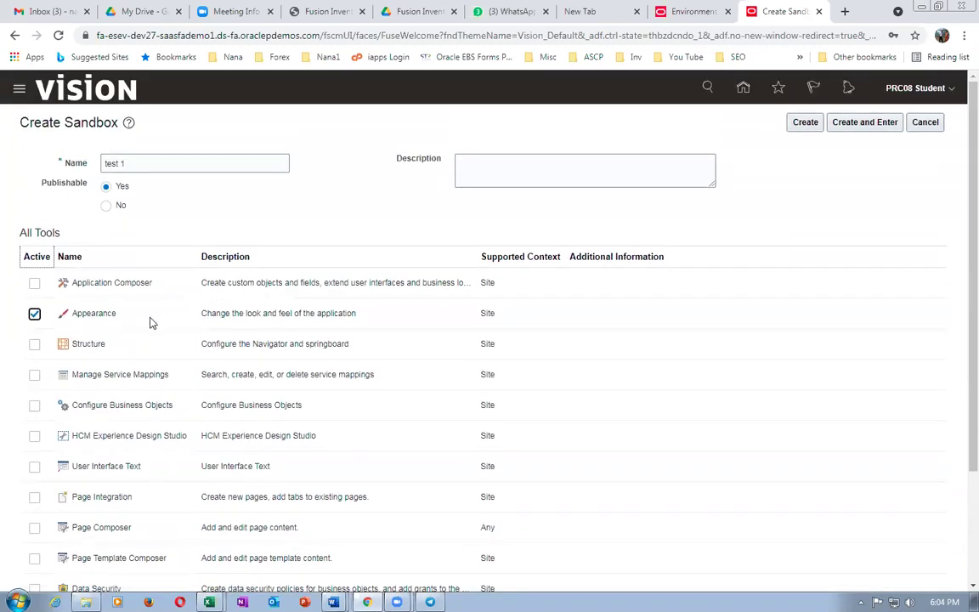
left_click(860, 125)
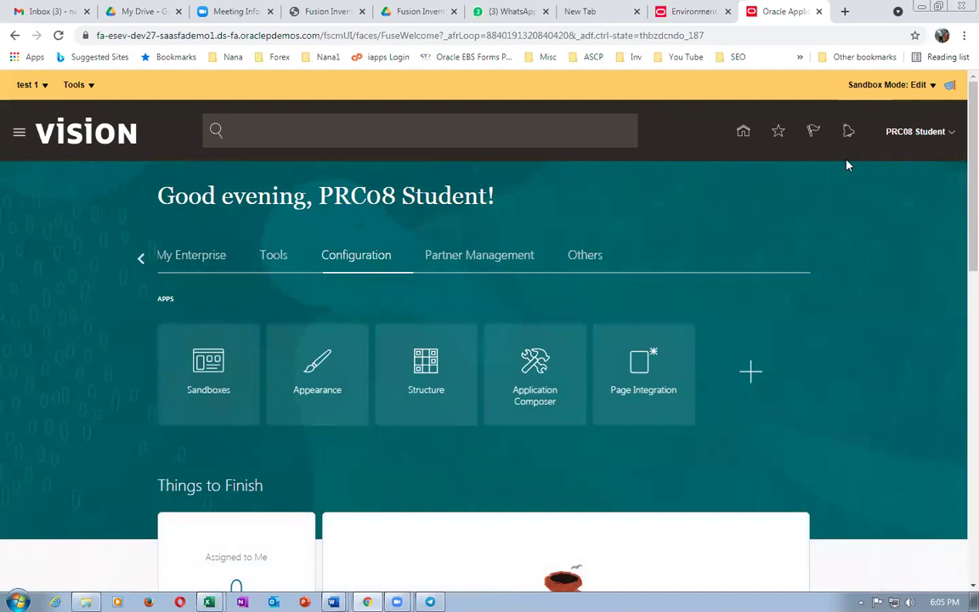
- View the test 1 sandbox details and open its Appearance tool under Active Tools
left_click(27, 87)
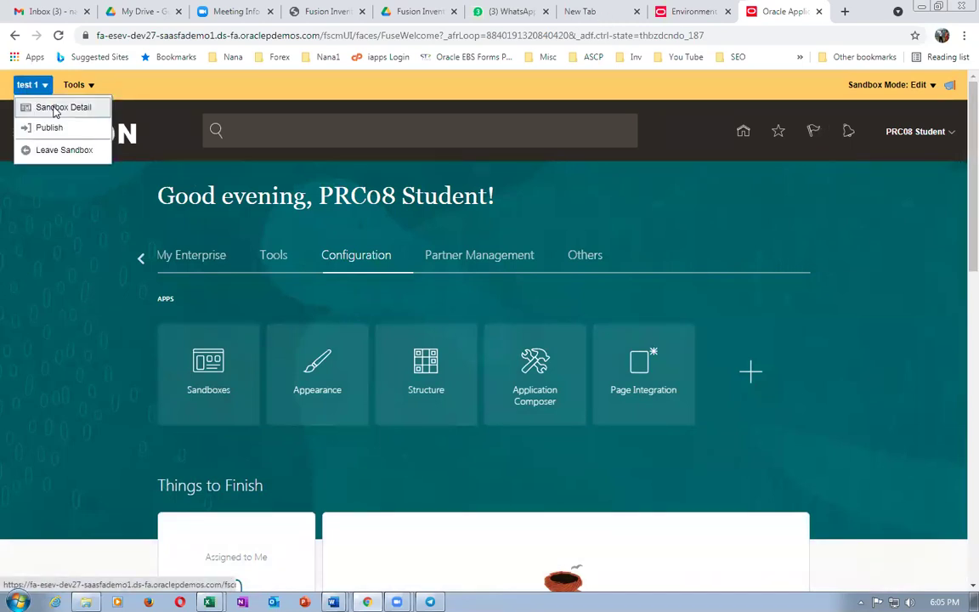
left_click(50, 103)
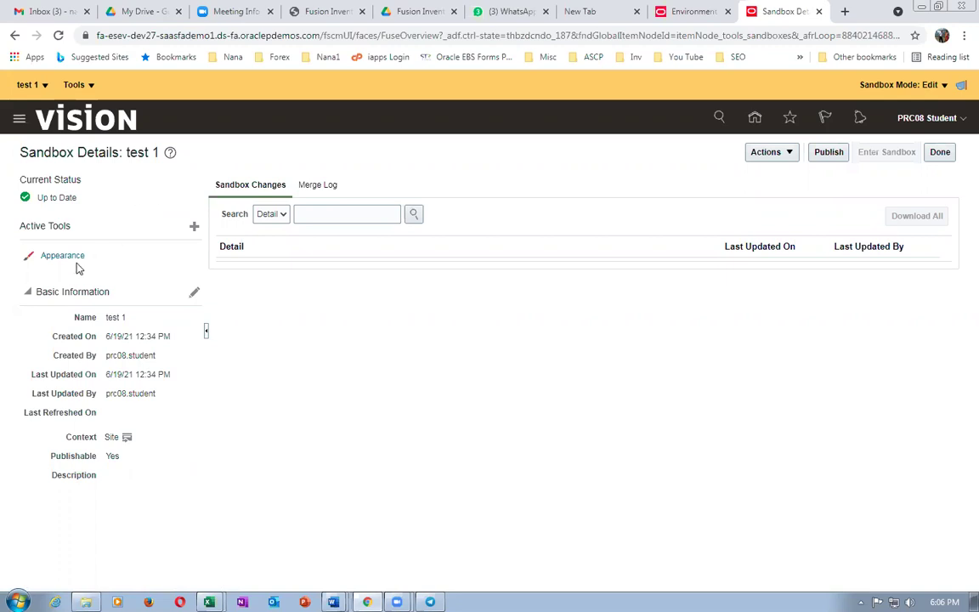
left_click(49, 257)
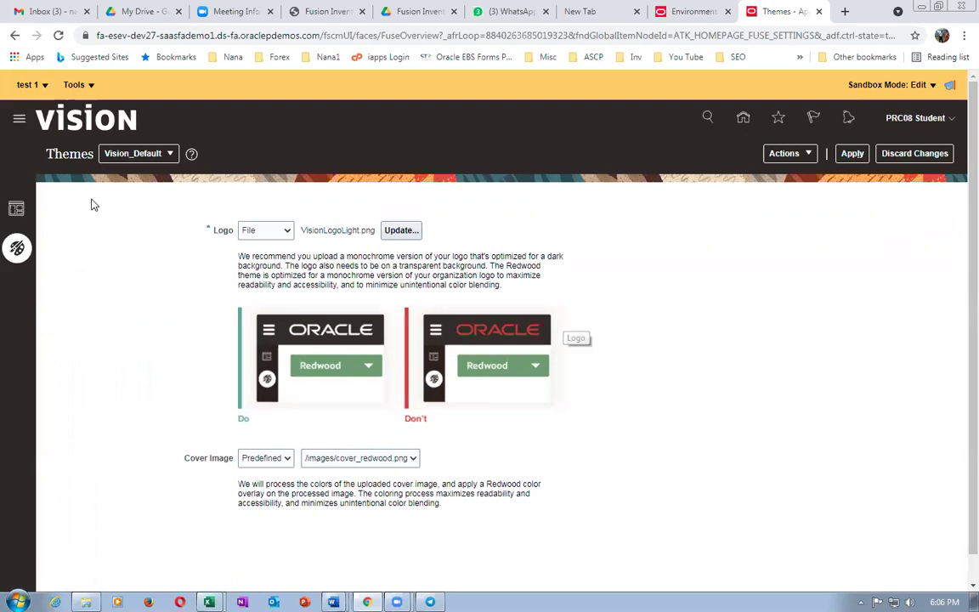
- Choose the Dark Blue theme with Panel home layout and Small navigation icons, then apply
left_click(136, 153)
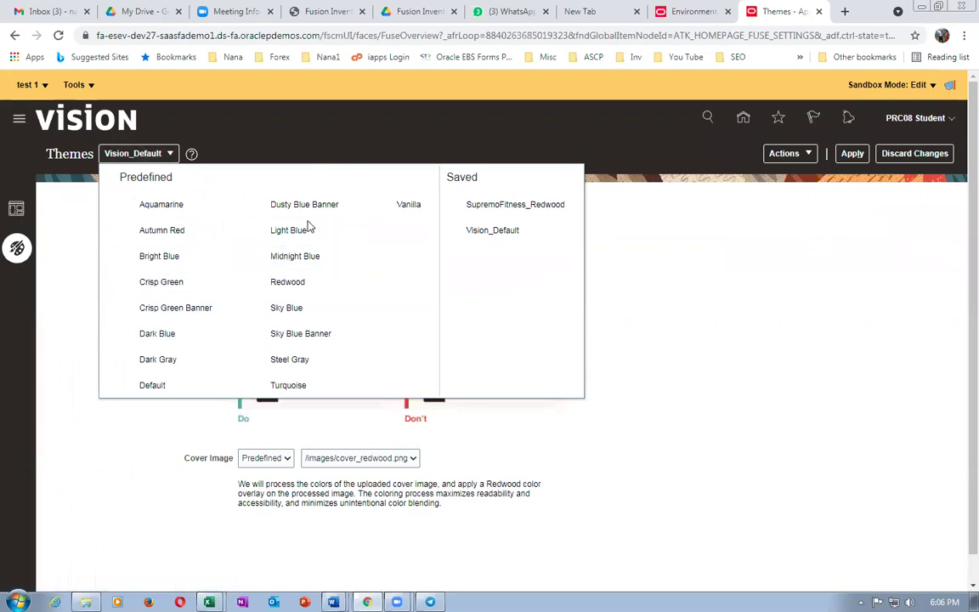
left_click(190, 343)
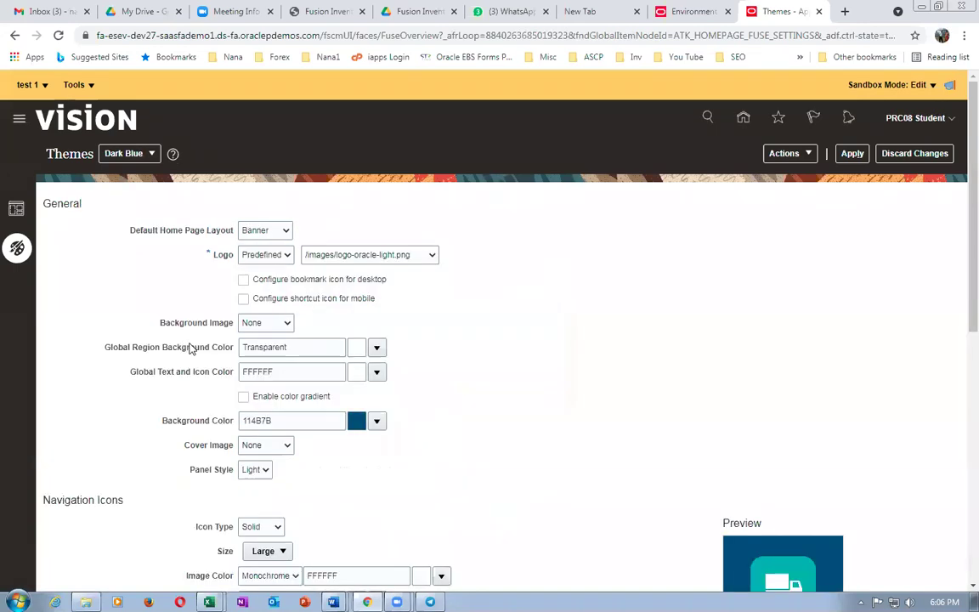
left_click(275, 231)
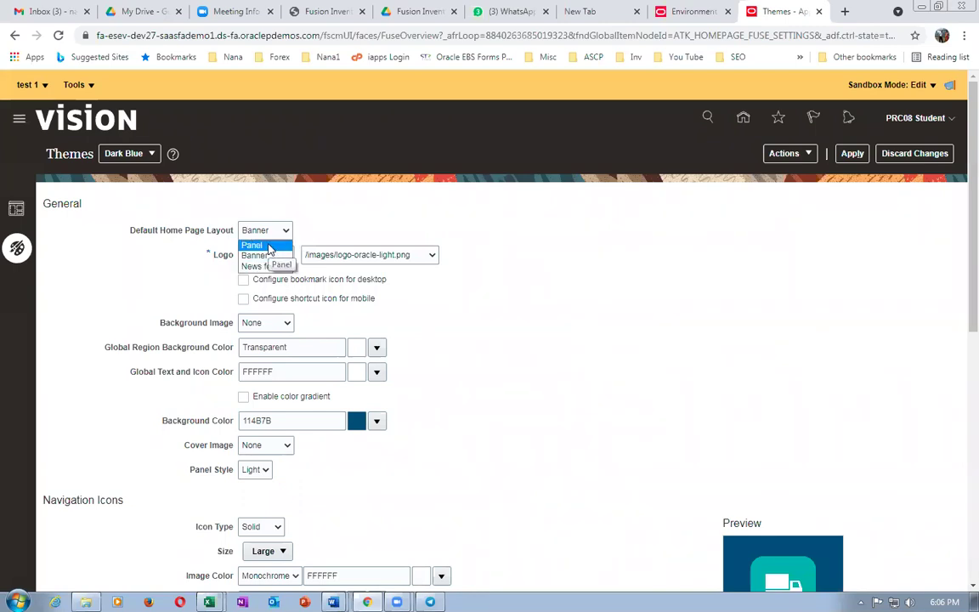
left_click(269, 245)
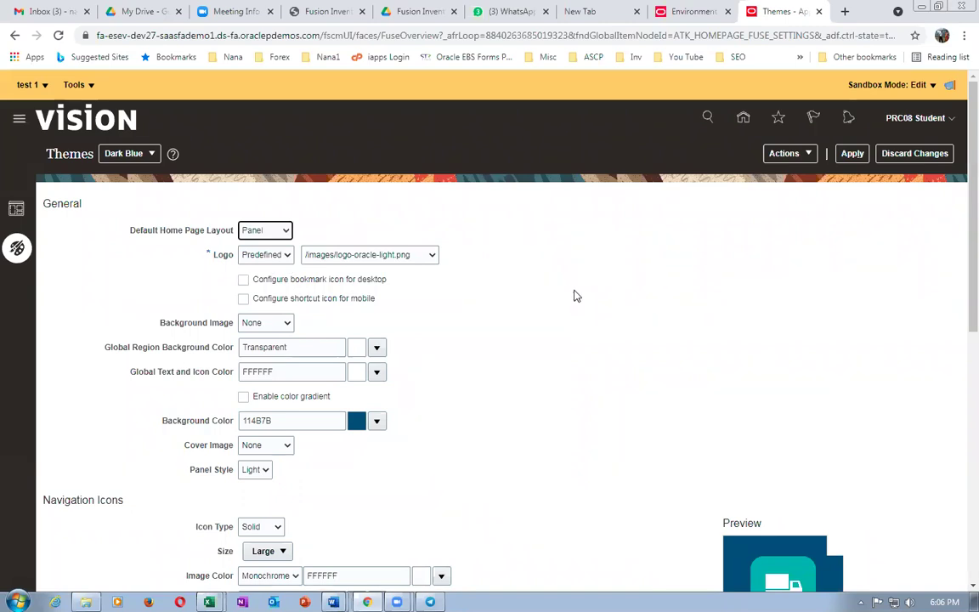
scroll(574, 294, "down", 3)
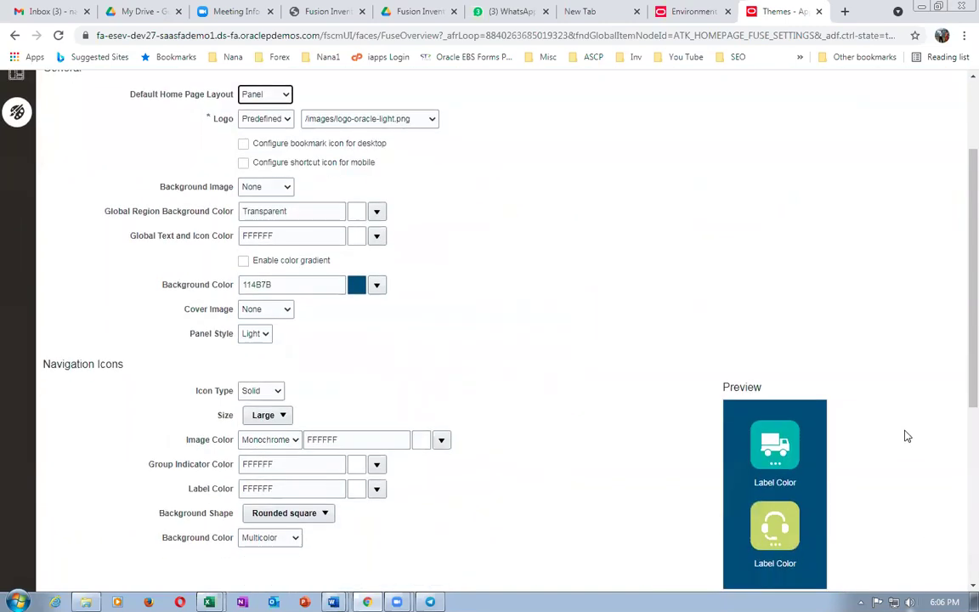
scroll(852, 313, "down", 3)
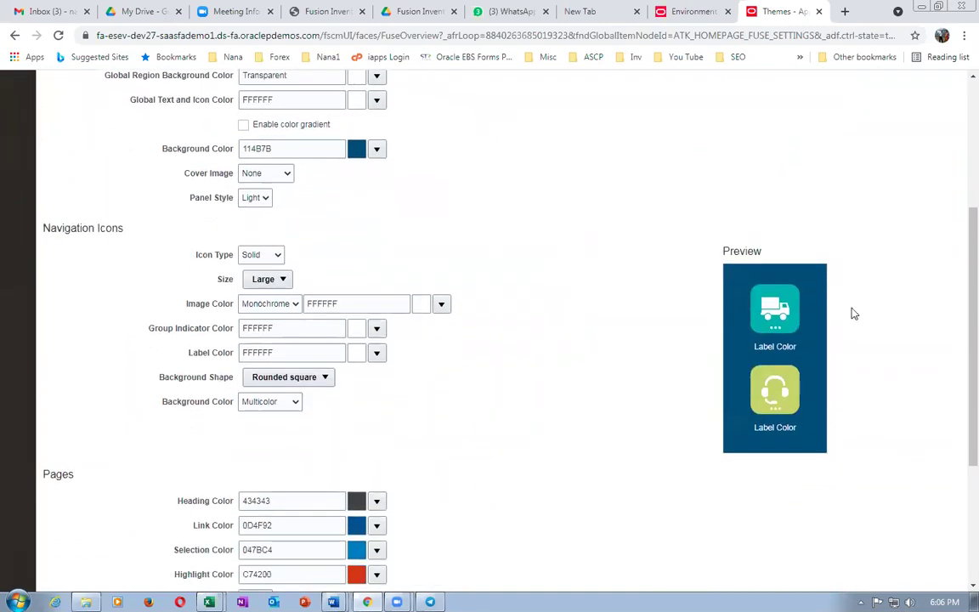
left_click(265, 279)
left_click(288, 333)
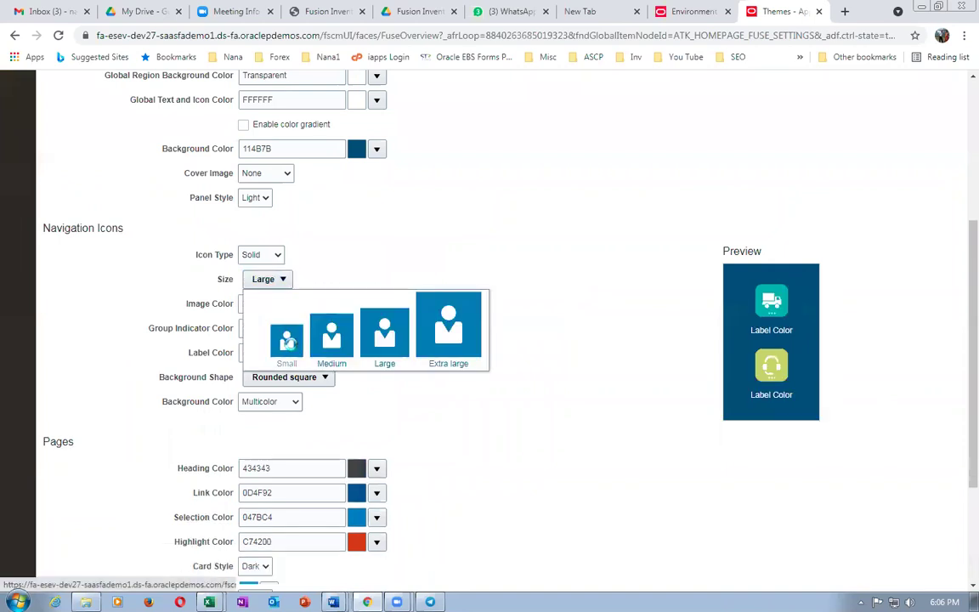
left_click(644, 385)
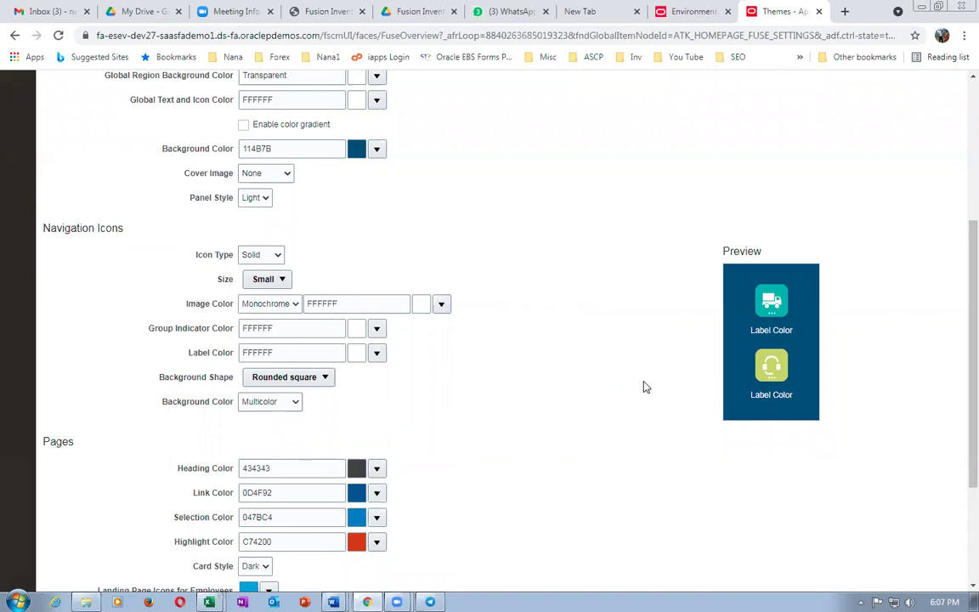
scroll(644, 386, "up", 4)
left_click(860, 154)
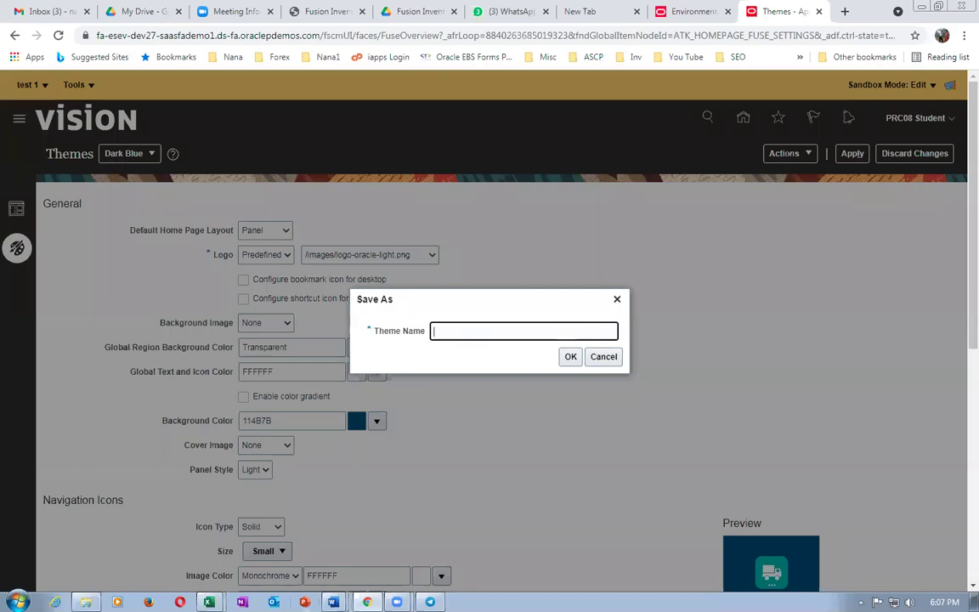
- Save the theme under the name 'test 1', apply it, and go back to the home page
left_click(481, 323)
type("test 1")
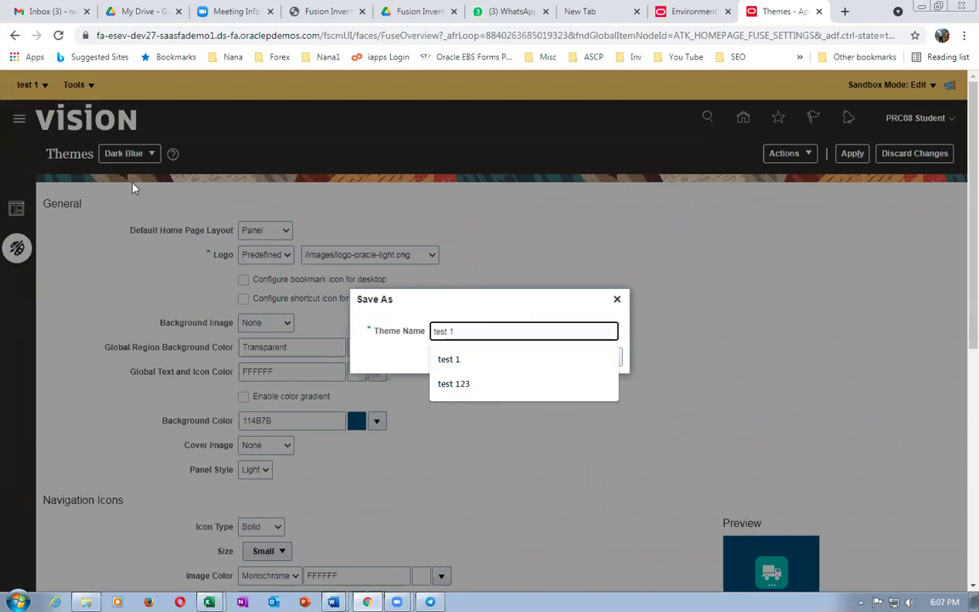
left_click(451, 360)
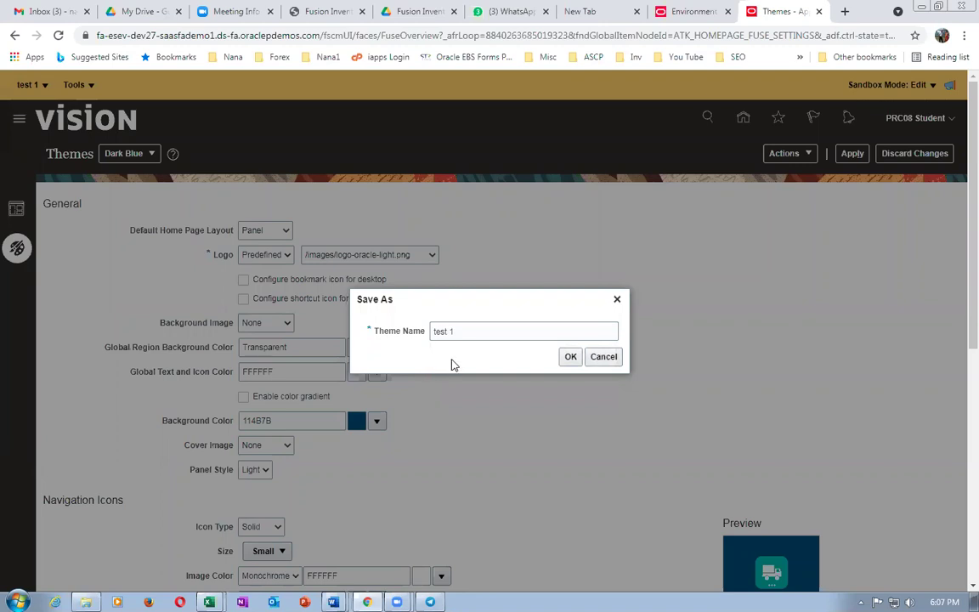
left_click(574, 358)
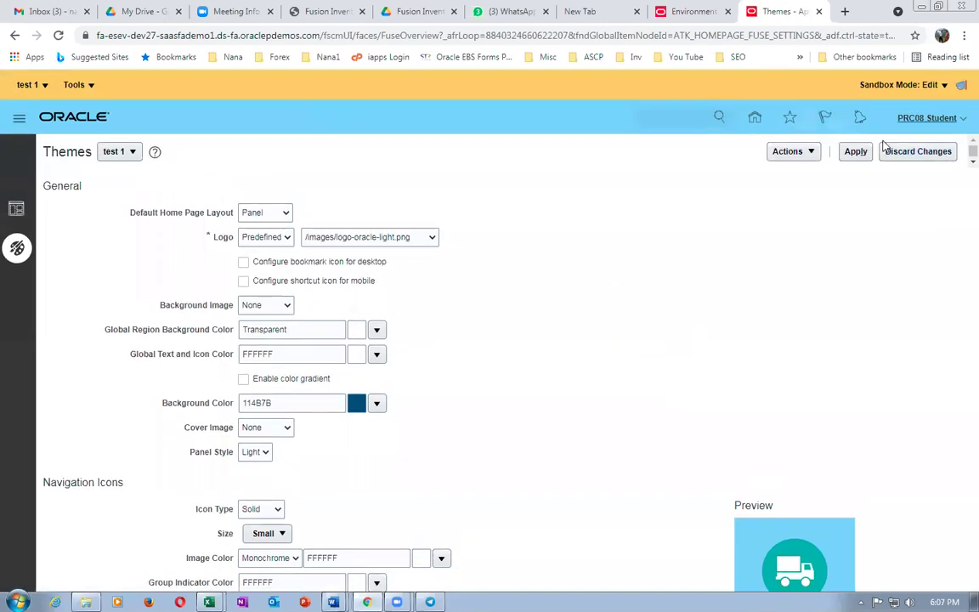
left_click(854, 153)
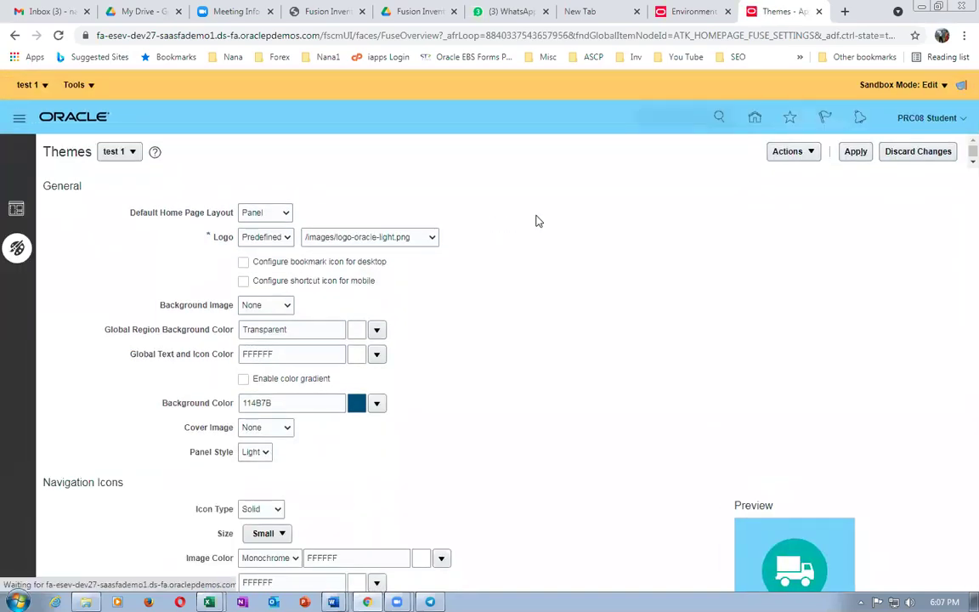
left_click(754, 118)
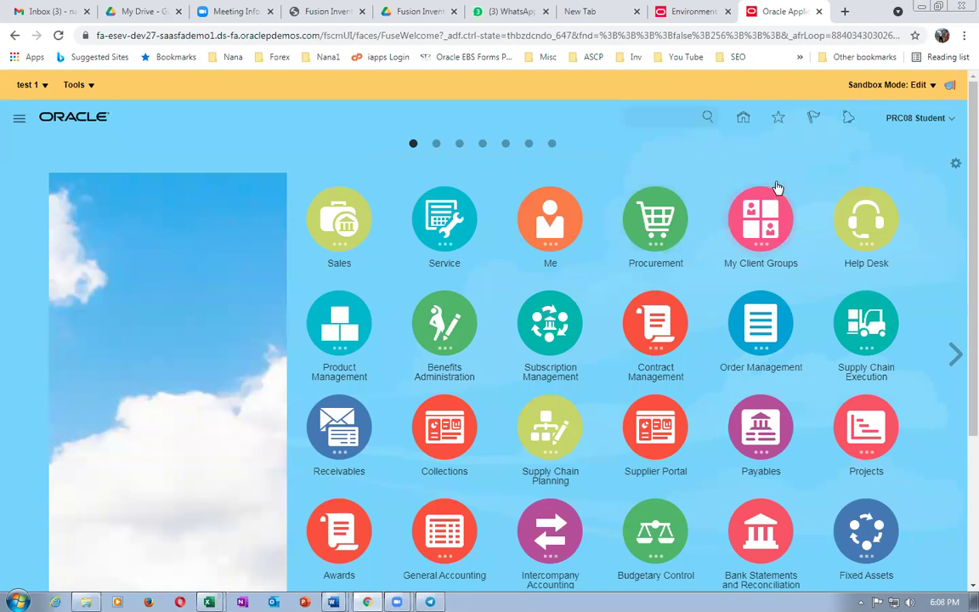
- Publish the test 1 sandbox from its details page, confirming, then open the user menu to sign out
left_click(36, 92)
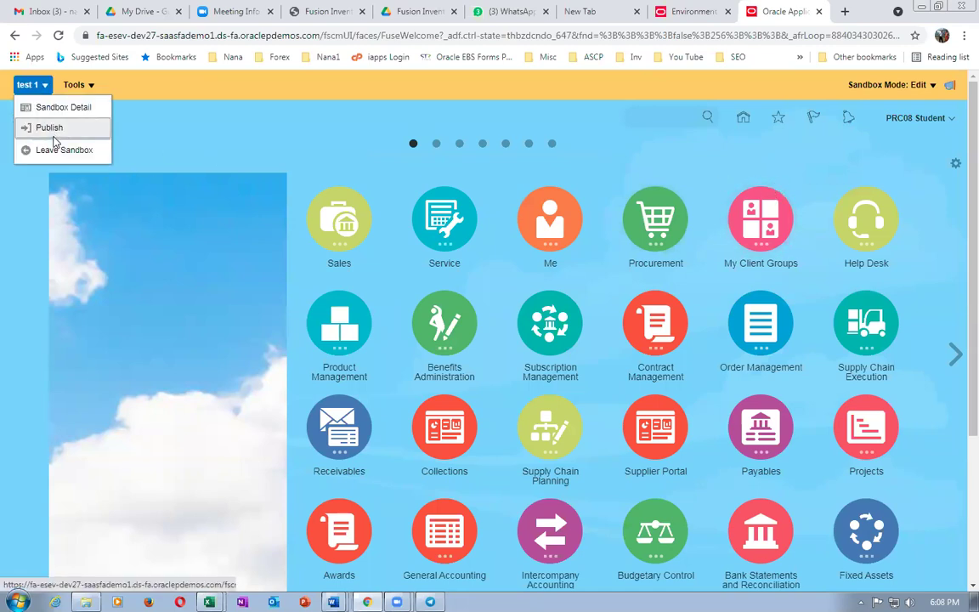
left_click(51, 130)
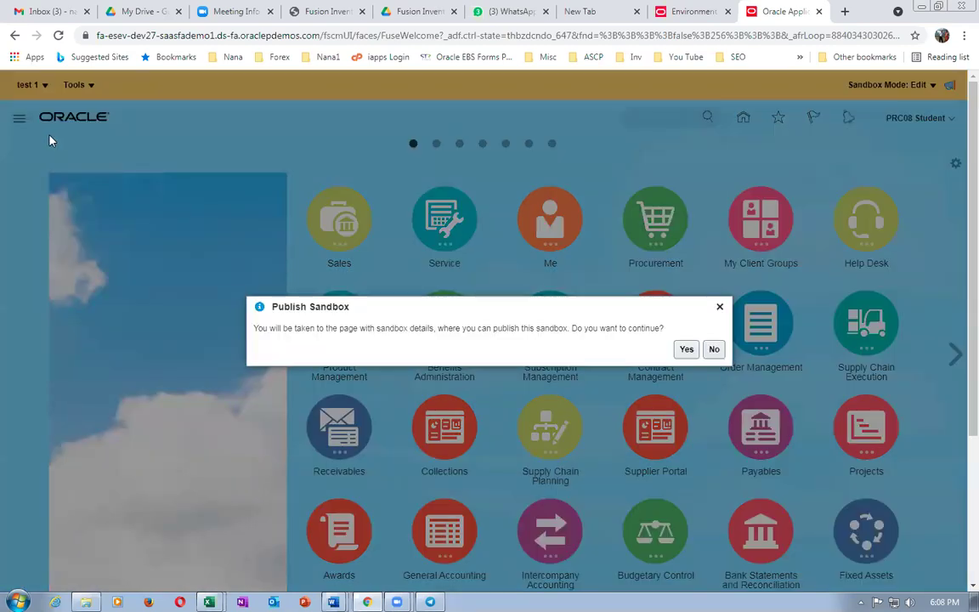
left_click(688, 352)
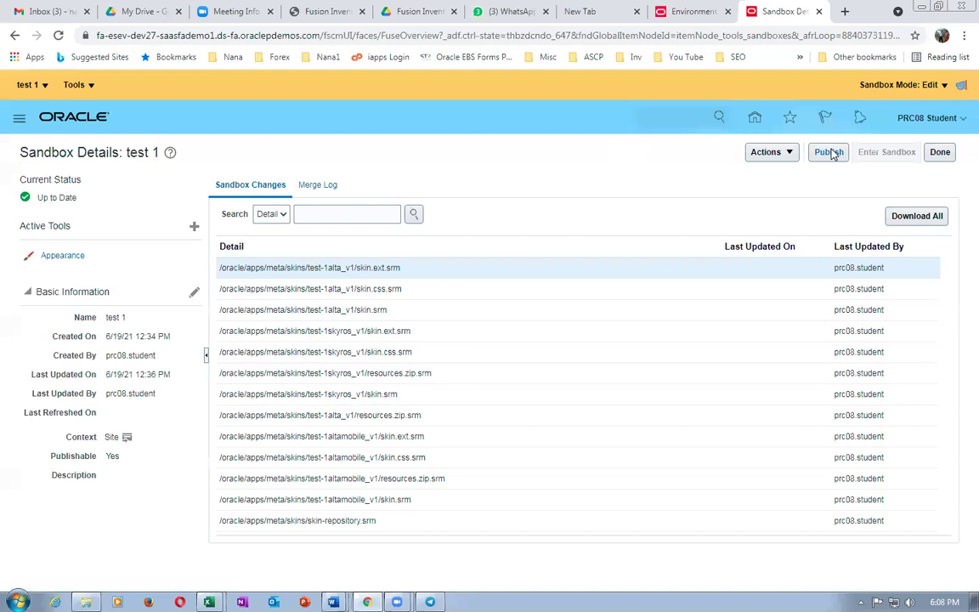
left_click(829, 153)
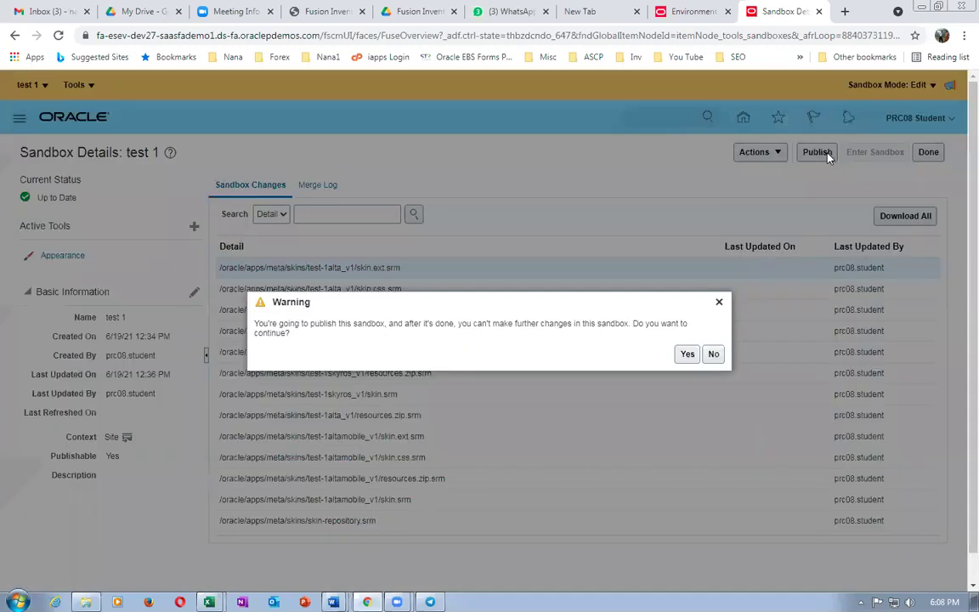
left_click(680, 357)
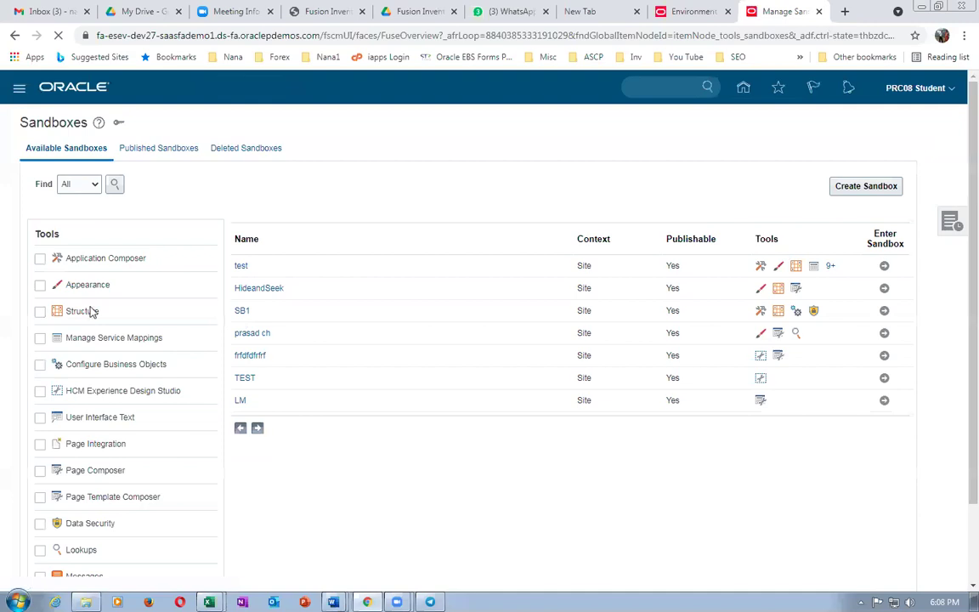
left_click(907, 92)
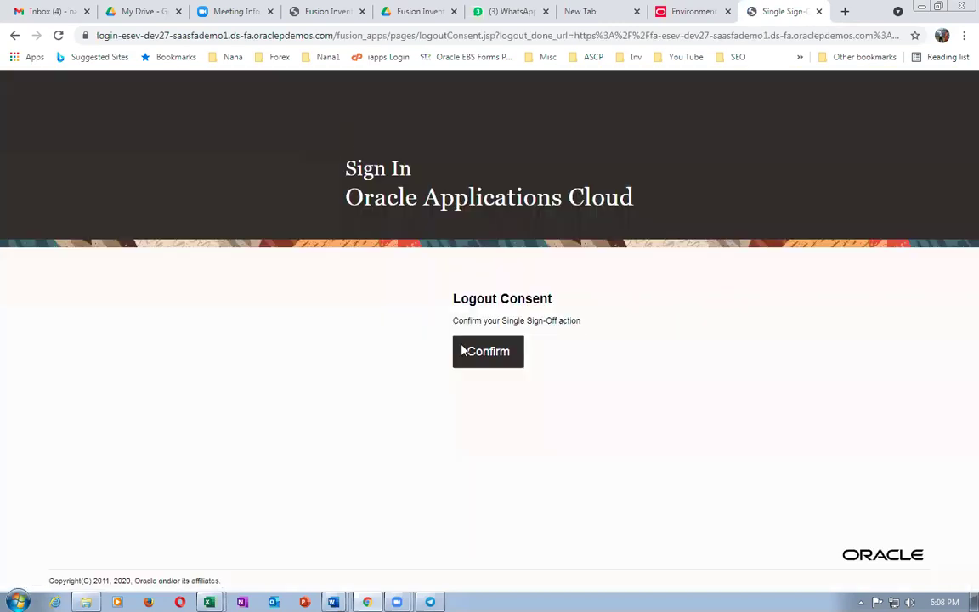
- Confirm sign-out and sign back in as a second student user ID, declining password saving
left_click(497, 363)
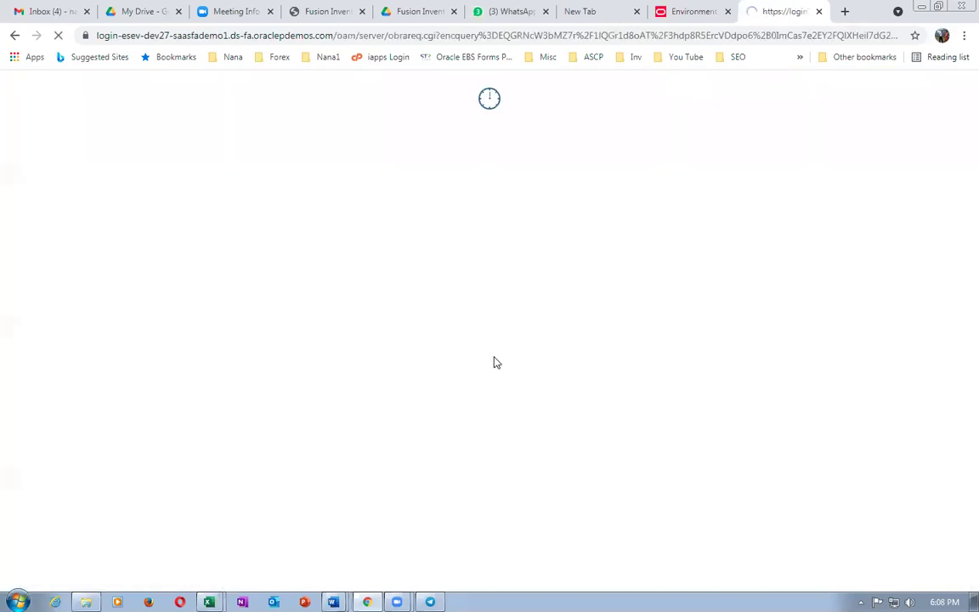
left_click(468, 302)
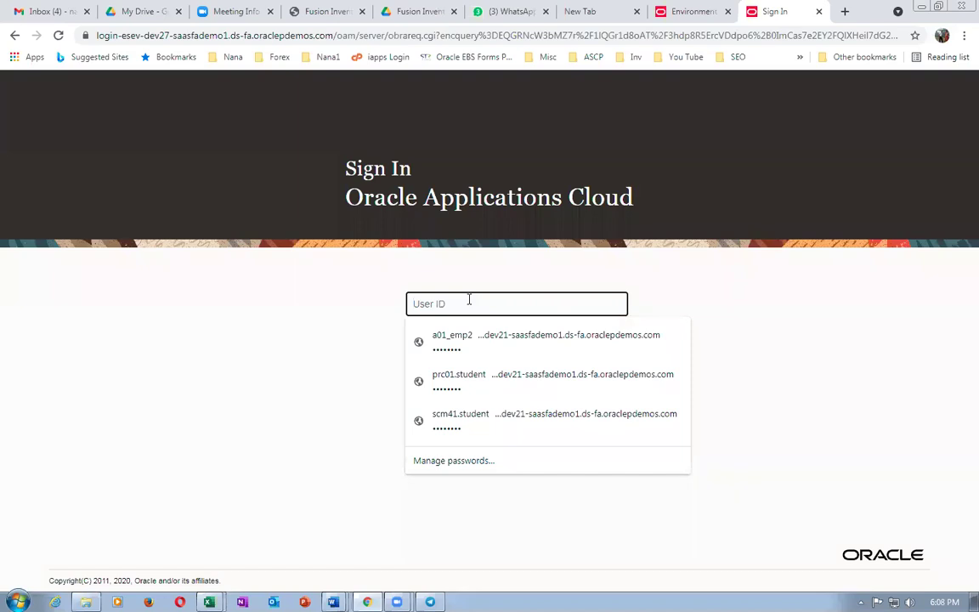
type("prc0")
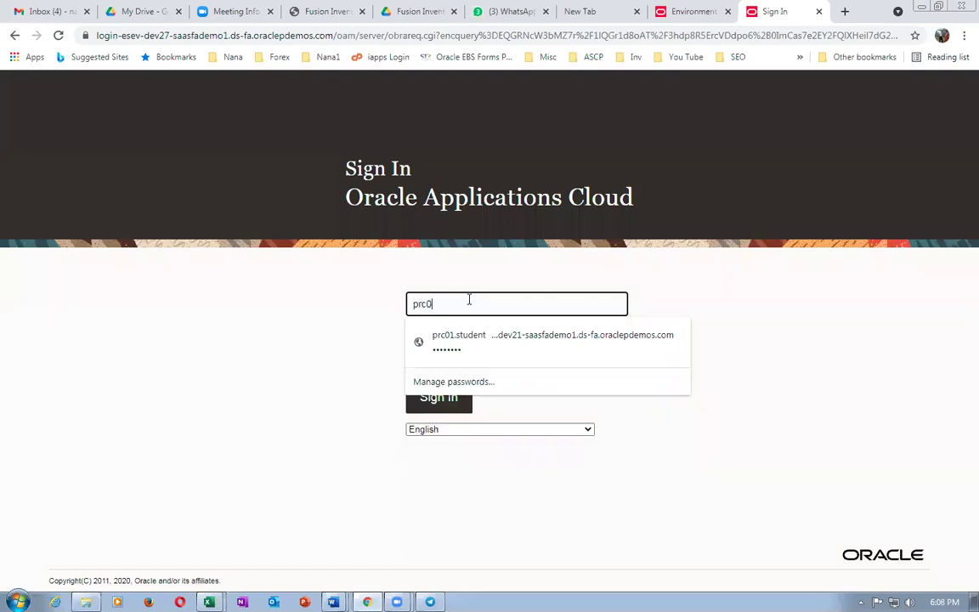
type("9.stude")
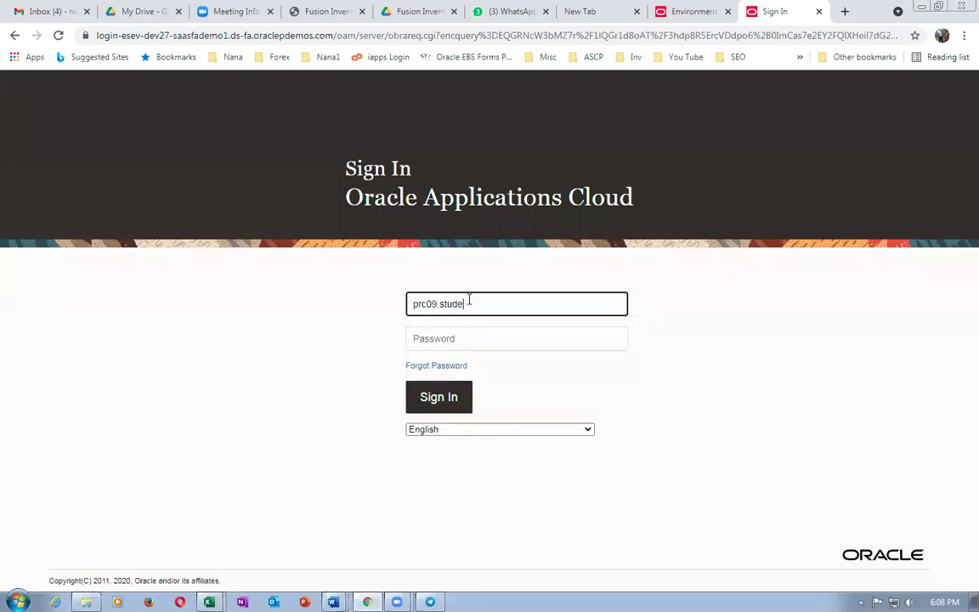
type("nt")
key("Tab")
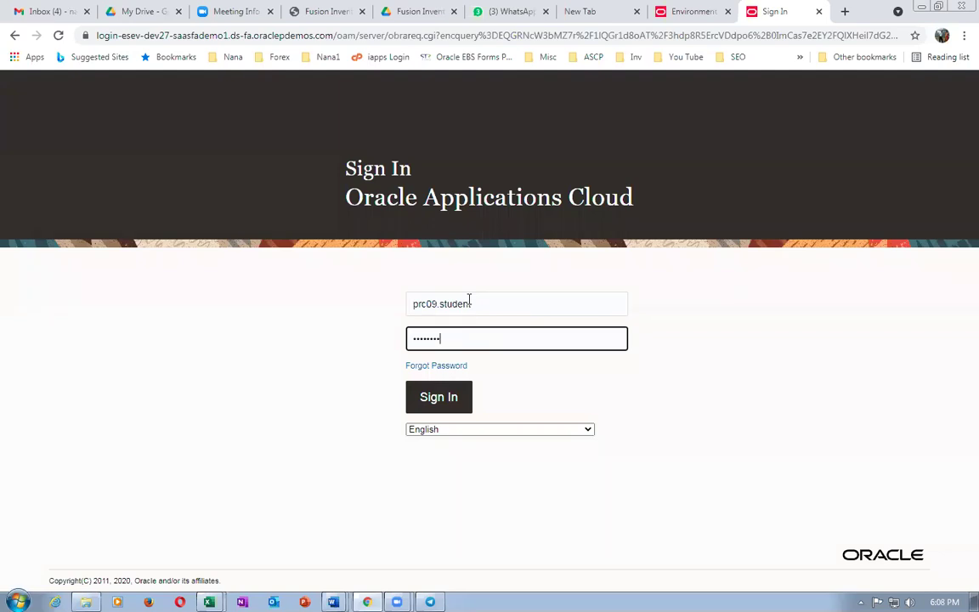
left_click(423, 399)
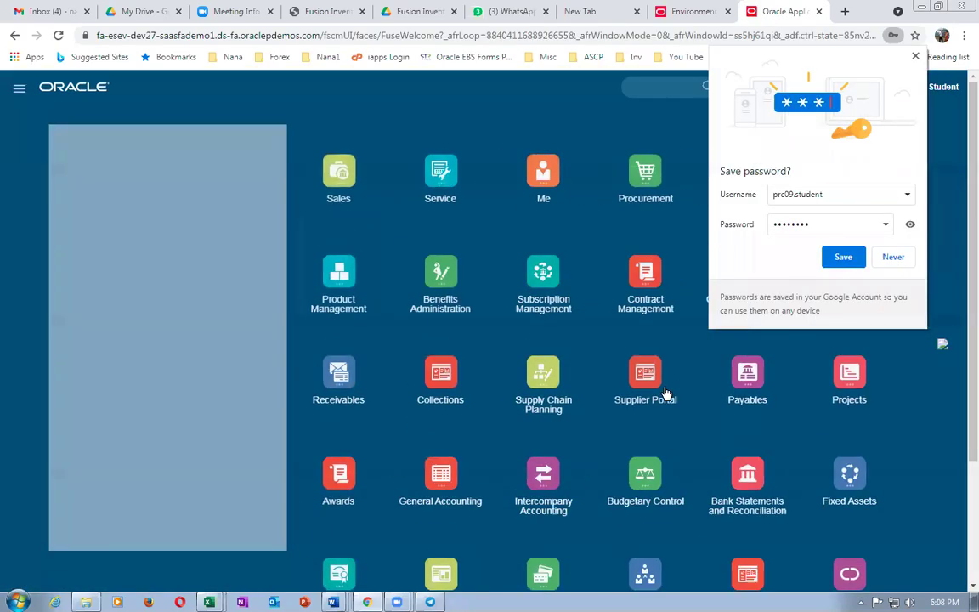
left_click(915, 57)
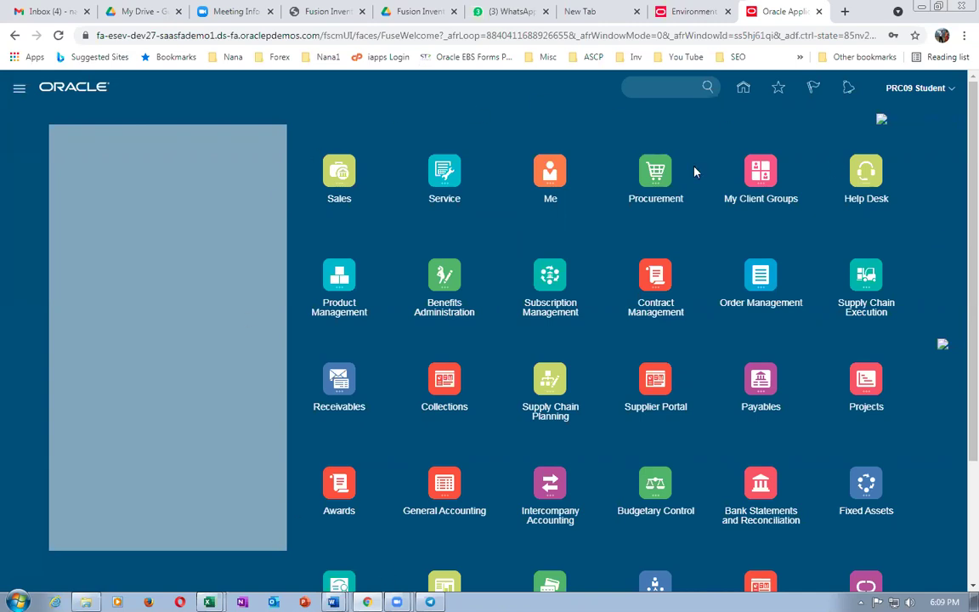
- Untick Sales, Supplier Portal, Expenses, Social, My Dashboard, Projects, Service, Awards, Intercompany Accounting and Budgetary Control
scroll(489, 286, "down", 2)
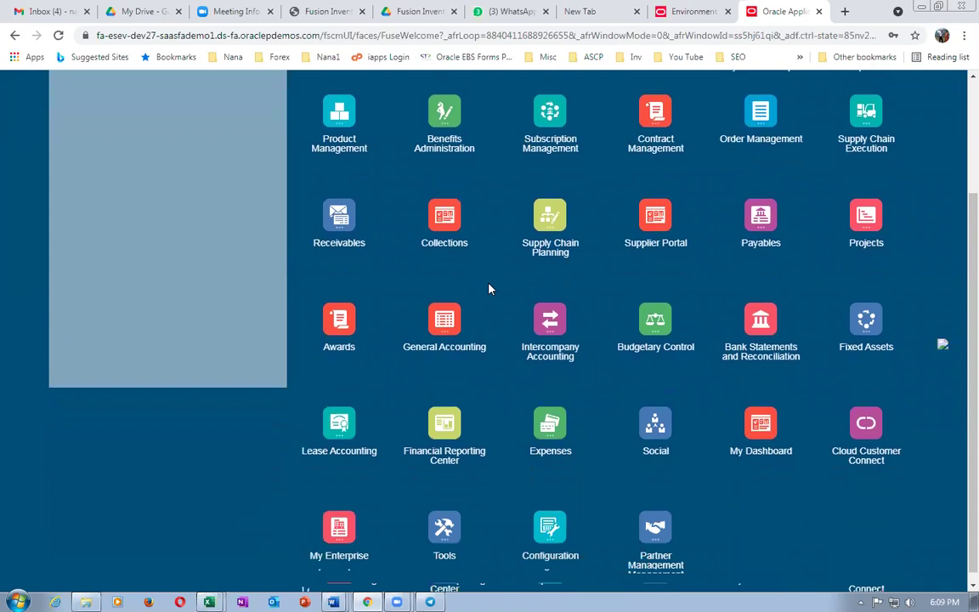
scroll(488, 289, "up", 2)
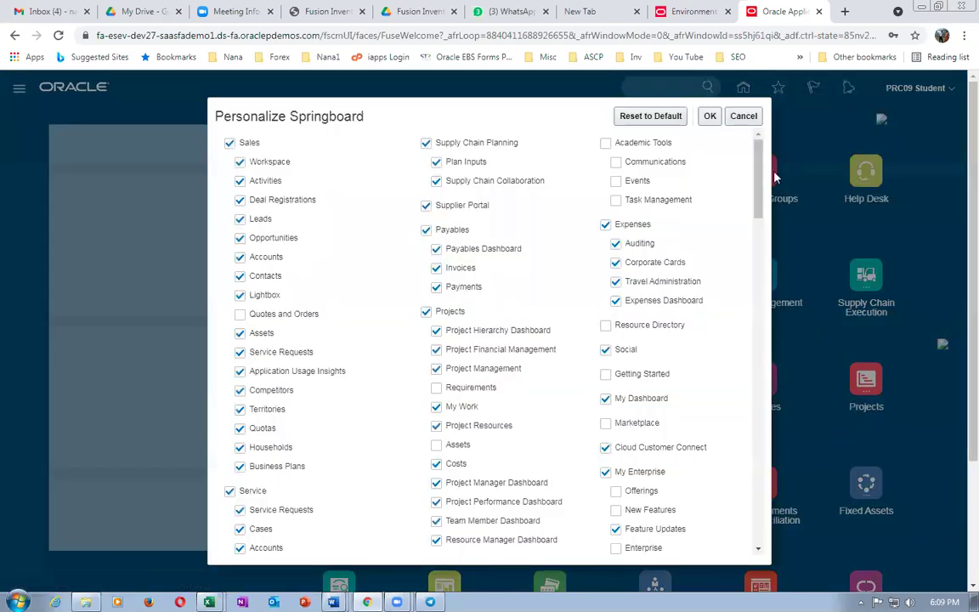
left_click(230, 143)
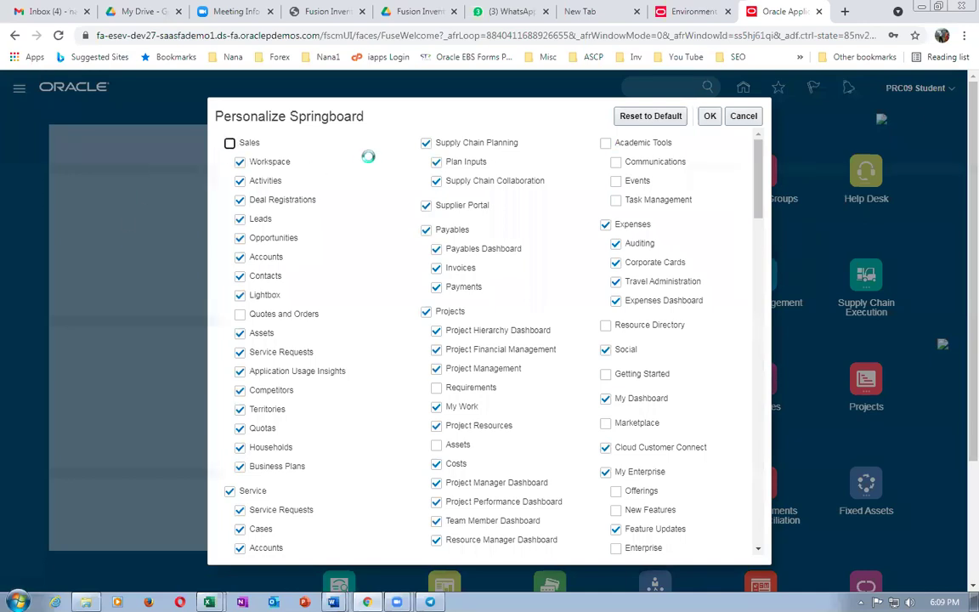
left_click(426, 204)
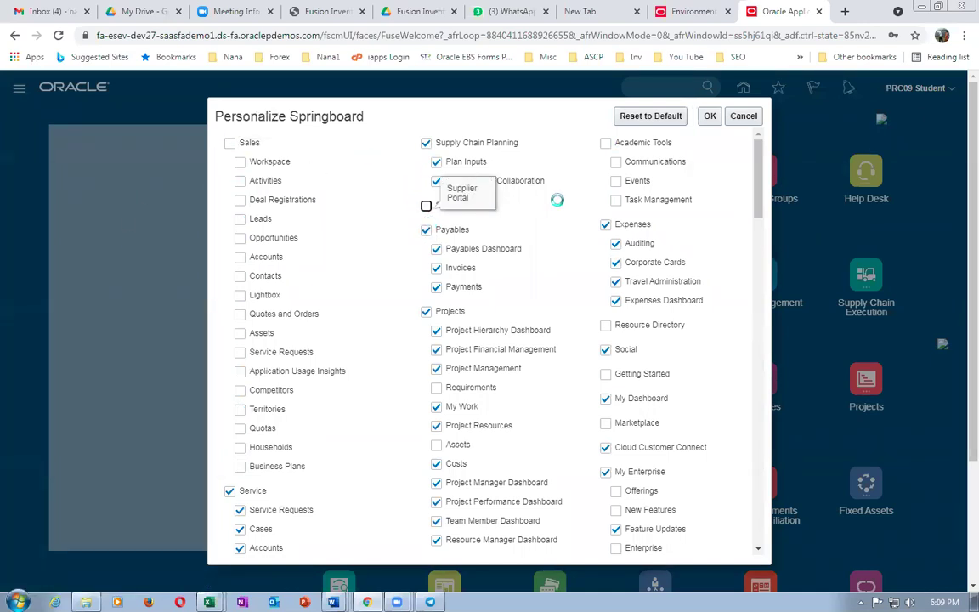
left_click(605, 224)
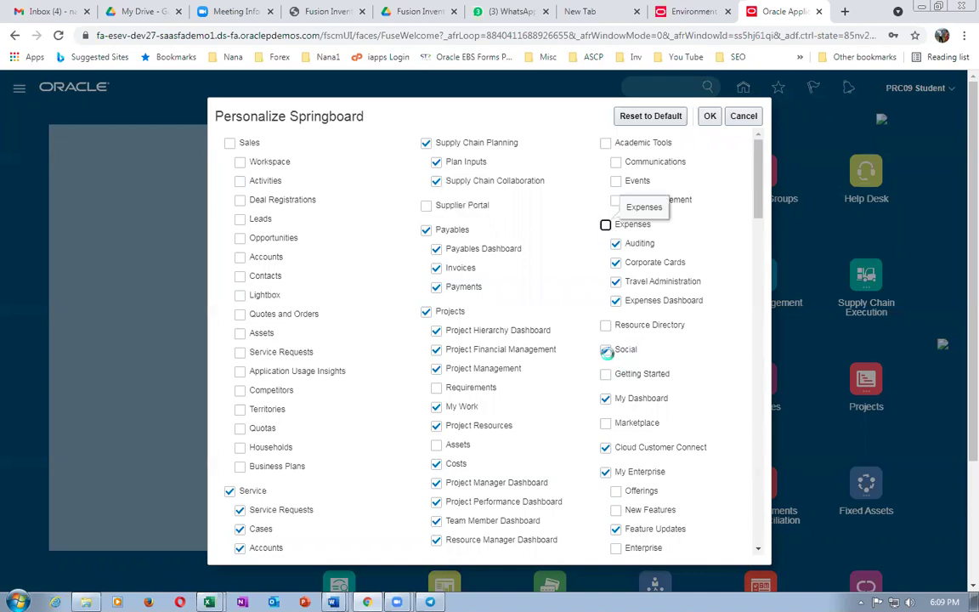
left_click(604, 350)
left_click(604, 398)
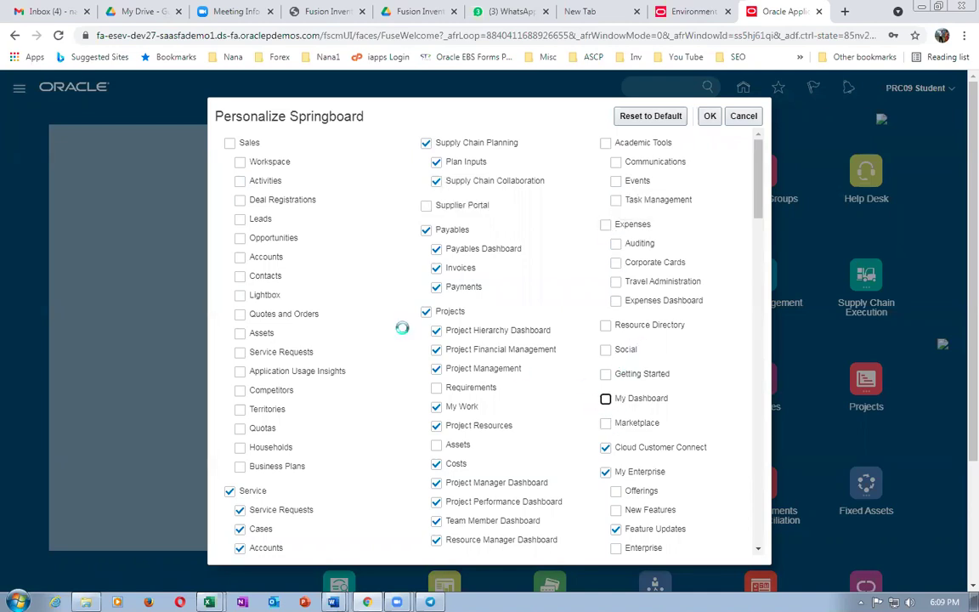
left_click(426, 311)
left_click(229, 492)
scroll(448, 321, "down", 3)
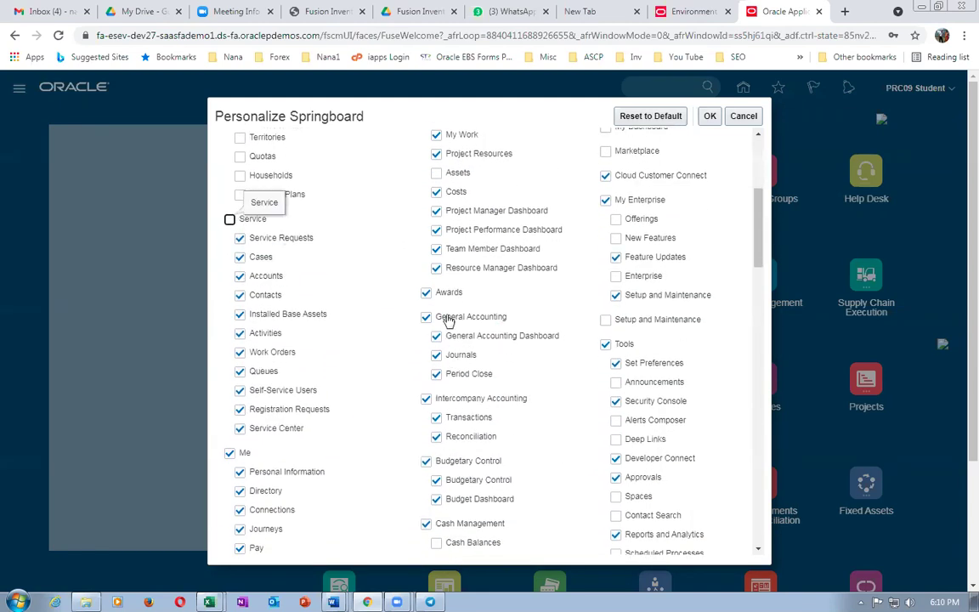
left_click(426, 293)
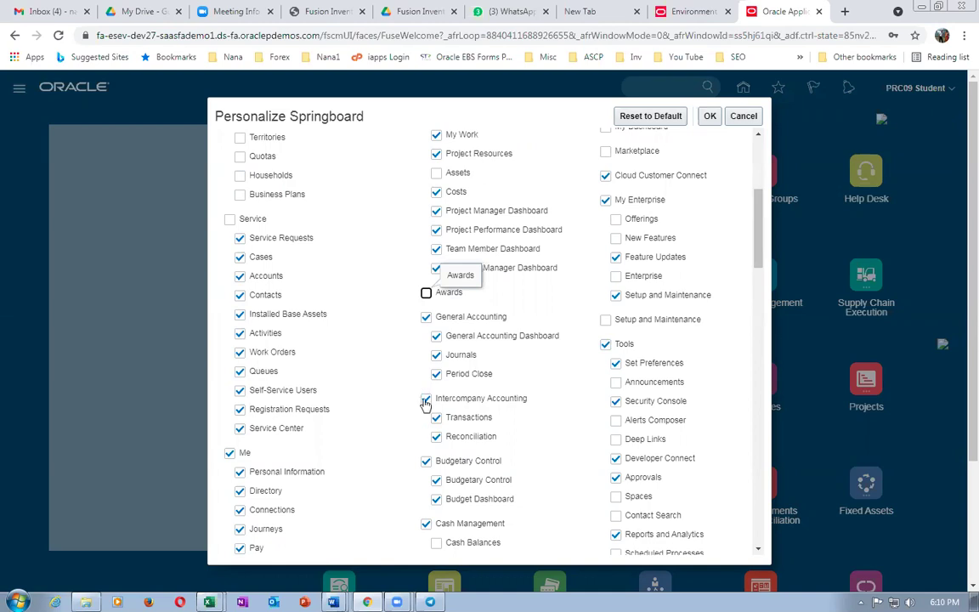
left_click(426, 399)
left_click(426, 460)
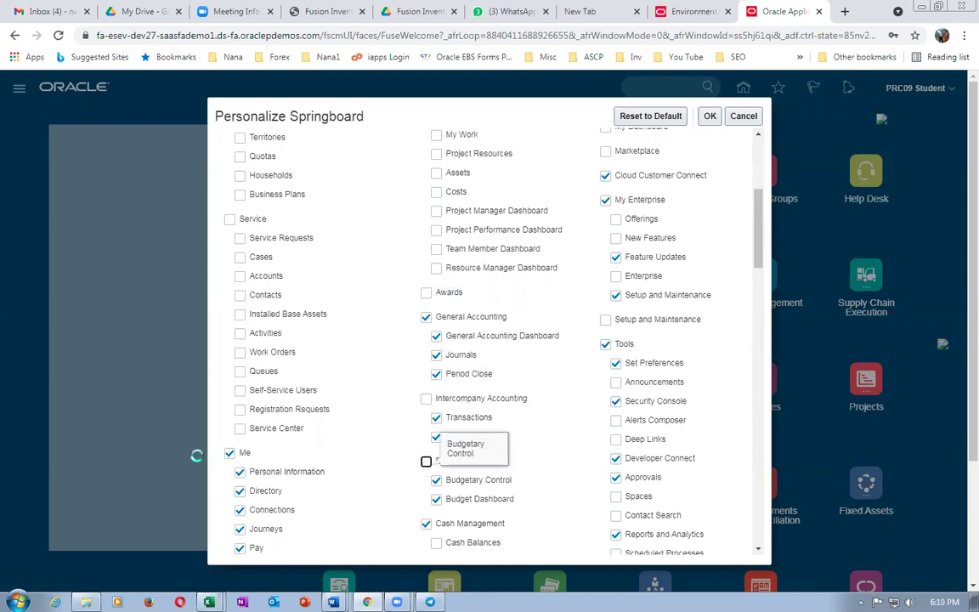
- Untick Me, Fixed Assets, Configuration, Partner Management, My Client Groups and Help Desk, then save
left_click(229, 452)
scroll(255, 425, "down", 5)
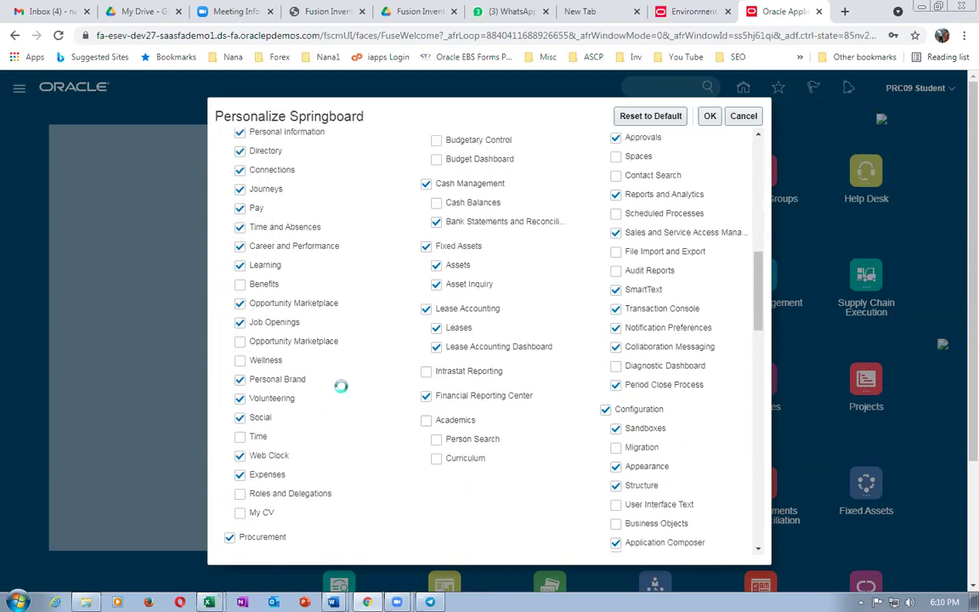
scroll(283, 478, "down", 3)
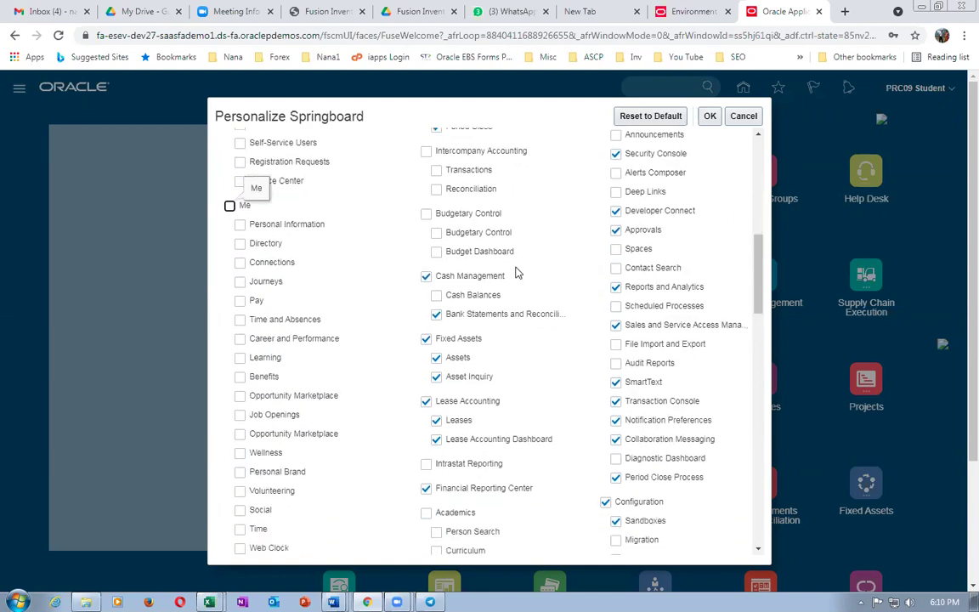
left_click(427, 340)
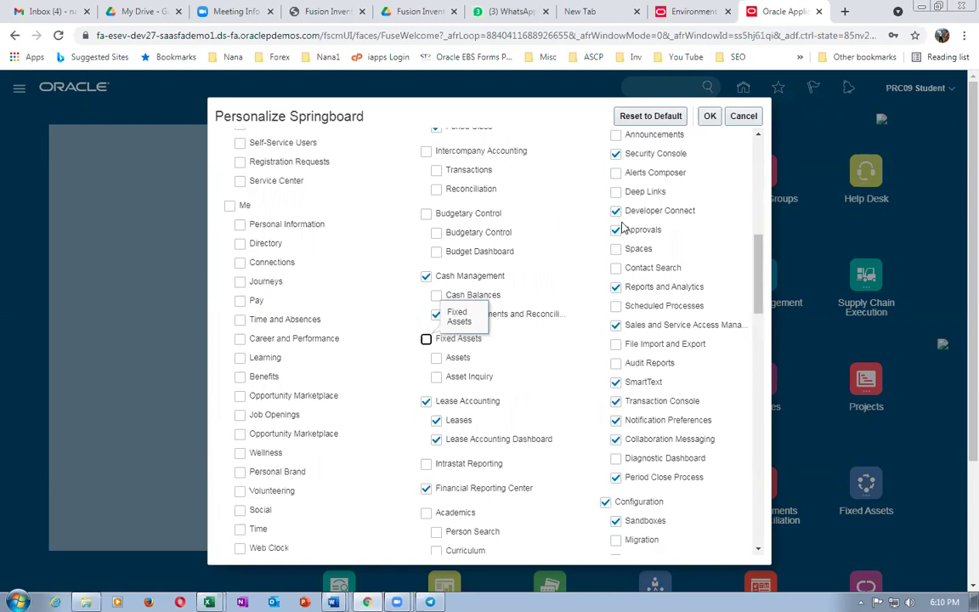
scroll(619, 242, "up", 3)
scroll(552, 317, "down", 8)
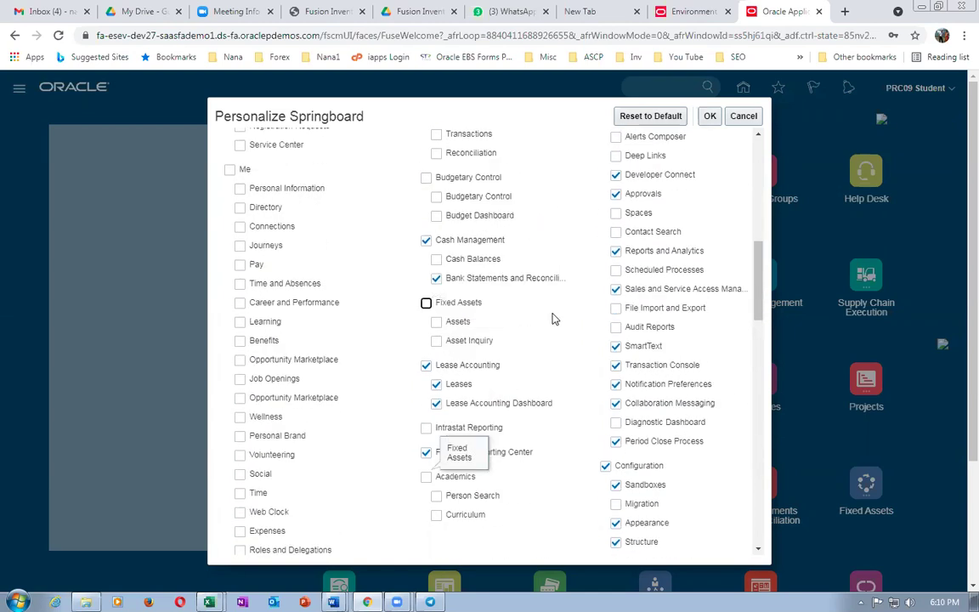
left_click(606, 231)
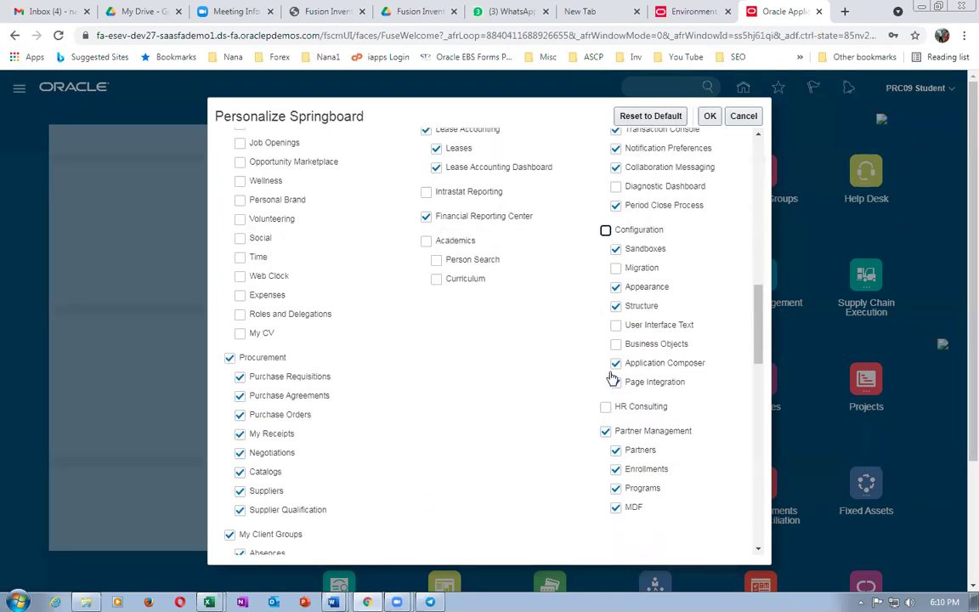
left_click(605, 431)
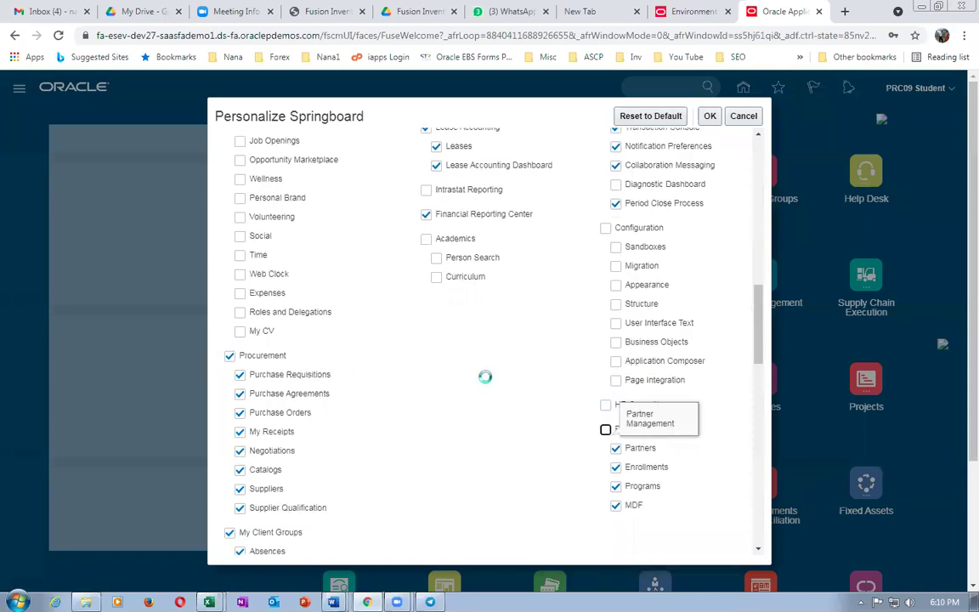
scroll(485, 375, "down", 4)
left_click(230, 329)
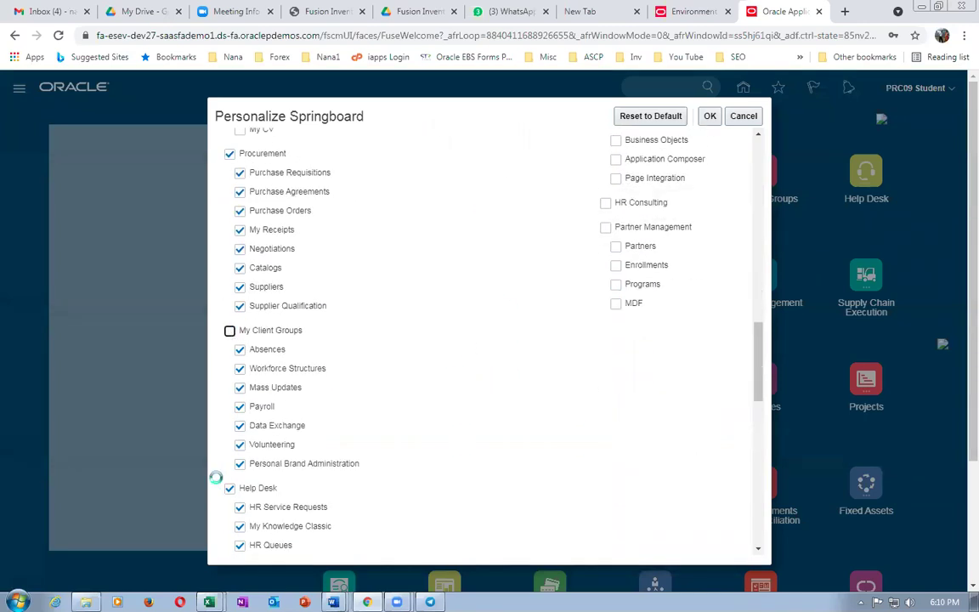
left_click(229, 488)
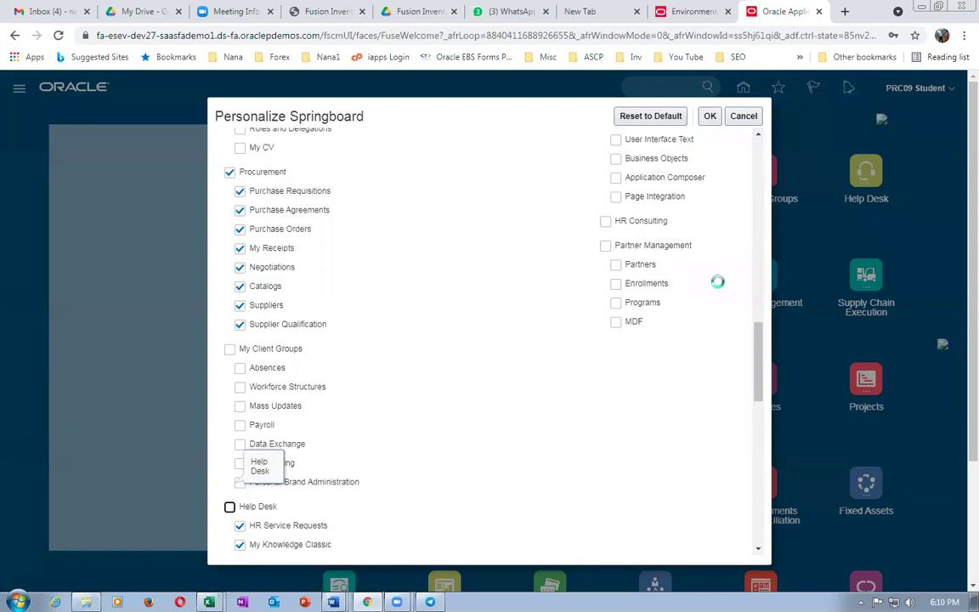
left_click(709, 116)
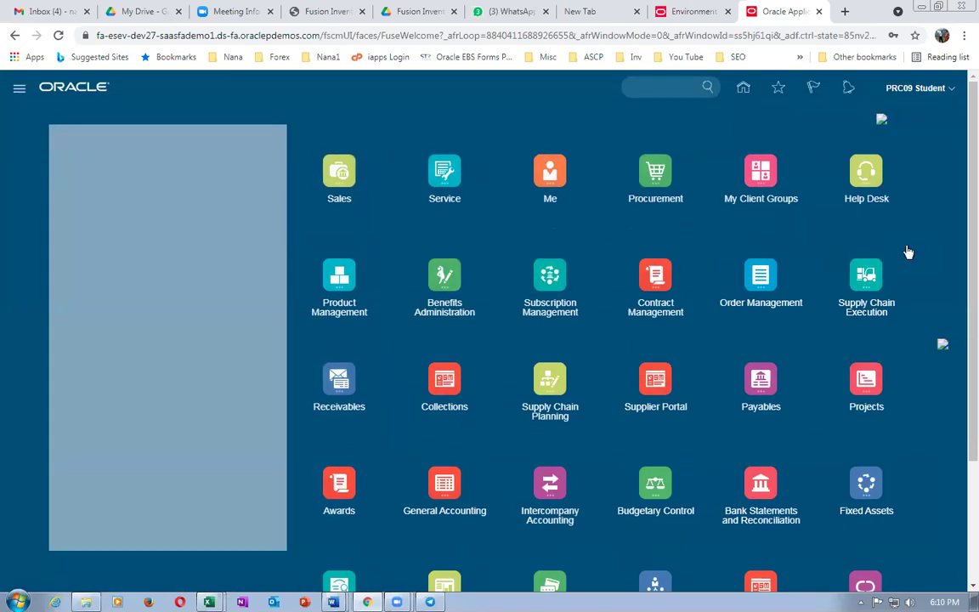
- Reopen the Personalize Springboard list to drop Sales, Service, Me, My Client Groups and Help Desk
scroll(906, 255, "down", 3)
scroll(909, 257, "up", 3)
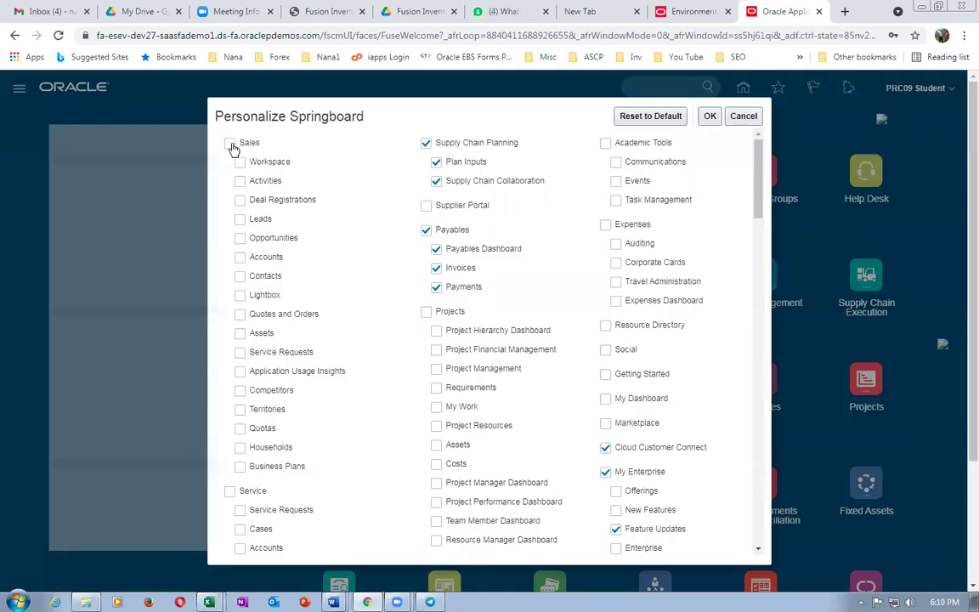
left_click(230, 144)
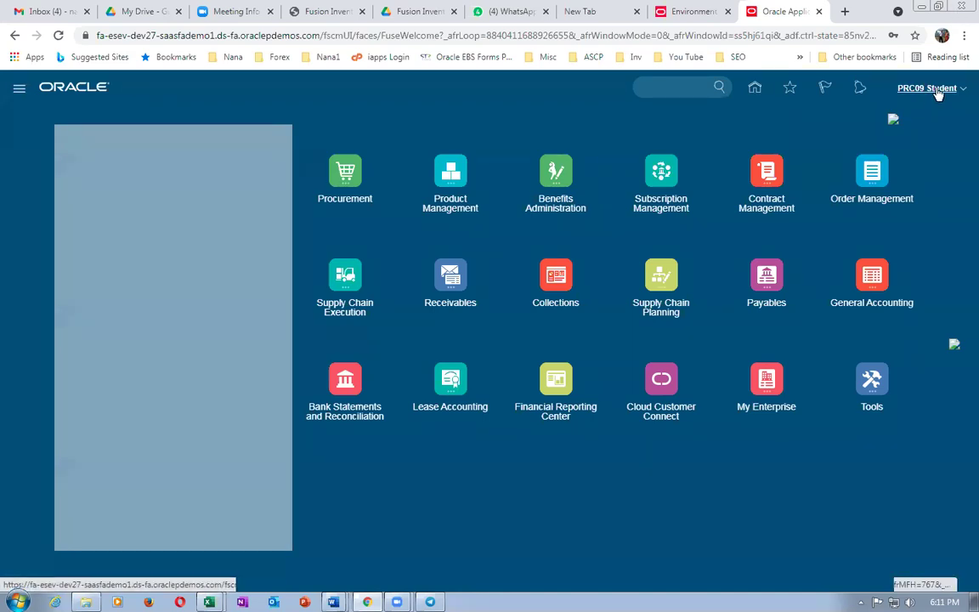
- Sign out from the user menu, confirm single sign-off, and close both leftover Oracle tabs
left_click(934, 91)
left_click(944, 119)
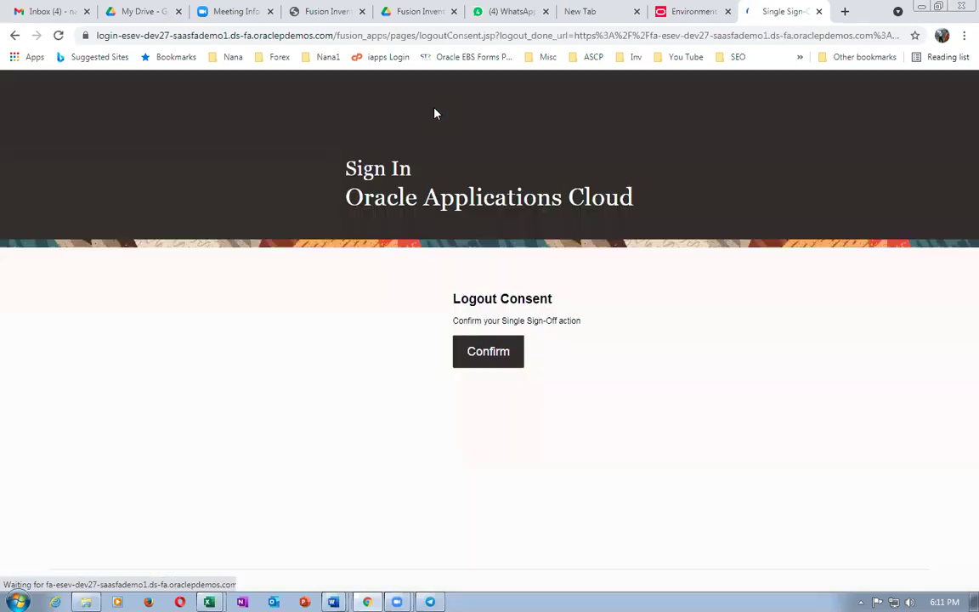
left_click(500, 342)
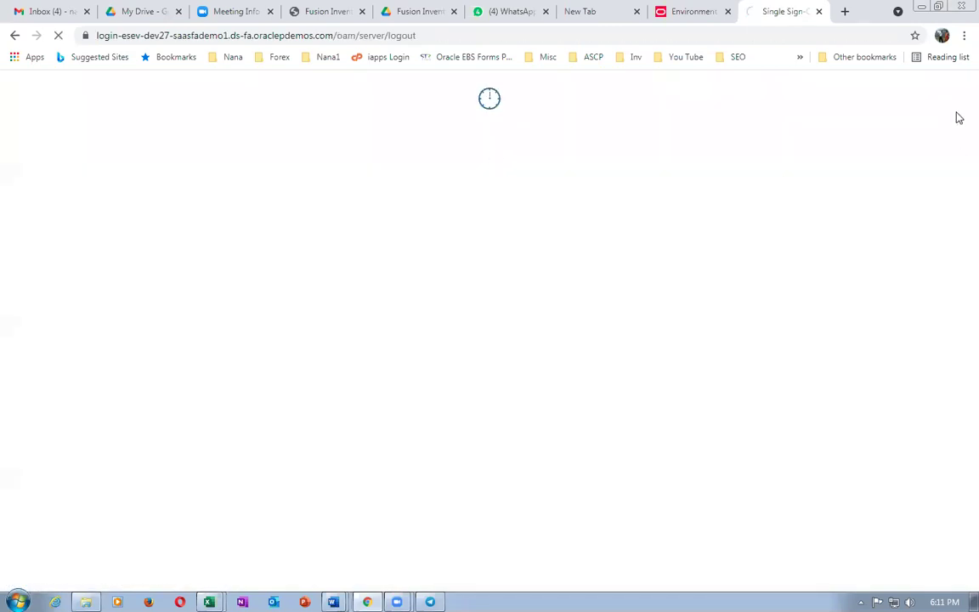
left_click(819, 12)
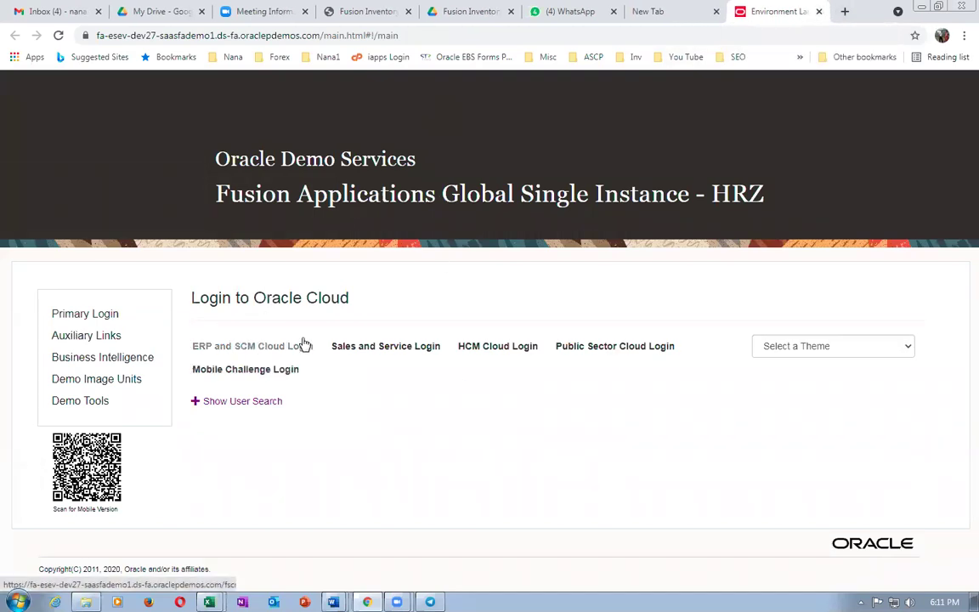
left_click(819, 12)
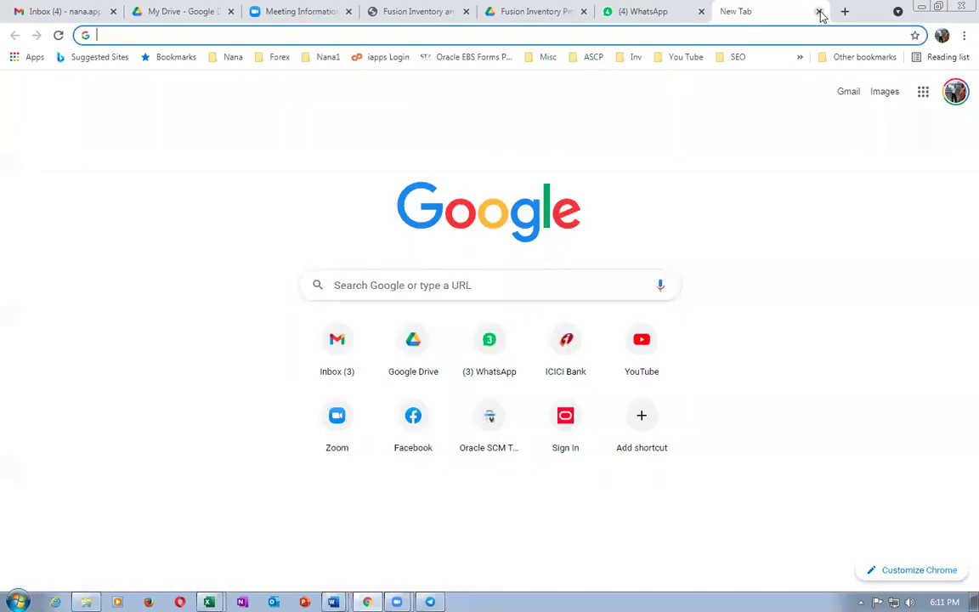
- Send 'Put your mai lid and name here' in the contact's WhatsApp chat, then start a new tab
left_click(819, 12)
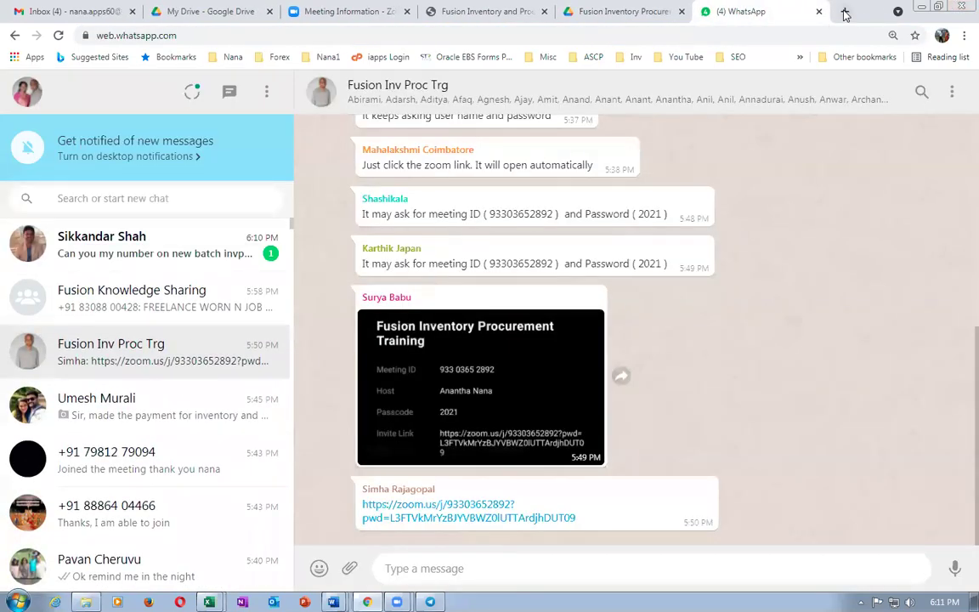
left_click(136, 253)
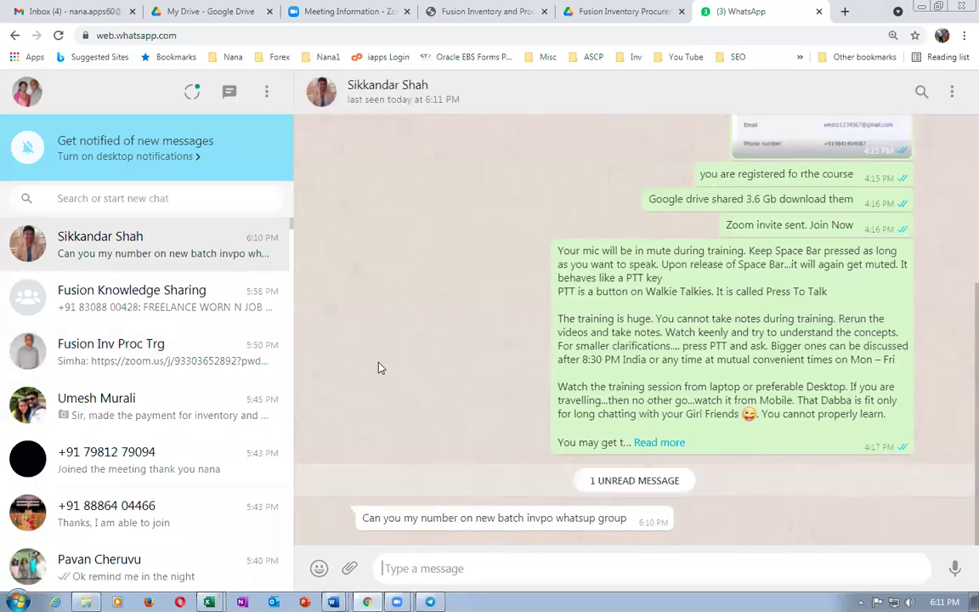
type("Put your")
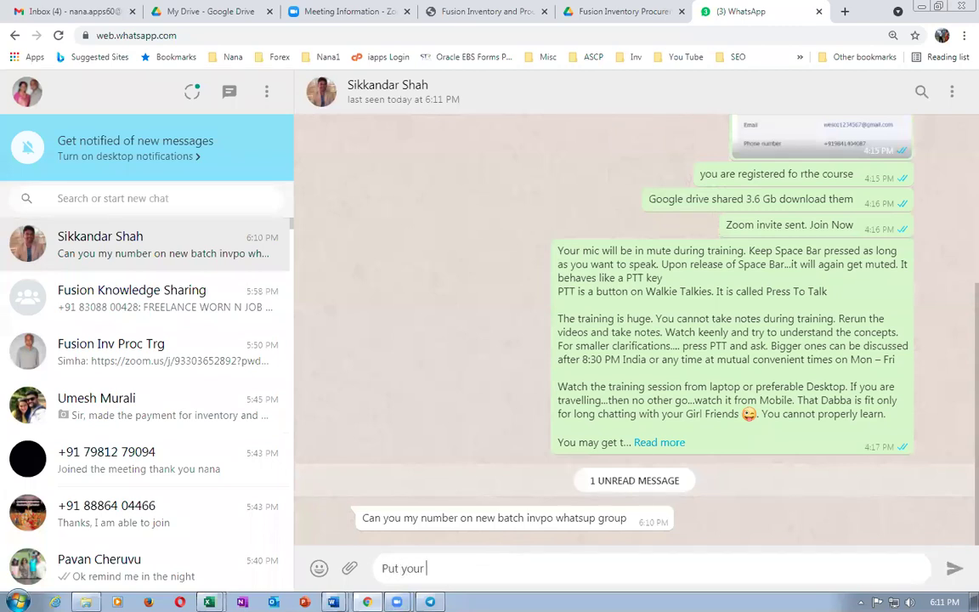
type(" mai lid and name here")
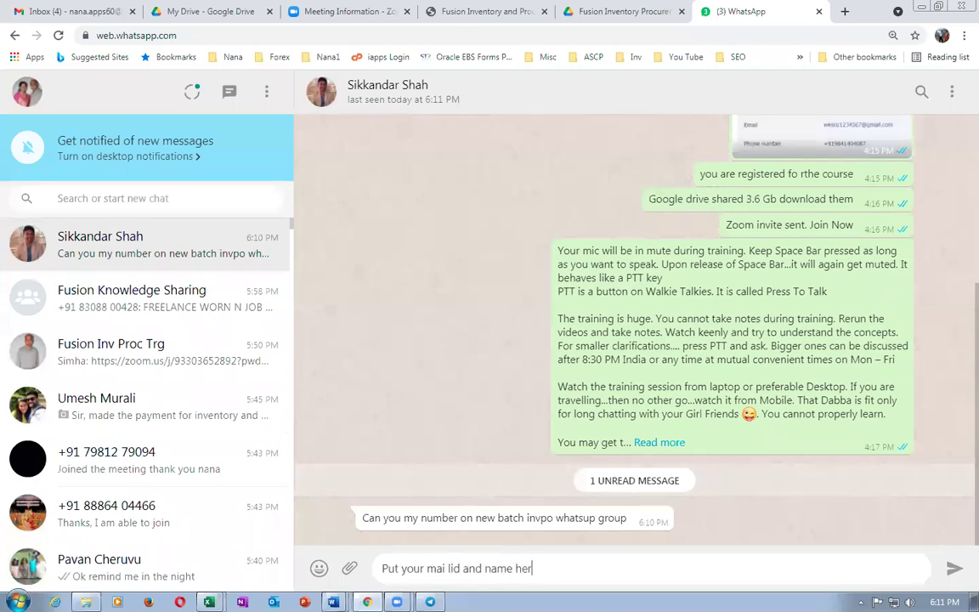
key("Return")
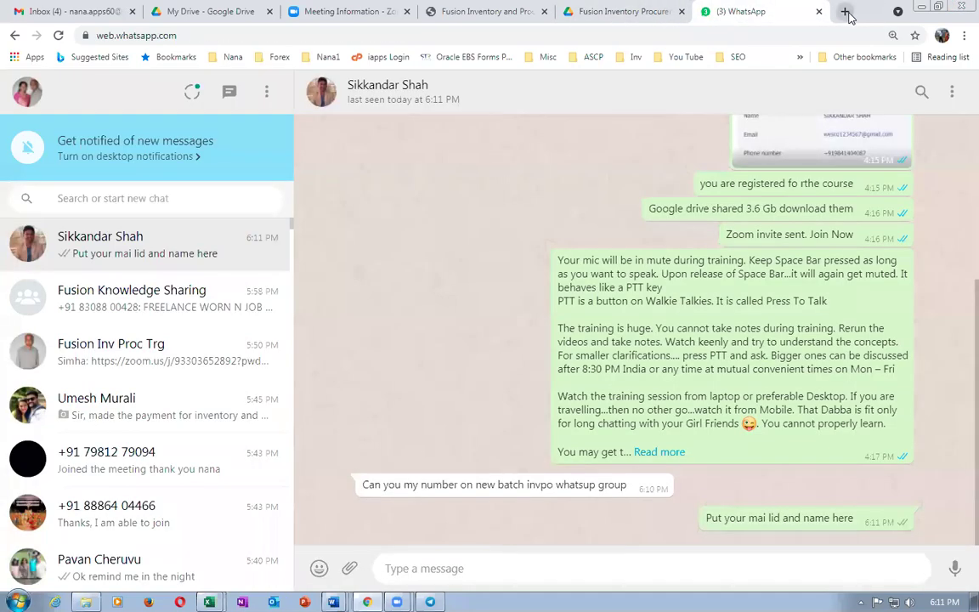
left_click(844, 12)
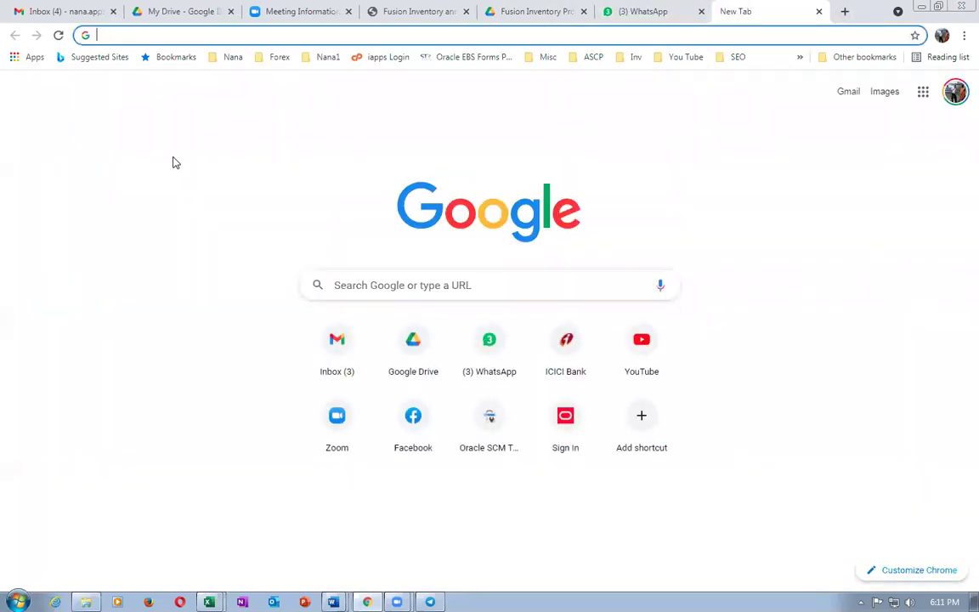
- Open the saved Oracle Cloud sign-in bookmark from Other bookmarks and sign in with prefilled credentials
left_click(858, 57)
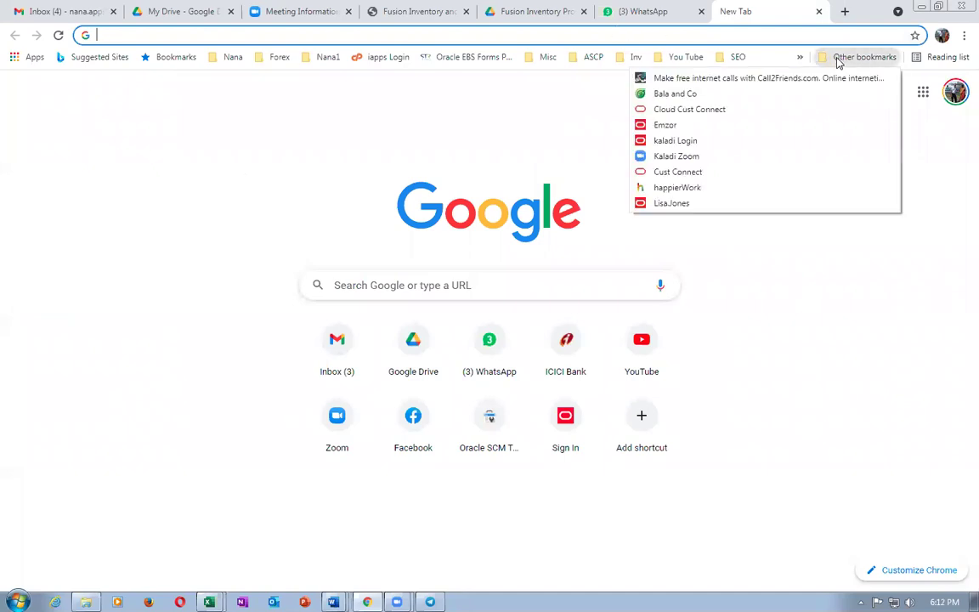
left_click(656, 139)
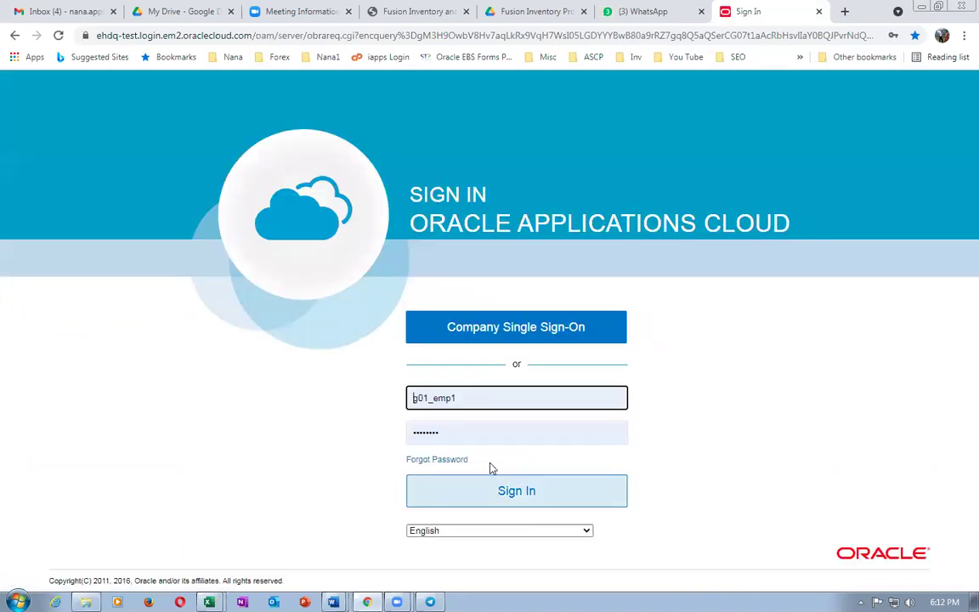
left_click(497, 484)
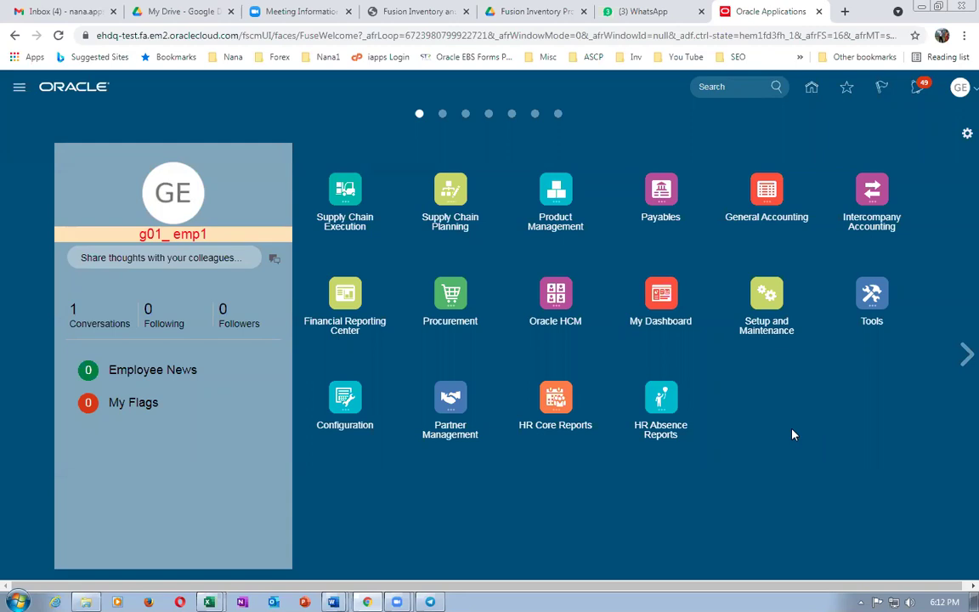
- Open 'What is ERP' via E Business Documentation > Inventory > Inv_Day 1
left_click(86, 601)
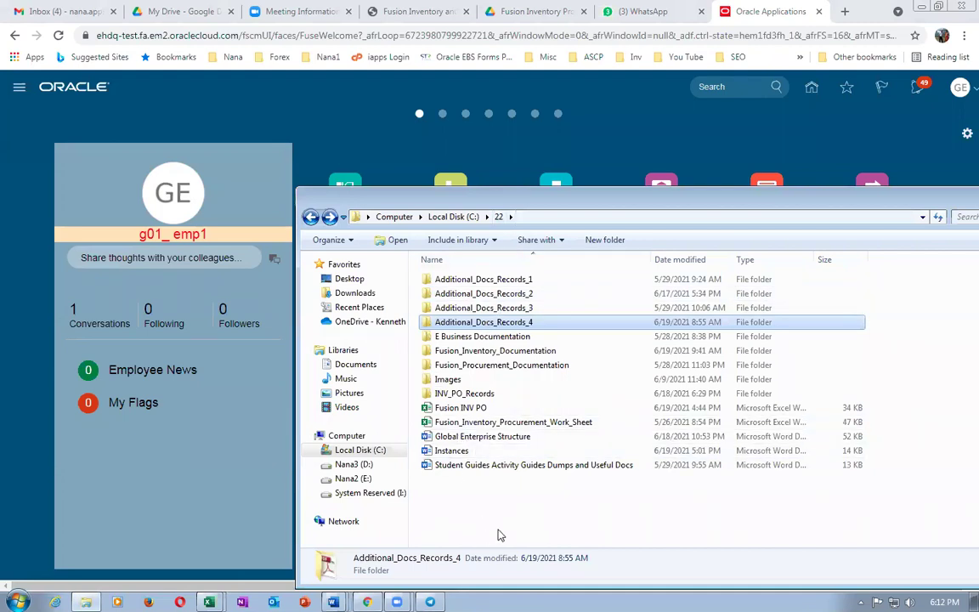
double_click(469, 336)
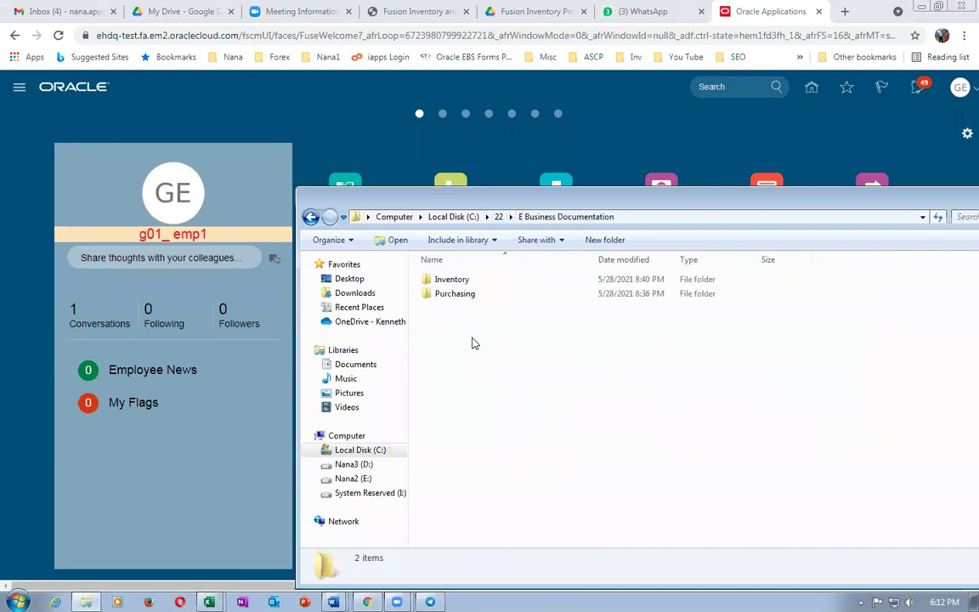
double_click(465, 283)
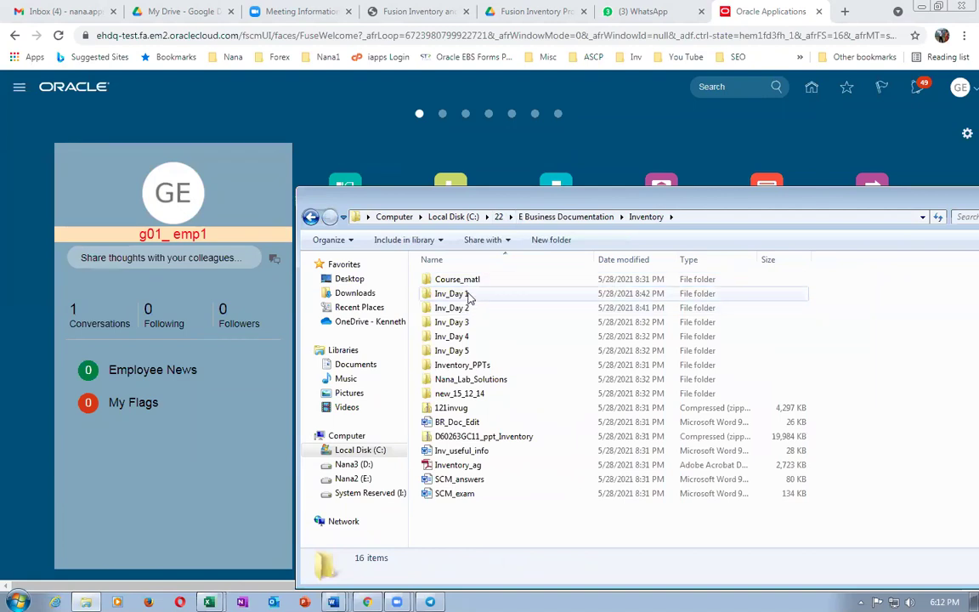
double_click(468, 295)
left_click(481, 494)
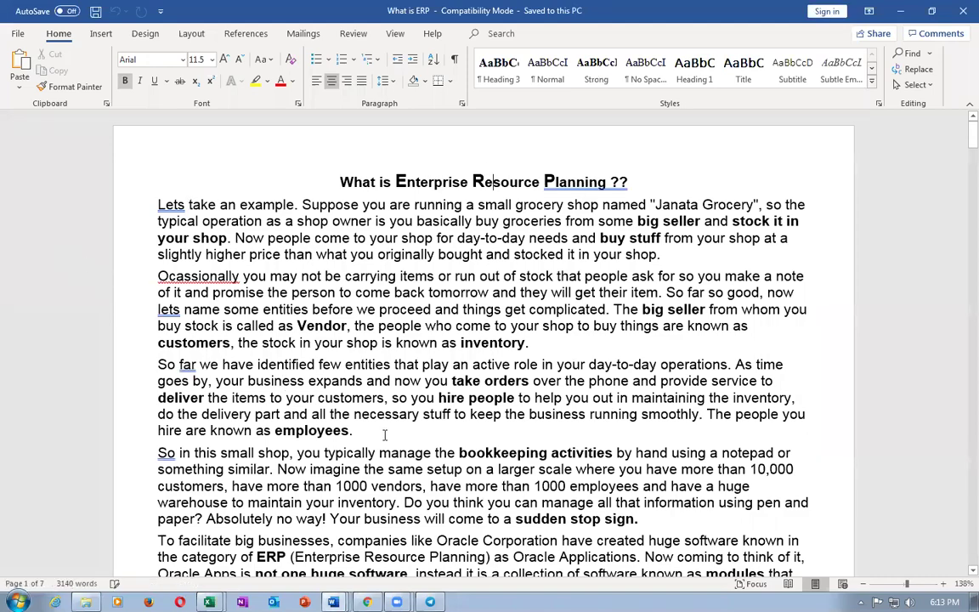
scroll(385, 434, "up", 3)
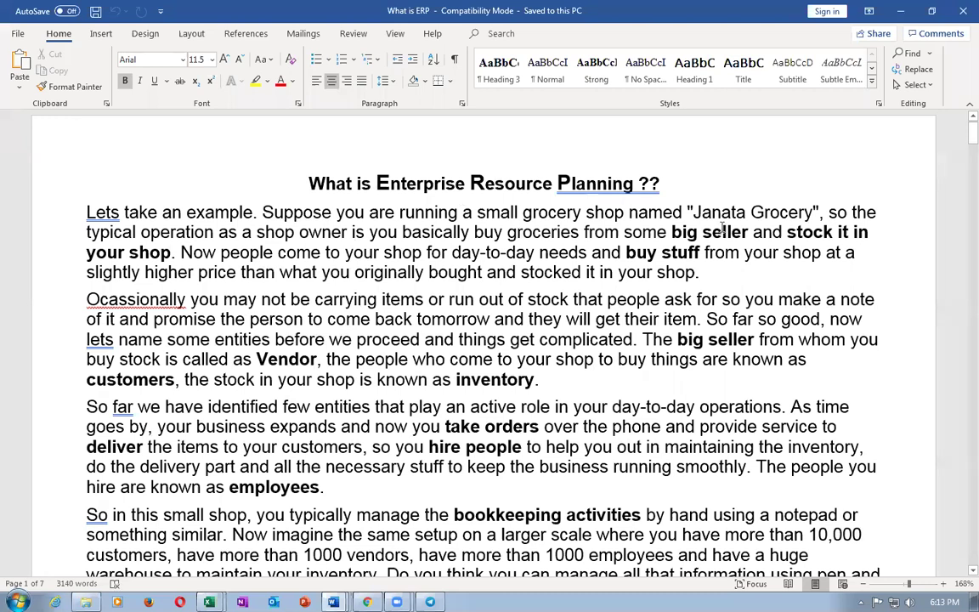
left_click_drag(693, 212, 783, 225)
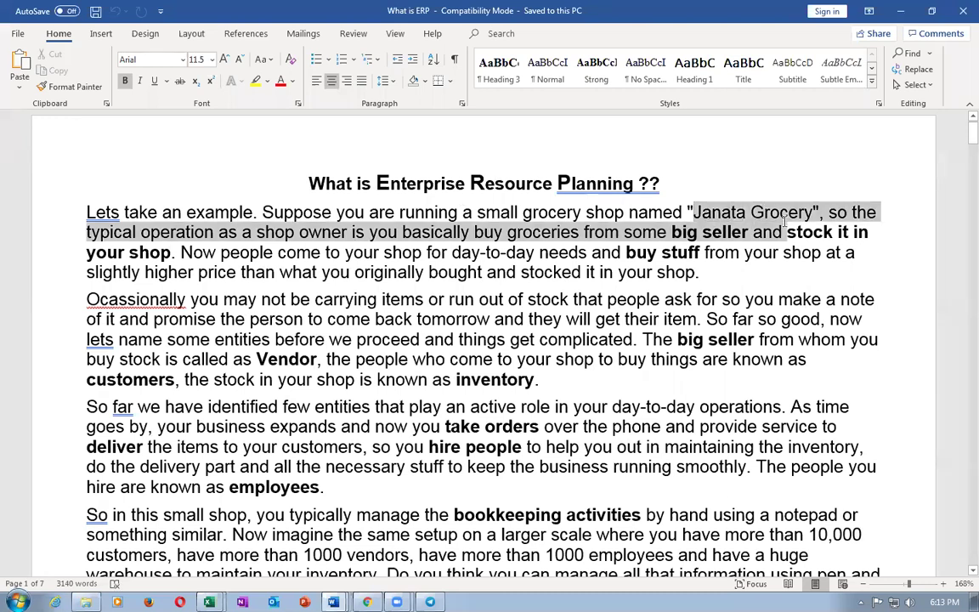
left_click(282, 253)
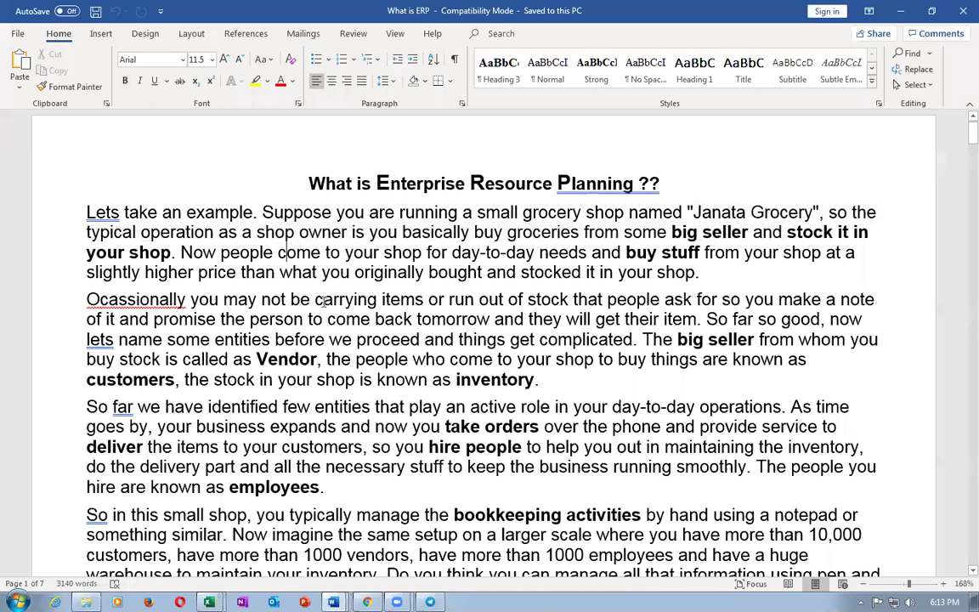
double_click(493, 232)
left_click_drag(606, 238, 714, 239)
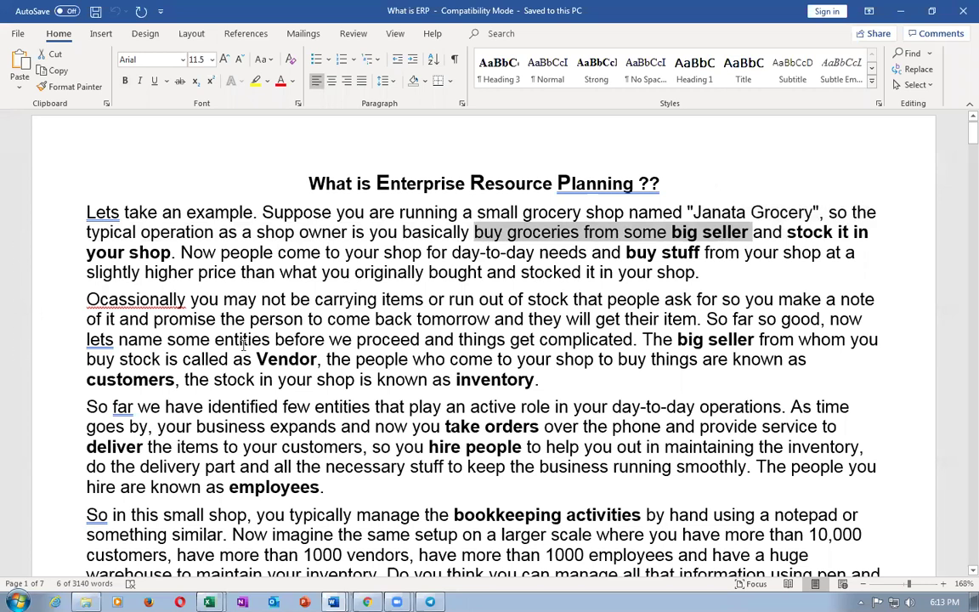
left_click(451, 327)
left_click_drag(648, 253, 678, 259)
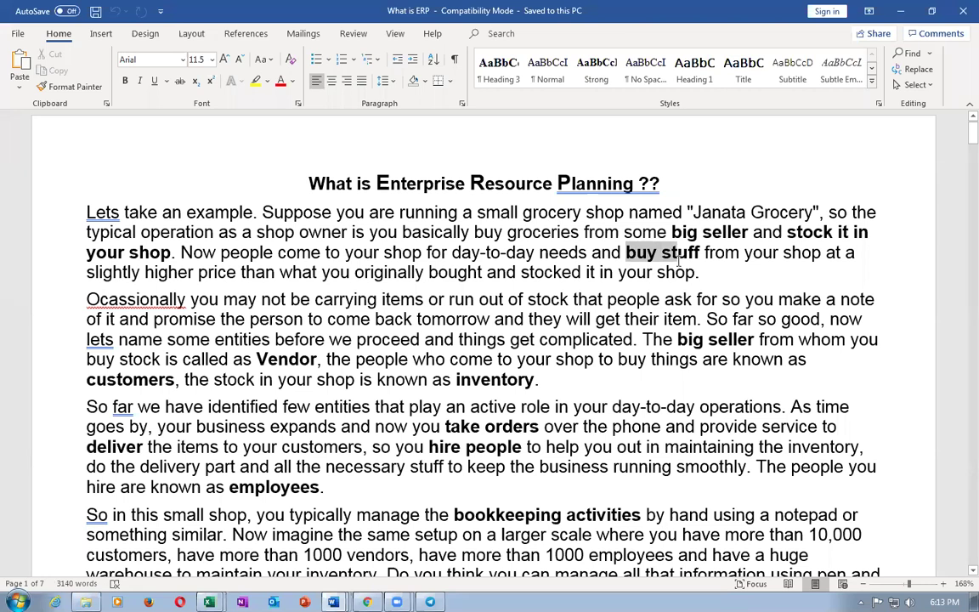
left_click_drag(678, 259, 684, 259)
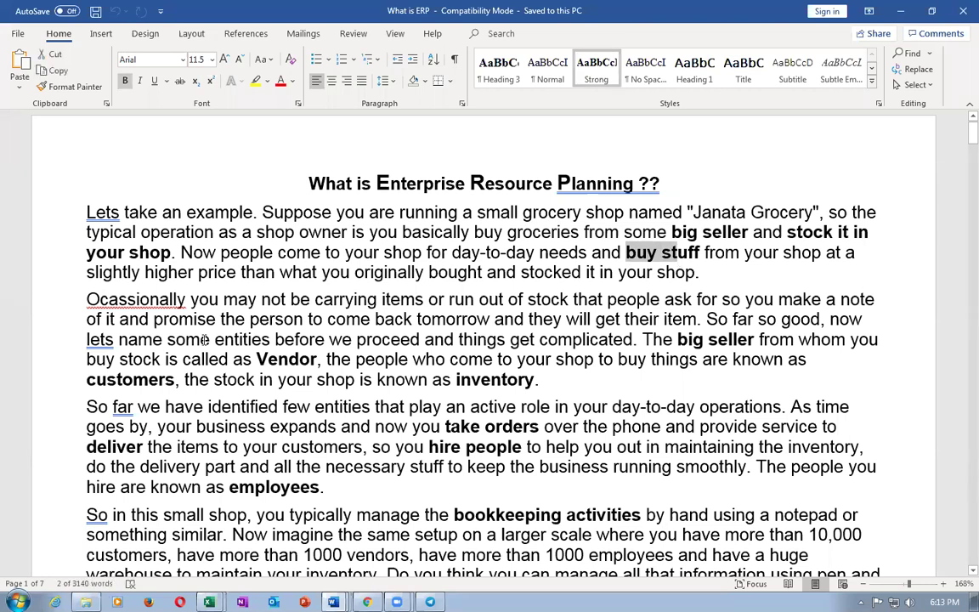
left_click(200, 339)
key("Up")
key("Up")
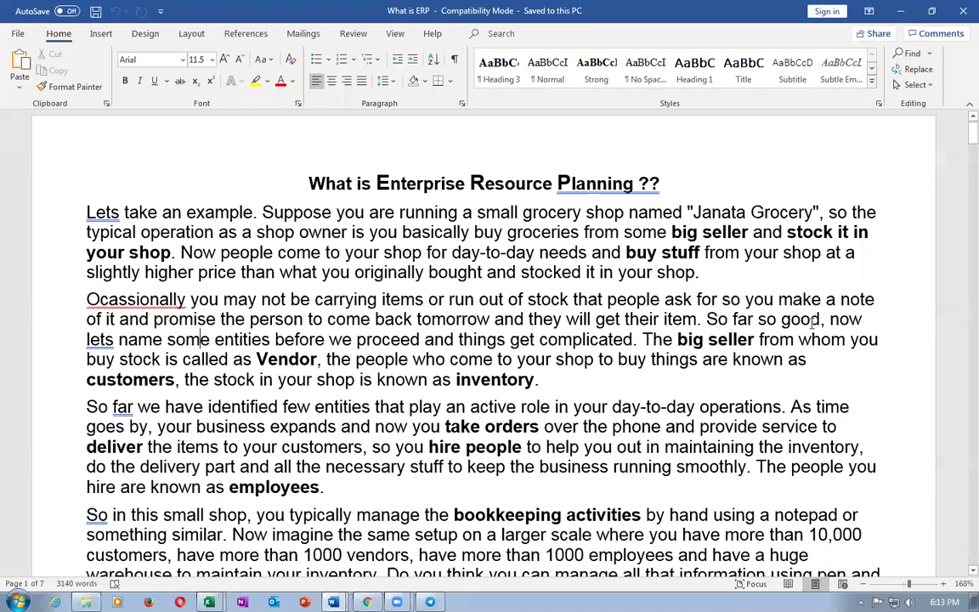
key("Down")
key("Down")
left_click_drag(822, 299, 337, 328)
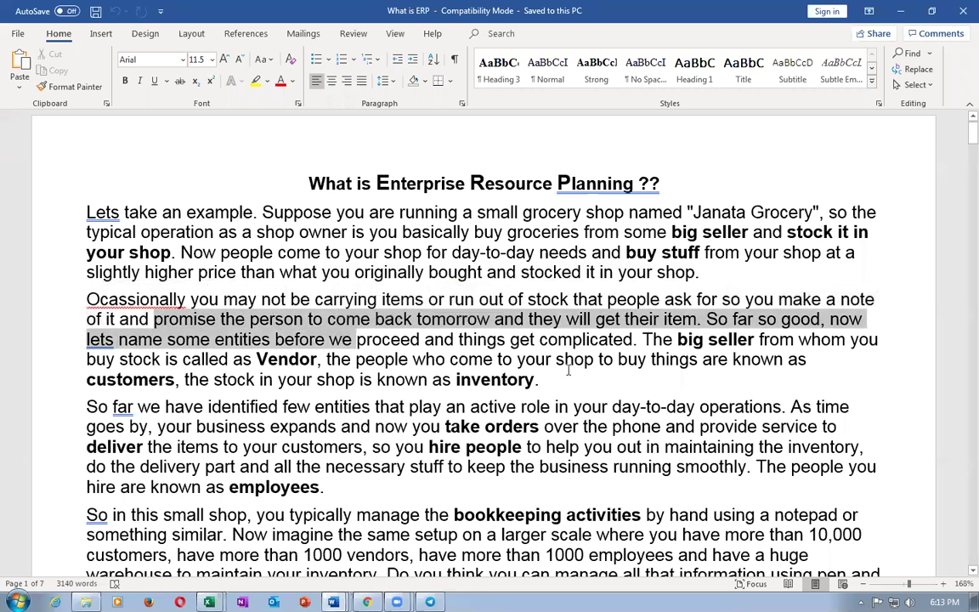
left_click(691, 357)
left_click_drag(708, 320, 744, 315)
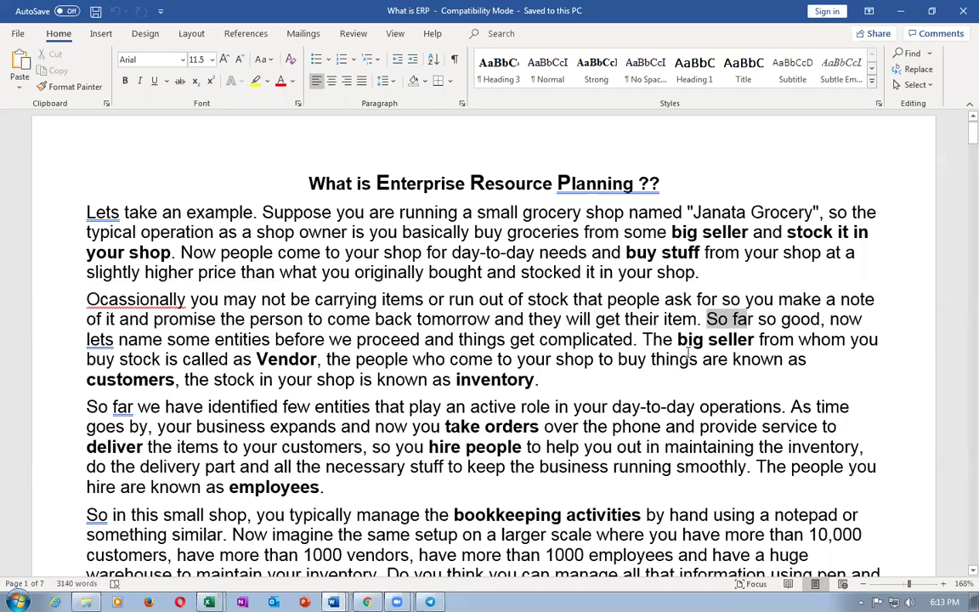
double_click(731, 340)
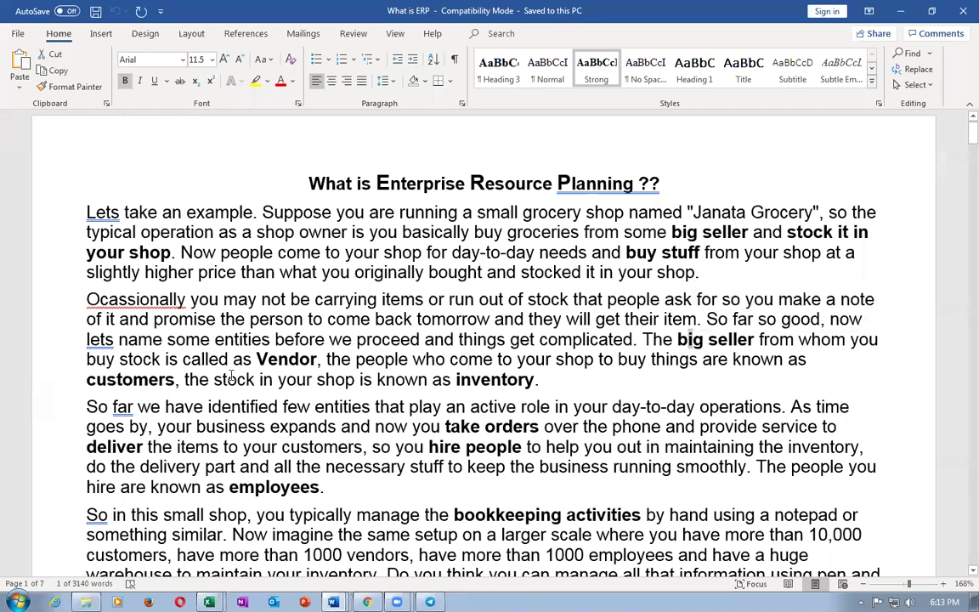
left_click_drag(311, 363, 317, 368)
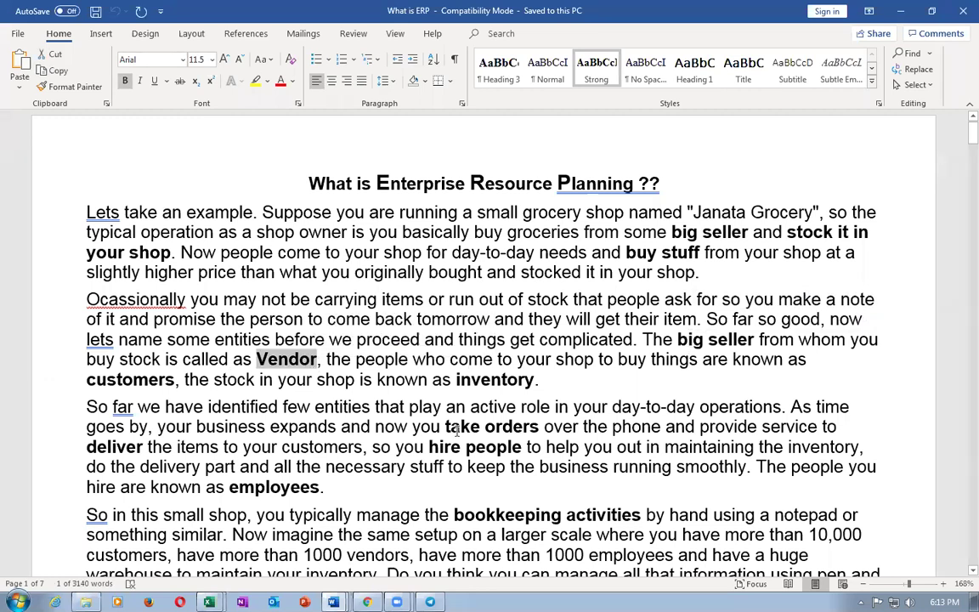
left_click(392, 342)
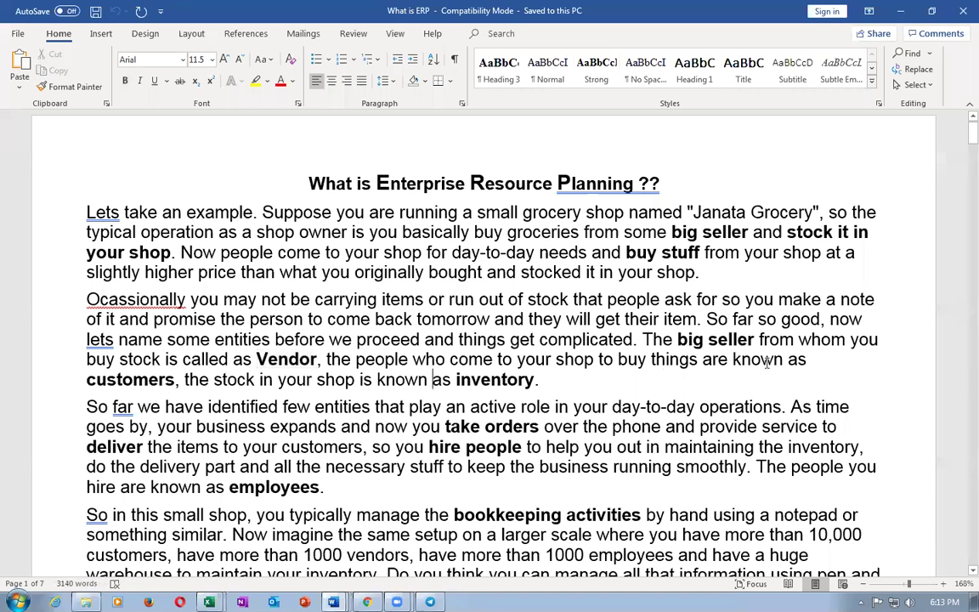
left_click(87, 380)
left_click(120, 382, "shift")
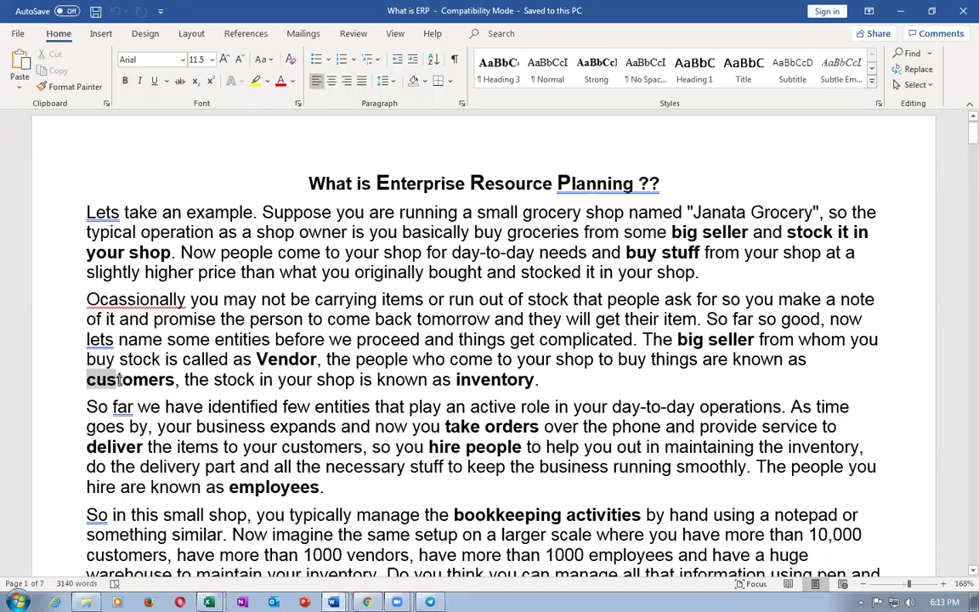
left_click(173, 379, "shift")
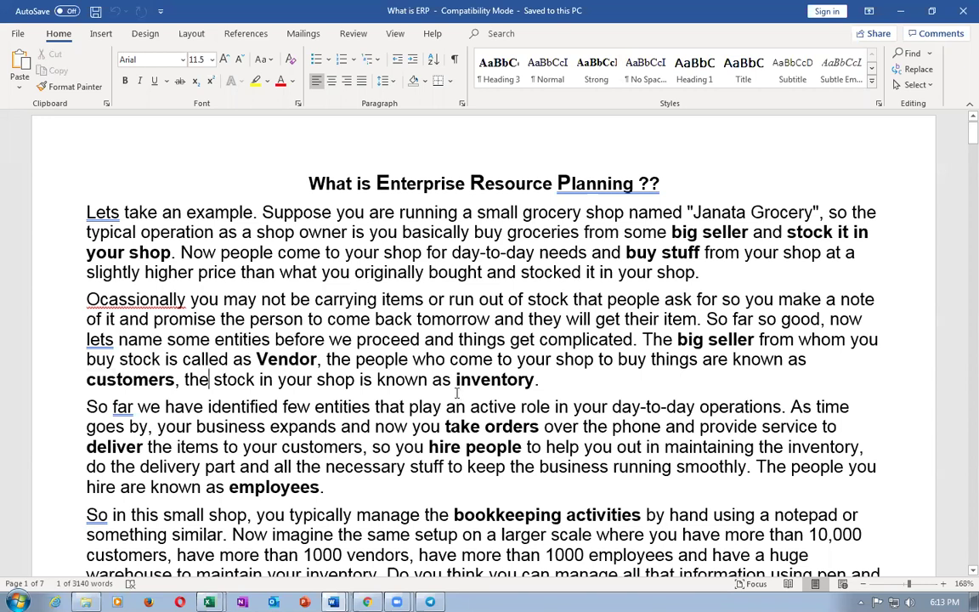
left_click_drag(456, 383, 531, 389)
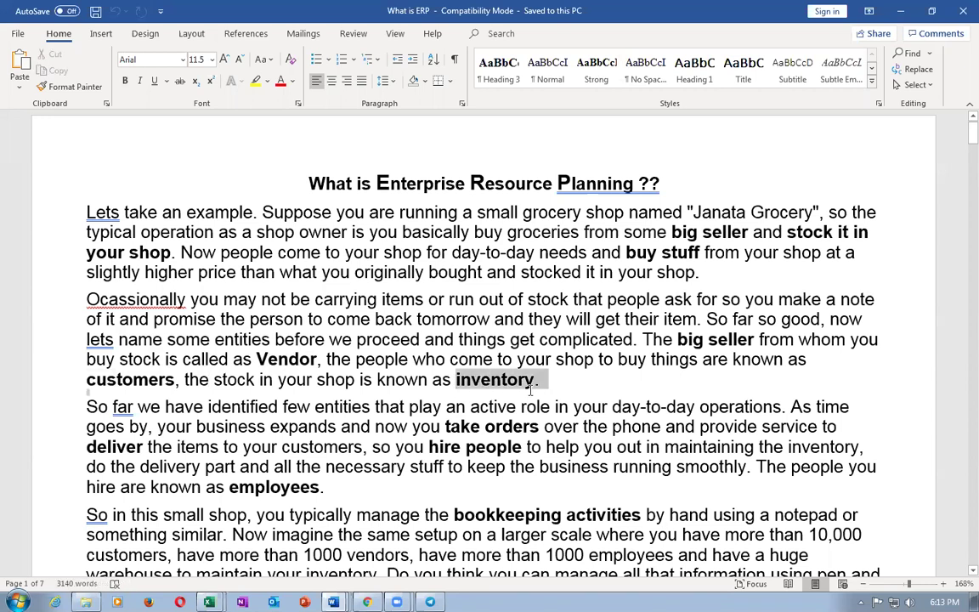
left_click(276, 359)
left_click(78, 340)
left_click(508, 380)
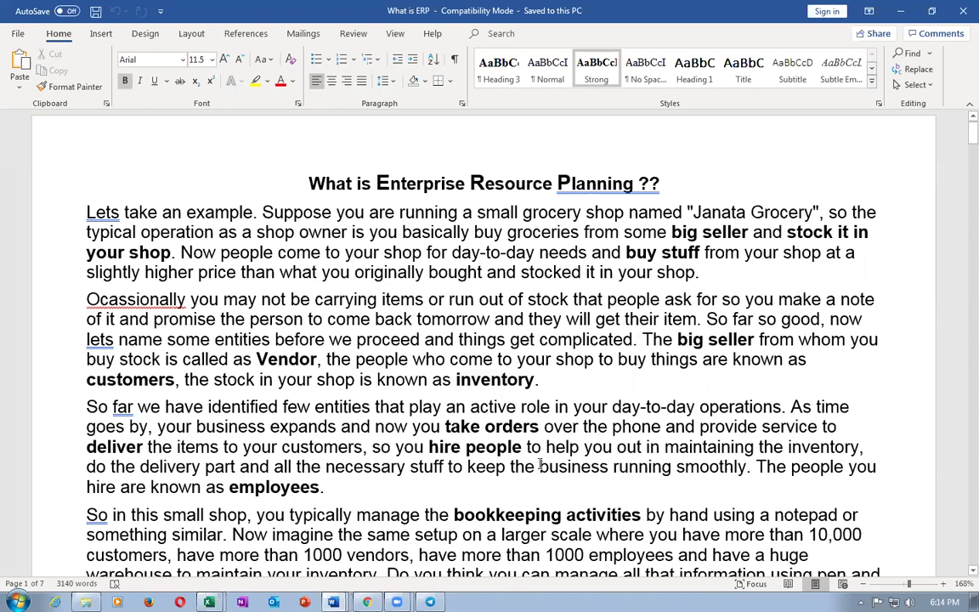
scroll(540, 466, "down", 2)
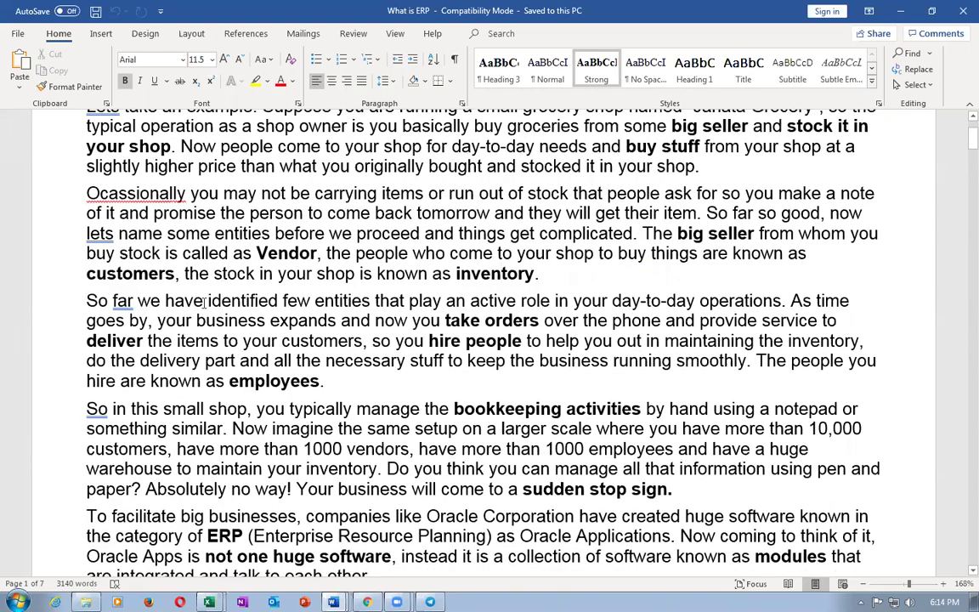
left_click(501, 273)
left_click_drag(444, 320, 656, 322)
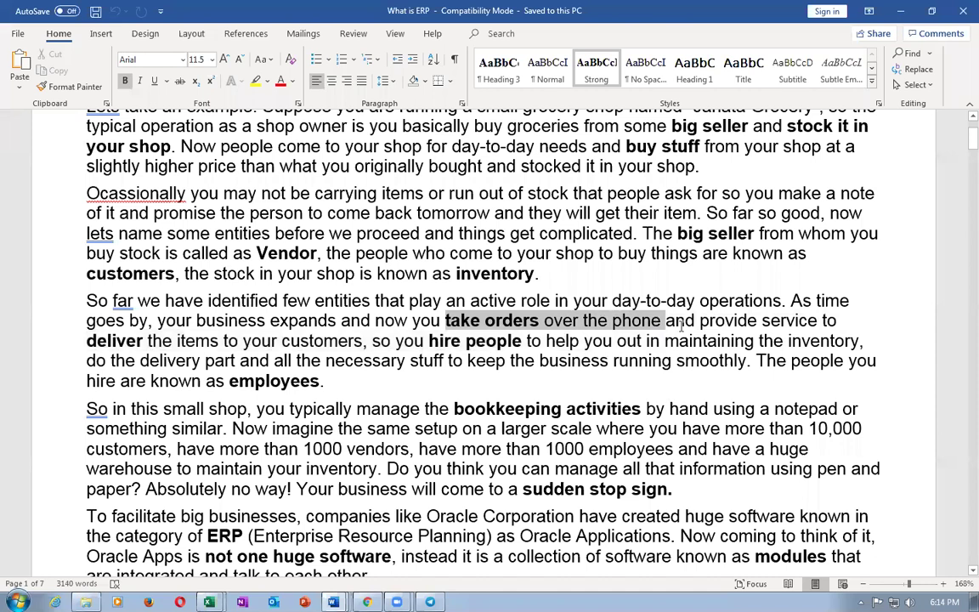
left_click(96, 339)
left_click_drag(96, 340, 504, 340)
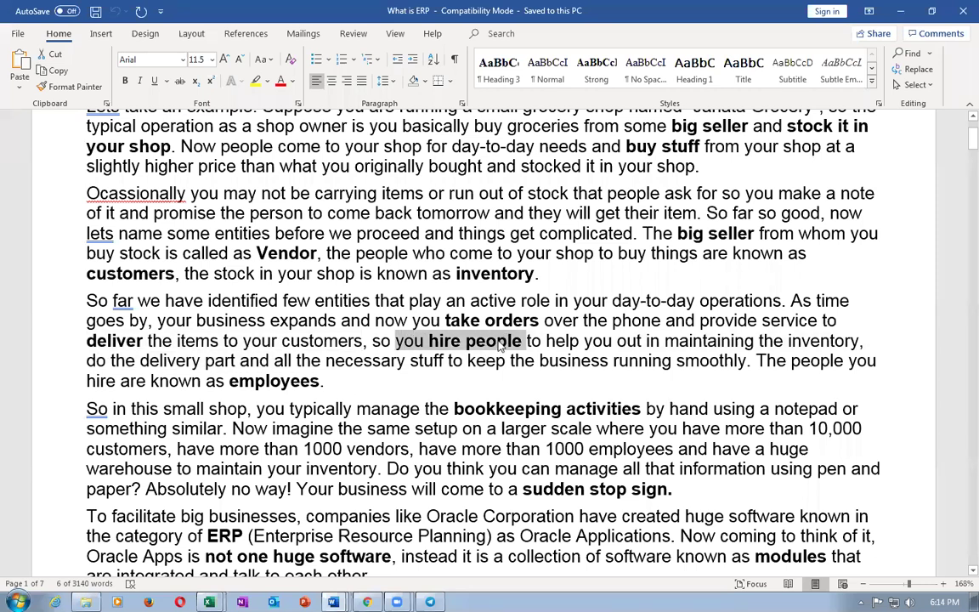
left_click_drag(213, 382, 295, 388)
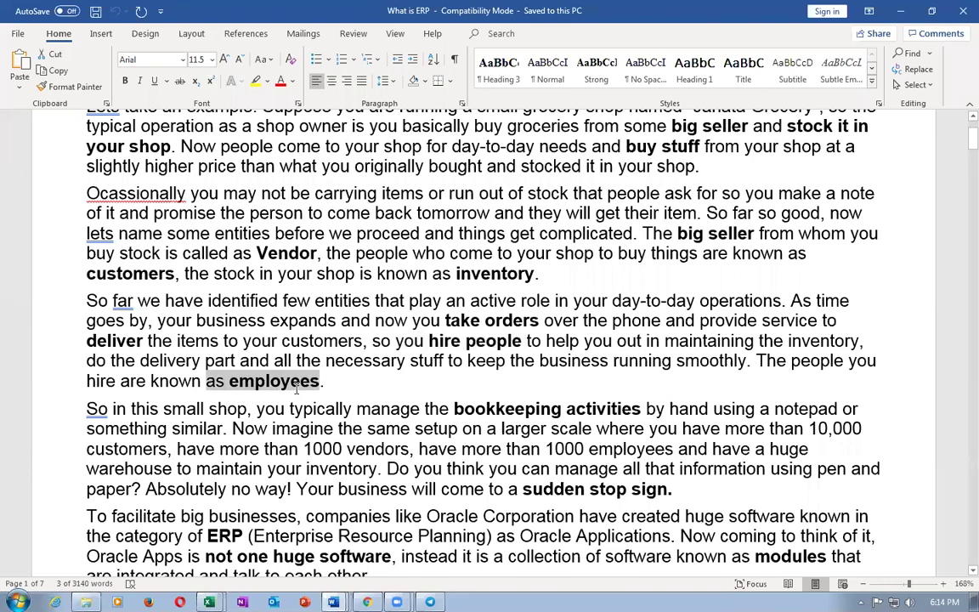
left_click(296, 387)
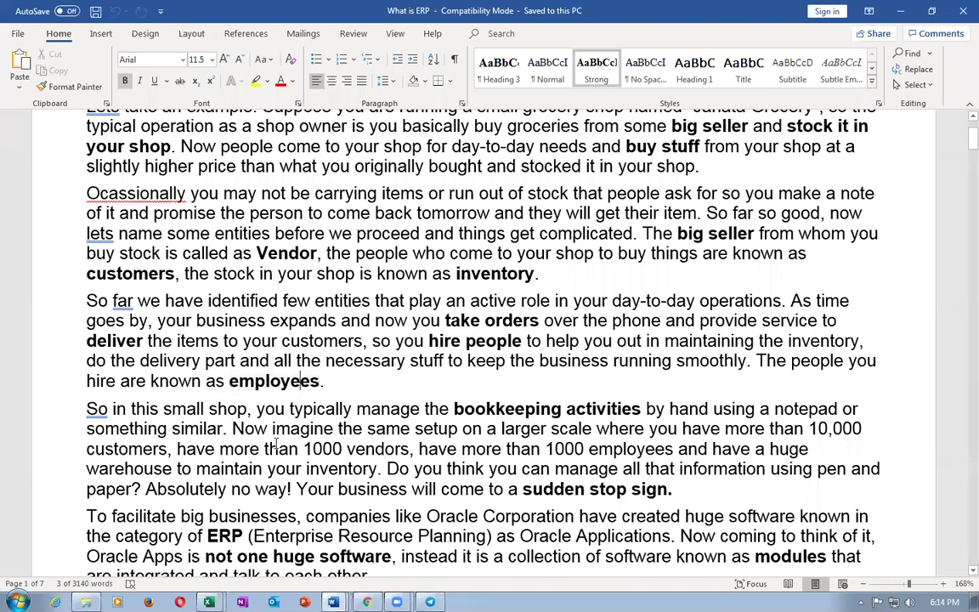
scroll(272, 432, "down", 3)
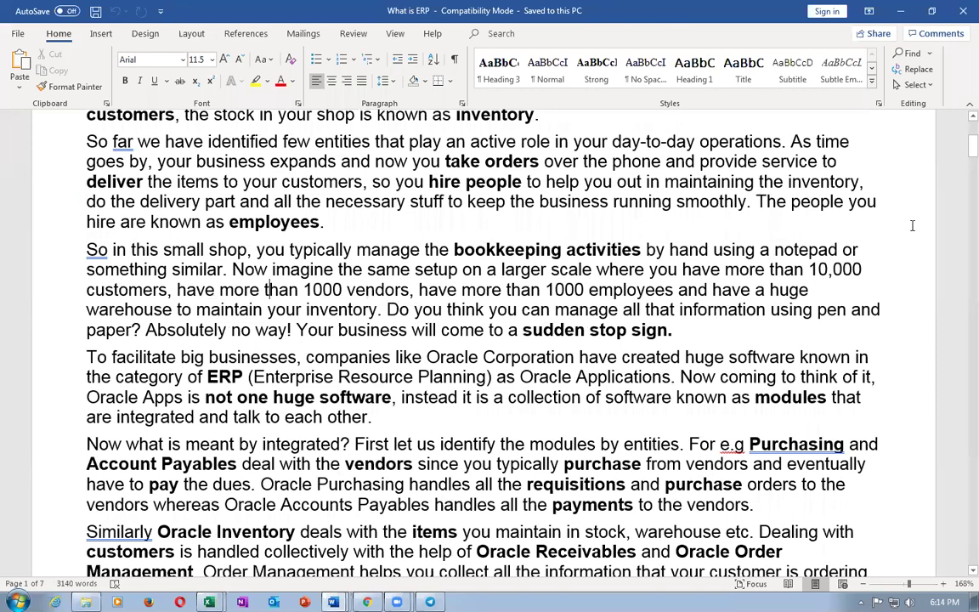
left_click_drag(113, 255, 776, 255)
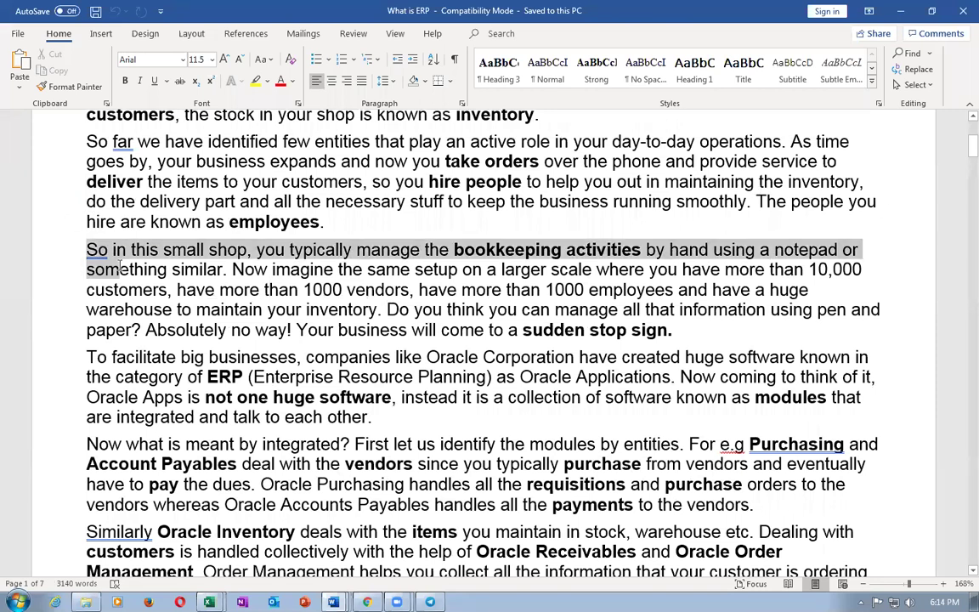
left_click(272, 269)
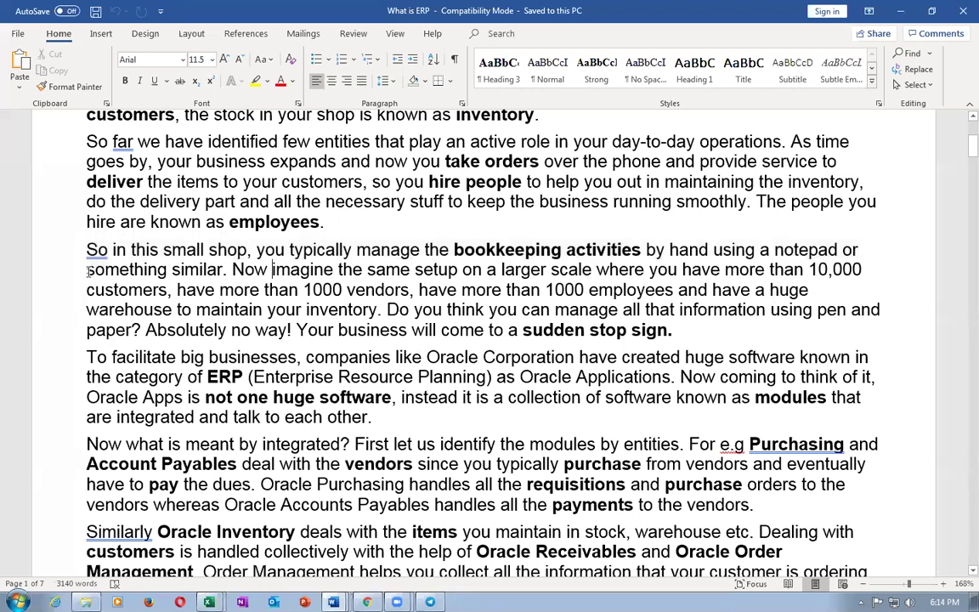
left_click_drag(807, 270, 844, 276)
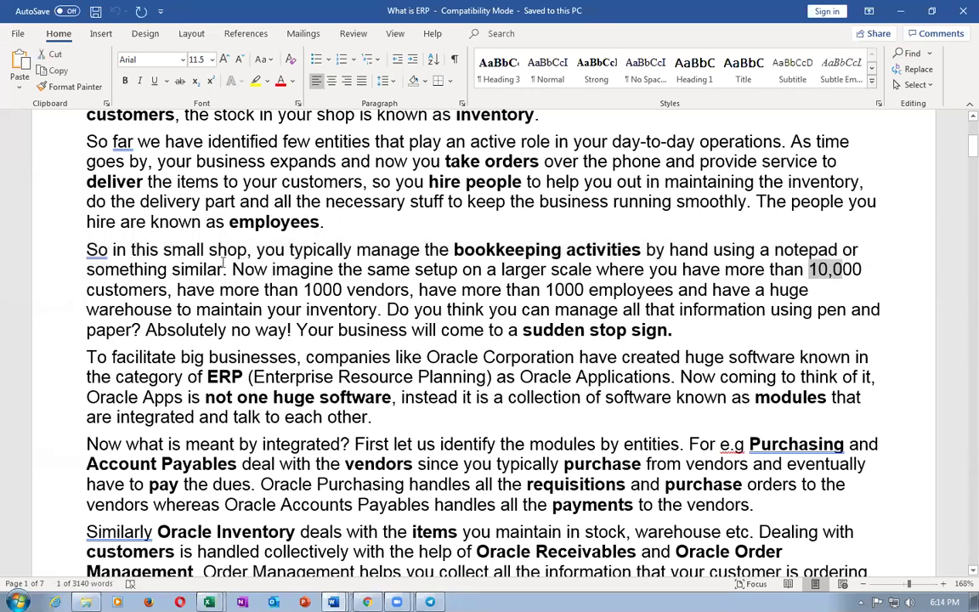
left_click_drag(221, 290, 324, 307)
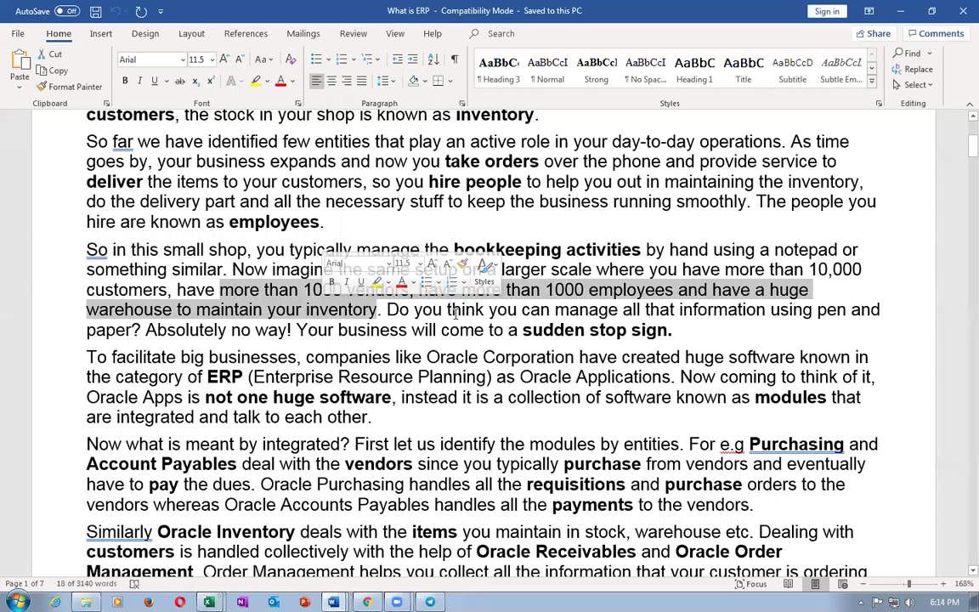
left_click(507, 290)
left_click_drag(506, 290, 586, 291)
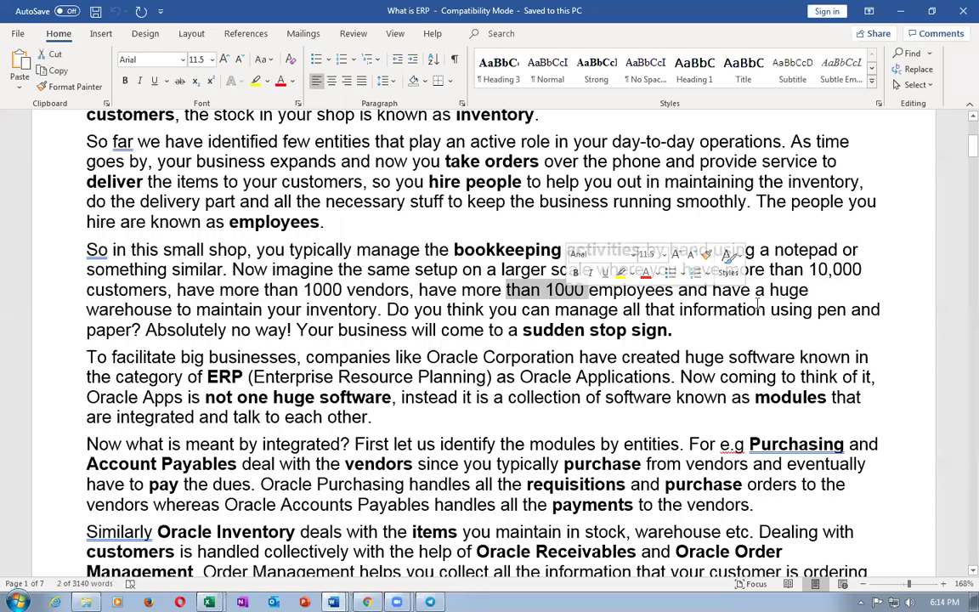
left_click(114, 309)
left_click(335, 331)
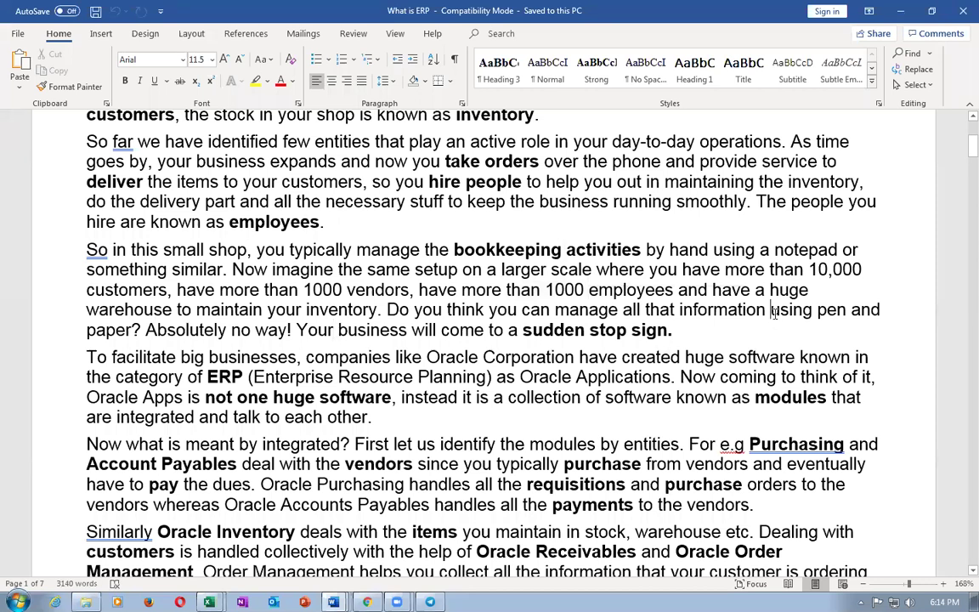
left_click_drag(772, 311, 770, 327)
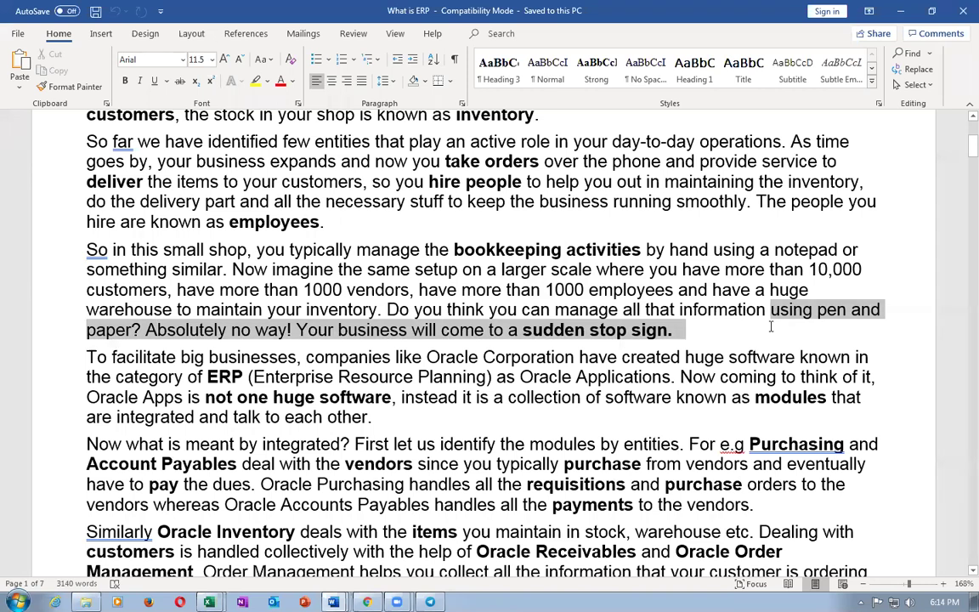
left_click(209, 358)
scroll(387, 406, "down", 2)
left_click(479, 250)
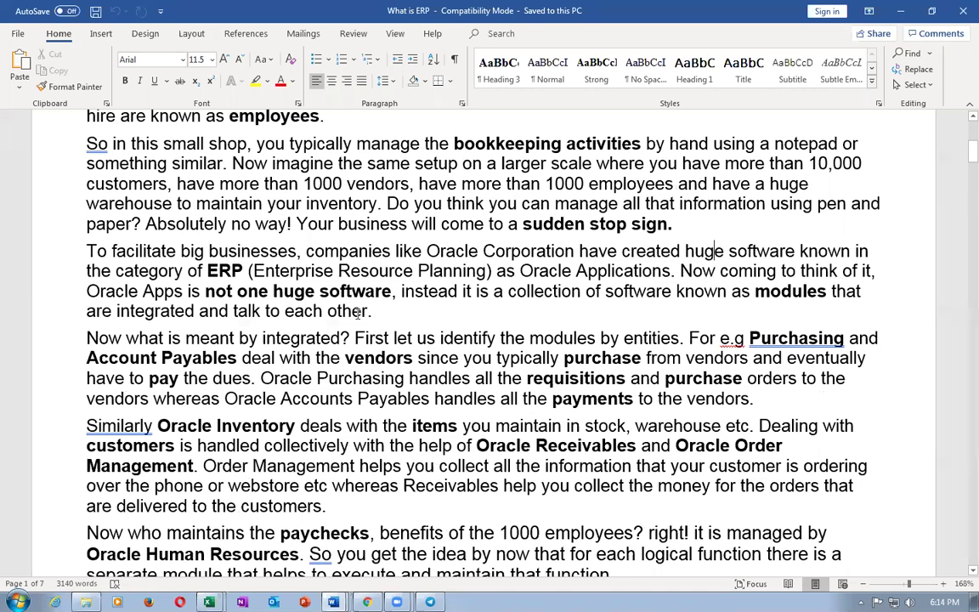
left_click_drag(254, 270, 489, 277)
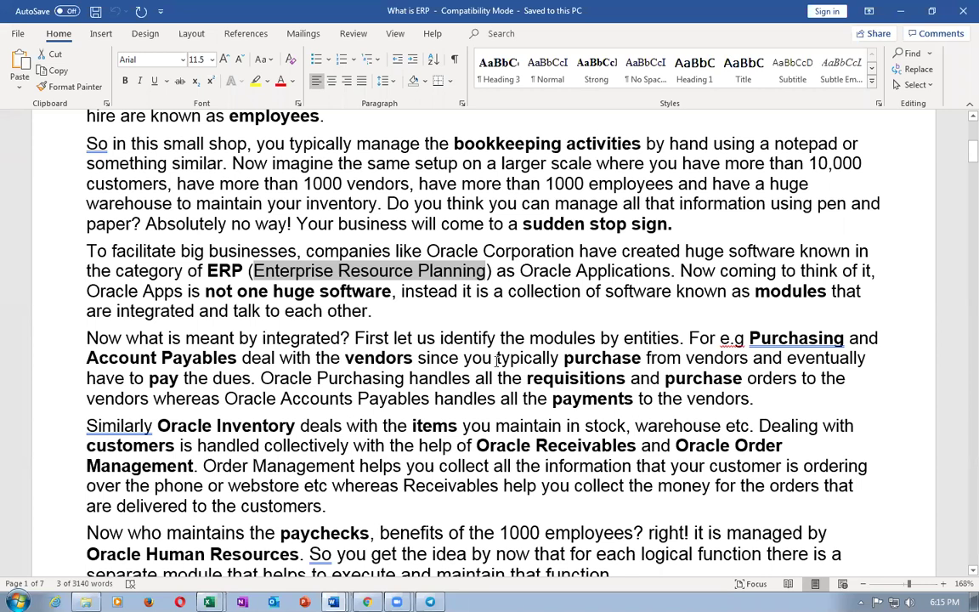
left_click(445, 320)
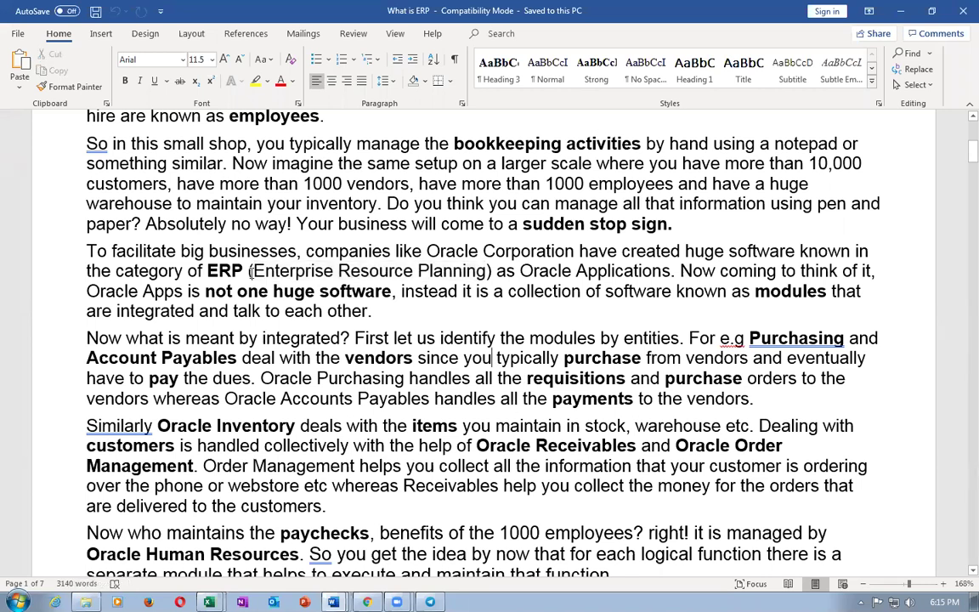
left_click_drag(251, 271, 481, 273)
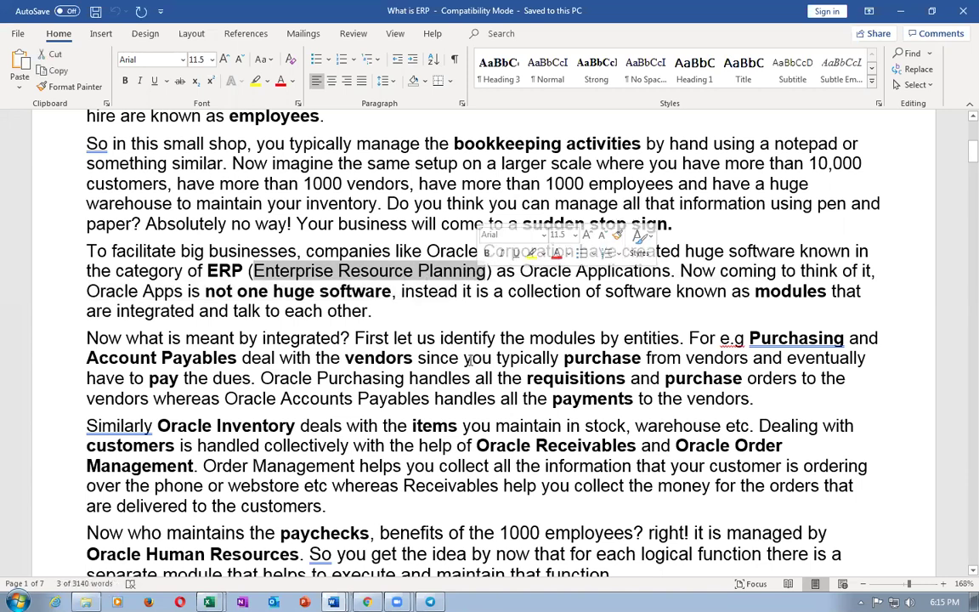
left_click(425, 320)
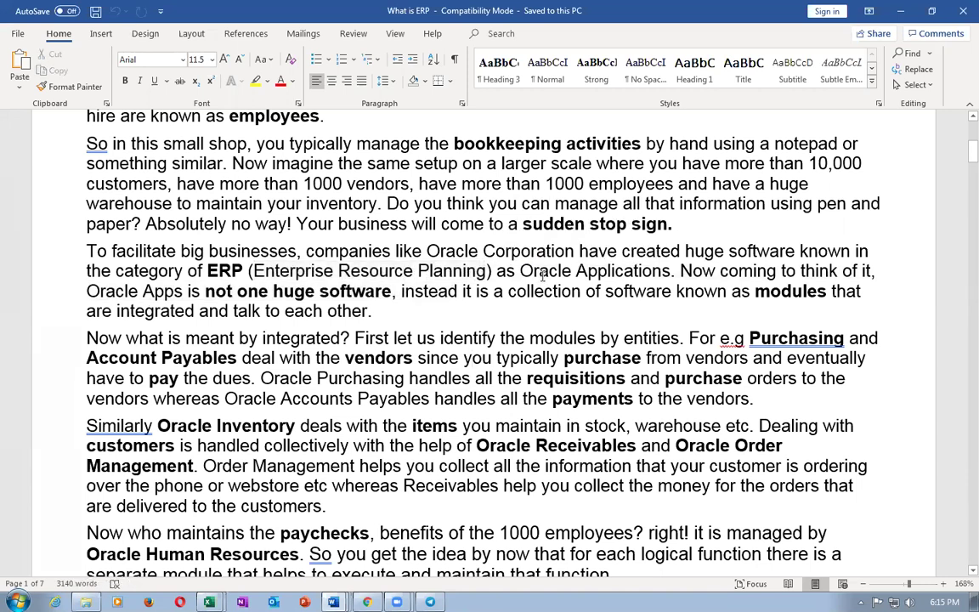
left_click_drag(519, 273, 670, 273)
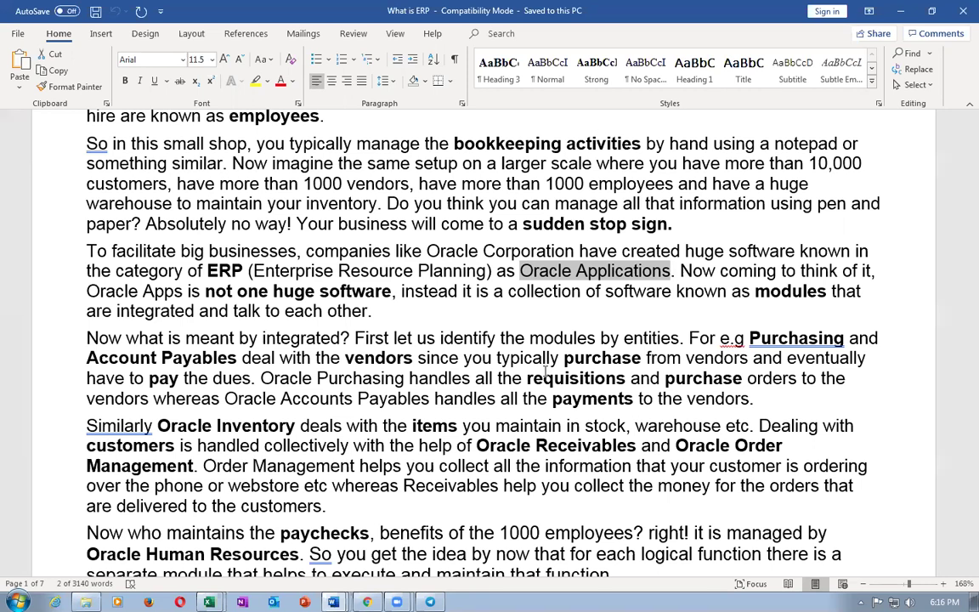
left_click(716, 270)
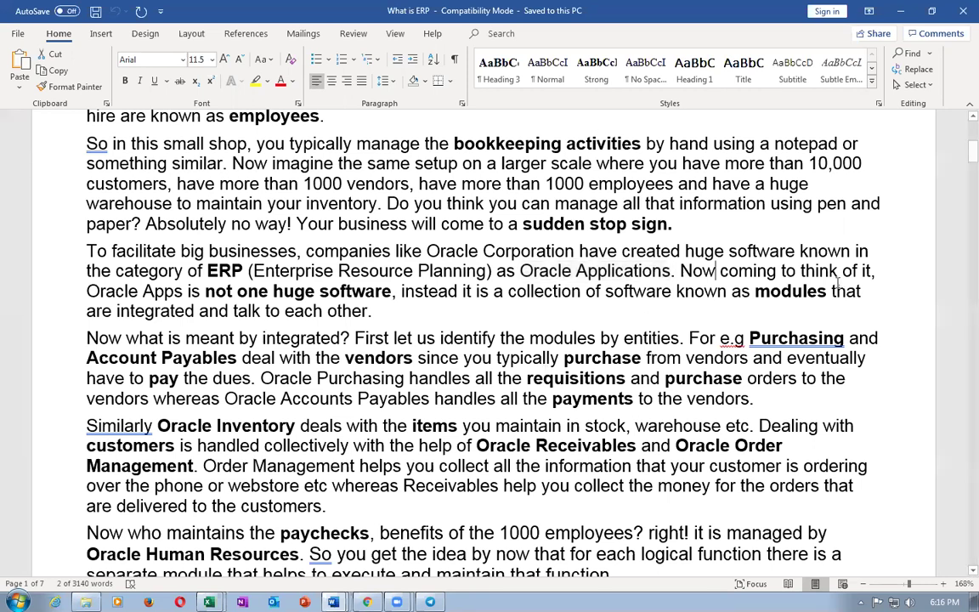
mouse_move(205, 290)
left_mouse_down()
mouse_move(309, 311)
mouse_move(403, 296)
mouse_move(393, 299)
left_mouse_up()
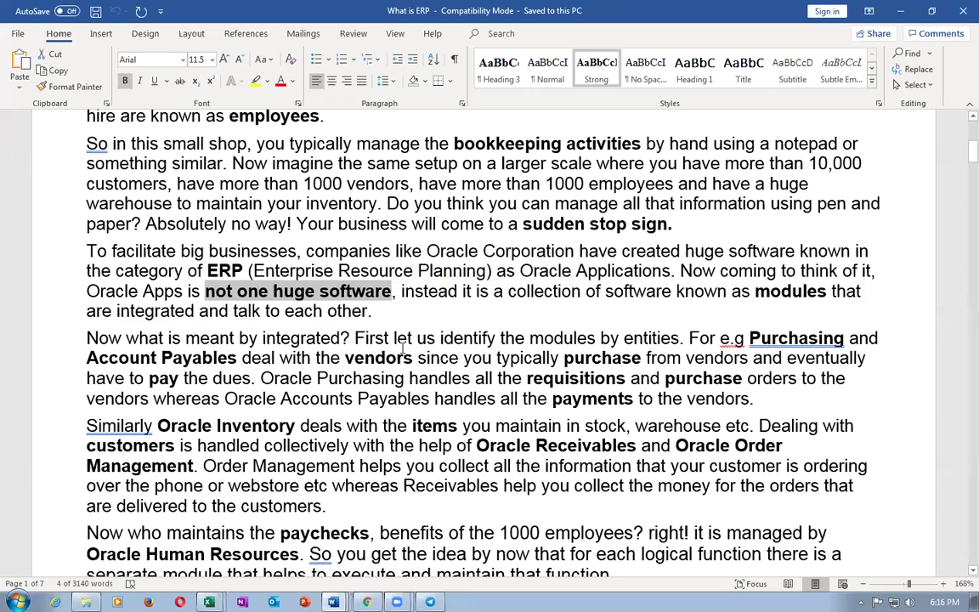
left_click(364, 313)
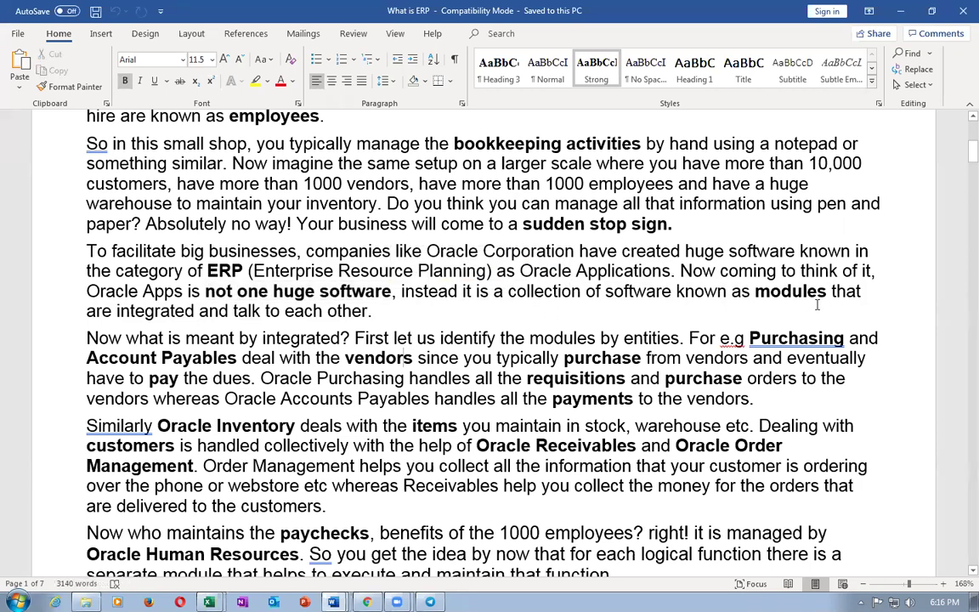
left_click_drag(768, 292, 817, 296)
left_click(414, 321)
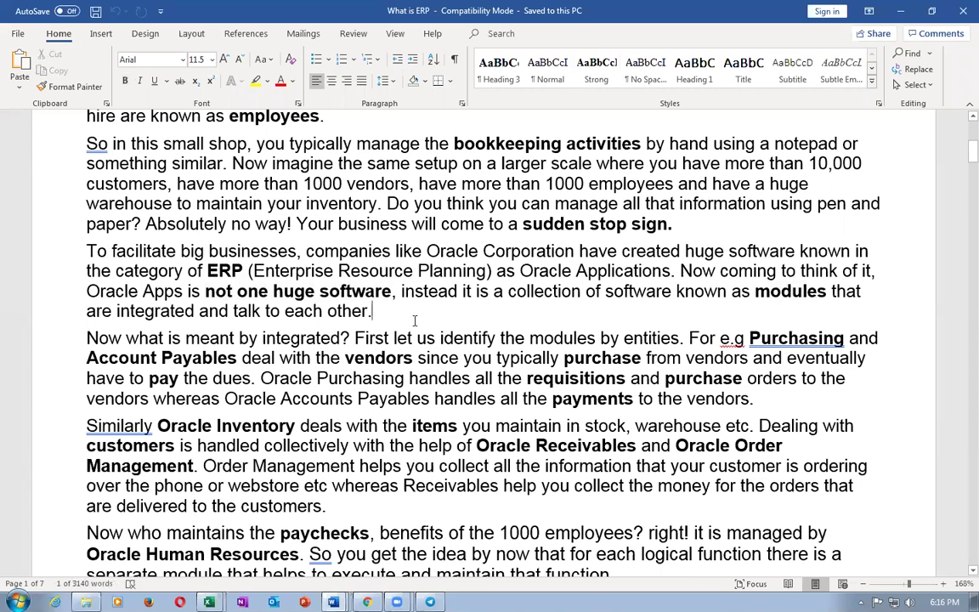
scroll(439, 373, "down", 1)
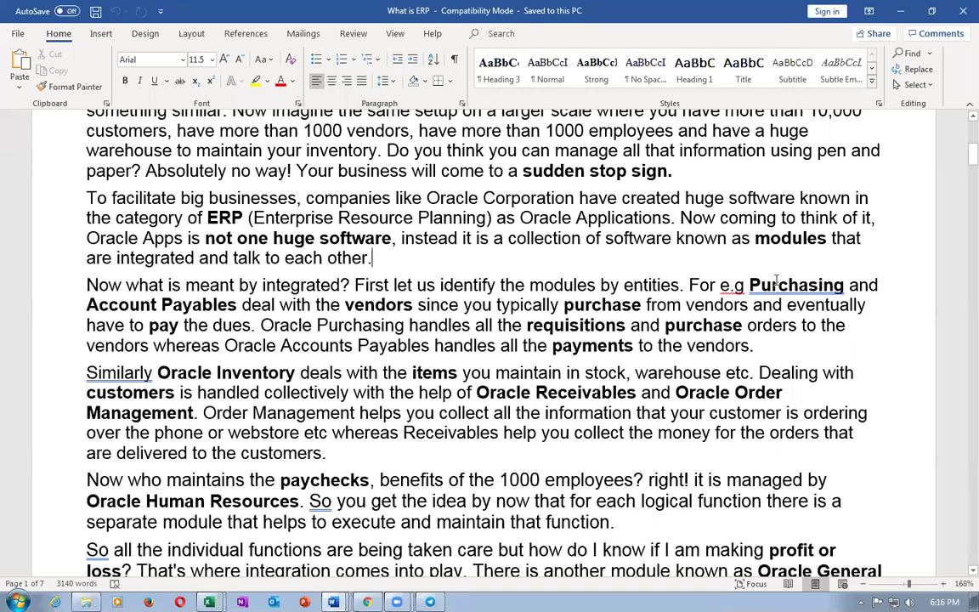
left_click_drag(846, 286, 237, 306)
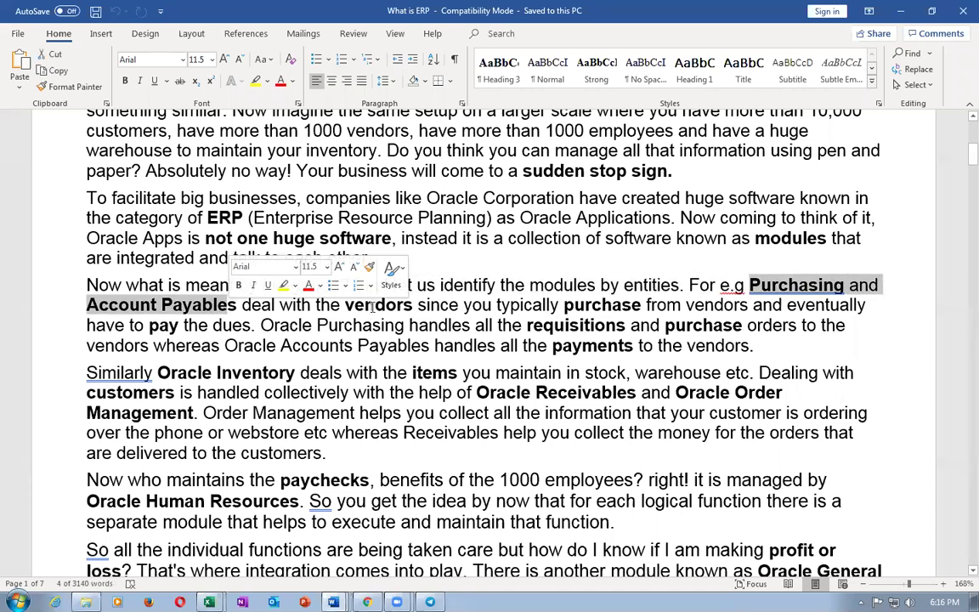
left_click(375, 305)
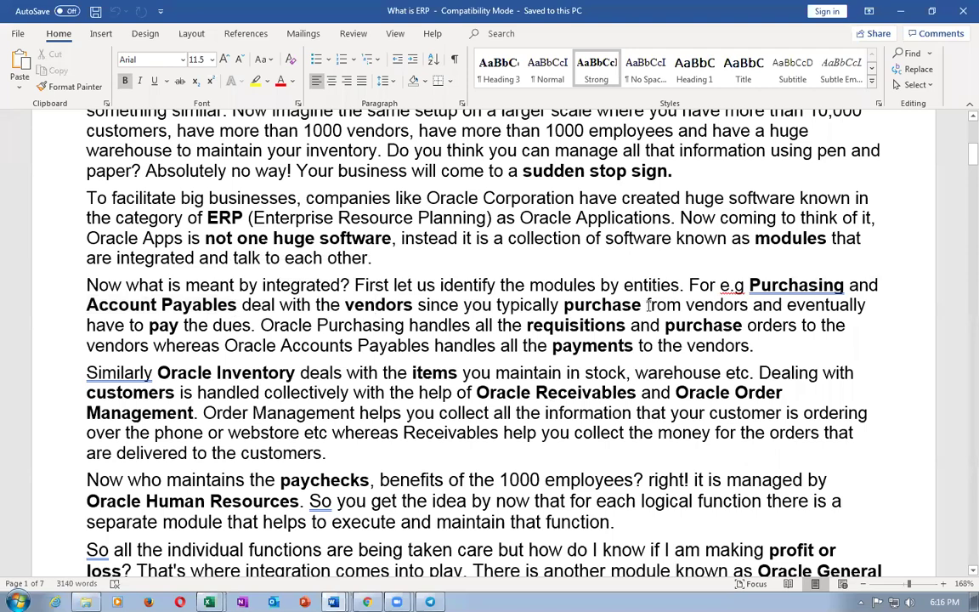
scroll(378, 326, "down", 3)
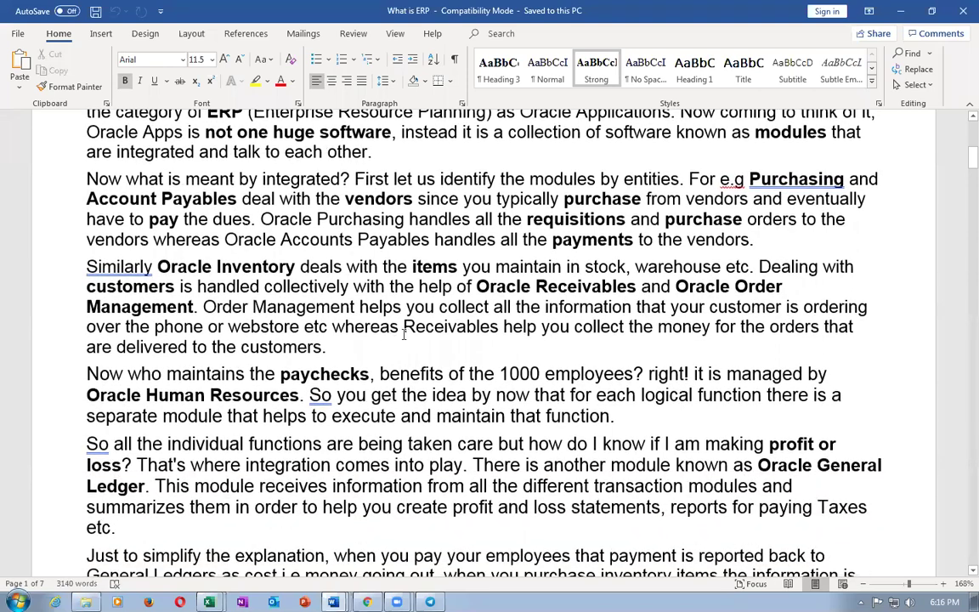
- Scroll through the What is ERP document, then bring up the Doc_1 notes window
left_click(400, 326)
scroll(417, 346, "down", 15)
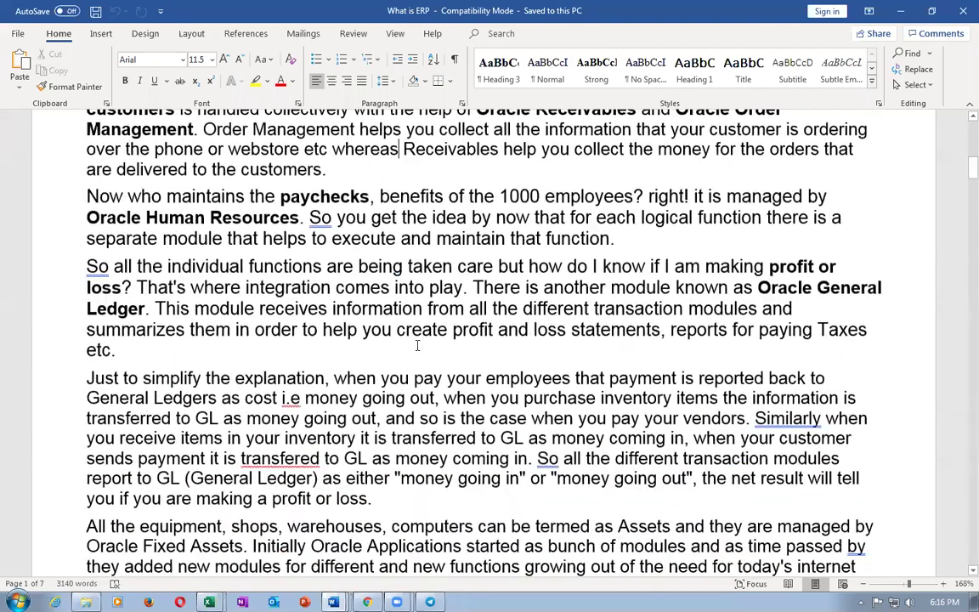
scroll(417, 346, "down", 4)
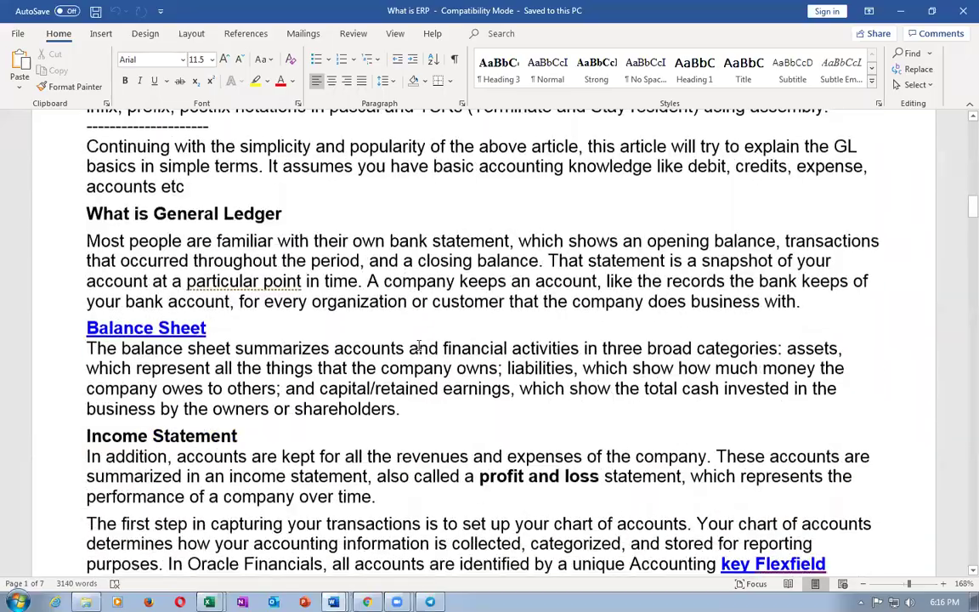
scroll(417, 346, "up", 20)
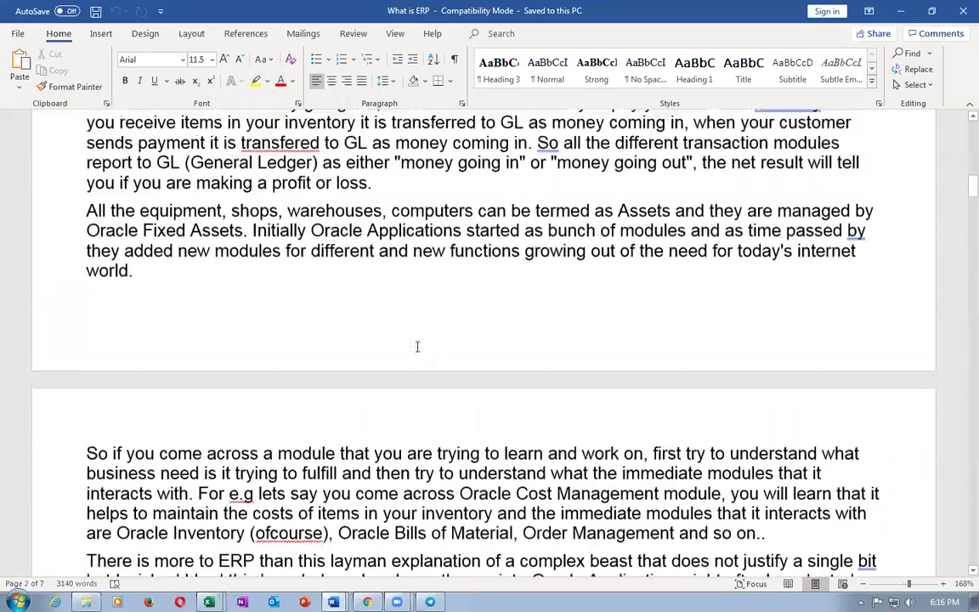
scroll(417, 346, "up", 7)
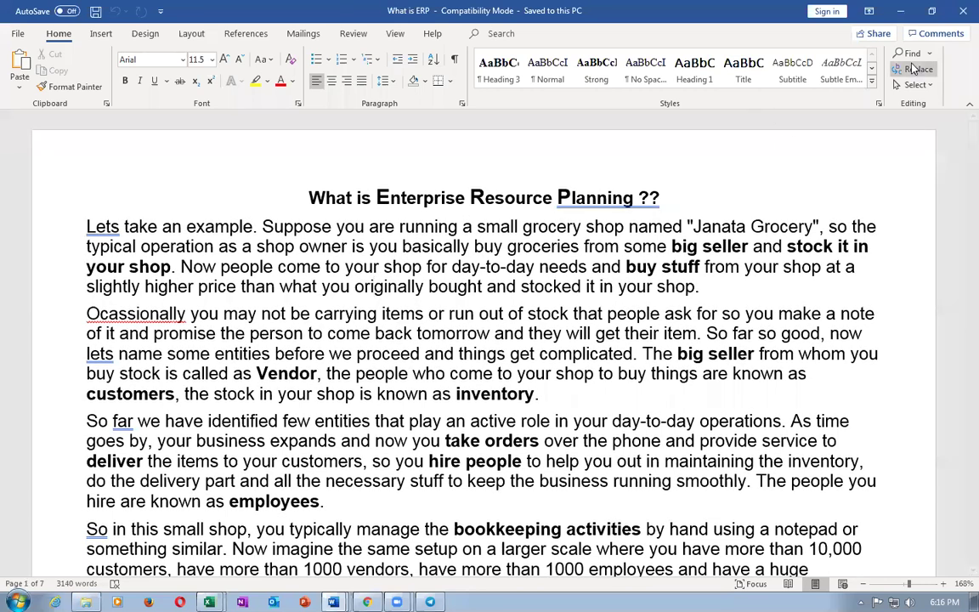
key("alt+Tab")
left_click(483, 305)
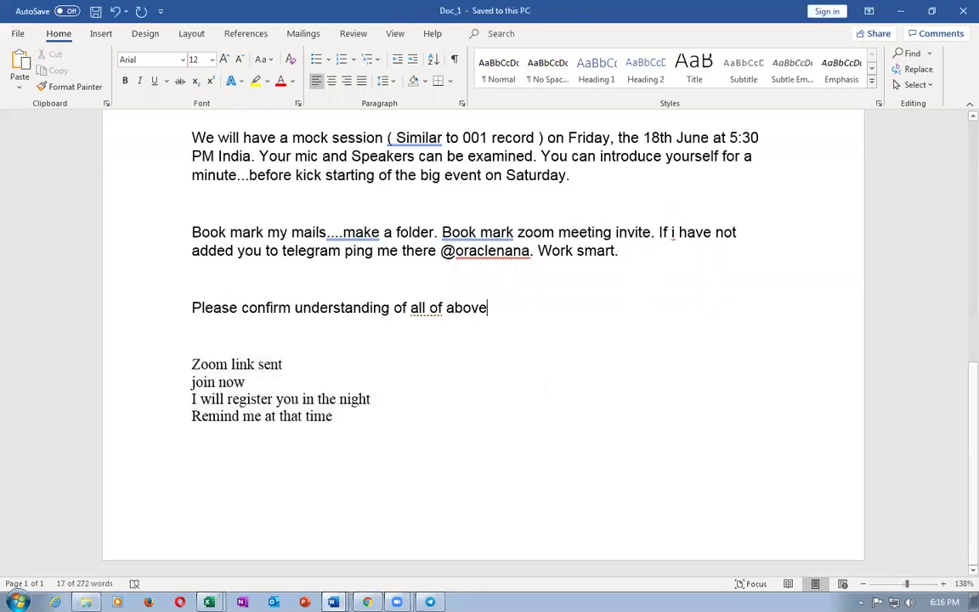
- Open ERP_Evolution from the 22 > Fusion_Inventory_Documentation folder in Word
left_click(900, 11)
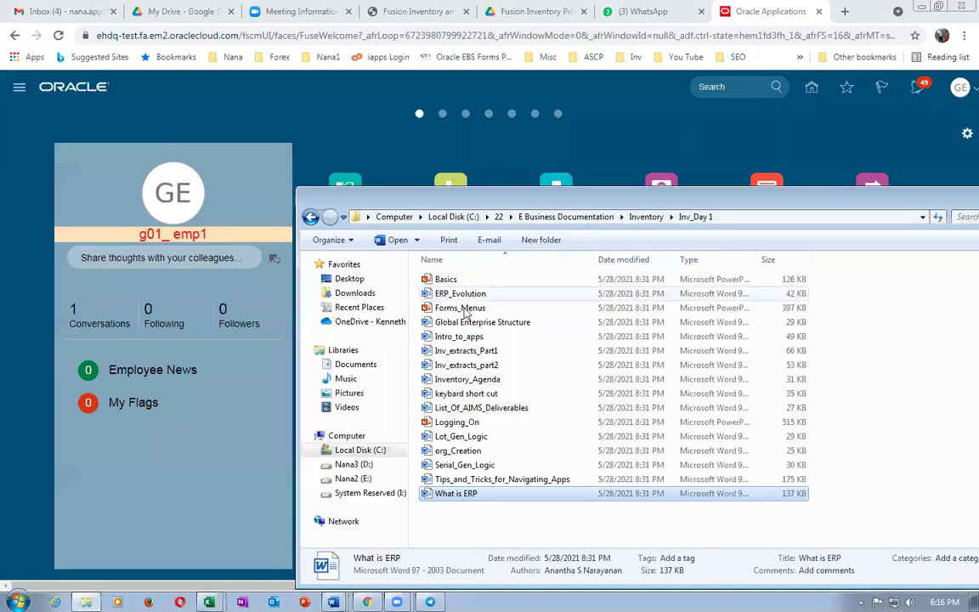
left_click_drag(824, 212, 613, 184)
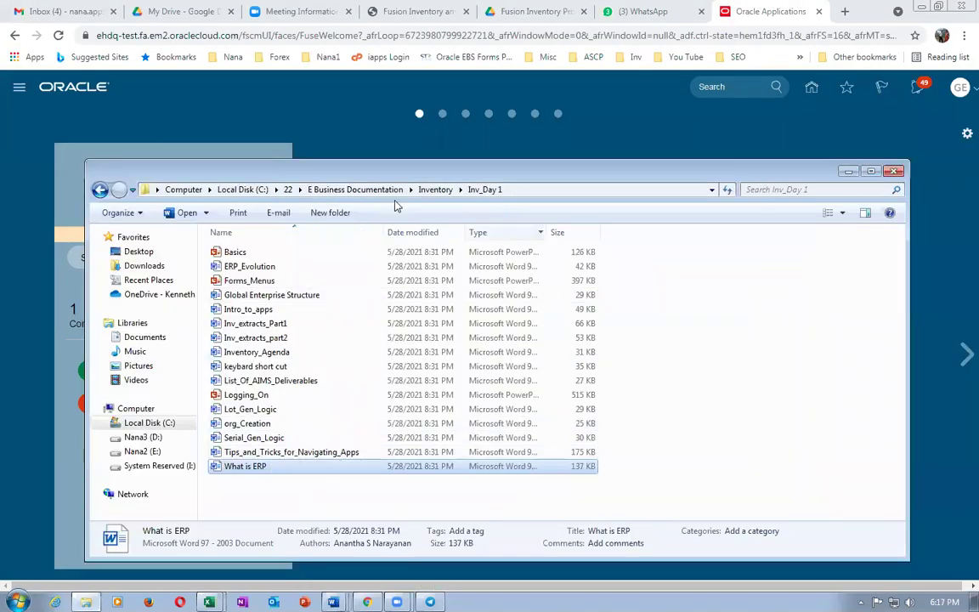
left_click(288, 190)
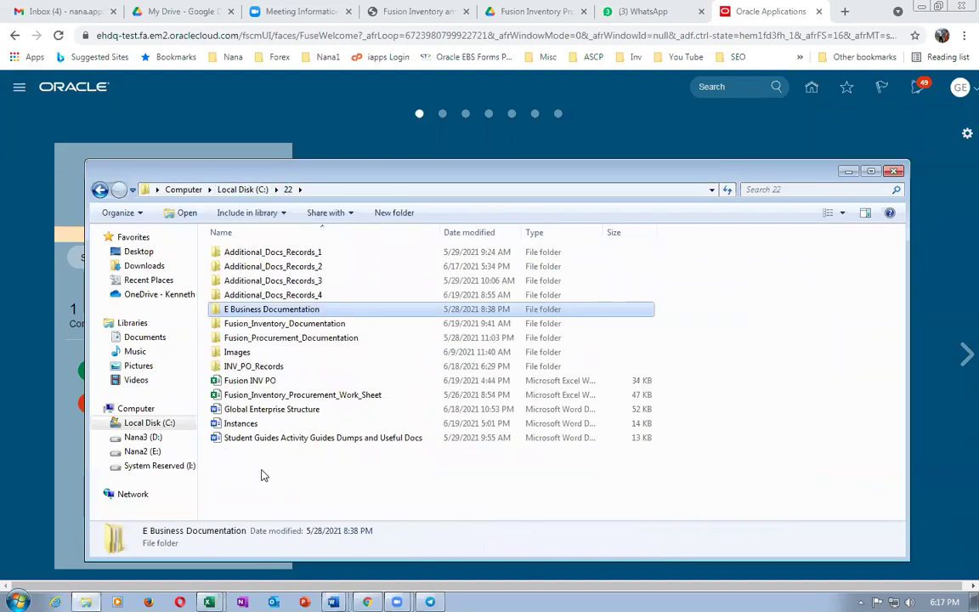
double_click(285, 324)
left_click(335, 481)
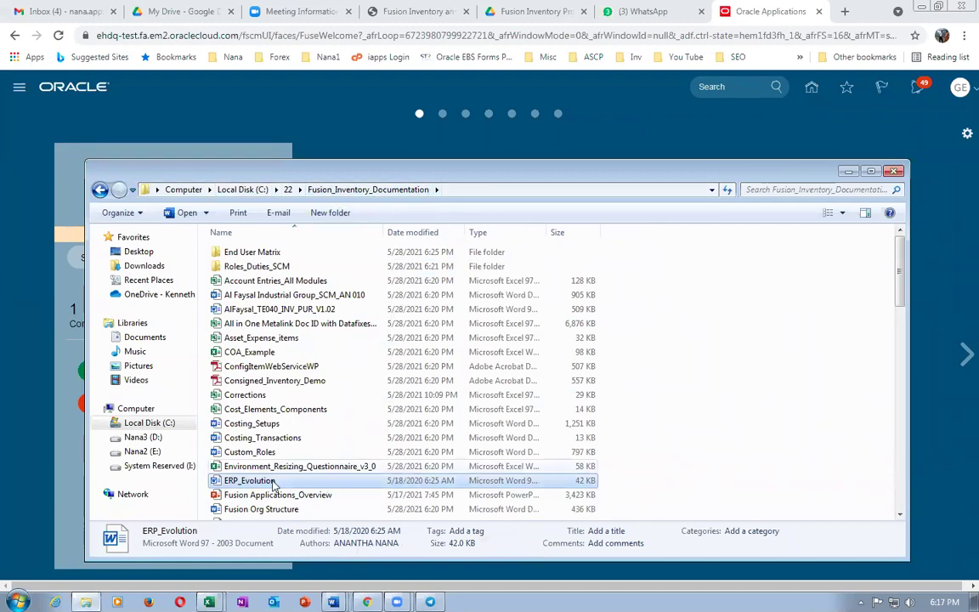
double_click(274, 482)
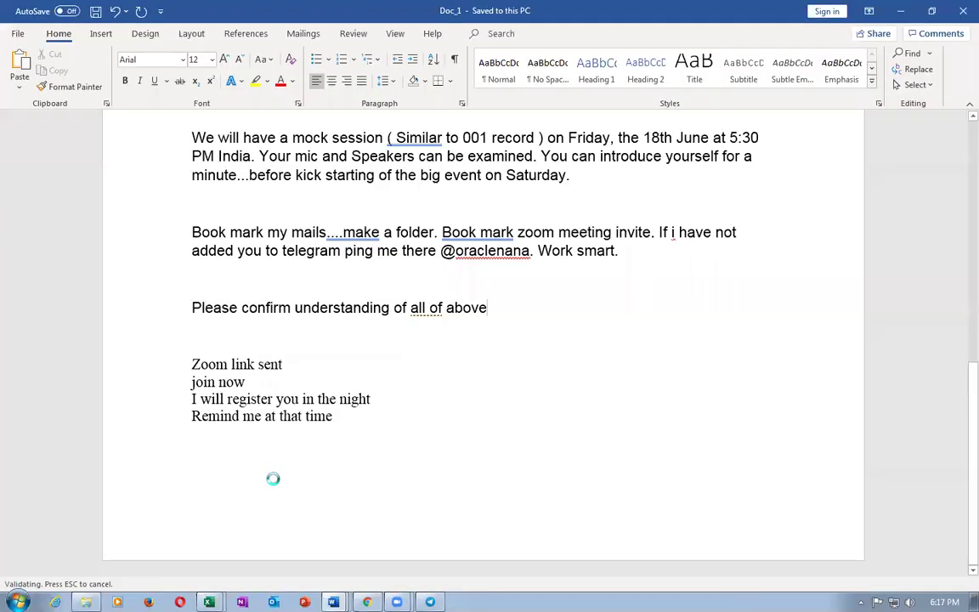
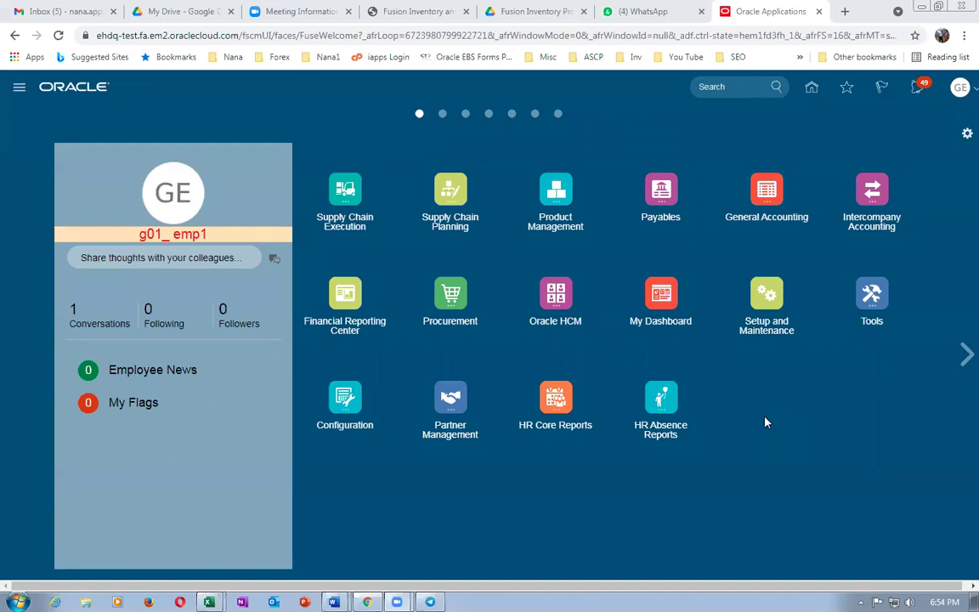
- Remove Reports and Analytics, Sales and Service Access, File Import and Export, Desktop Integration and Transaction Console from Tools
left_click(887, 298)
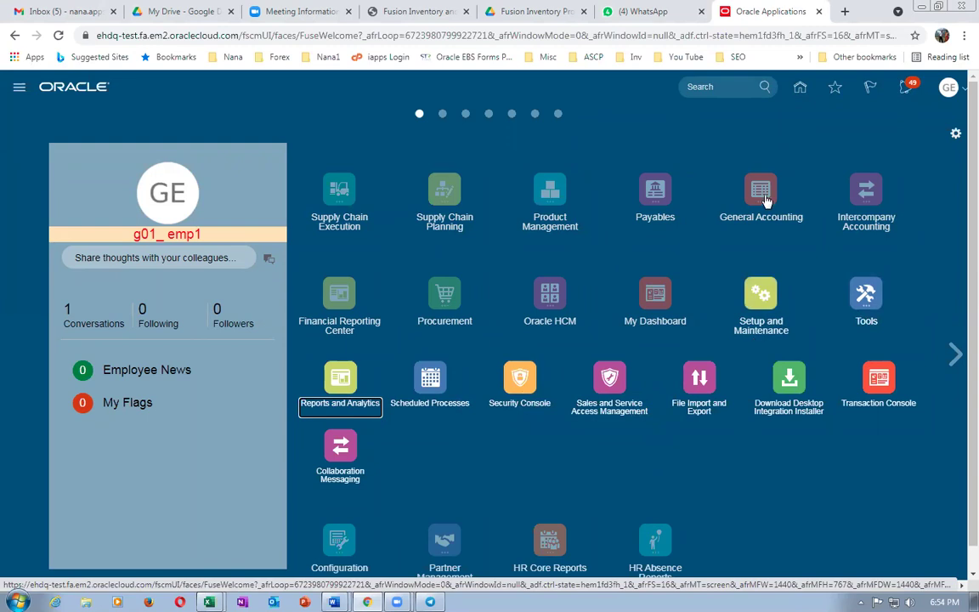
left_click(956, 136)
scroll(588, 424, "down", 3)
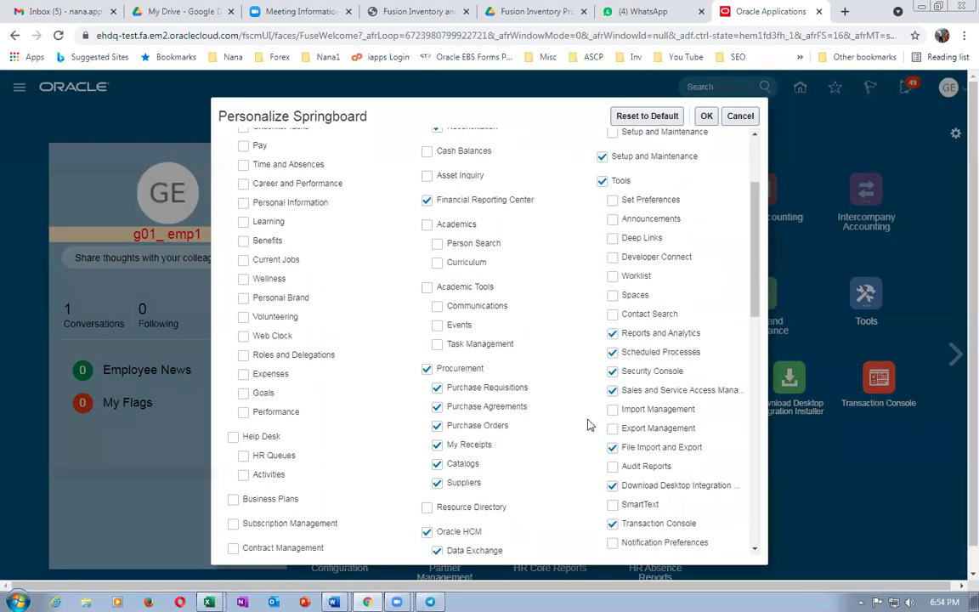
left_click(613, 336)
left_click(612, 390)
left_click(612, 448)
left_click(612, 485)
left_click(613, 524)
scroll(614, 520, "down", 3)
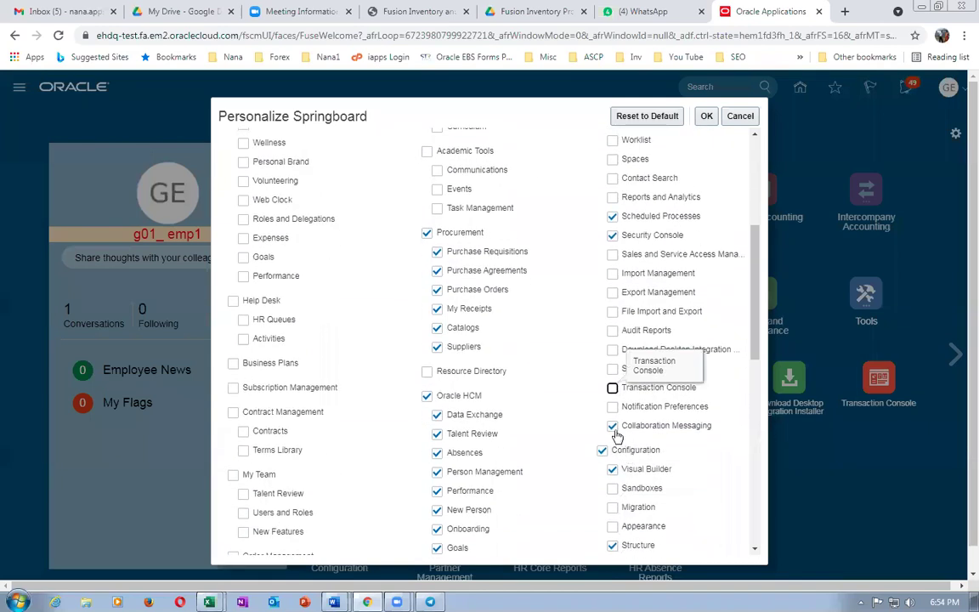
scroll(645, 221, "up", 6)
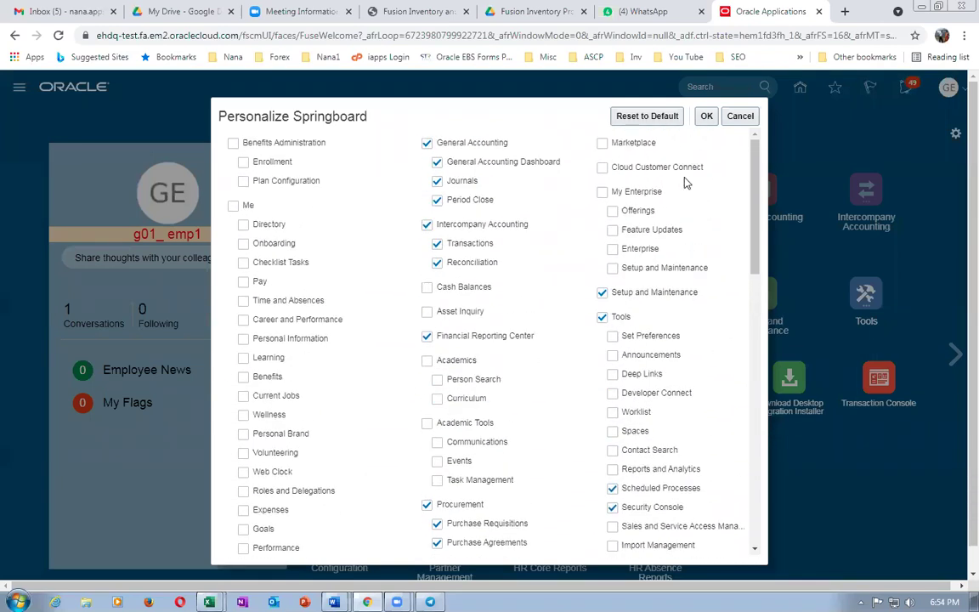
left_click(706, 116)
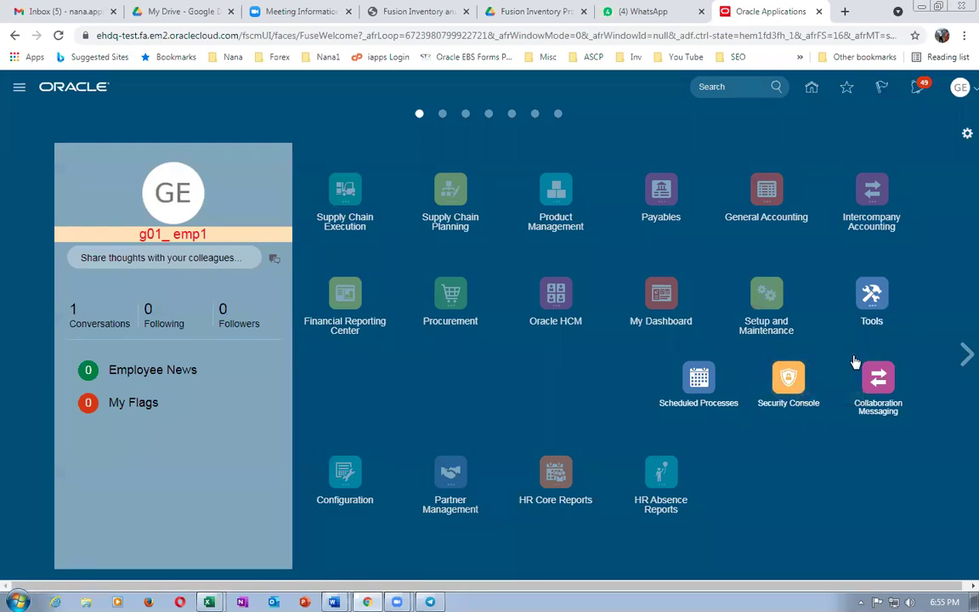
- In the Security Console, dismiss the import warning and start a new account from Users
left_click(785, 381)
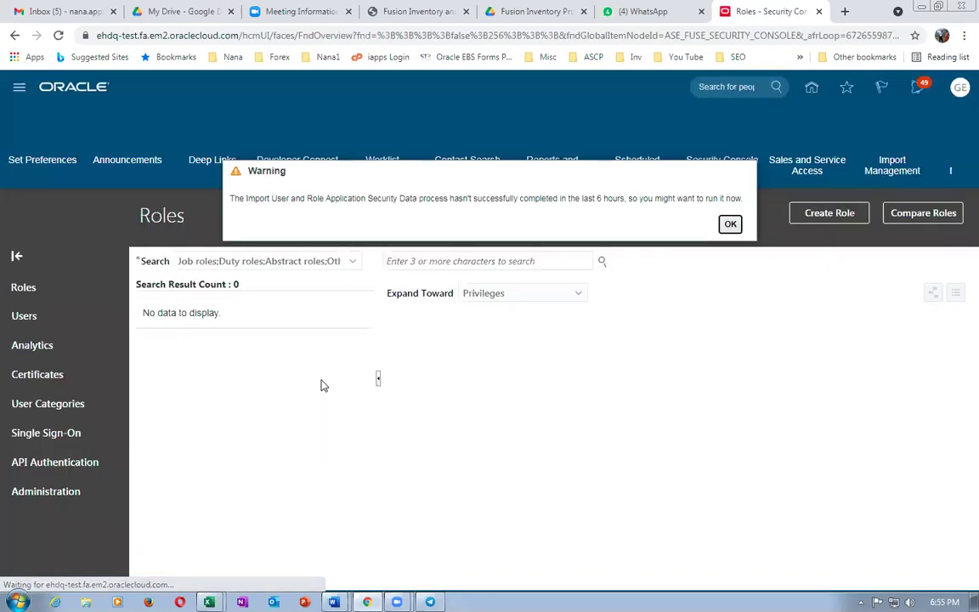
left_click(728, 224)
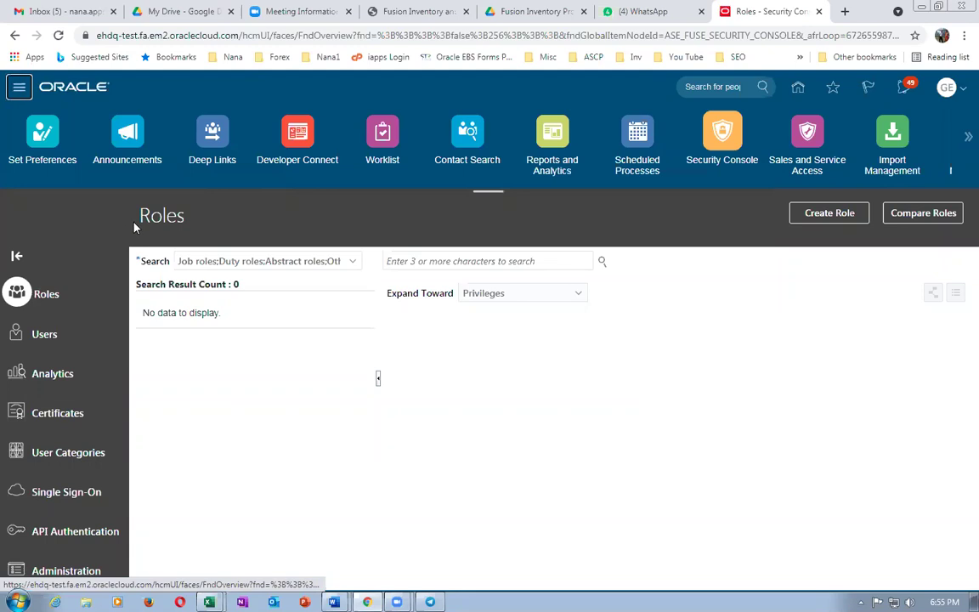
left_click(47, 336)
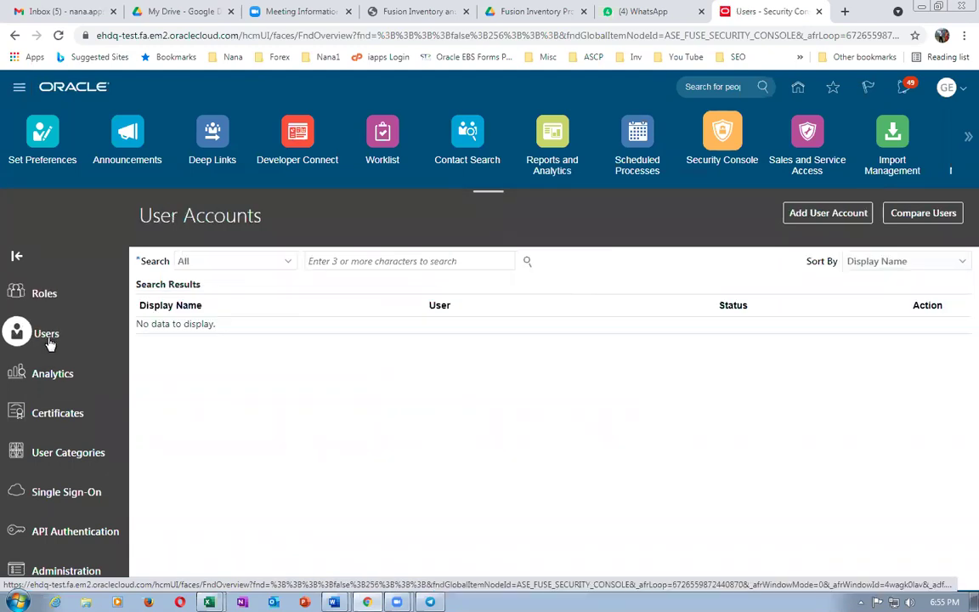
left_click(837, 218)
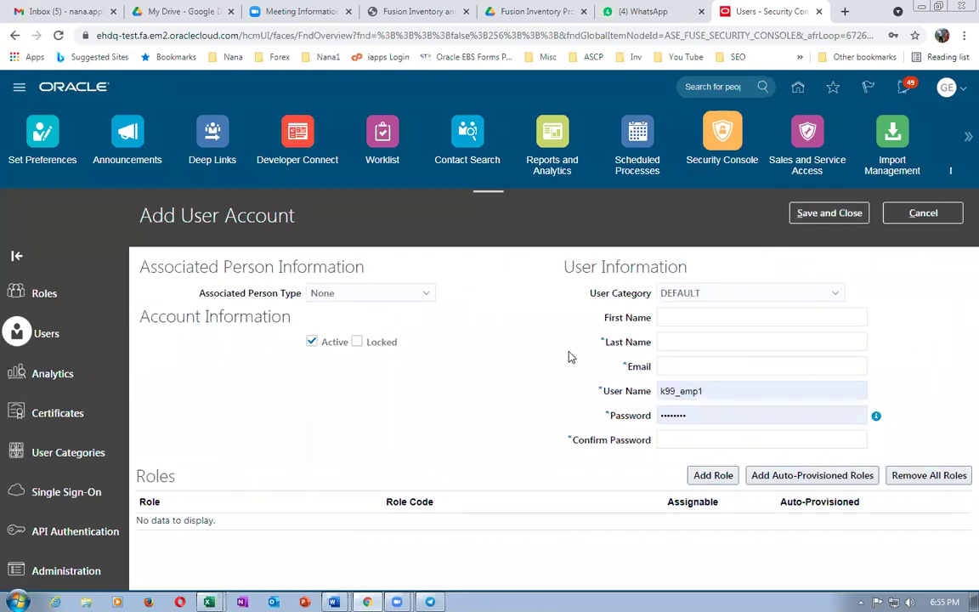
- Enter the new user's first name and last name
left_click(677, 317)
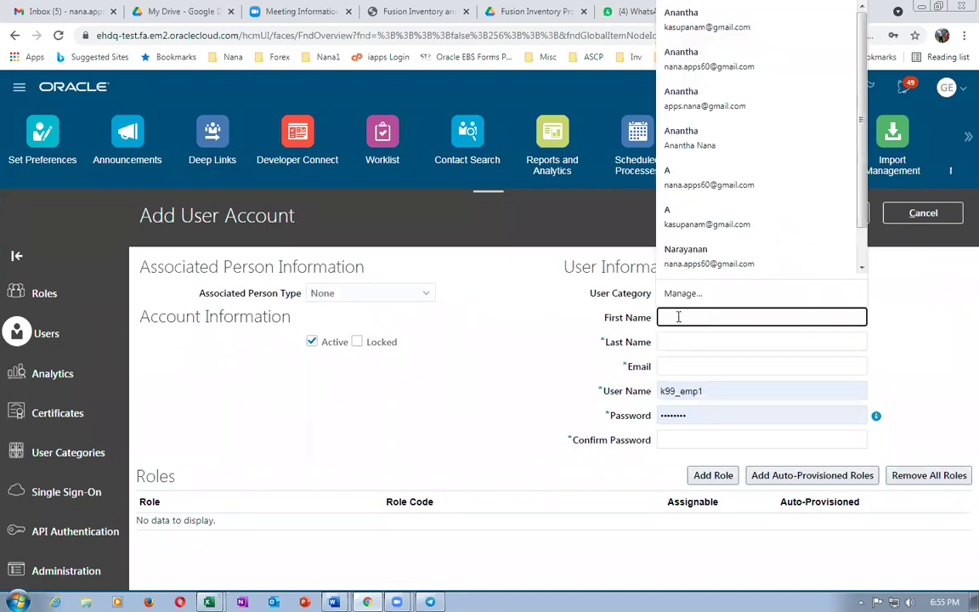
type("g02")
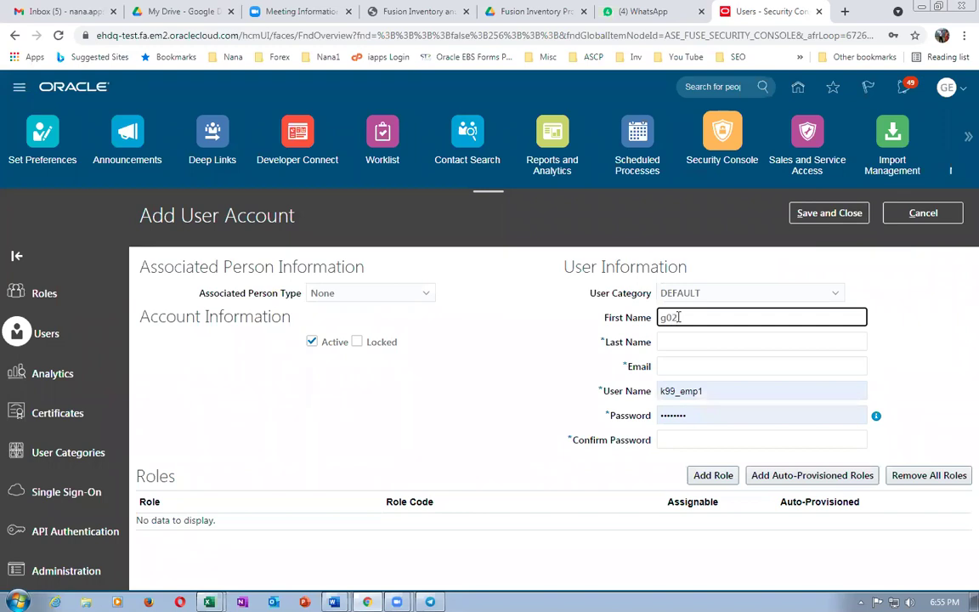
key("BackSpace")
type("3_")
left_click(678, 338)
type("imp")
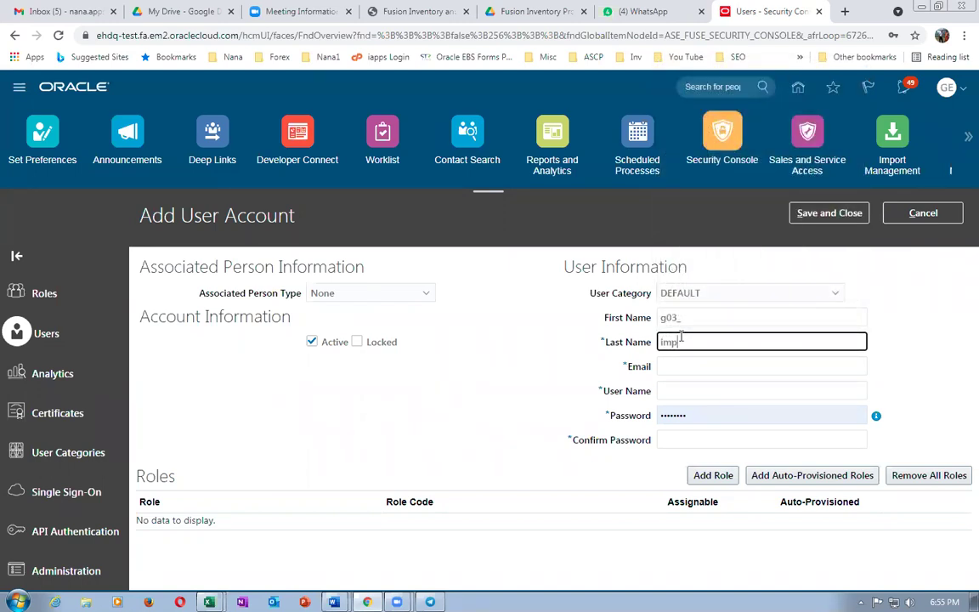
left_click(535, 382)
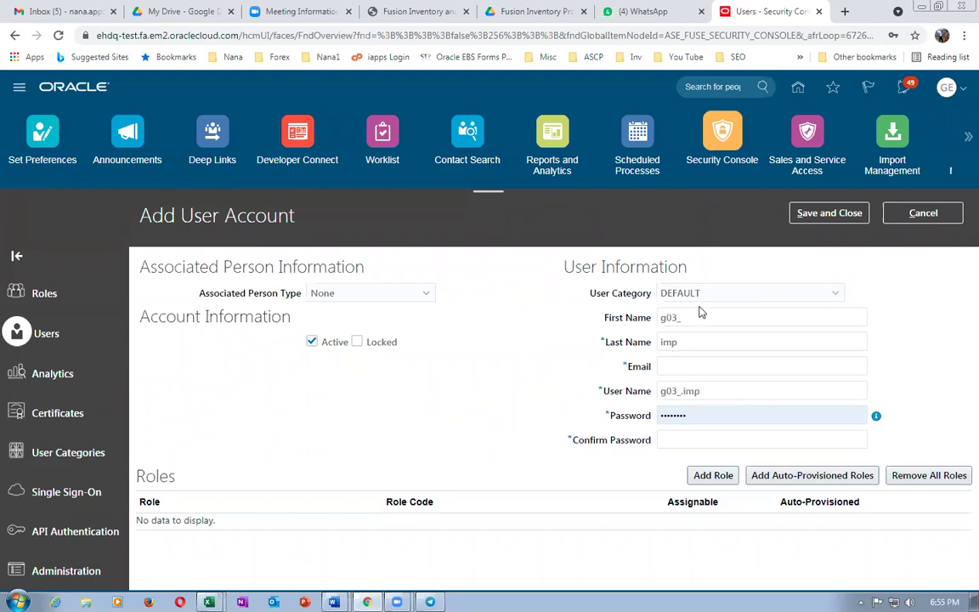
- Fill in the user's e-mail address and replace the user name with g03_imp
left_click(687, 366)
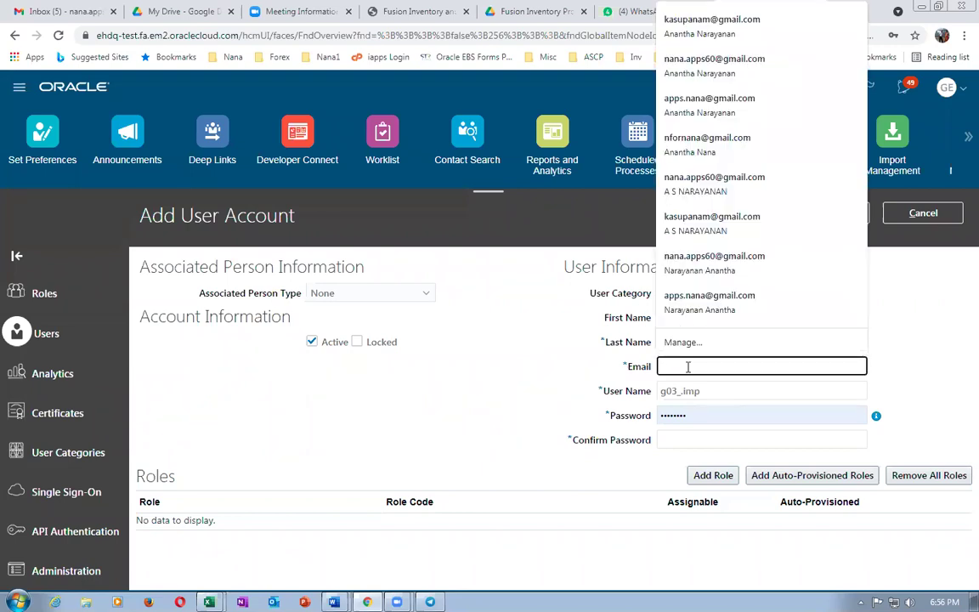
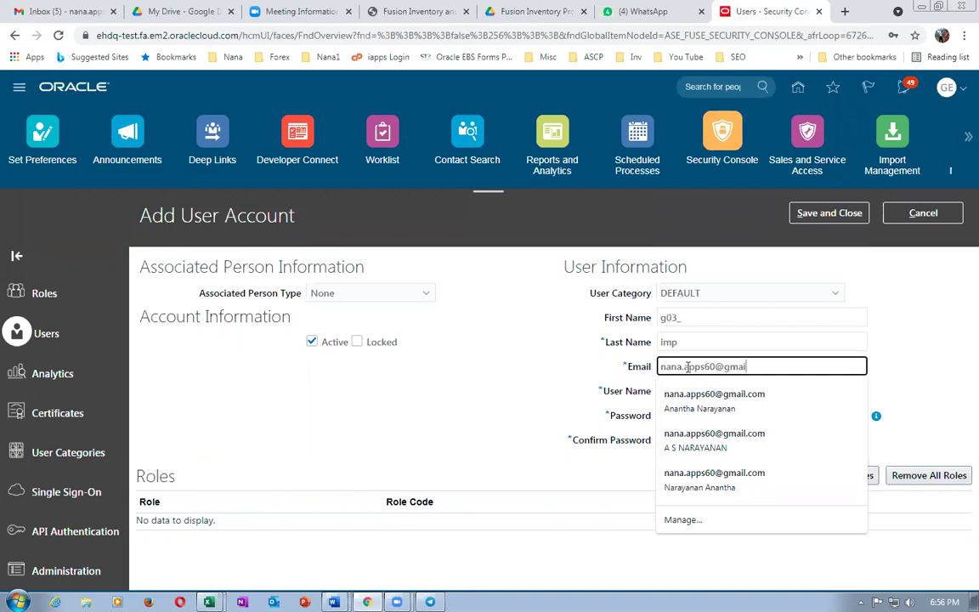
key("Tab")
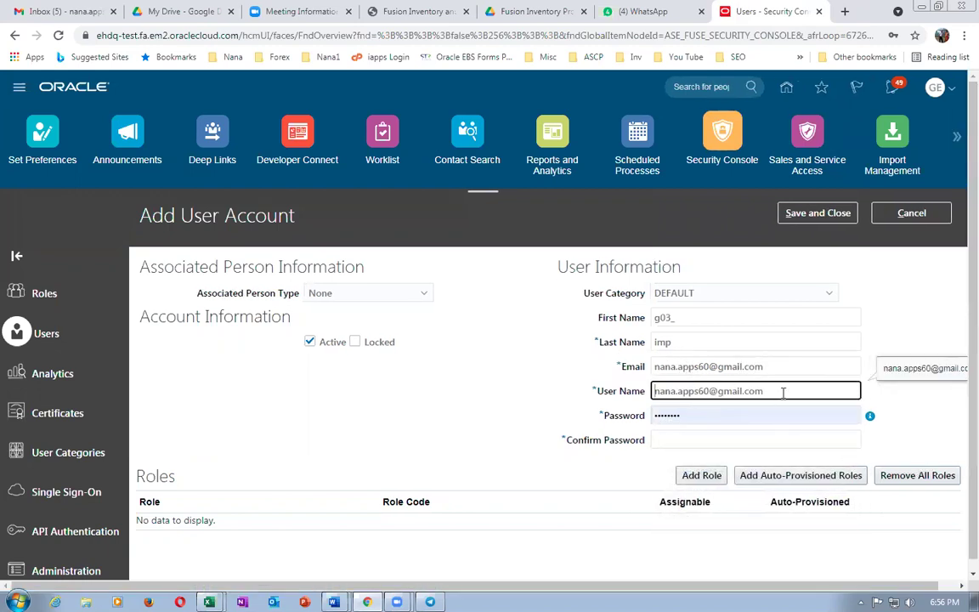
key("ctrl+a")
type("g")
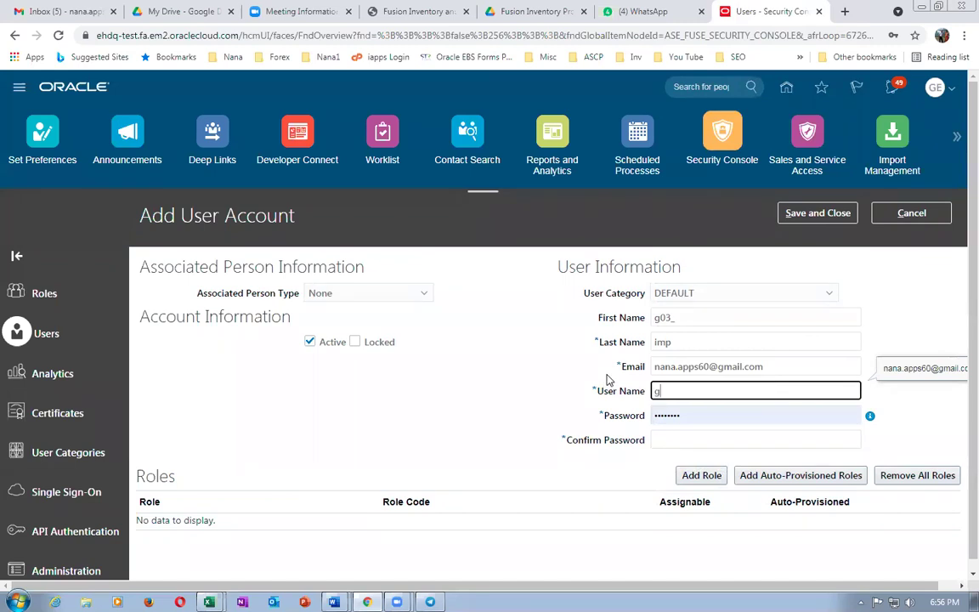
type("03_imp")
- Enter the account password and confirm it in Confirm Password
key("Tab")
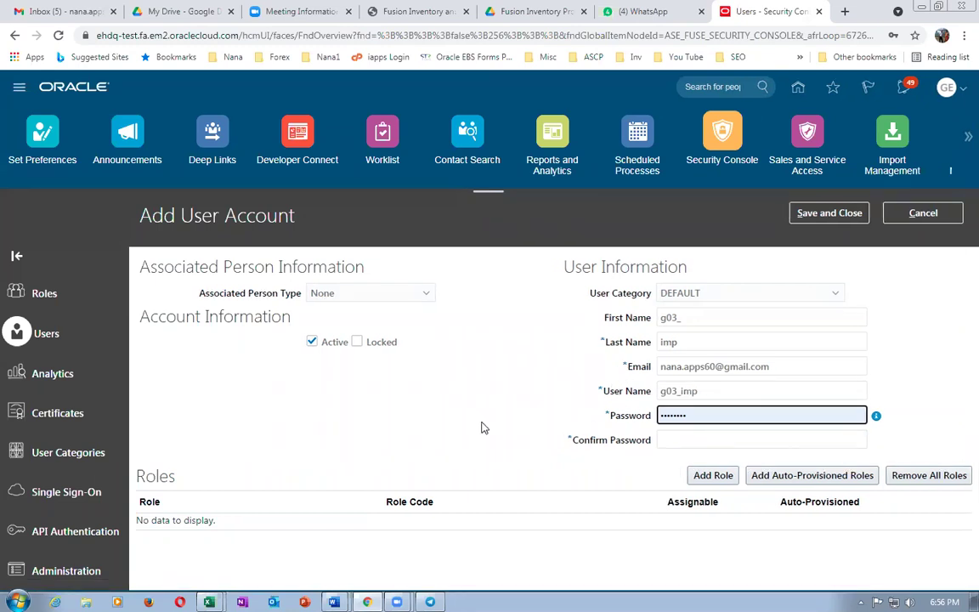
type("Welc")
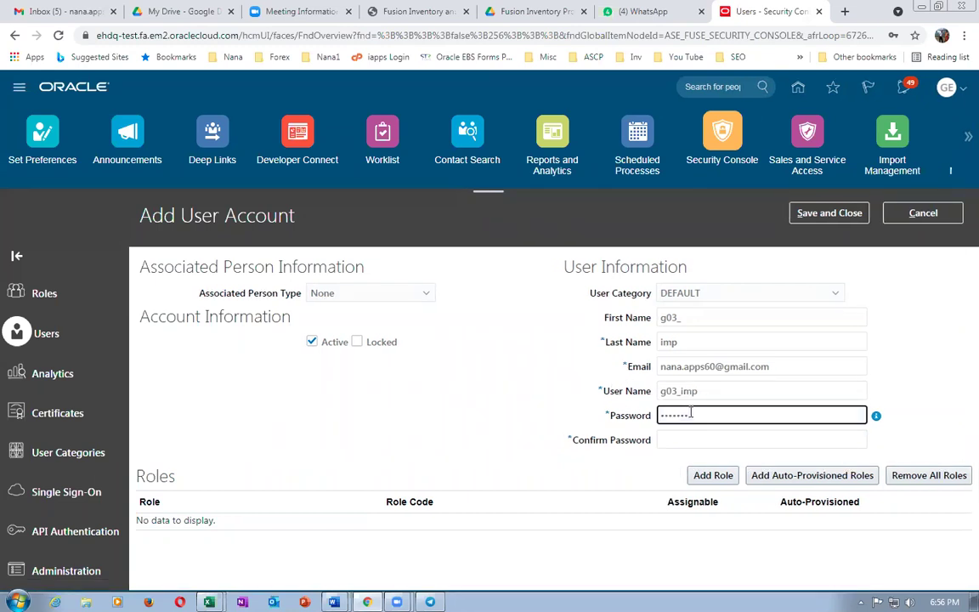
key("BackSpace")
key("BackSpace")
key("BackSpace")
key("BackSpace")
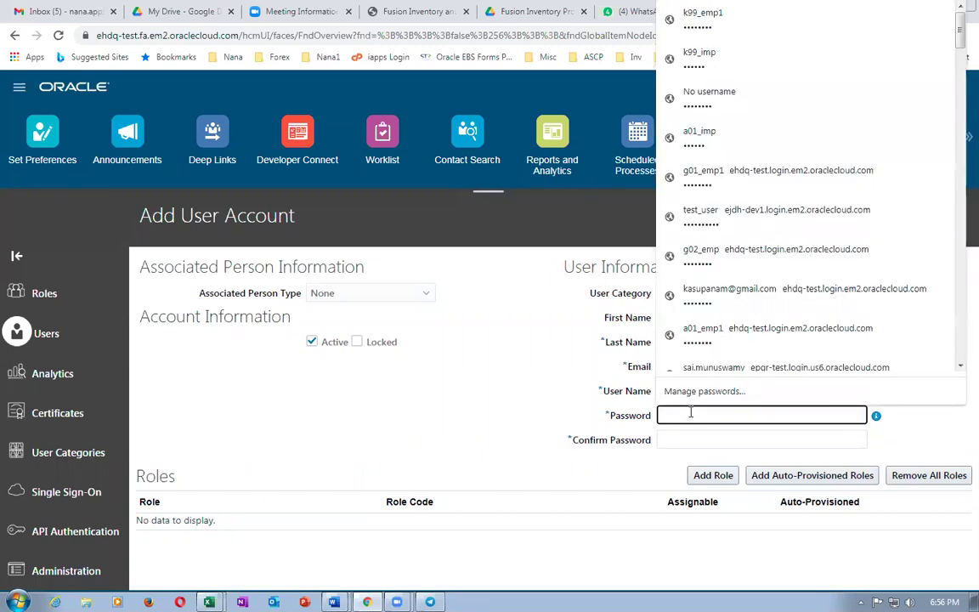
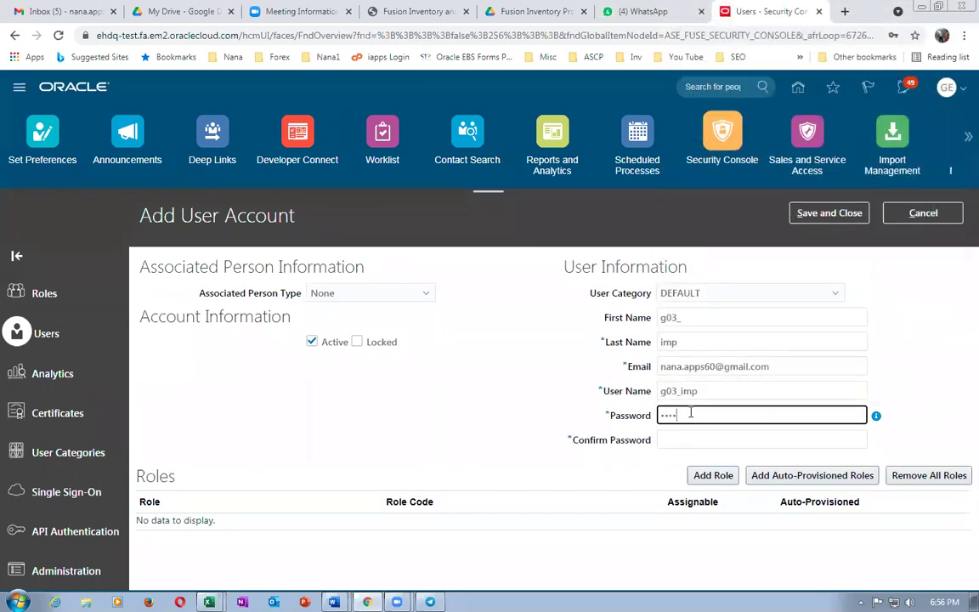
key("Tab")
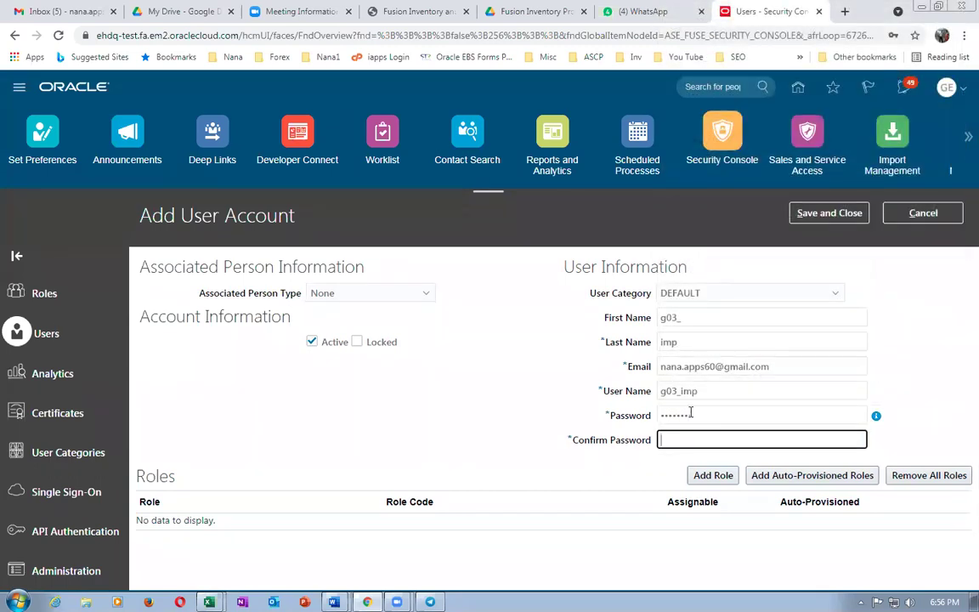
- Save the new user account and sign out of the current session
left_click(825, 214)
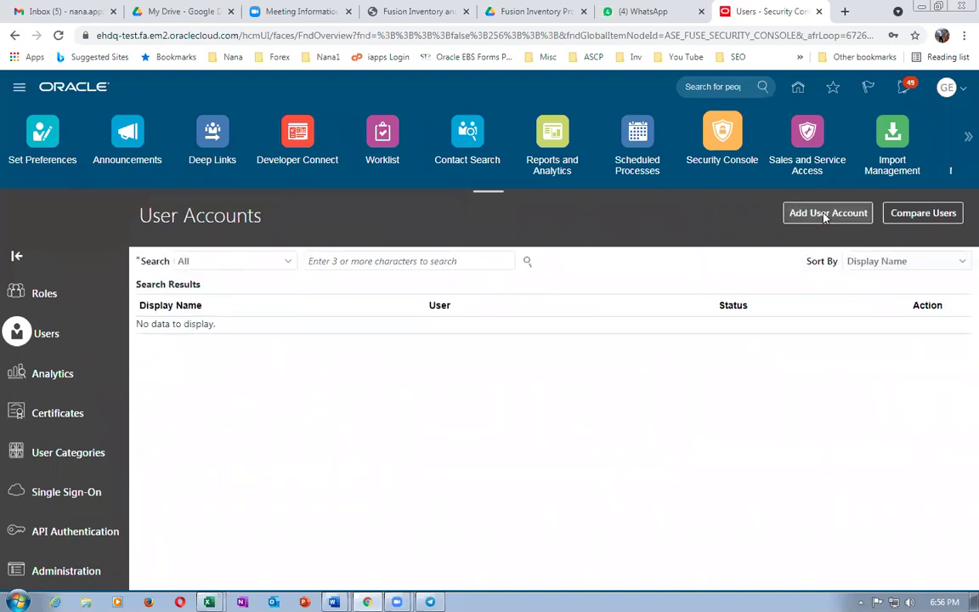
left_click(947, 88)
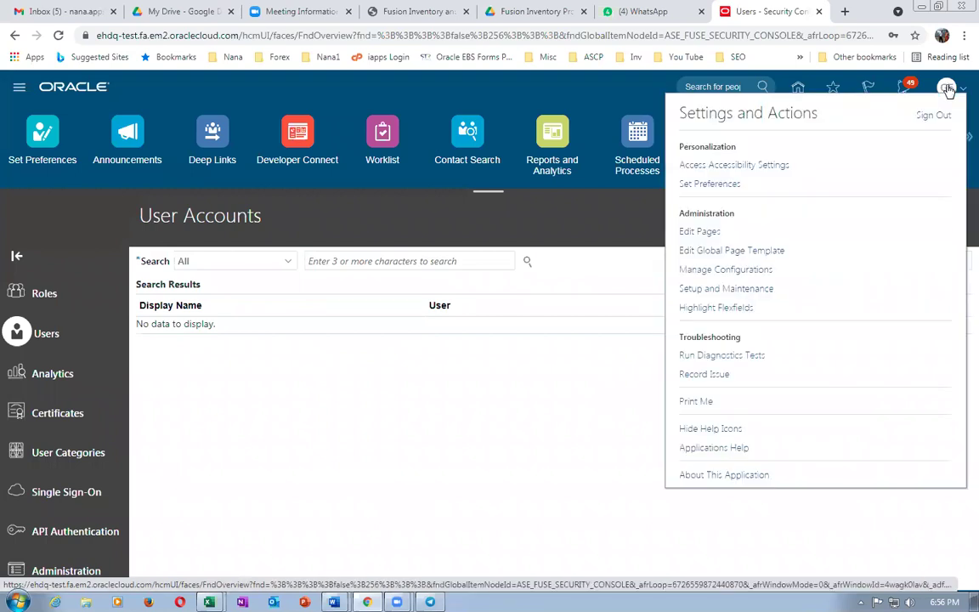
left_click(935, 119)
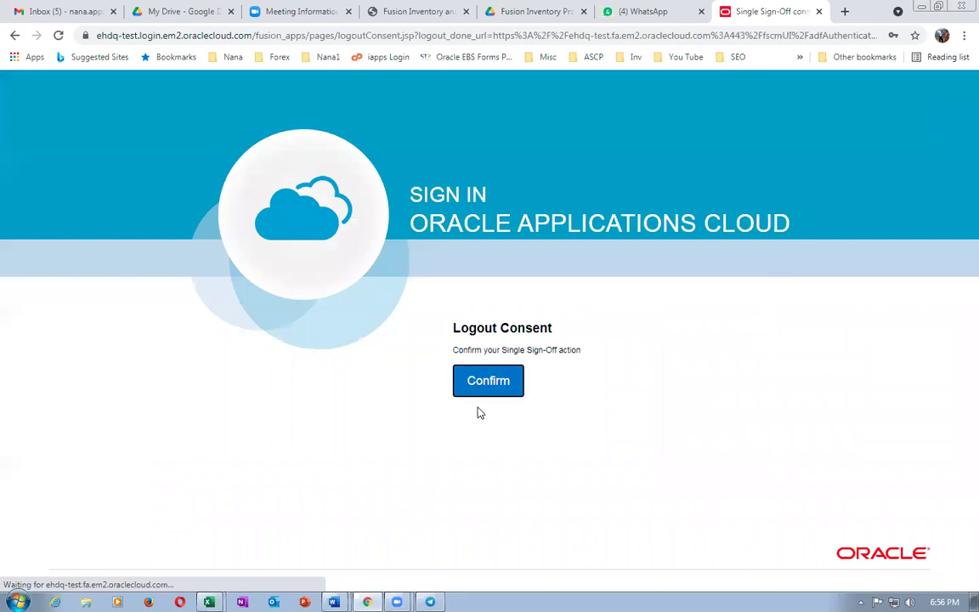
left_click(481, 389)
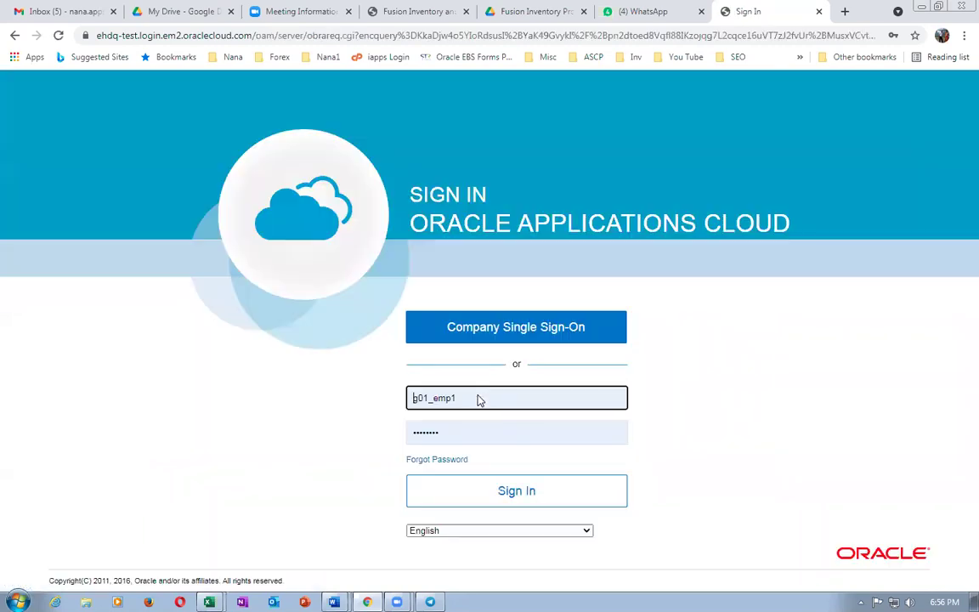
- Sign in as g03_imp with its password
double_click(476, 397)
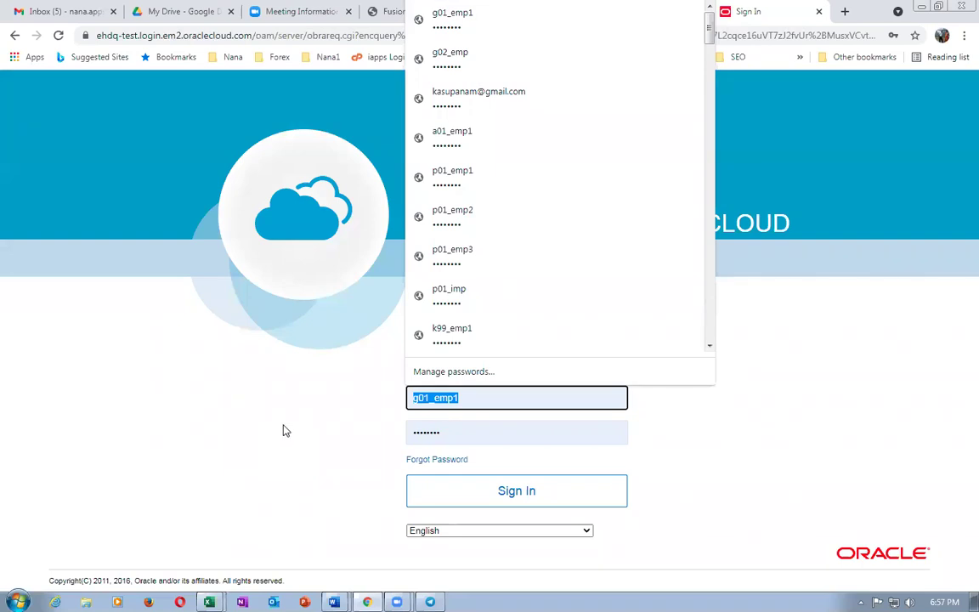
left_click(452, 405)
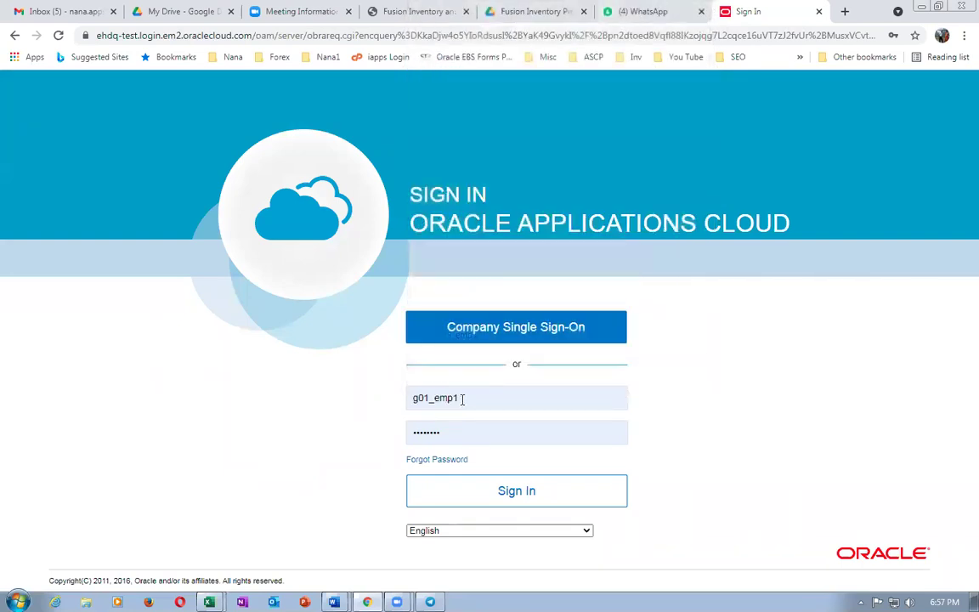
double_click(416, 408)
type("g0")
type("3")
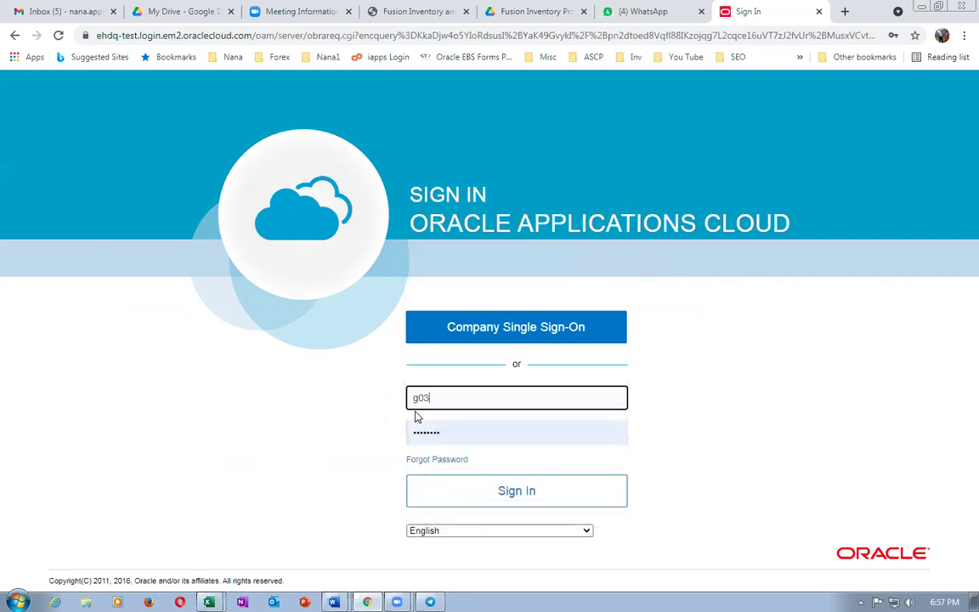
type("_imp")
key("Tab")
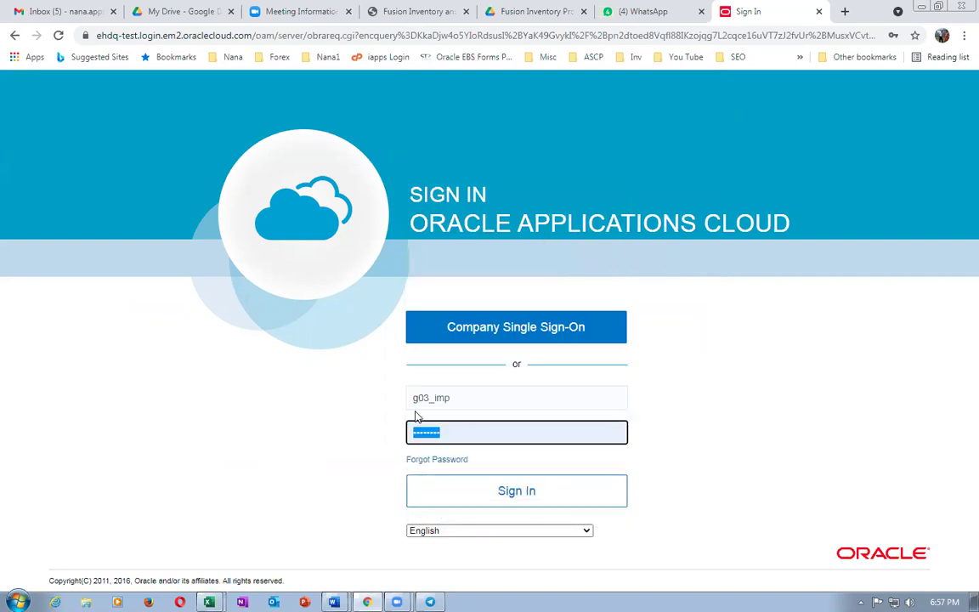
type("*******")
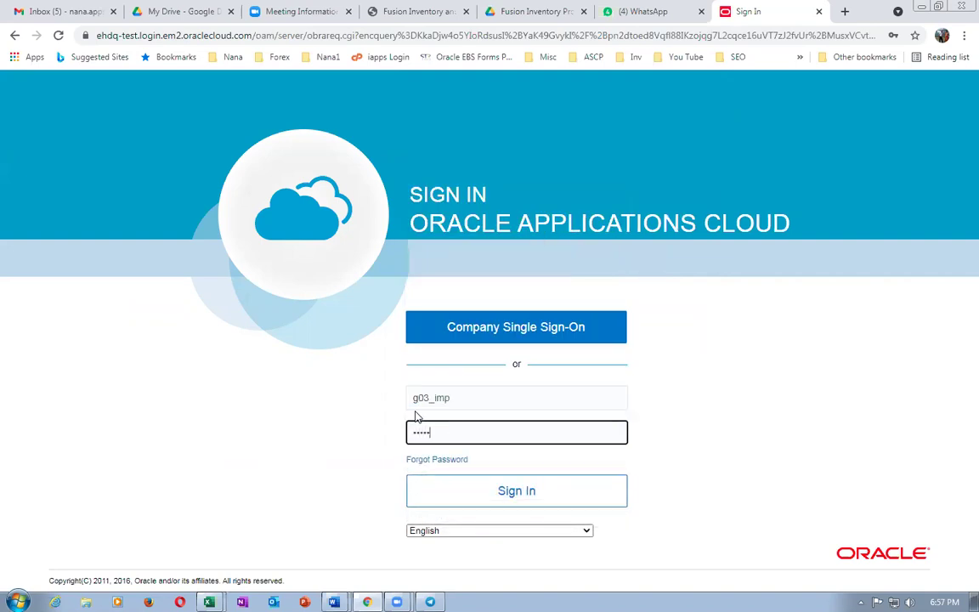
type("*")
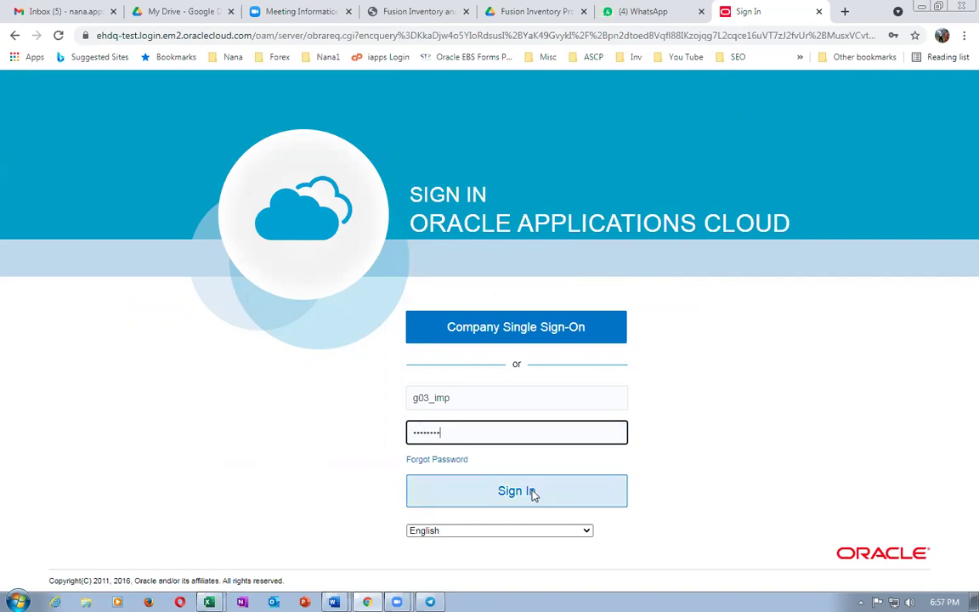
left_click(533, 492)
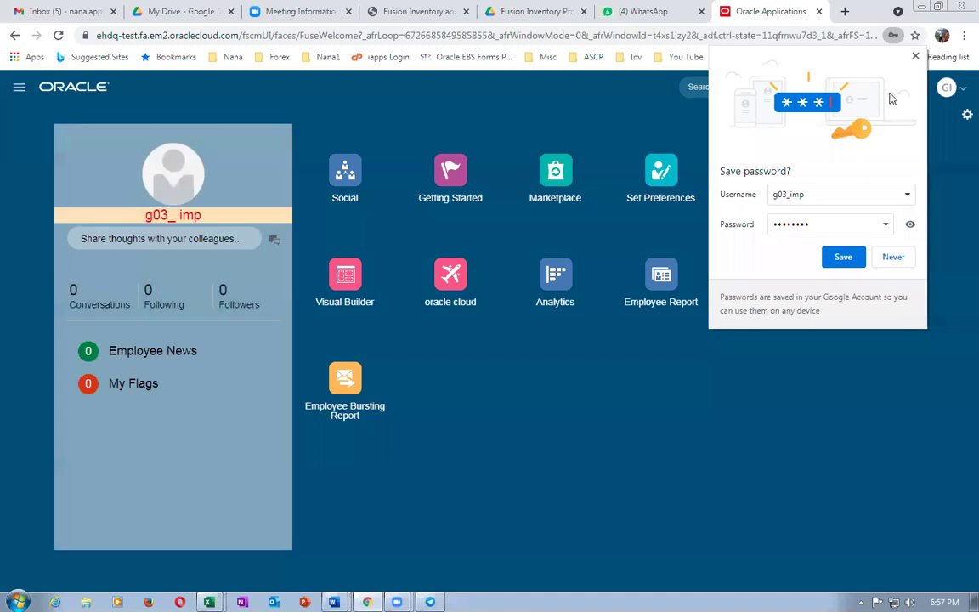
- Dismiss the browser's save-password prompt, sign out of g03_imp, and begin entering user g01
left_click(917, 56)
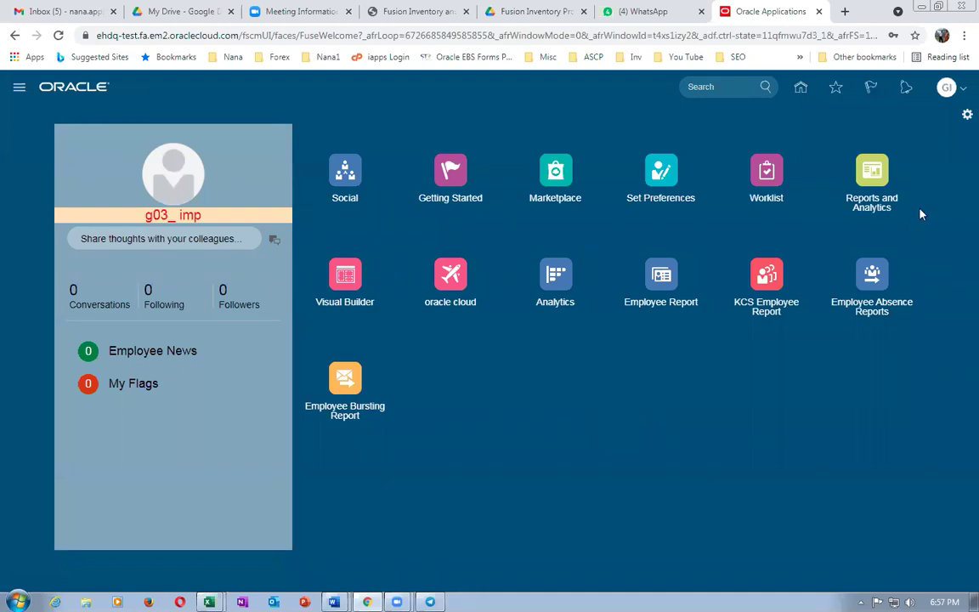
left_click(938, 92)
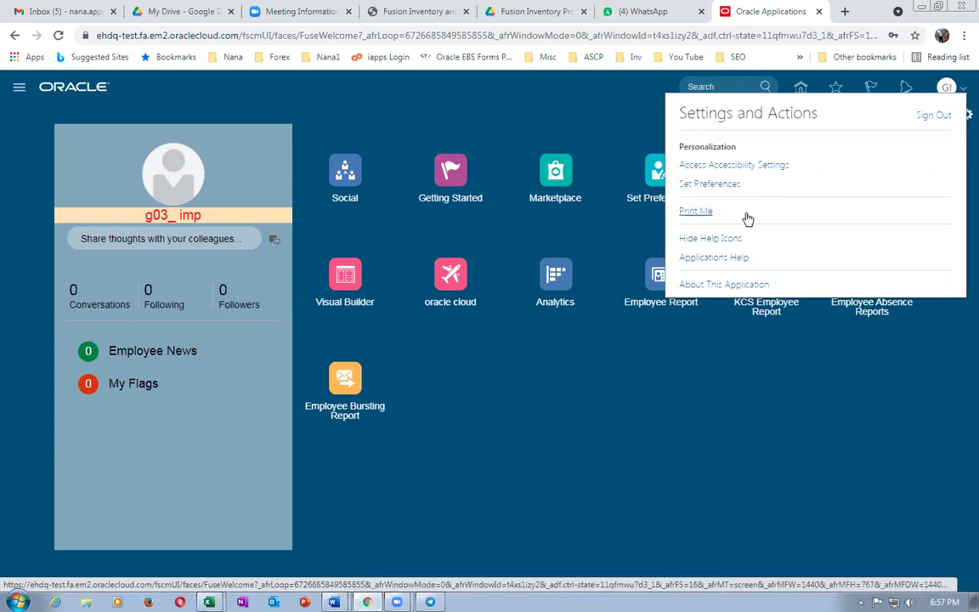
left_click(692, 416)
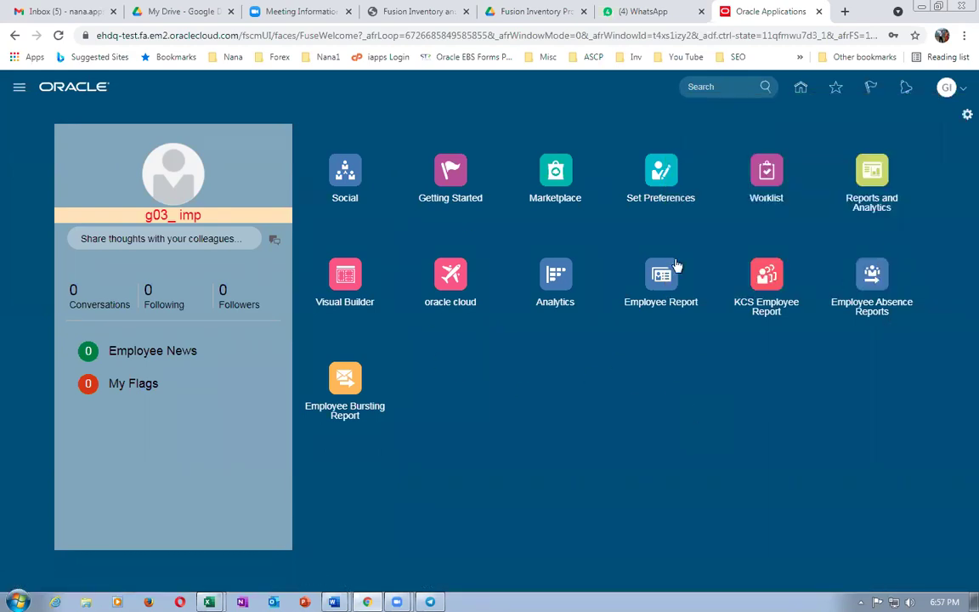
left_click(946, 88)
left_click(939, 119)
left_click(496, 382)
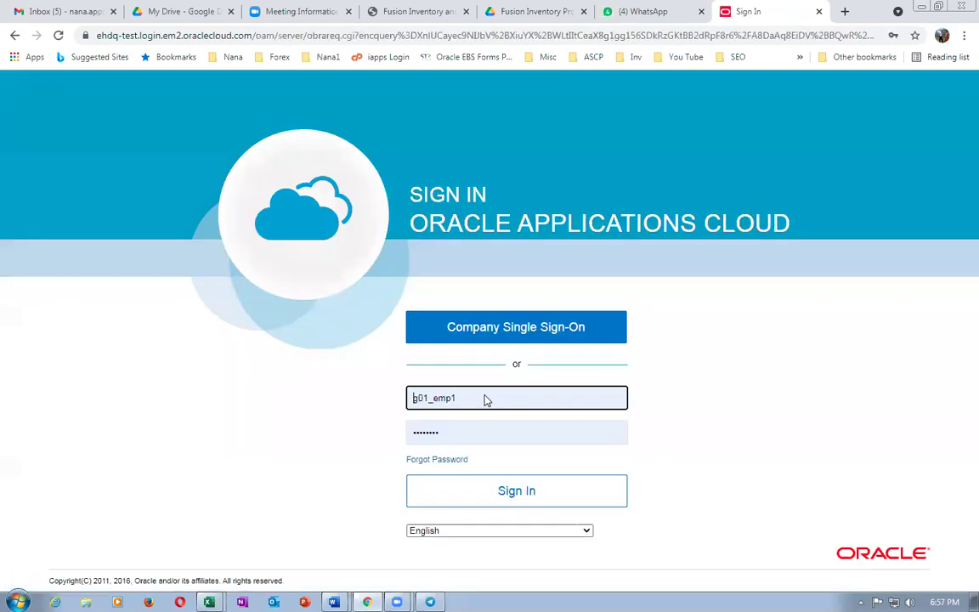
left_click(485, 398)
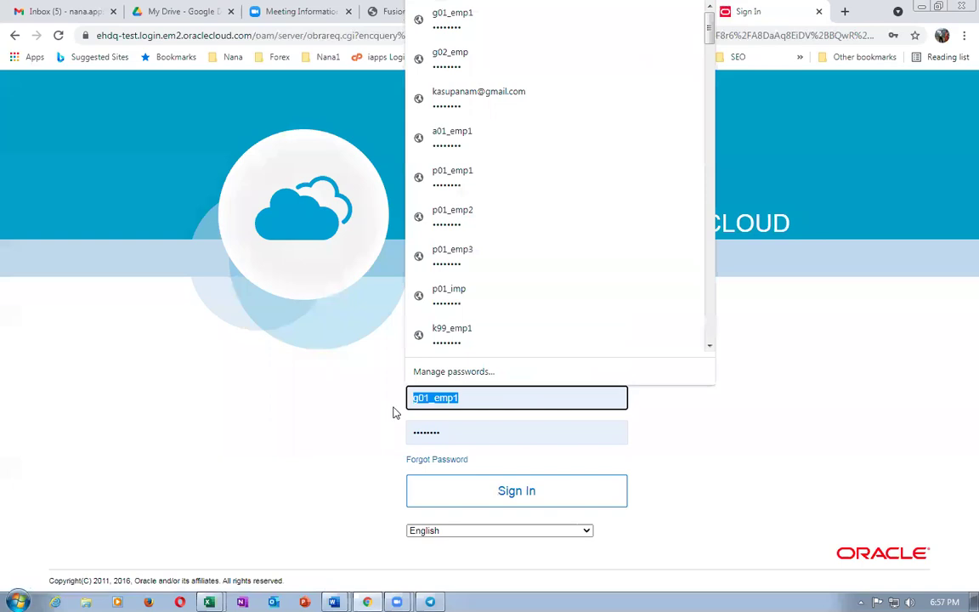
type("g01")
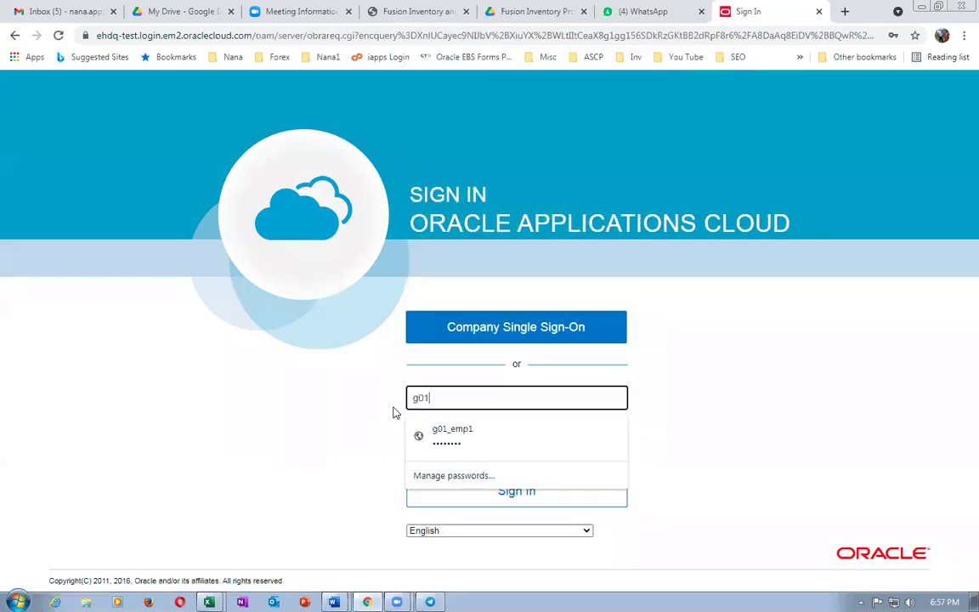
- Sign in with the saved employee login and open the Security Console from Tools
left_click(466, 438)
left_click(535, 493)
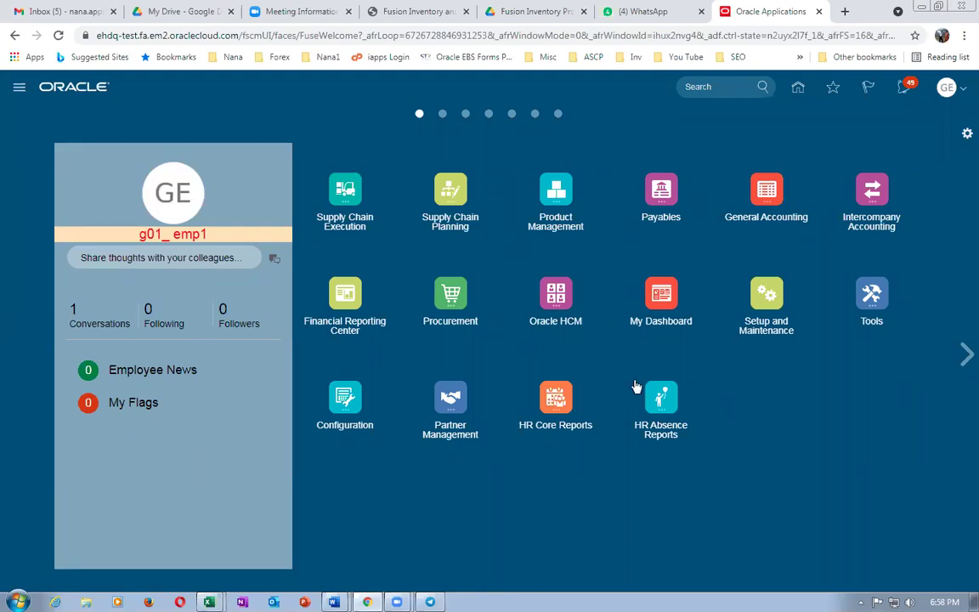
left_click(870, 306)
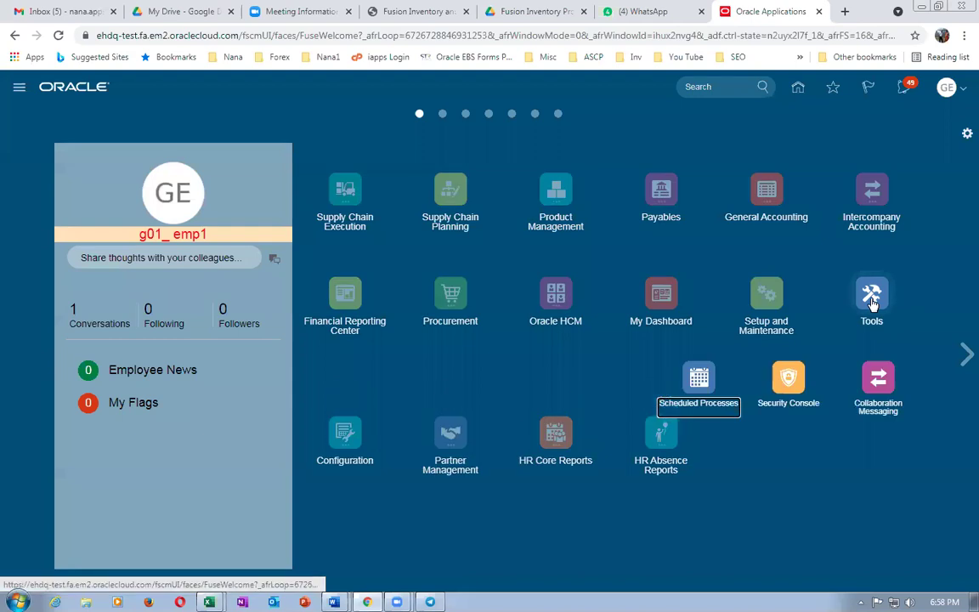
left_click(792, 380)
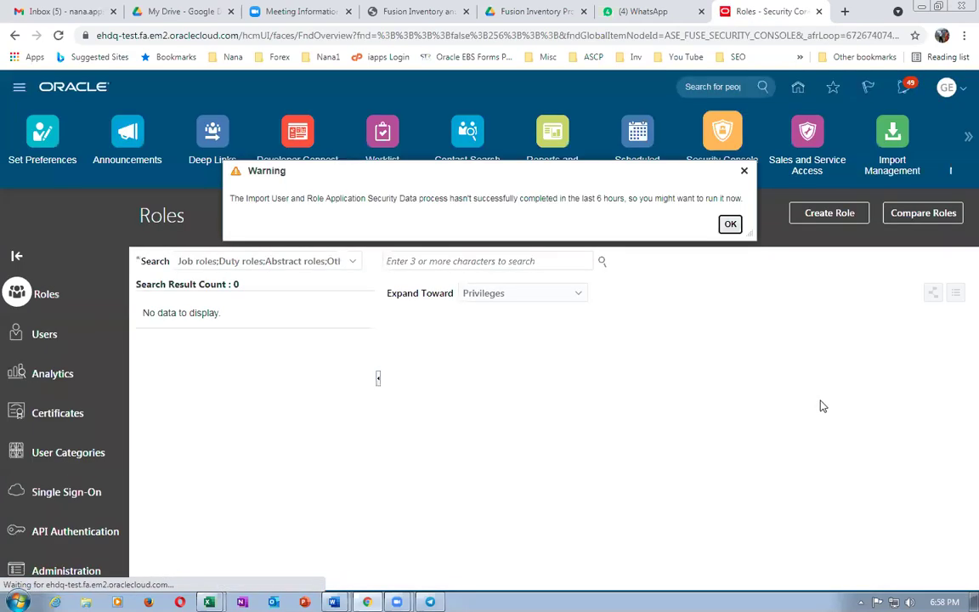
- Read the warning naming the Import User and Role Application Security Data process, then close it
left_click_drag(241, 198, 467, 198)
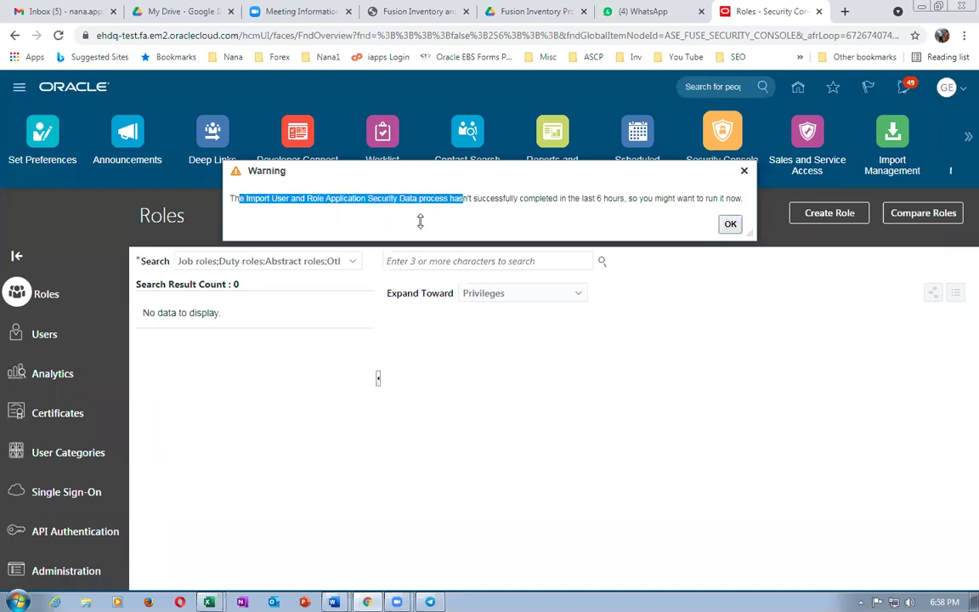
left_click(374, 198)
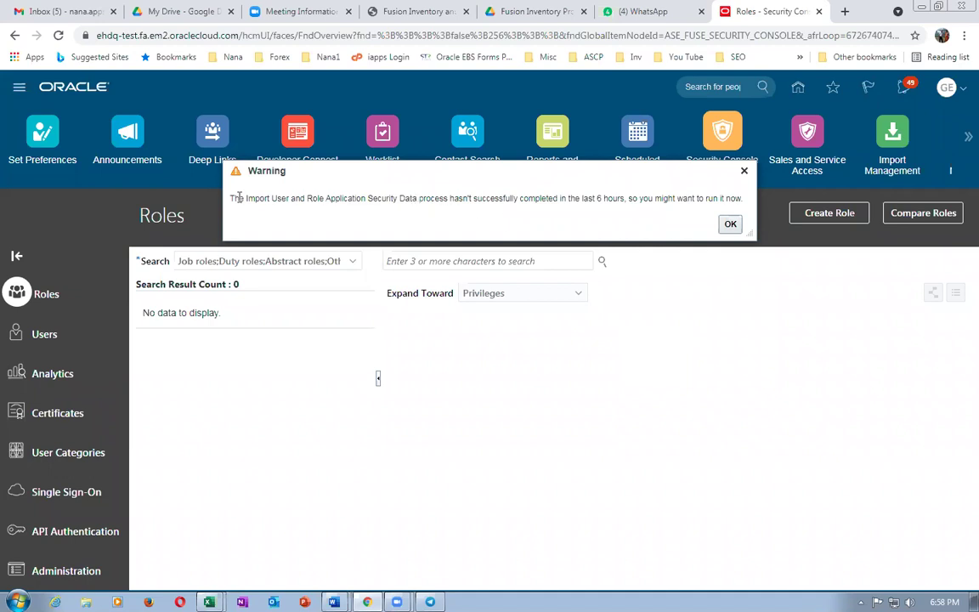
left_click_drag(240, 197, 399, 227)
left_click(398, 227)
left_click_drag(256, 197, 440, 197)
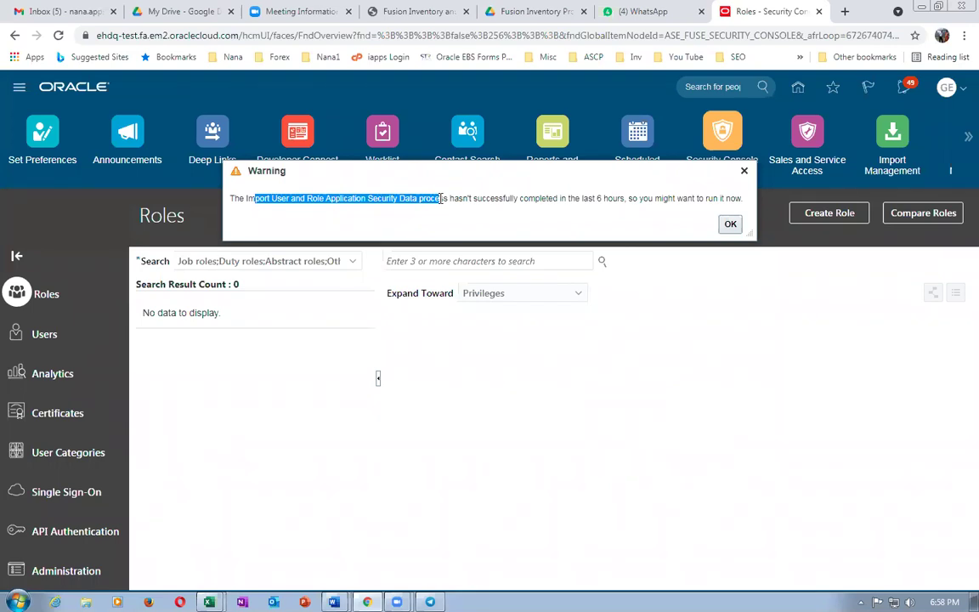
left_click(364, 222)
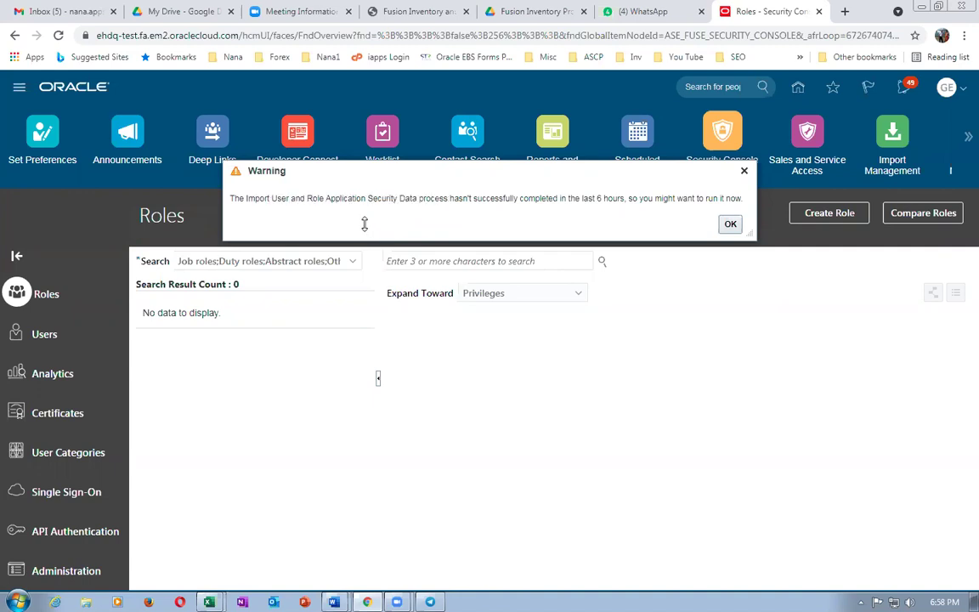
left_click_drag(236, 197, 341, 210)
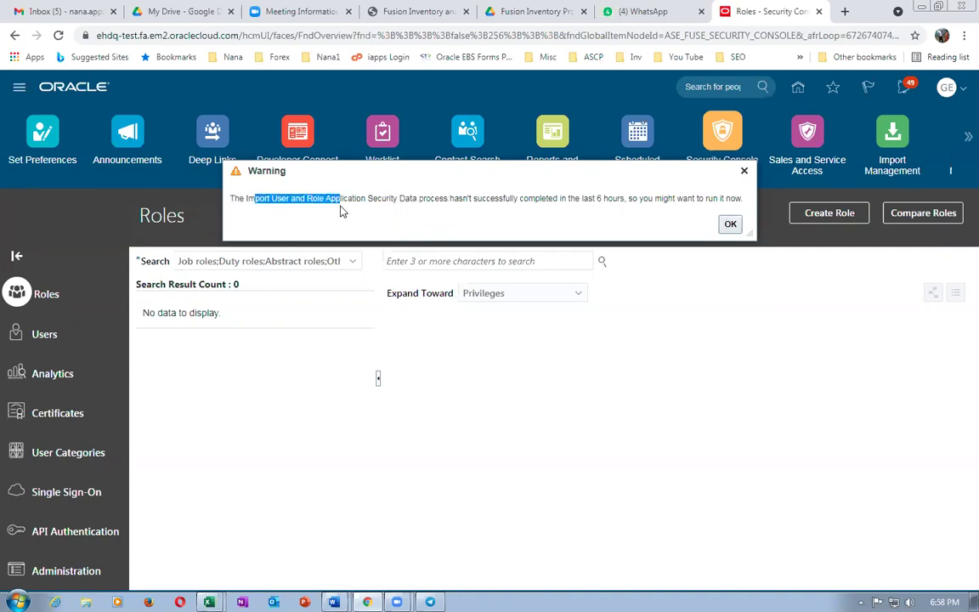
left_click(730, 223)
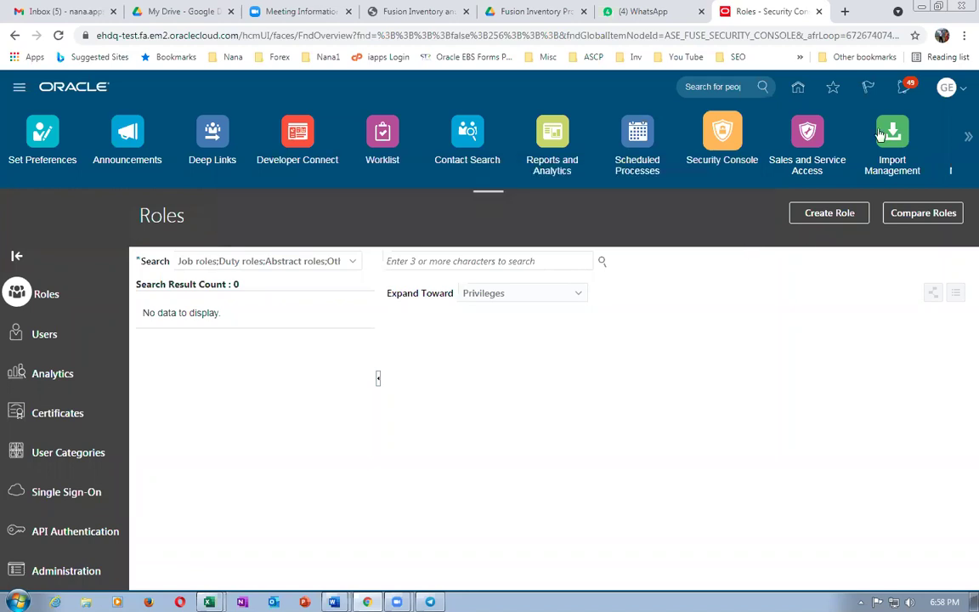
- Go to Scheduled Processes from Home and start scheduling a new process
left_click(799, 88)
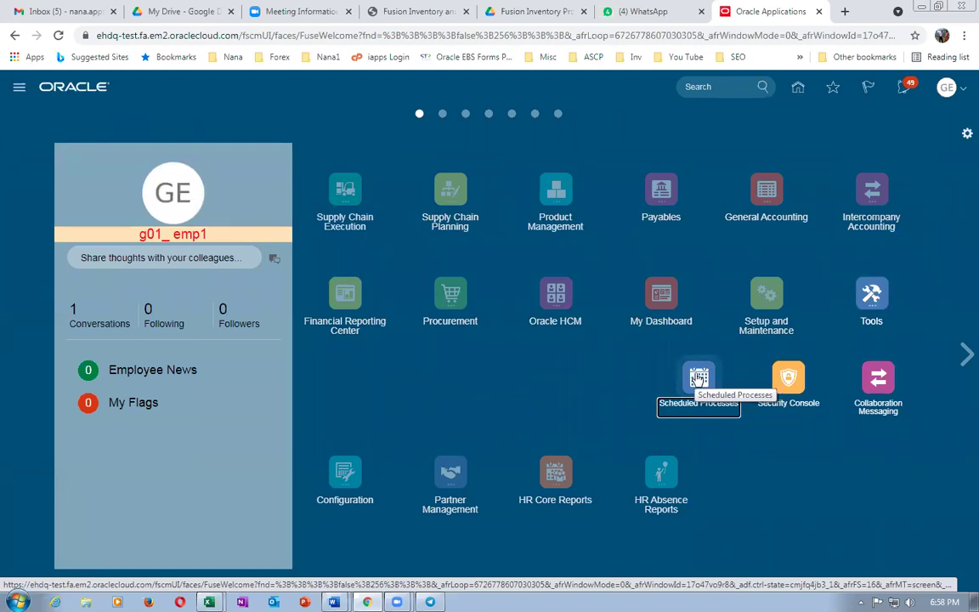
left_click(699, 378)
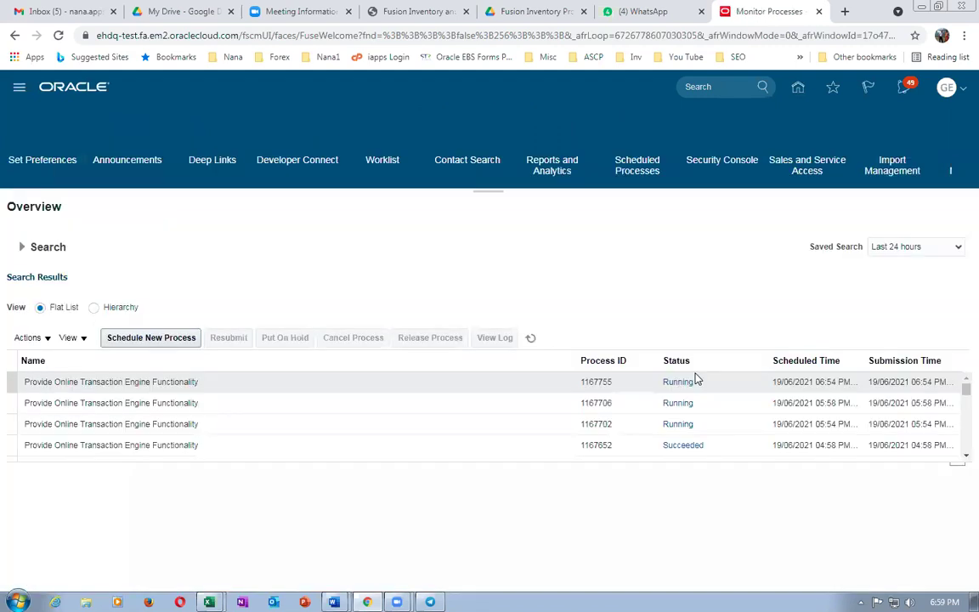
left_click(129, 340)
left_click(313, 306)
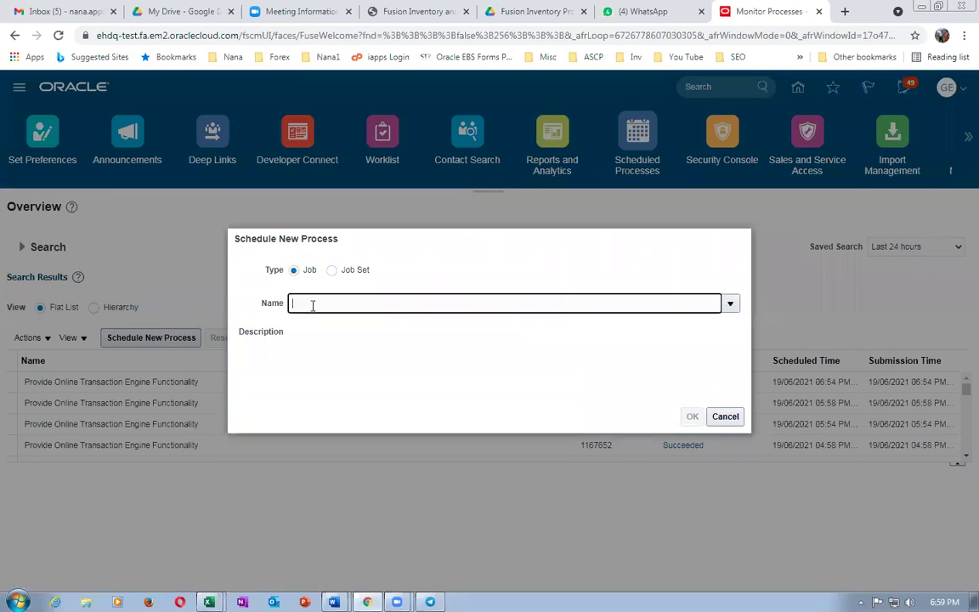
- Search import%user%role% and choose the Import User and Role Application Security Data job
type("import%user")
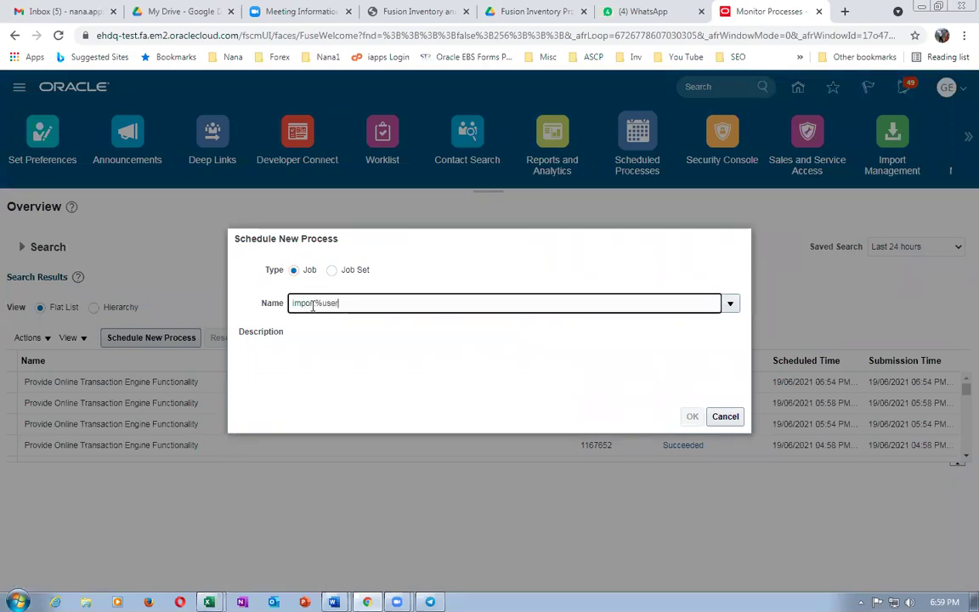
type("5role%")
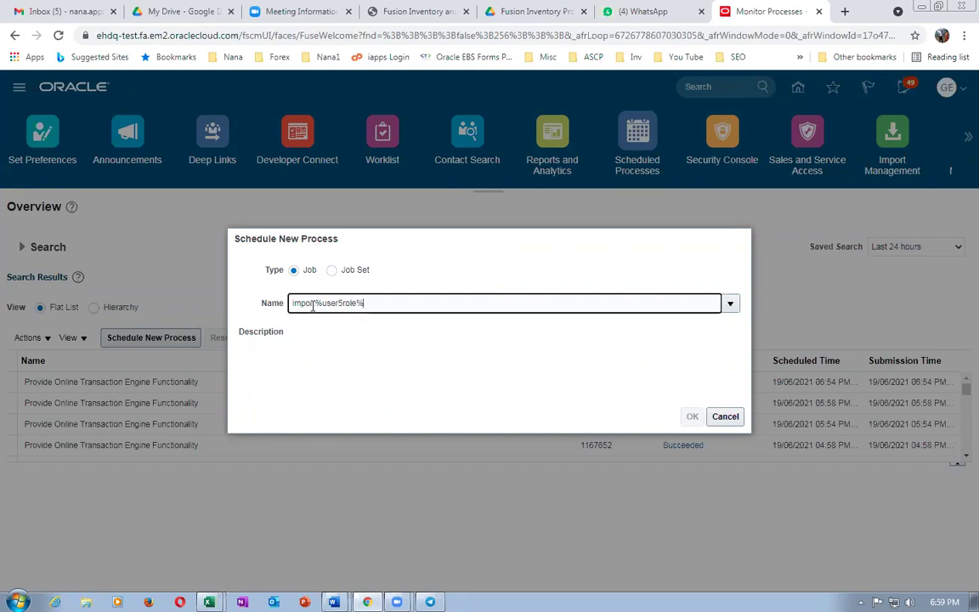
key("Left")
key("Left")
key("Left")
key("Left")
key("Left")
key("BackSpace")
type("%")
key("Tab")
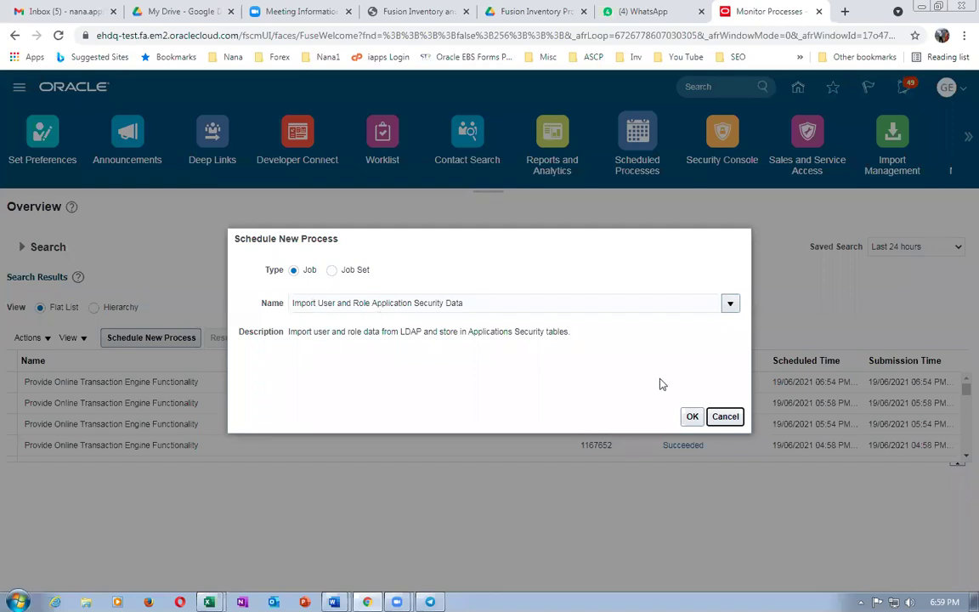
left_click(692, 417)
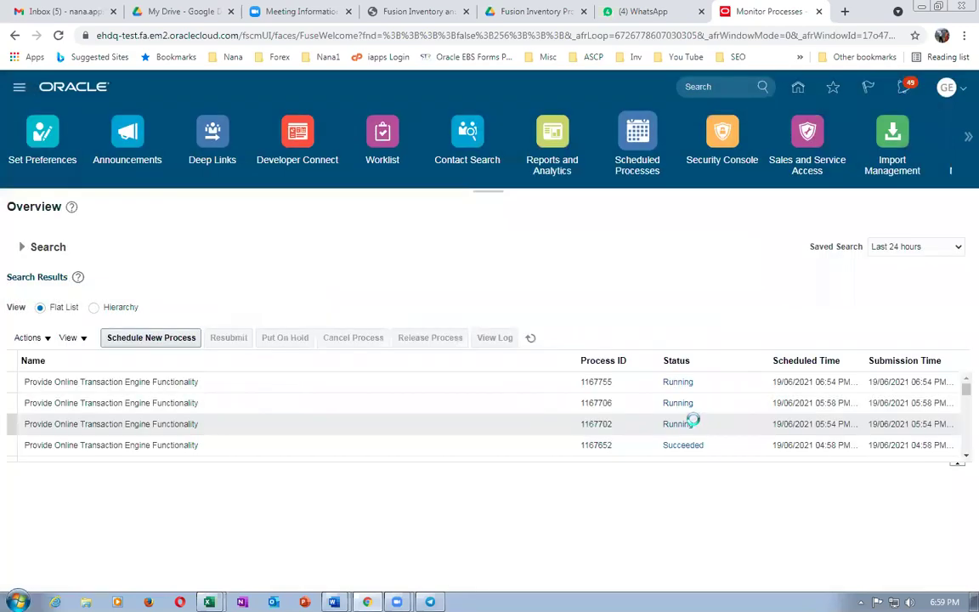
- Submit the import job, acknowledge the confirmation, and refresh the process list
left_click(648, 138)
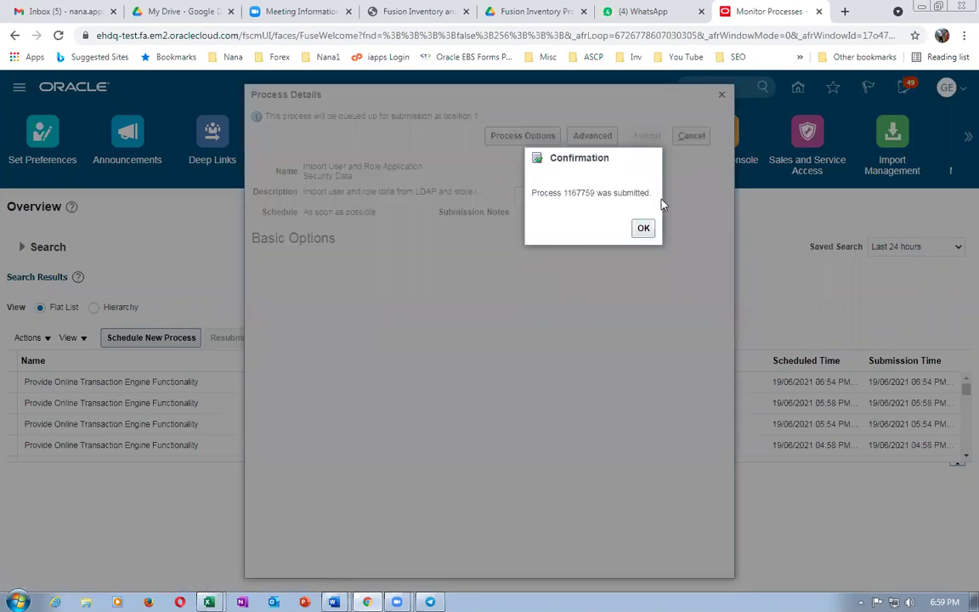
left_click(644, 228)
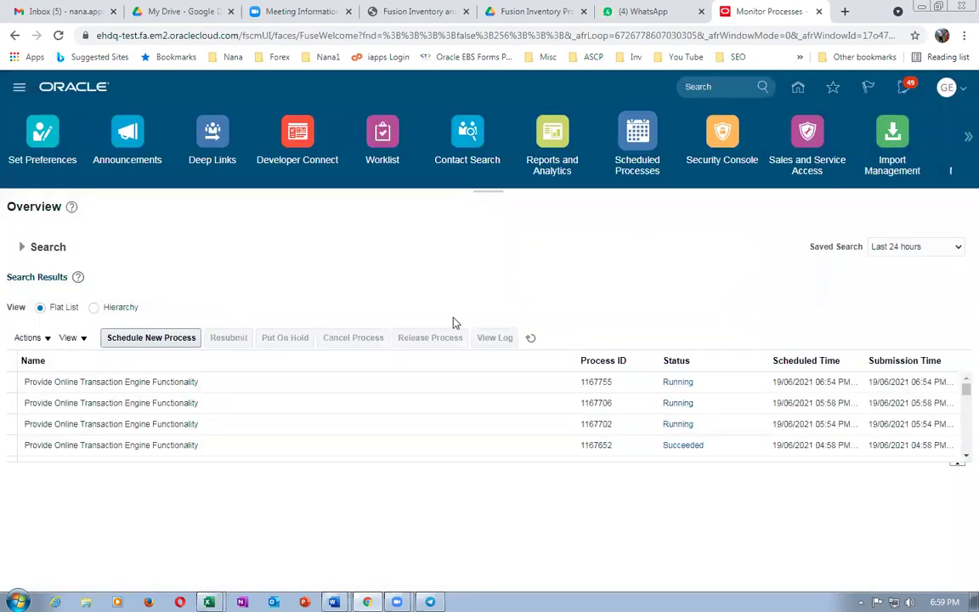
left_click(535, 340)
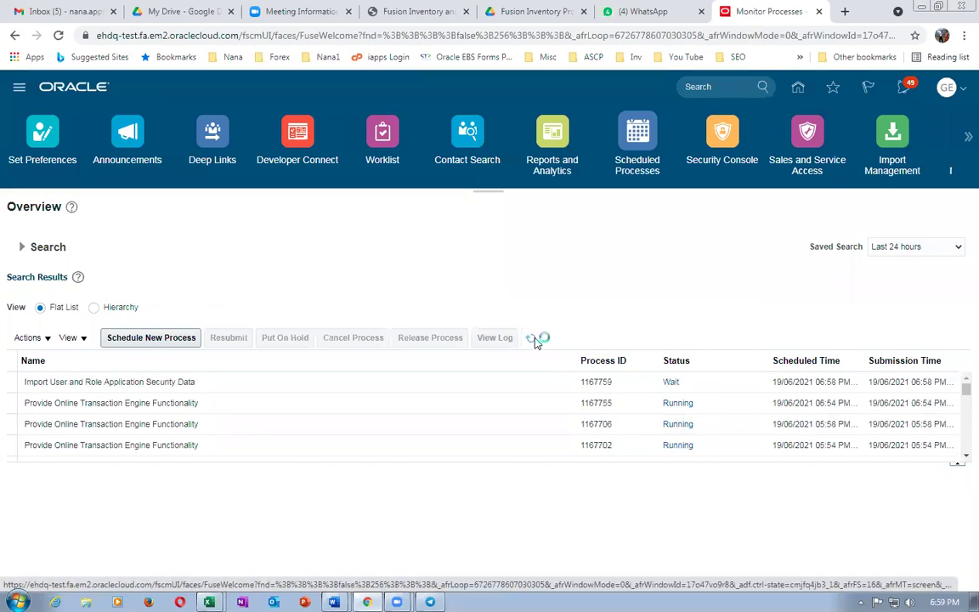
- Keep refreshing and select the job row until process 1167759 shows Running
left_click(537, 339)
left_click(529, 339)
left_click(529, 339)
left_click(530, 339)
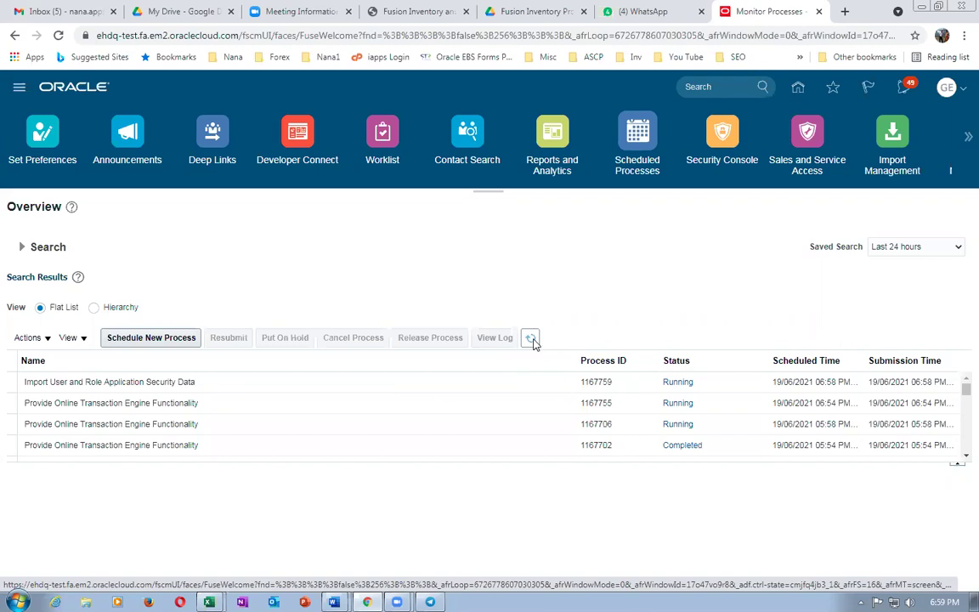
left_click(531, 340)
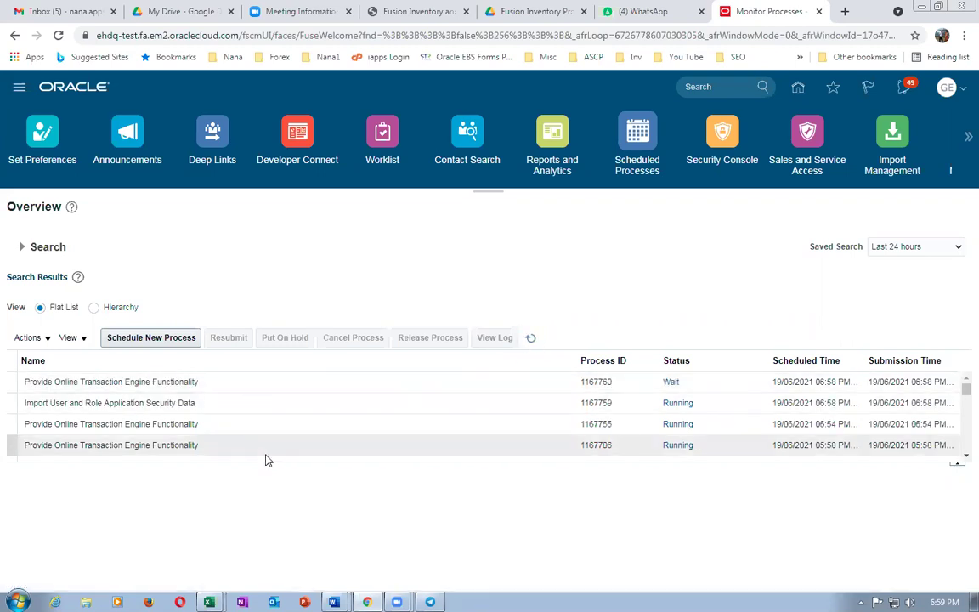
left_click(258, 408)
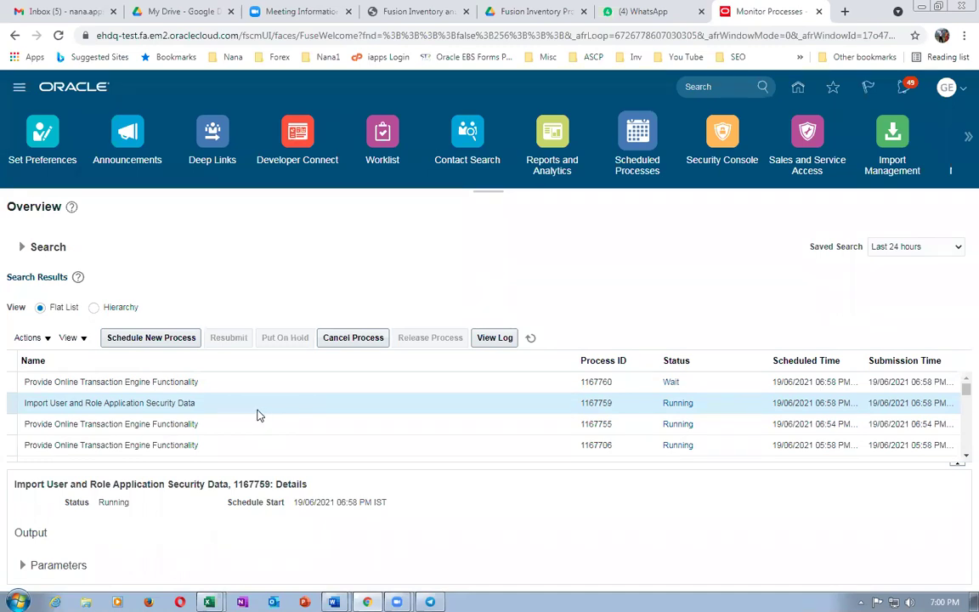
left_click(530, 337)
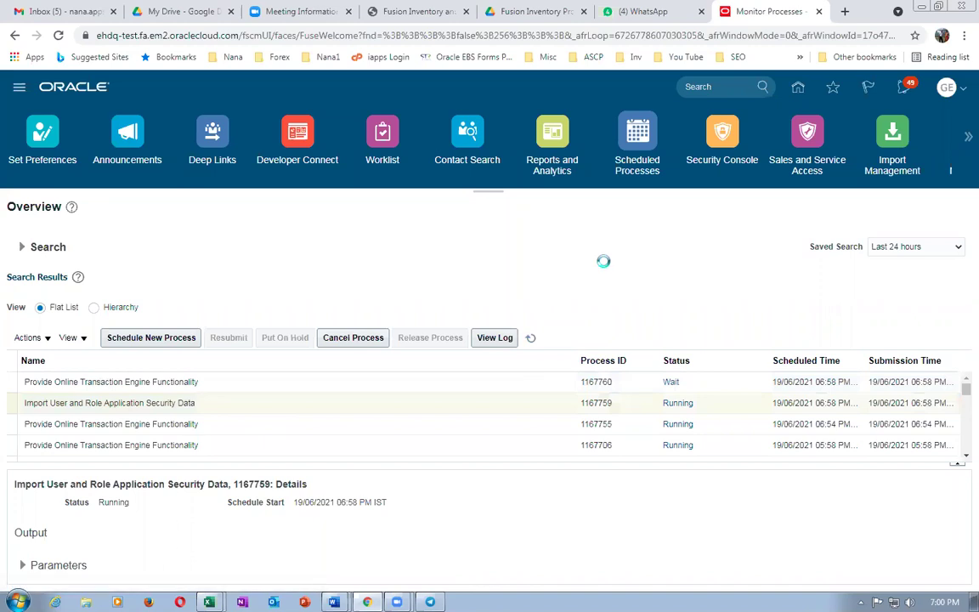
- Search Security Console users for 'g03' and open the g03_imp account details
left_click(798, 87)
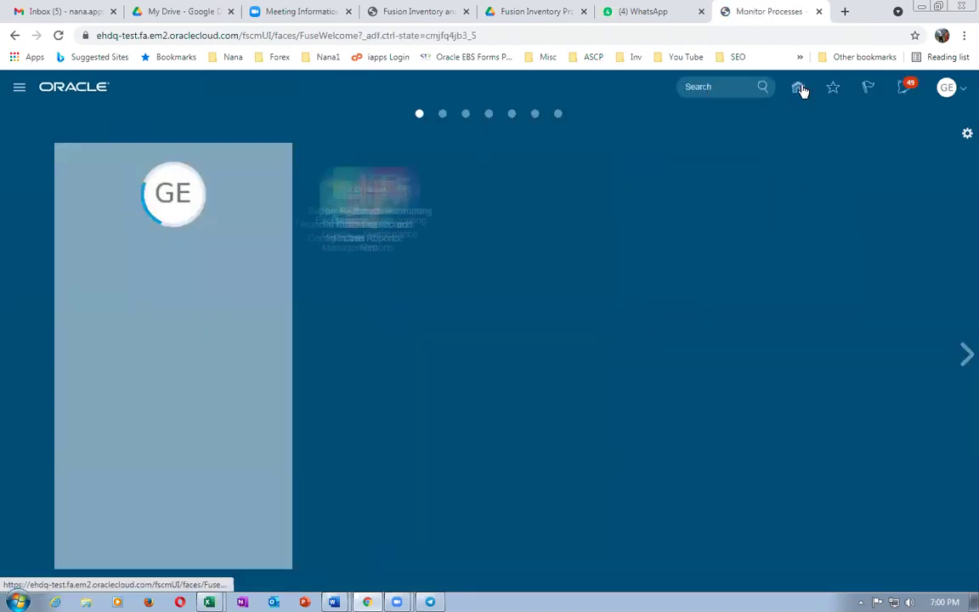
left_click(864, 297)
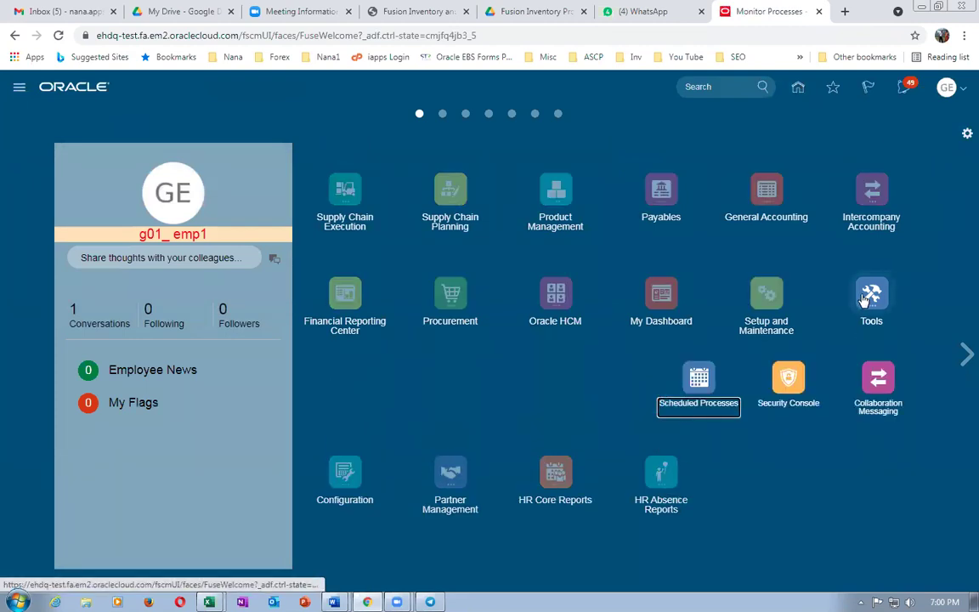
left_click(787, 378)
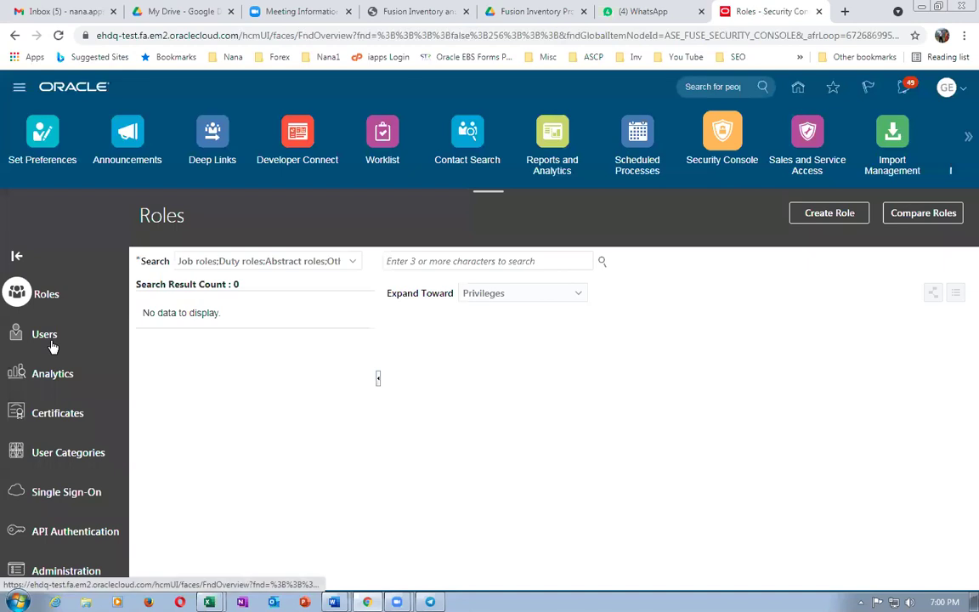
left_click(48, 338)
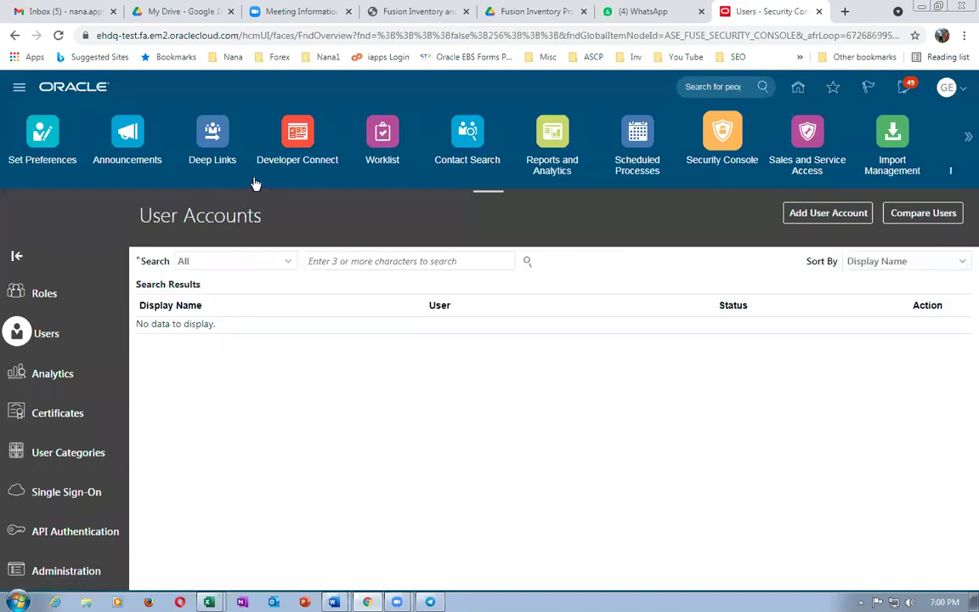
left_click(350, 261)
type("g03")
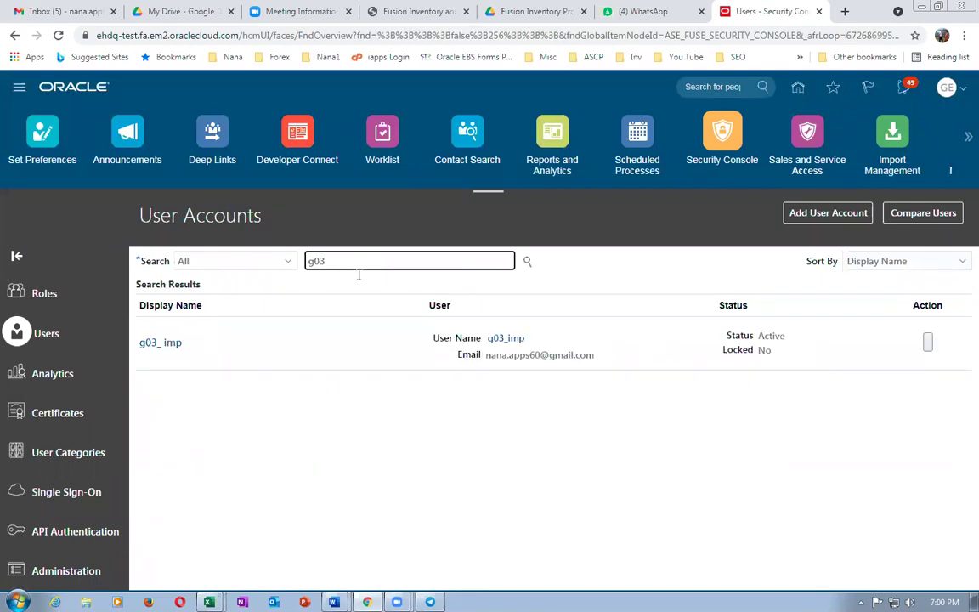
left_click(158, 343)
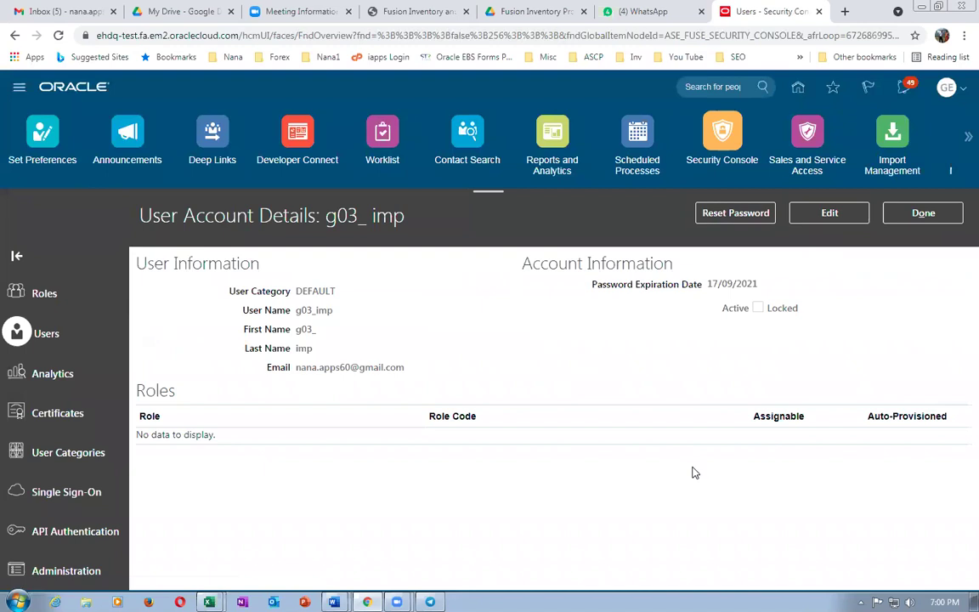
- Put the user account into edit mode and add the Employee role
left_click(829, 212)
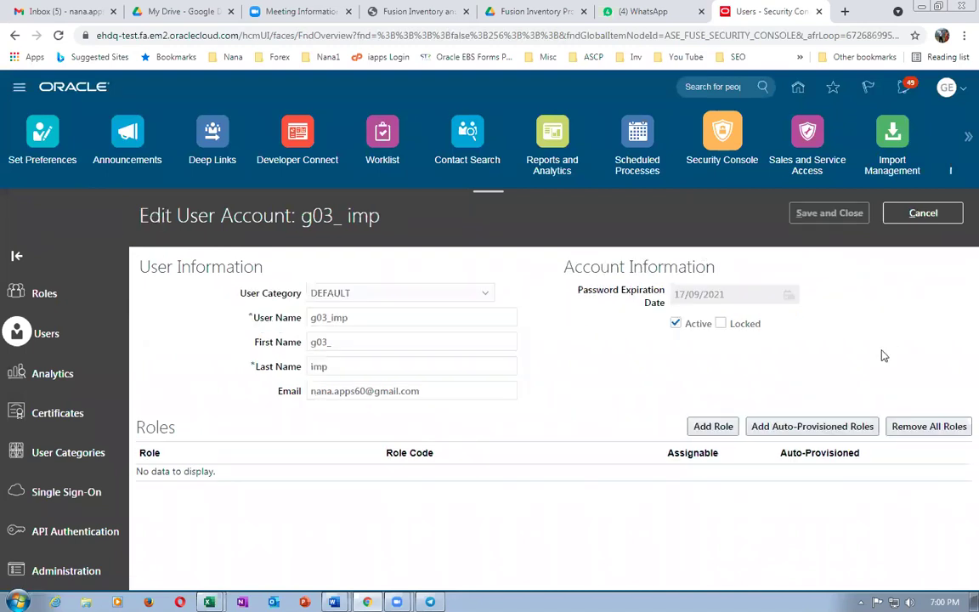
left_click(710, 427)
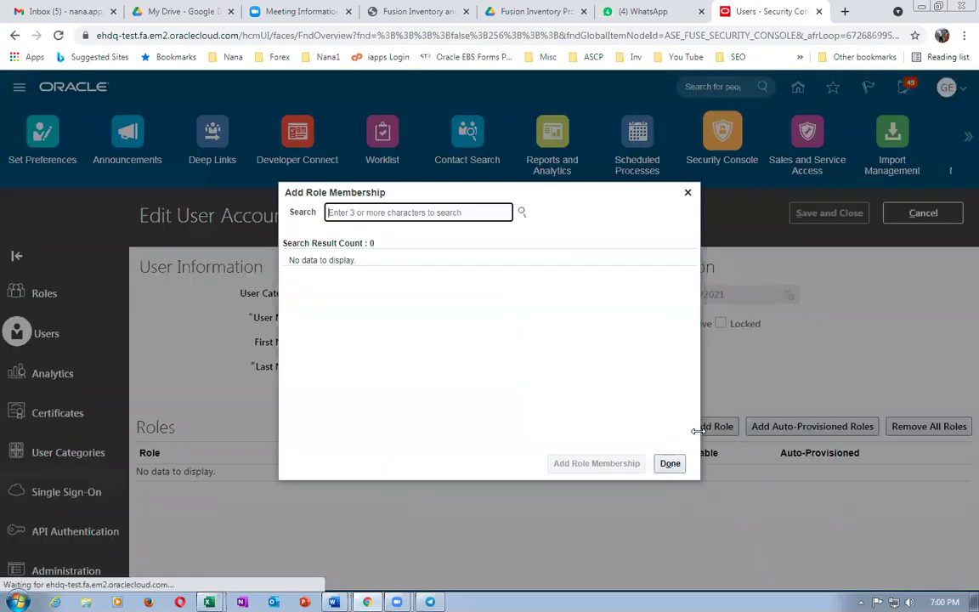
type("rmploy")
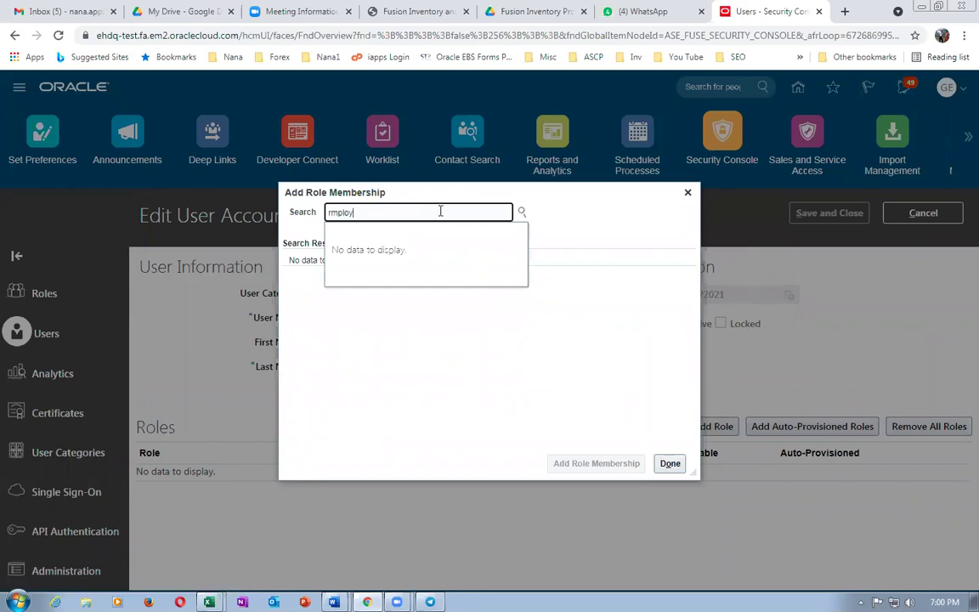
key("BackSpace")
key("BackSpace")
key("BackSpace")
key("BackSpace")
key("BackSpace")
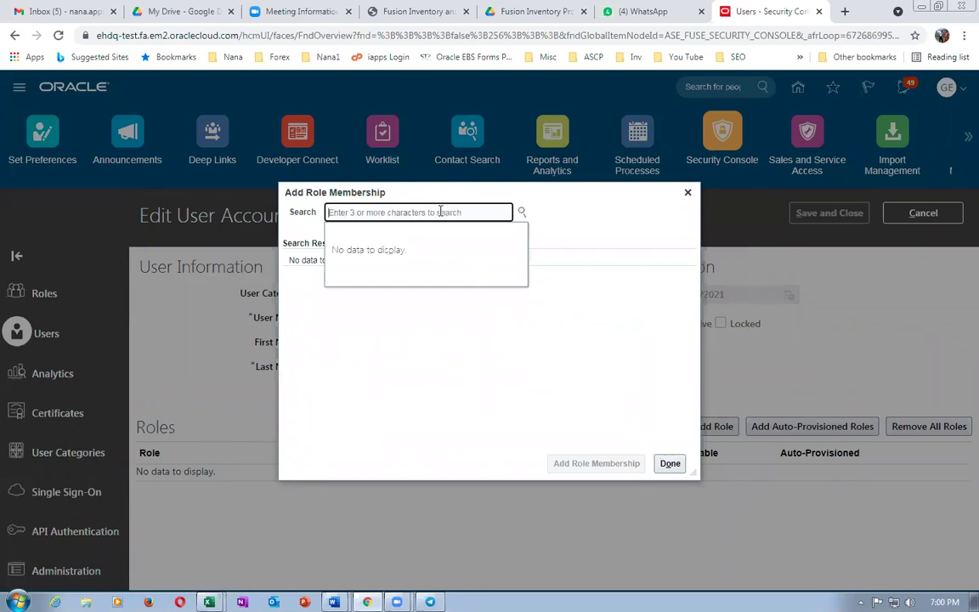
type("emplo")
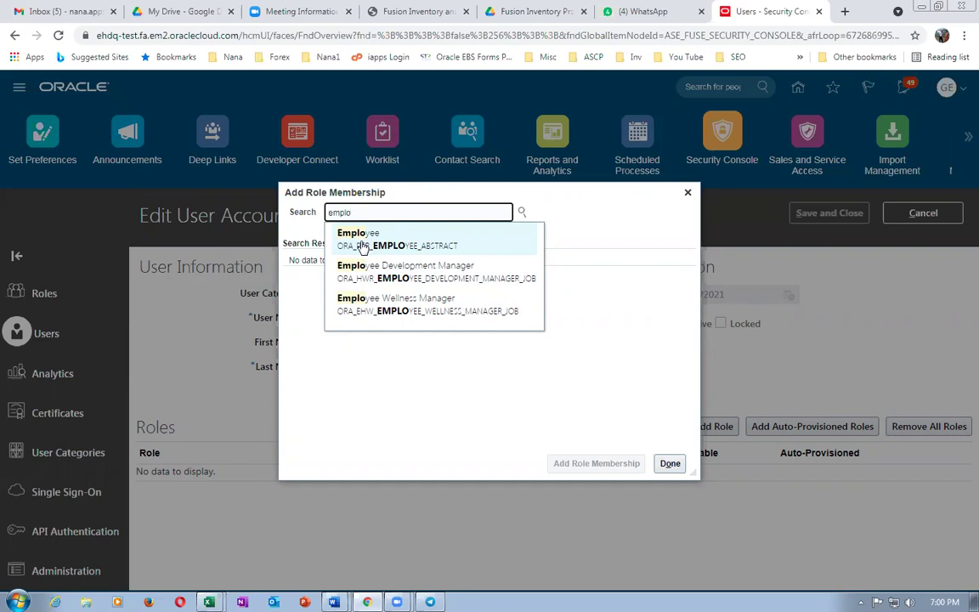
left_click(362, 246)
left_click(592, 463)
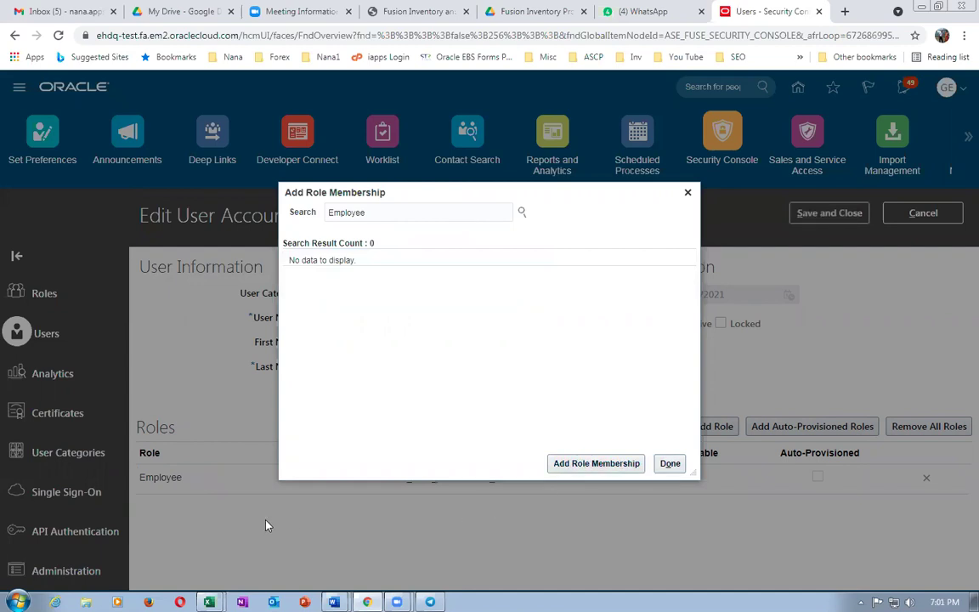
- Add the IT Security Manager role to the user
left_click(320, 213)
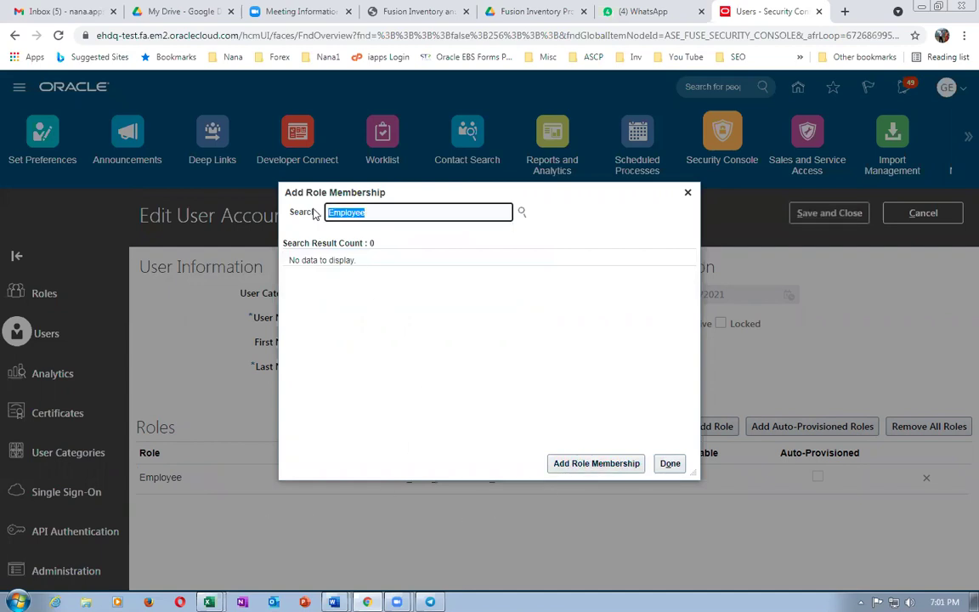
key("BackSpace")
type("IT Secu")
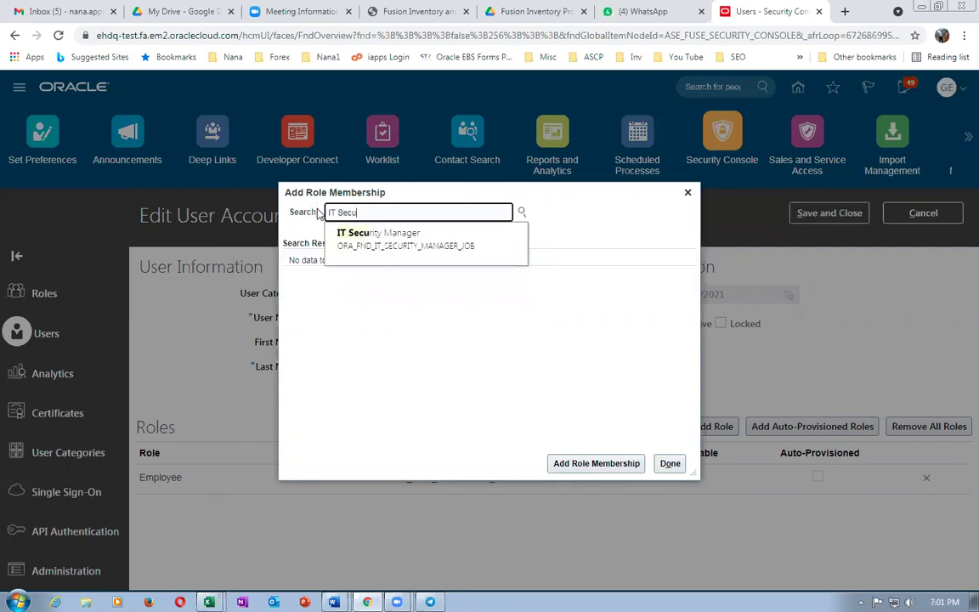
left_click(405, 254)
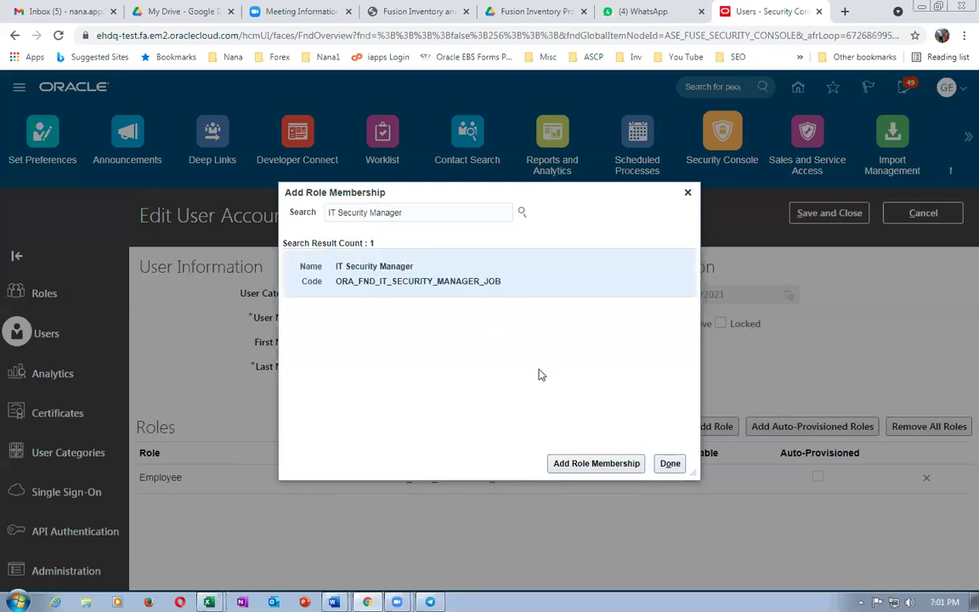
left_click(573, 463)
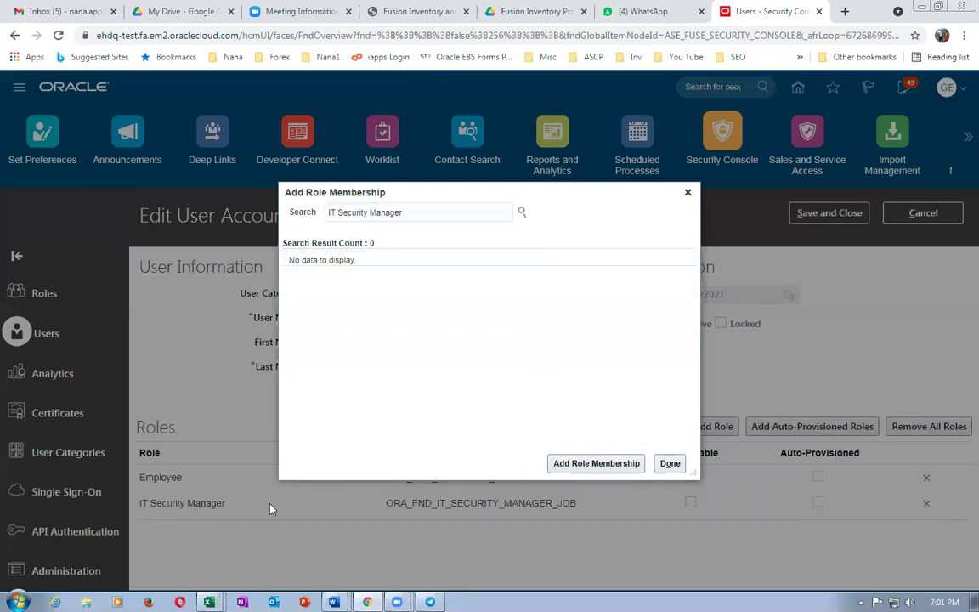
- Add the Application Implementation Consultant role and finish adding roles
left_click_drag(426, 212, 259, 213)
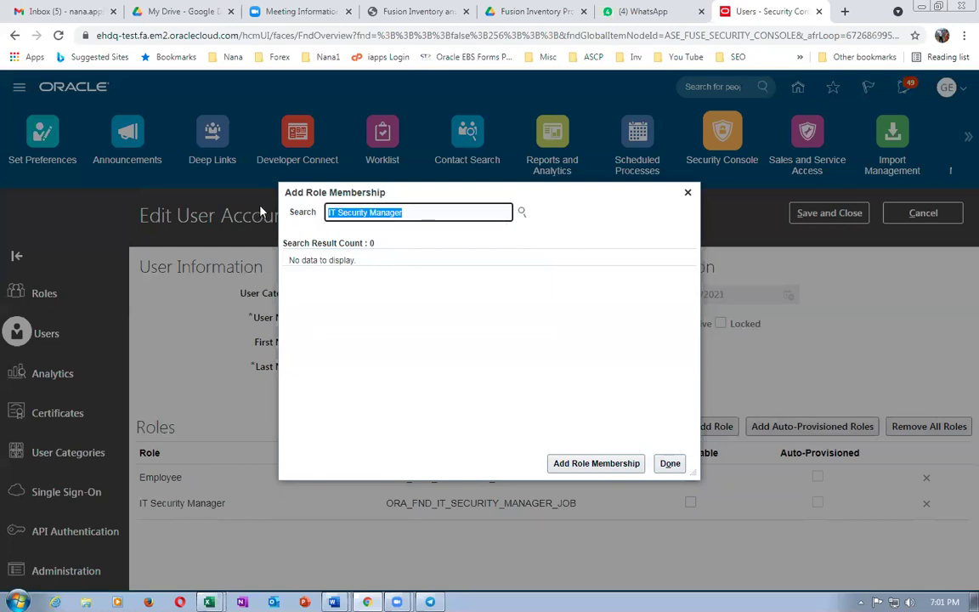
type("application")
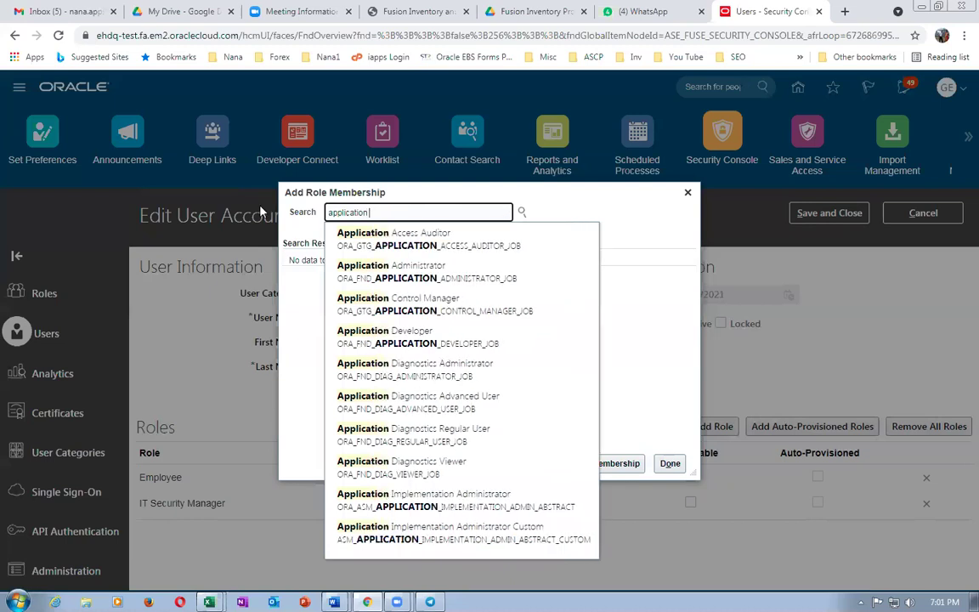
type(" impl")
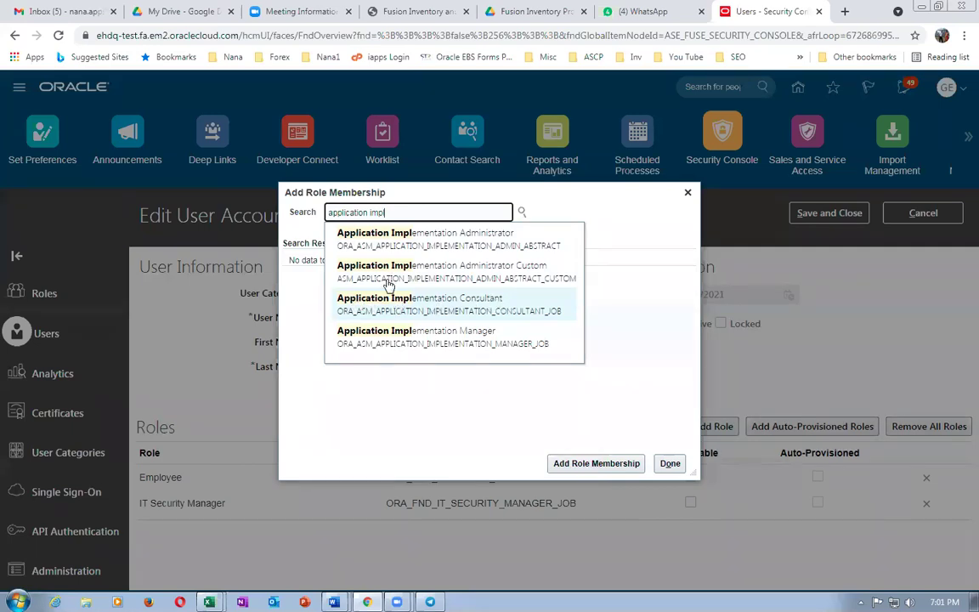
left_click(416, 304)
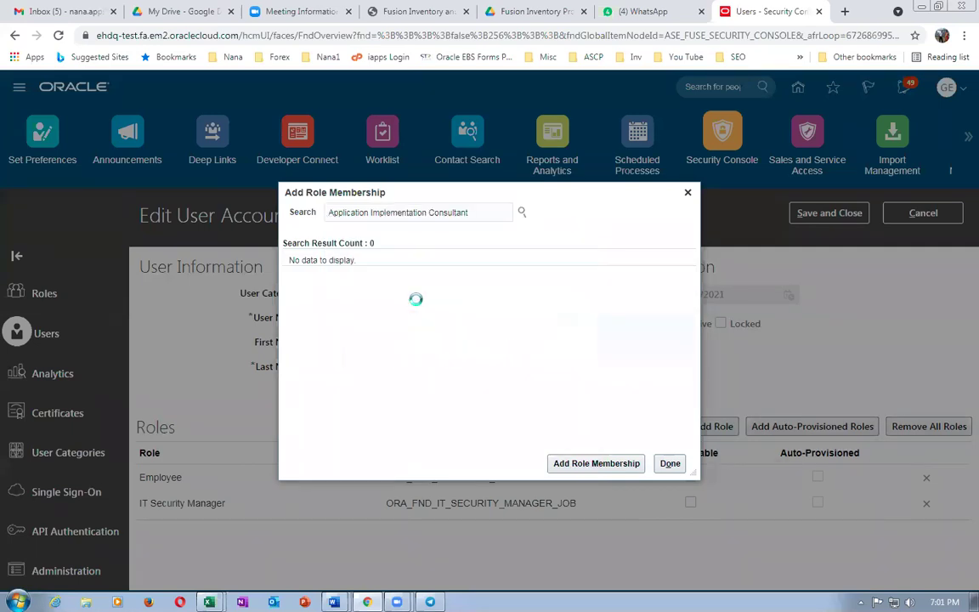
left_click(579, 464)
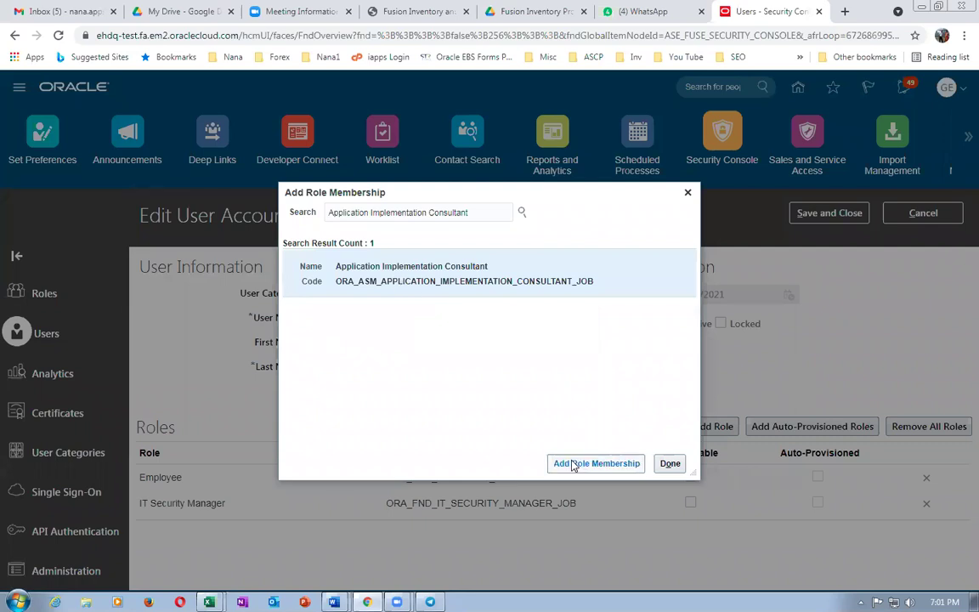
left_click(668, 464)
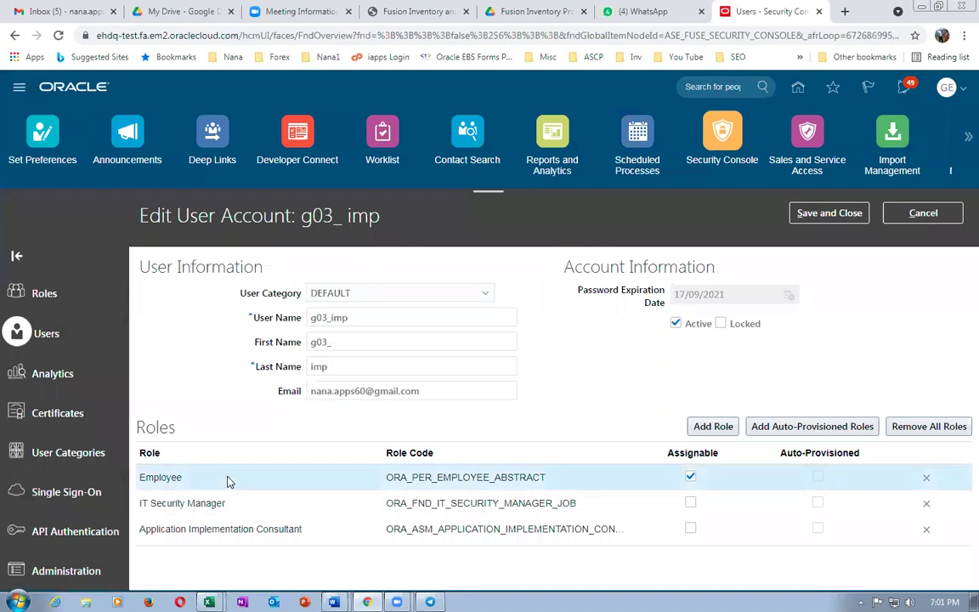
left_click(244, 507)
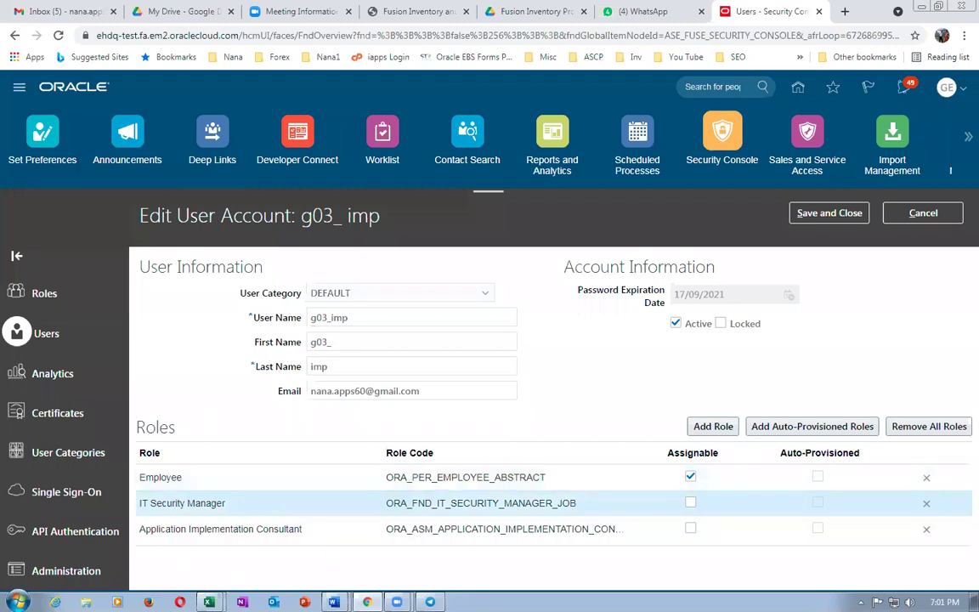
left_click(321, 536)
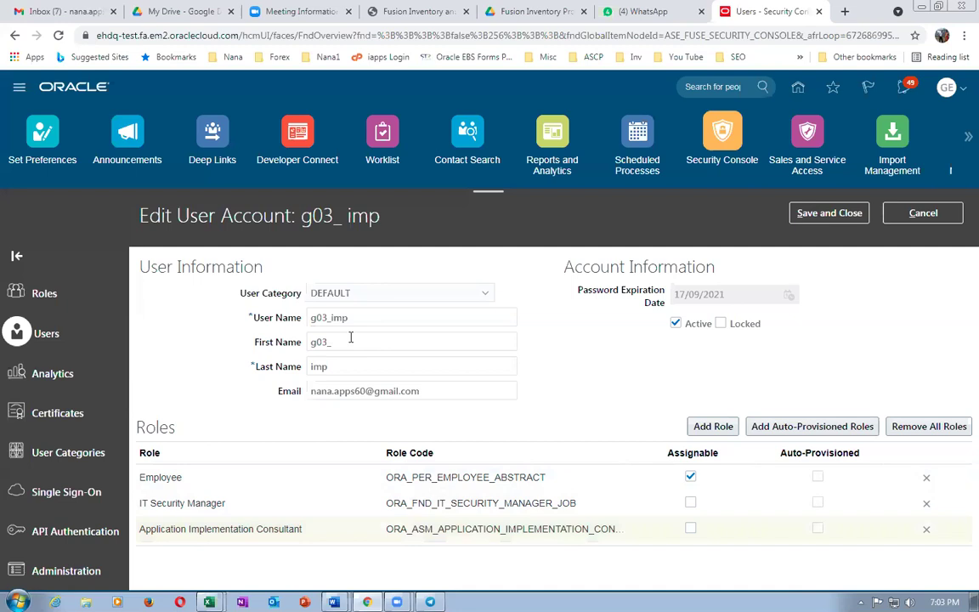
- Check the g03_imp account name and the newly added Employee role row
left_click_drag(299, 214, 369, 209)
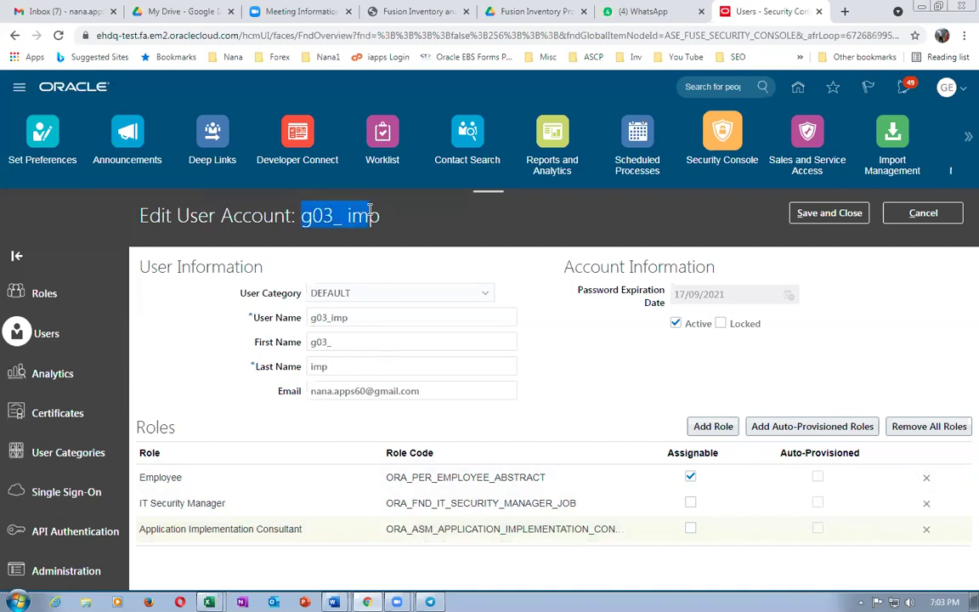
left_click(575, 406)
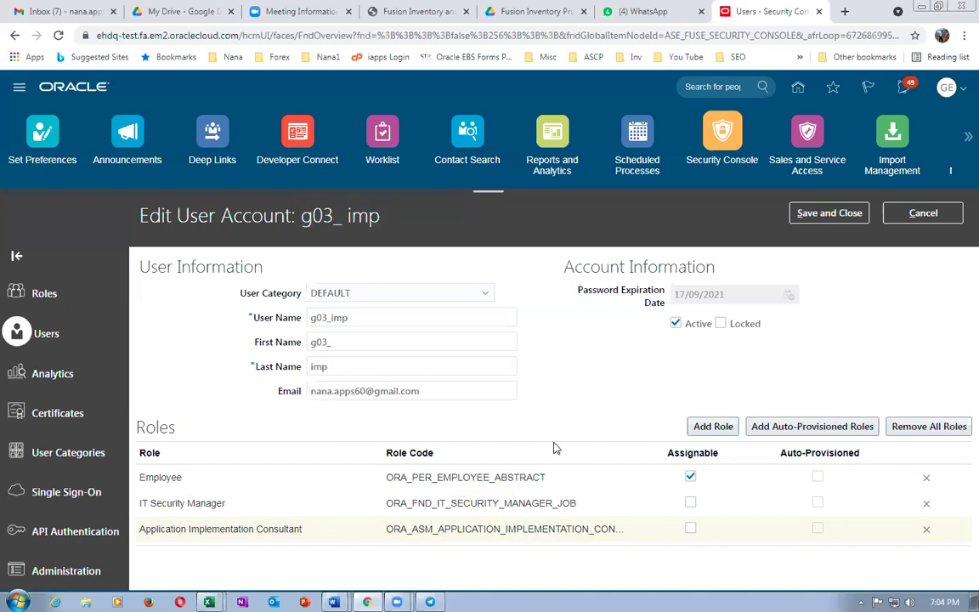
left_click(550, 483)
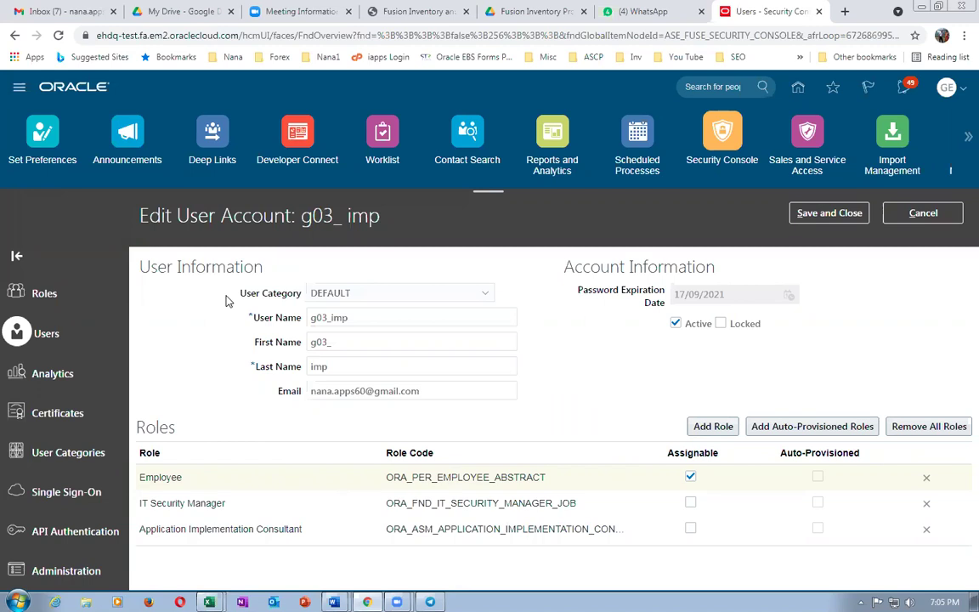
- Review the Employee, IT Security Manager and Application Implementation Consultant rows, then save and close
left_click(344, 366)
left_click(632, 379)
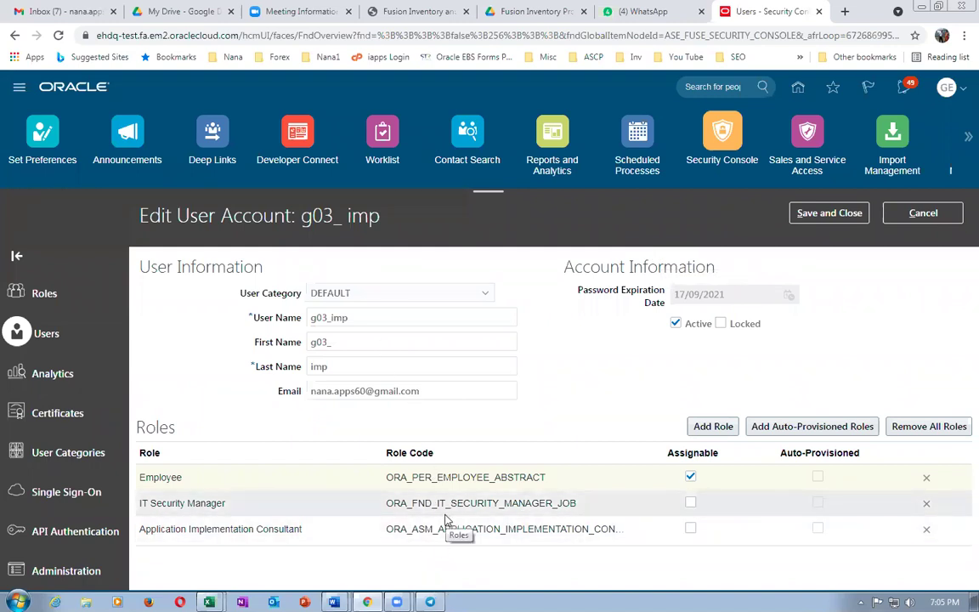
left_click(192, 477)
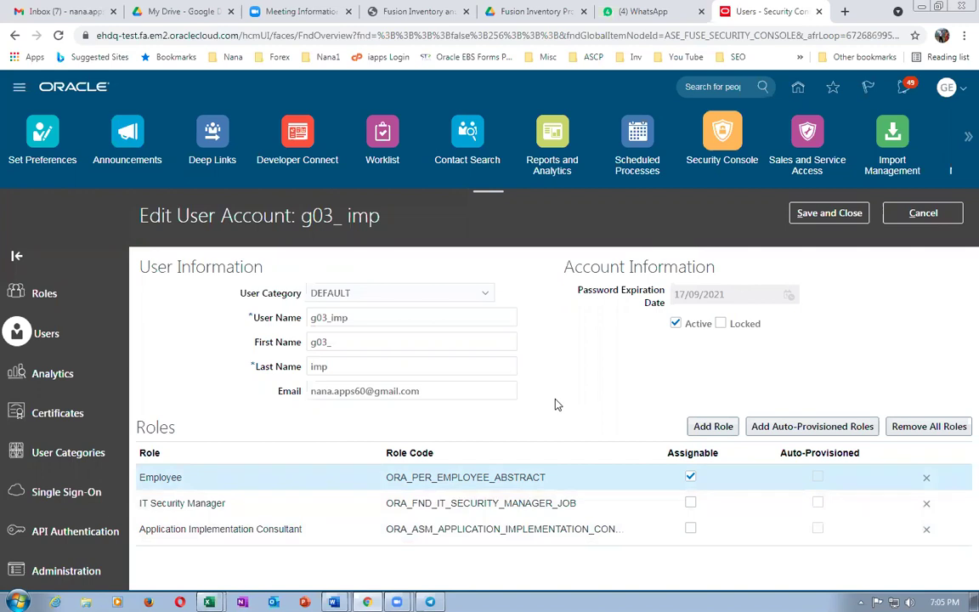
left_click(559, 503)
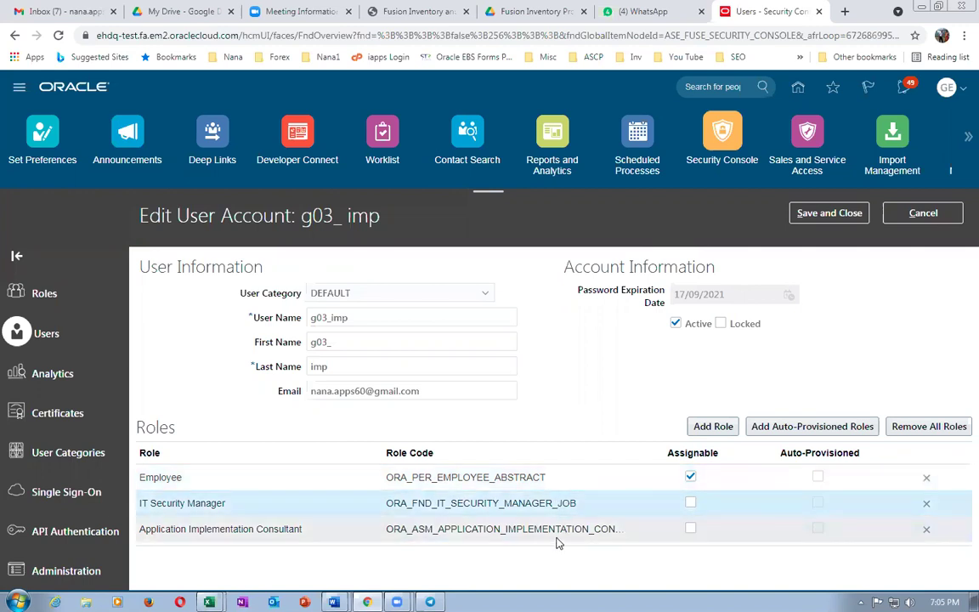
left_click(556, 537)
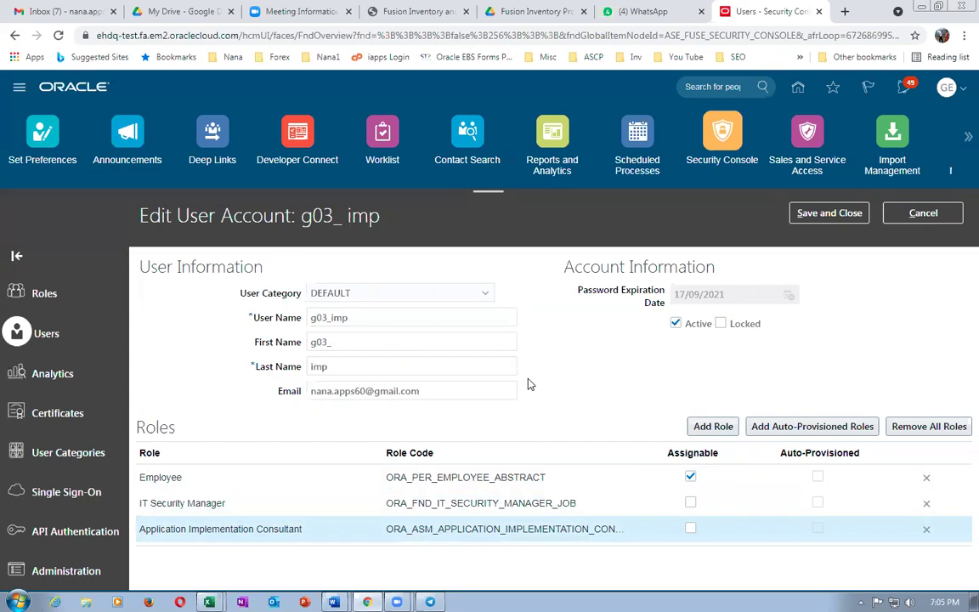
left_click(799, 216)
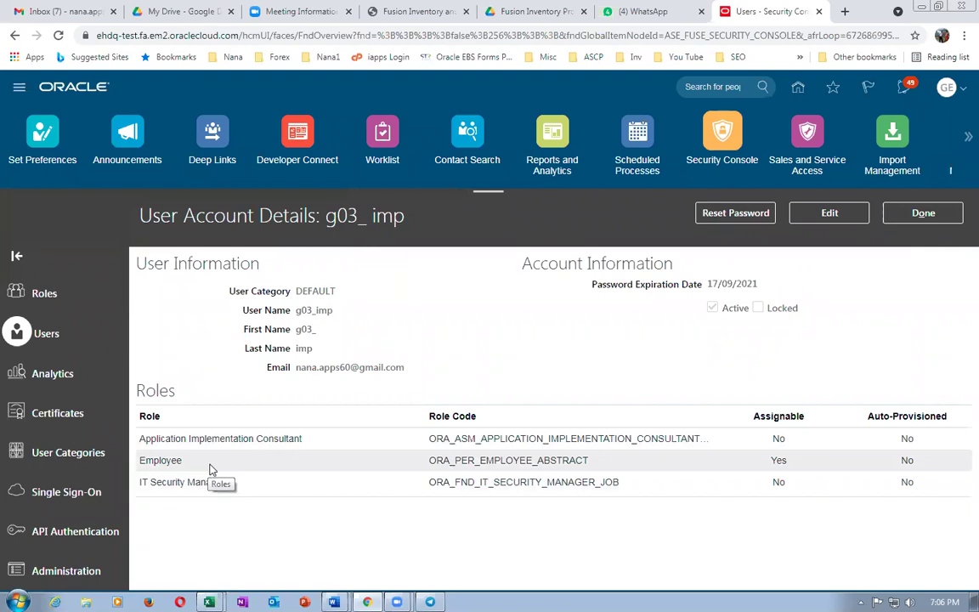
- Return to the user search results and sign out of the application
left_click(920, 214)
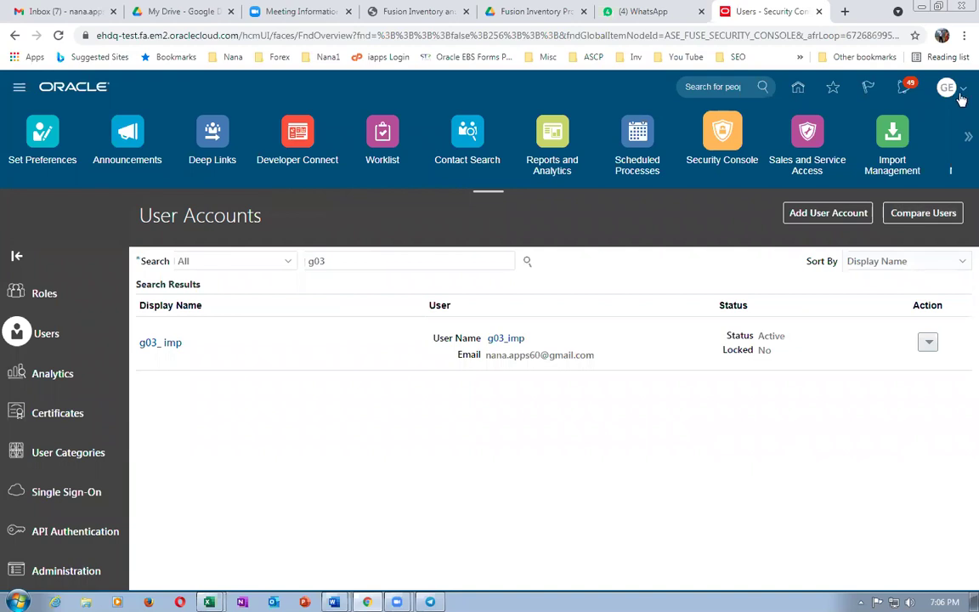
left_click(952, 90)
left_click(933, 116)
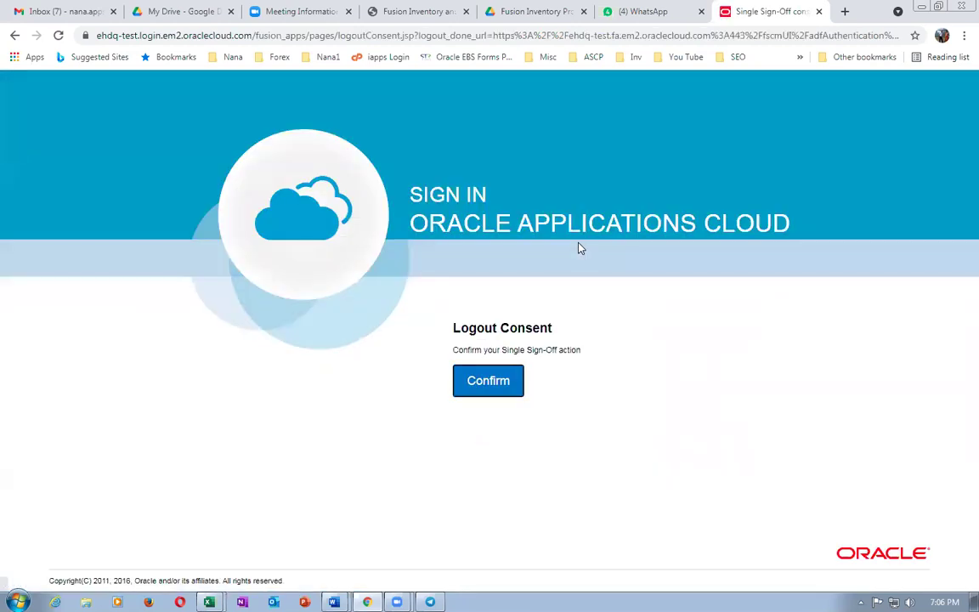
left_click(500, 379)
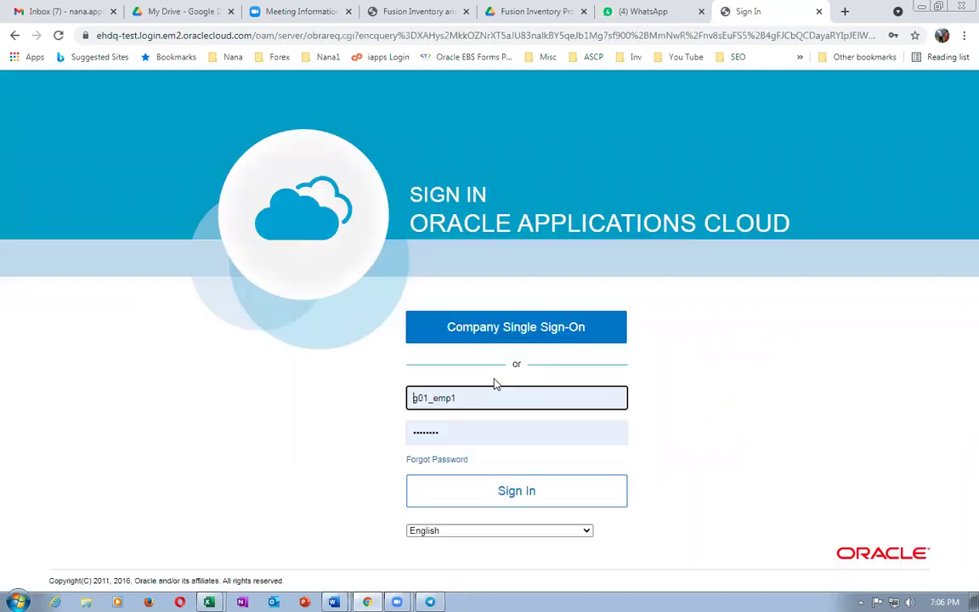
- Sign in as g03_imp and dismiss the browser's save-password prompt
left_click(458, 399)
key("ctrl+a")
type("g0")
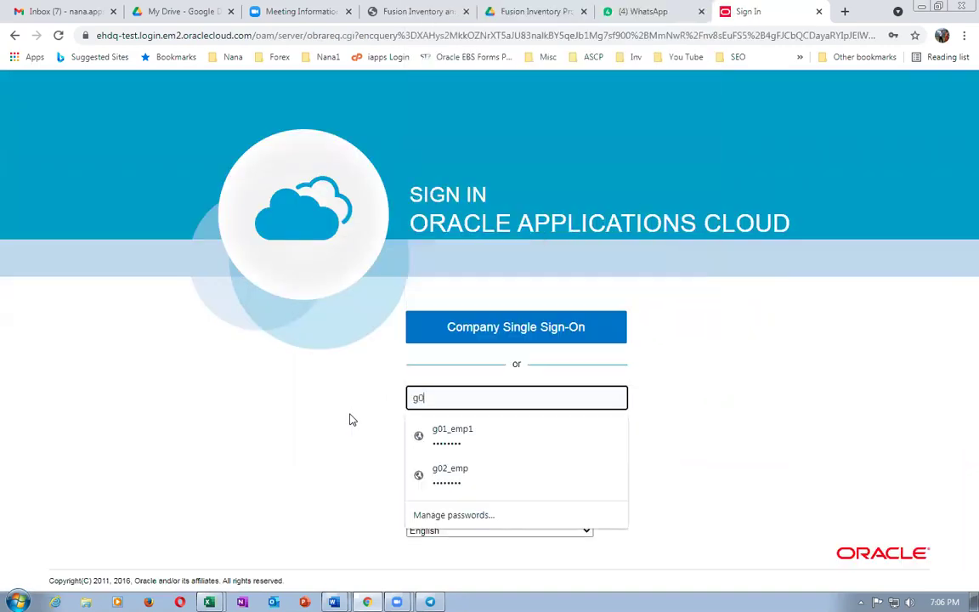
type("3_imp")
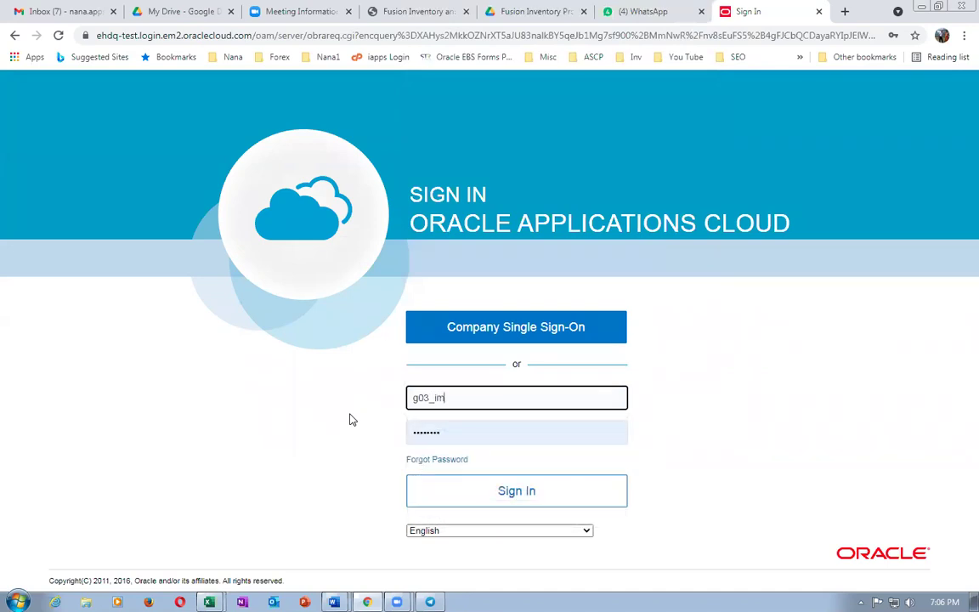
key("Tab")
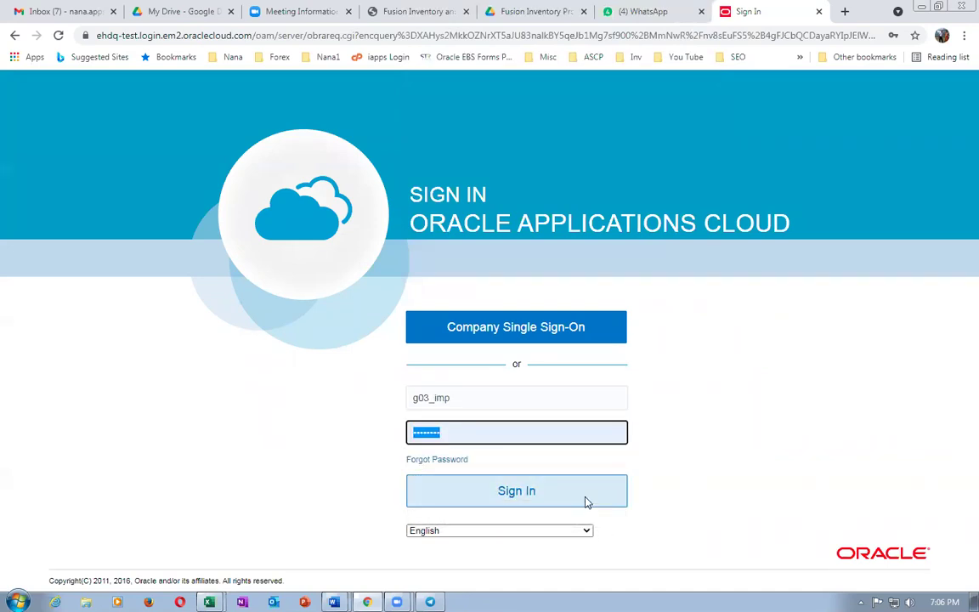
left_click(593, 500)
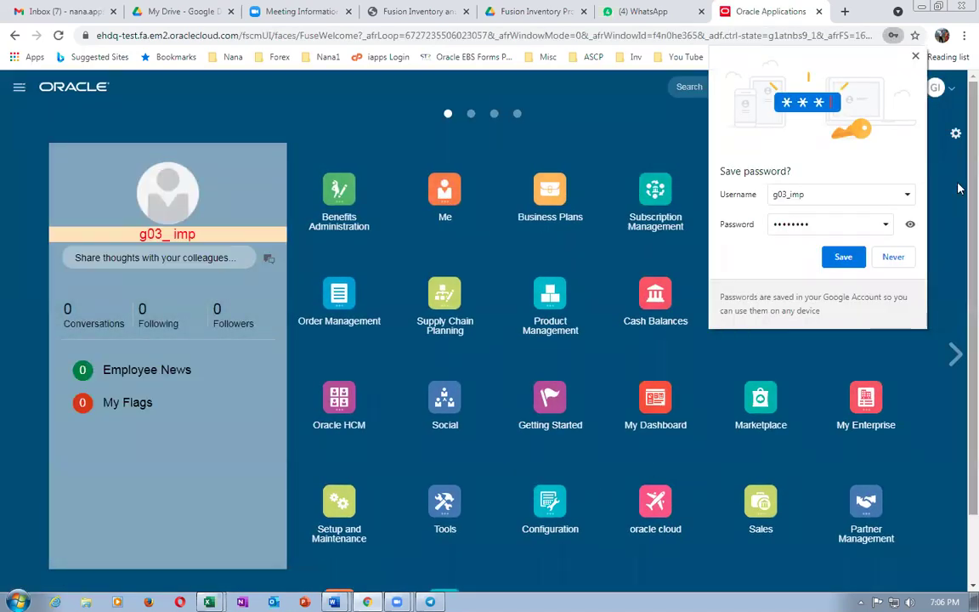
left_click(915, 56)
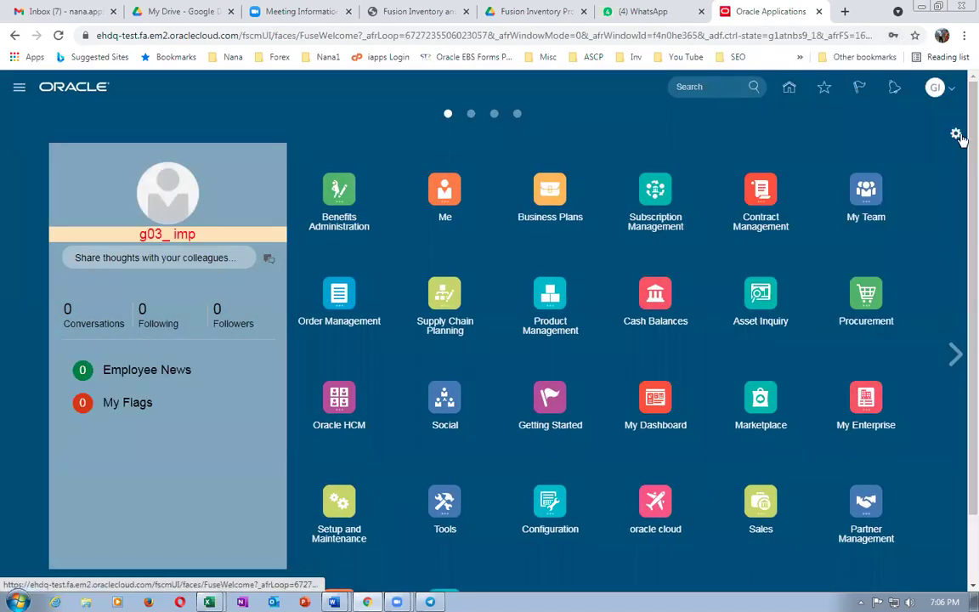
- In Personalize Springboard, hide Benefits Administration, Me, Cash Balances, Asset Inquiry and My Enterprise
left_click(956, 134)
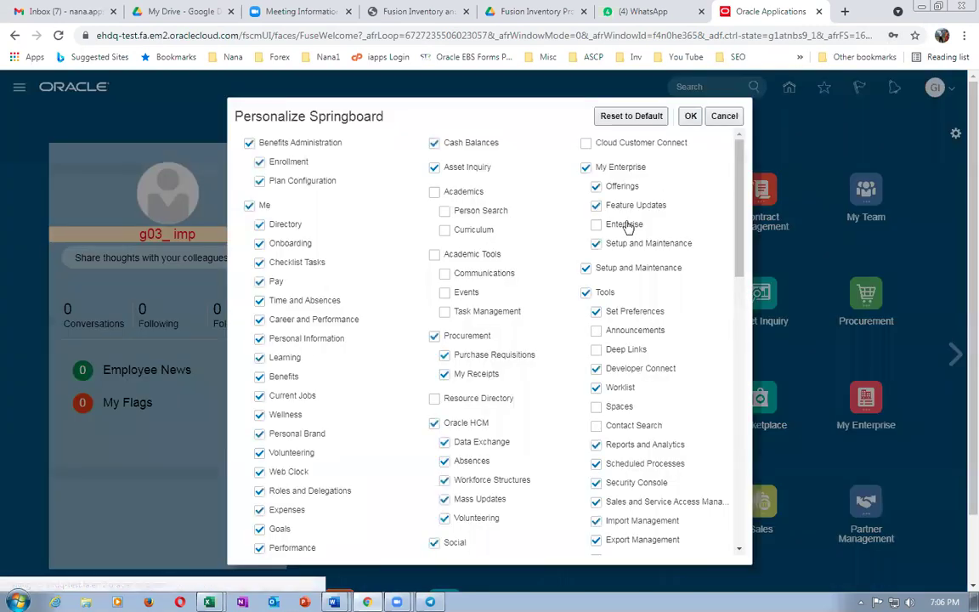
left_click(249, 144)
left_click(248, 205)
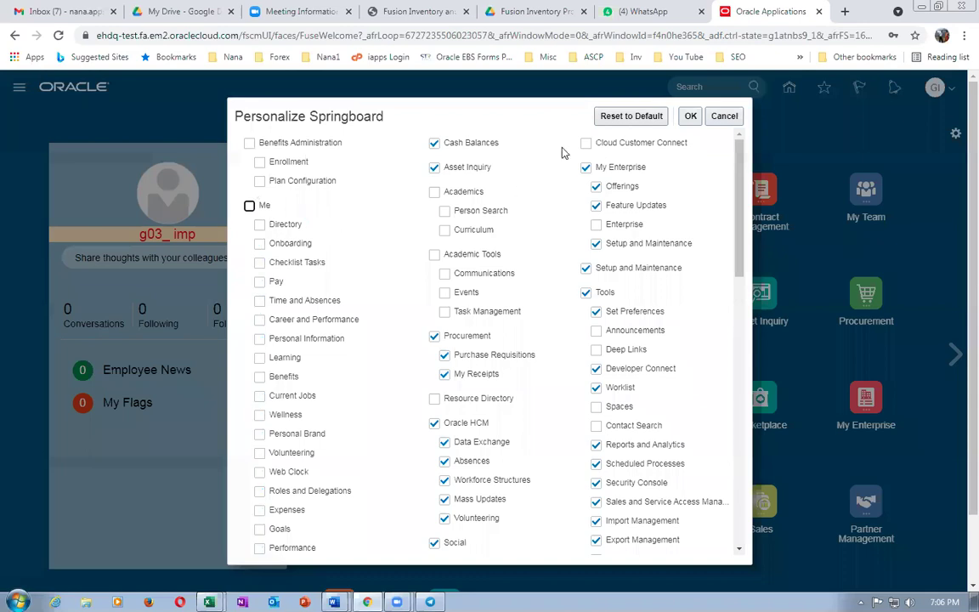
left_click(434, 143)
left_click(434, 168)
left_click(586, 167)
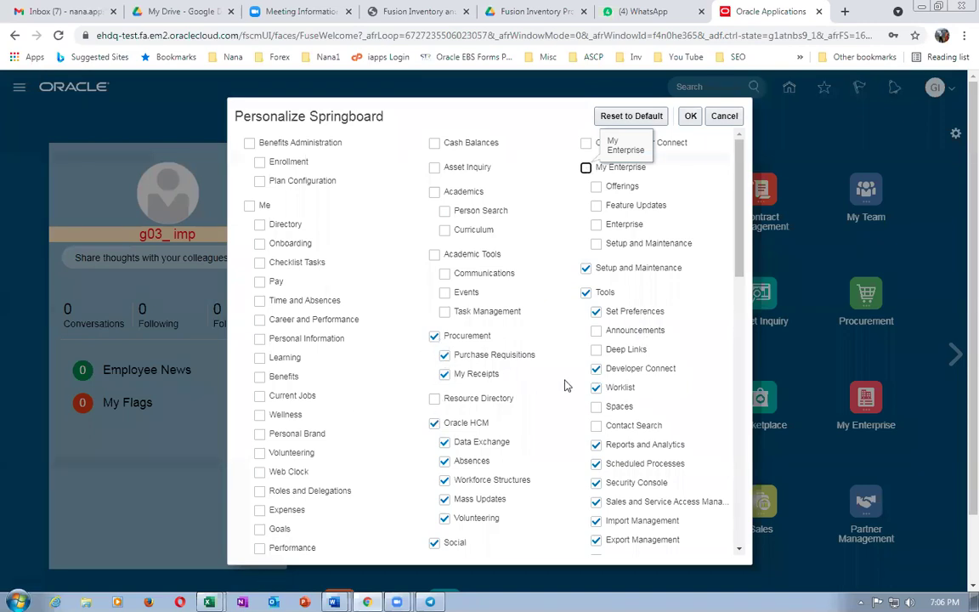
- Hide Social, Getting Started, My Dashboard, Marketplace, Business Plans, Subscription Management and Contract Management
scroll(564, 385, "down", 5)
left_click(434, 338)
left_click(434, 363)
left_click(434, 387)
left_click(434, 413)
left_click(249, 431)
left_click(250, 456)
left_click(249, 480)
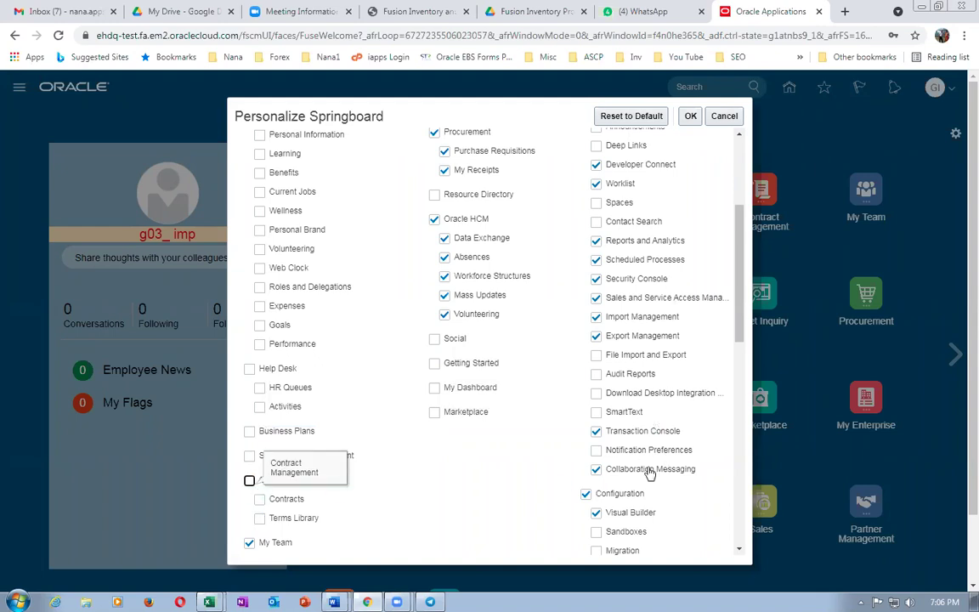
- Hide Configuration, My Team, oracle cloud and Sales, then apply the springboard changes
scroll(650, 474, "down", 2)
left_click(586, 357)
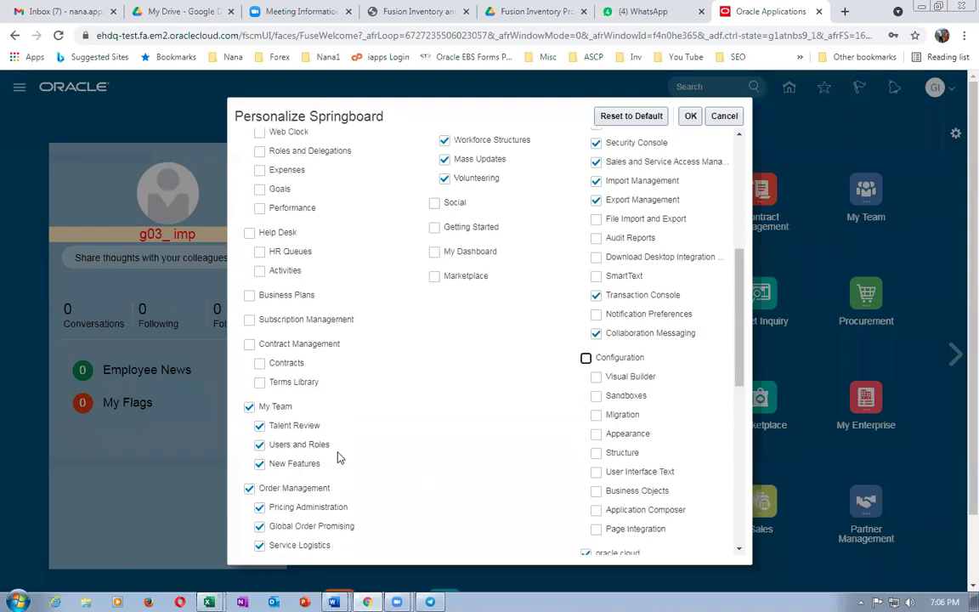
left_click(249, 407)
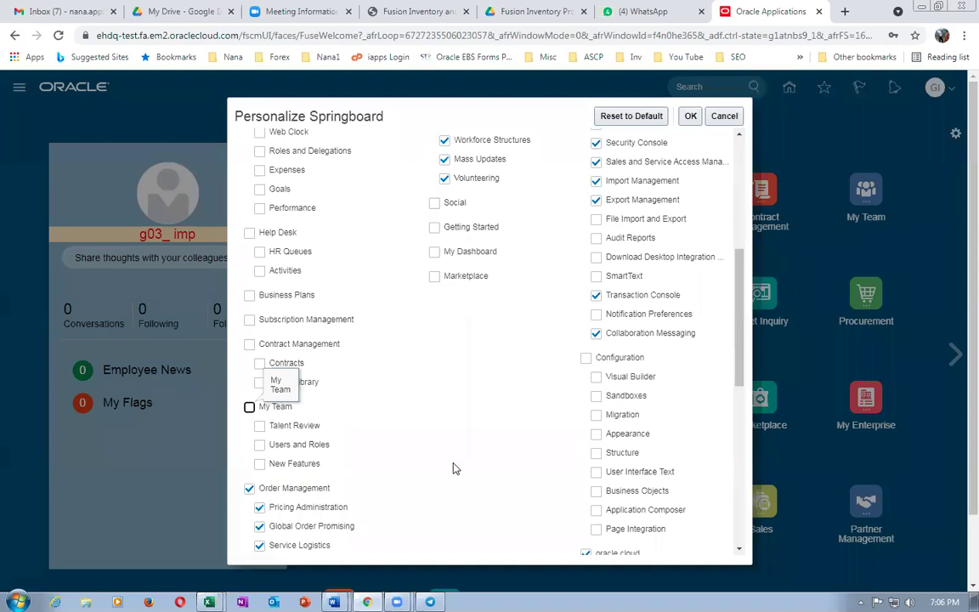
scroll(453, 468, "down", 4)
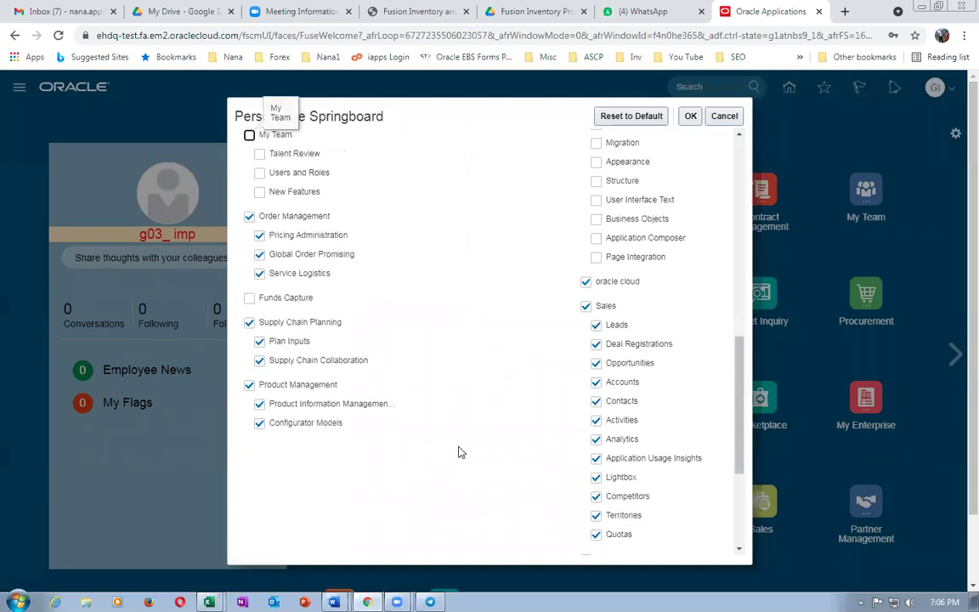
left_click(585, 281)
left_click(586, 306)
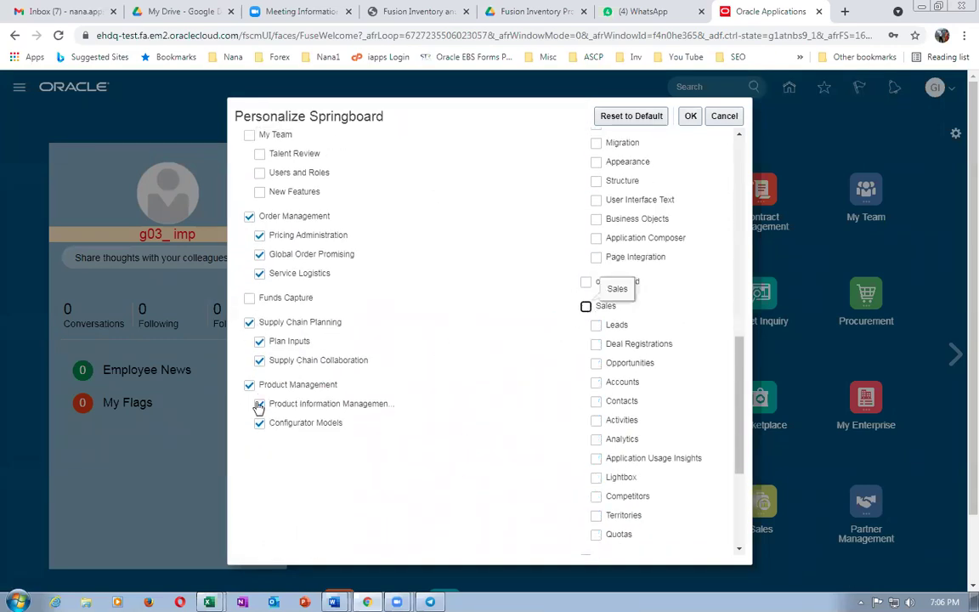
left_click(689, 116)
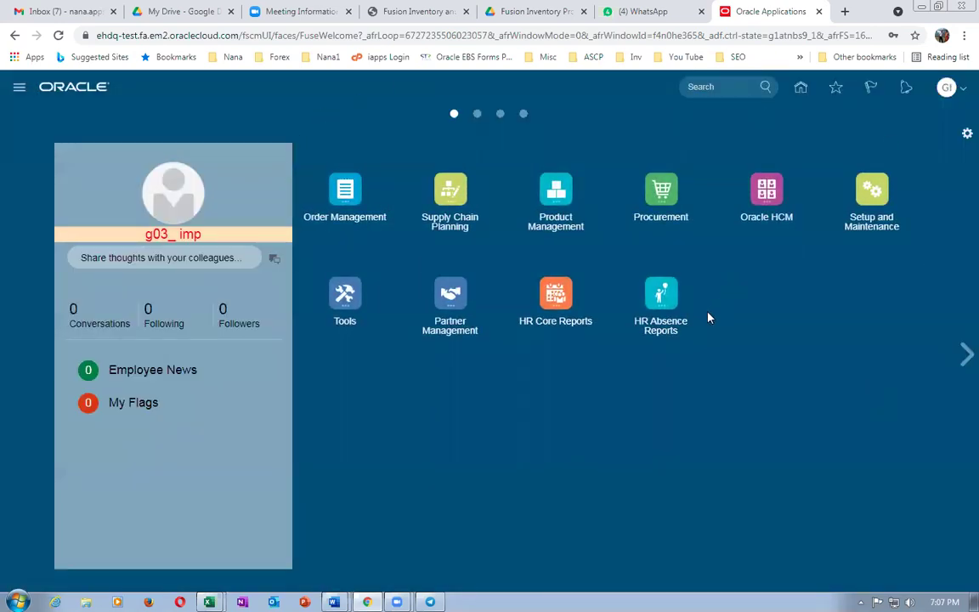
left_click(965, 134)
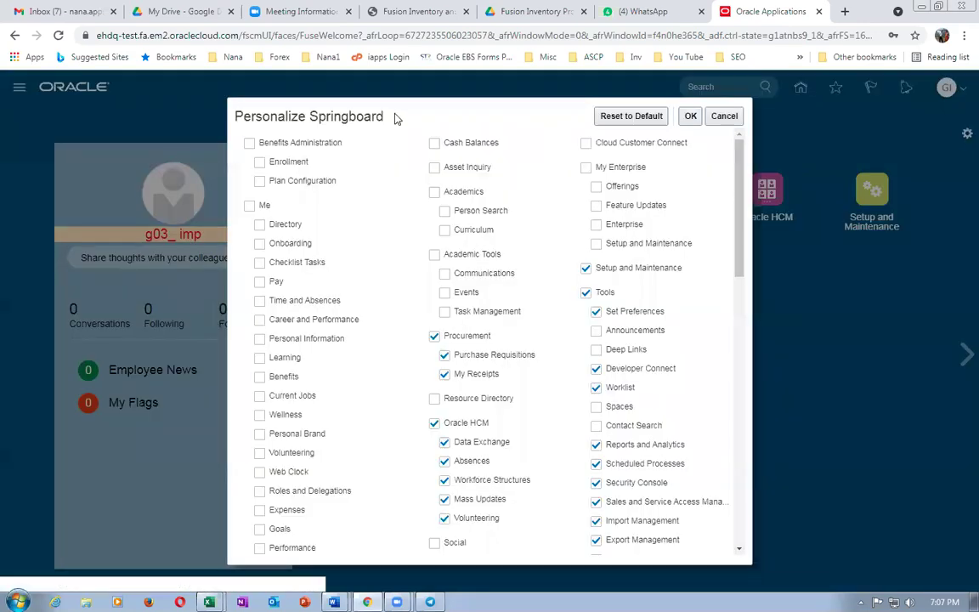
left_click(725, 116)
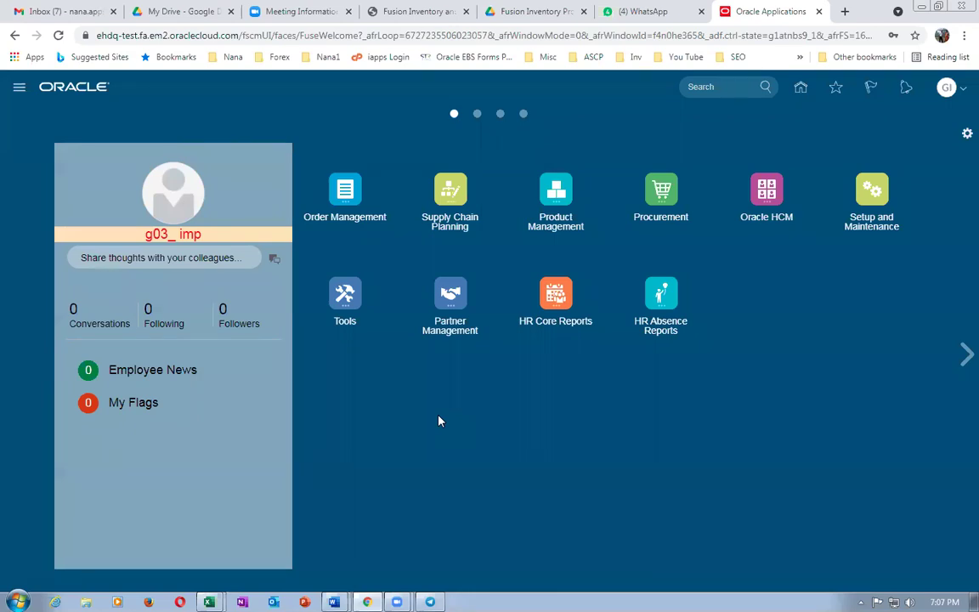
left_click(335, 293)
- Open the Security Console, view Analytics, then go to the Administration settings page
left_click(785, 381)
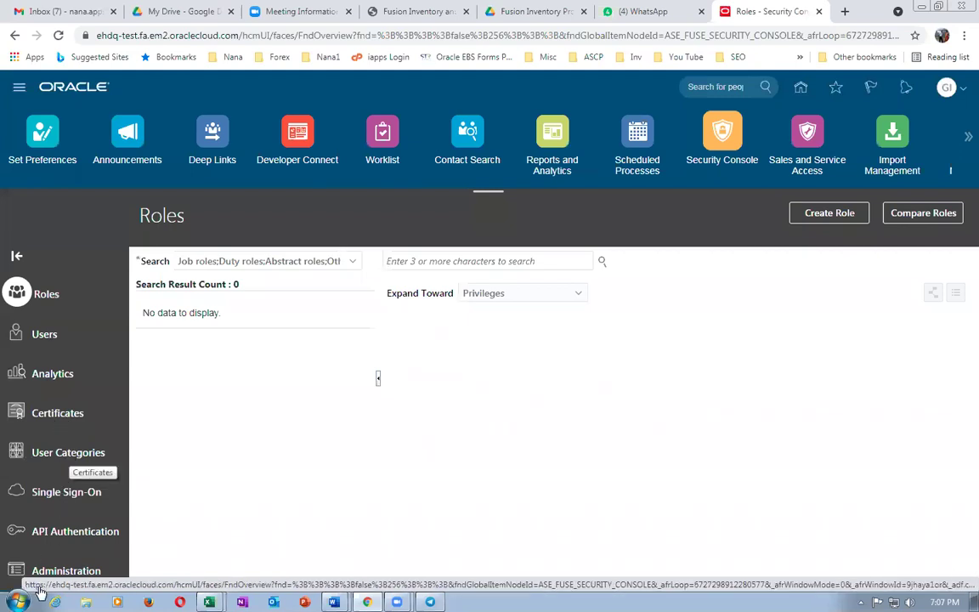
left_click(48, 374)
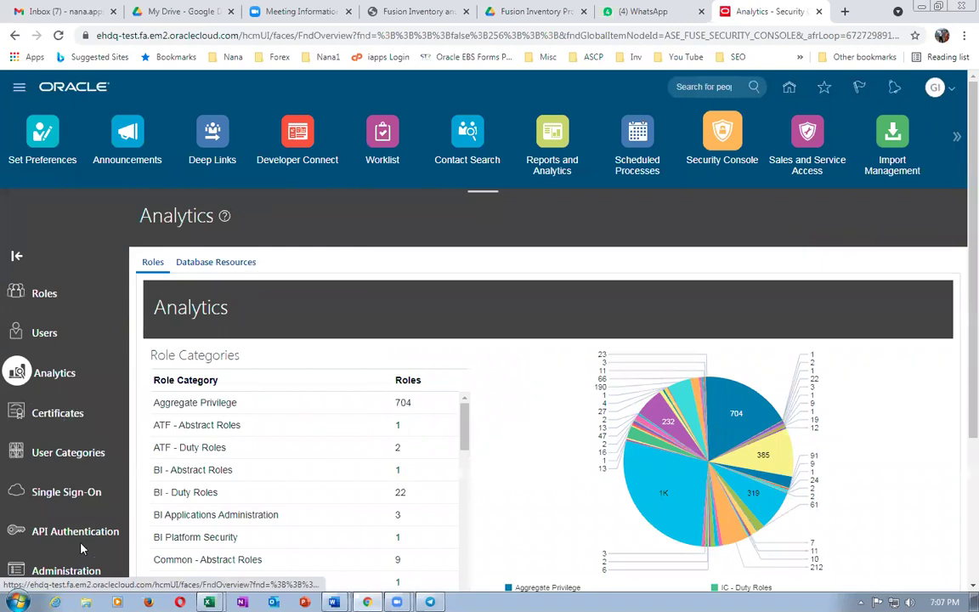
left_click(66, 570)
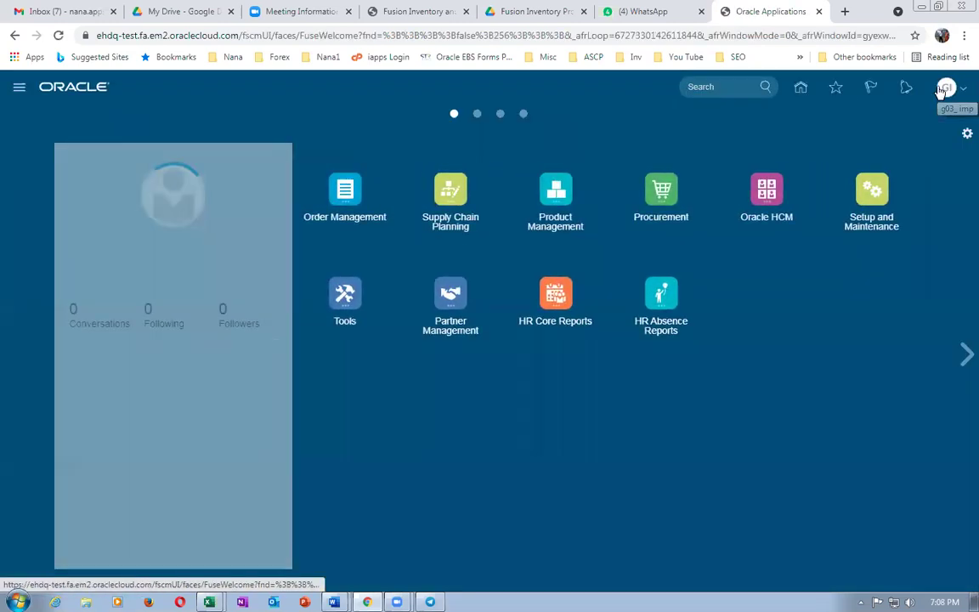
- Go from the Security Console back to the home springboard via the Settings and Actions menu
left_click(944, 87)
left_click(470, 461)
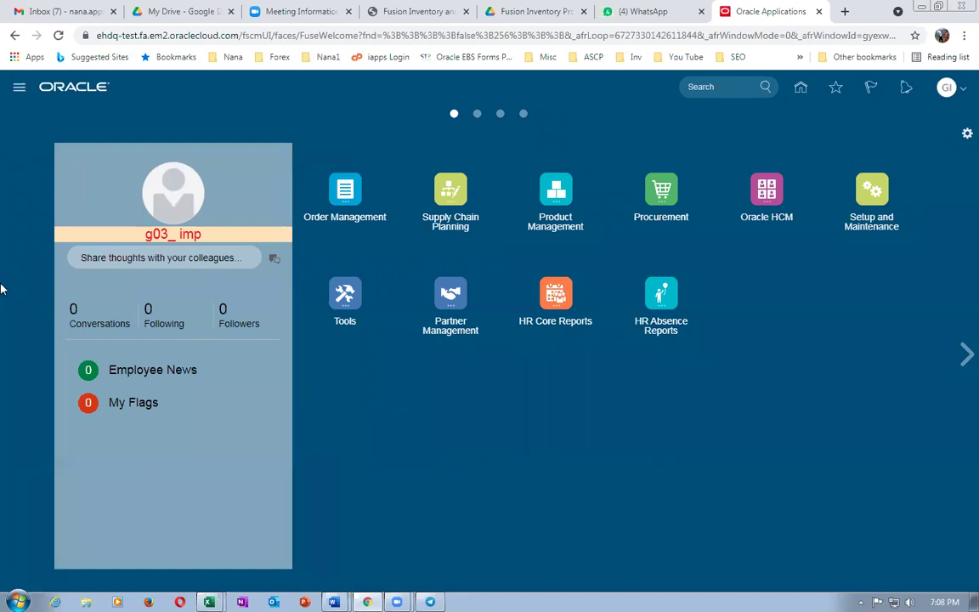
left_click(19, 90)
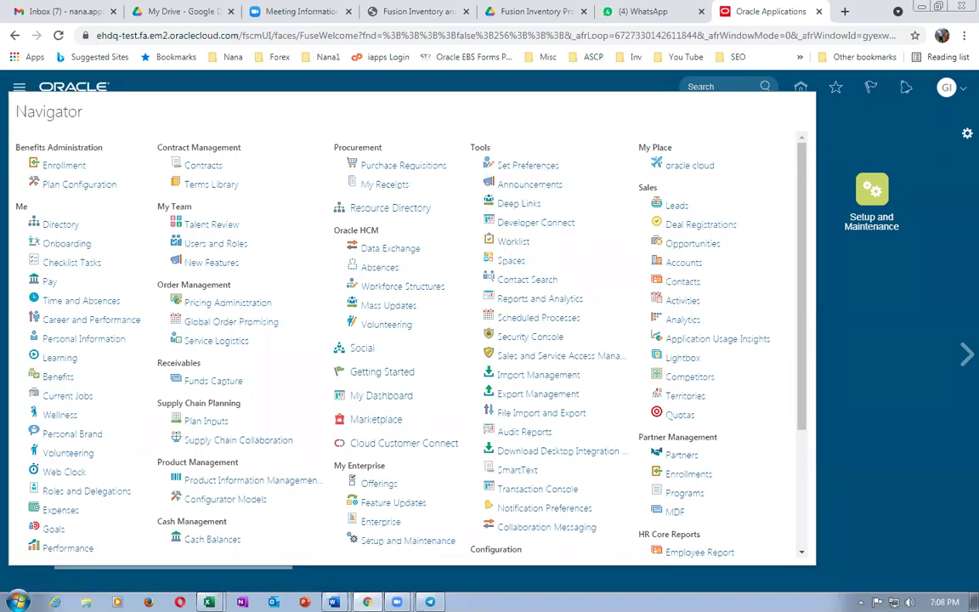
left_click(209, 422)
left_click(858, 364)
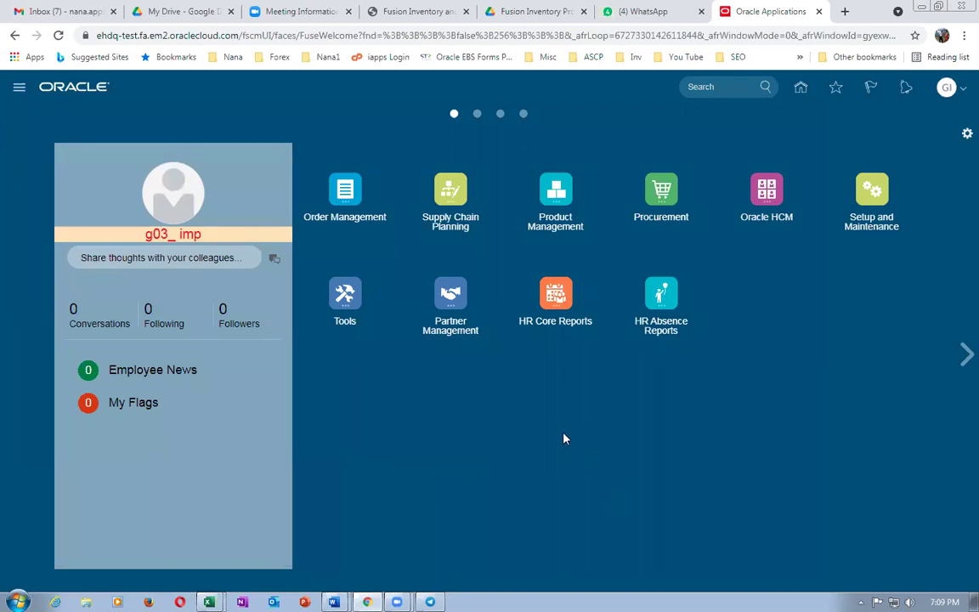